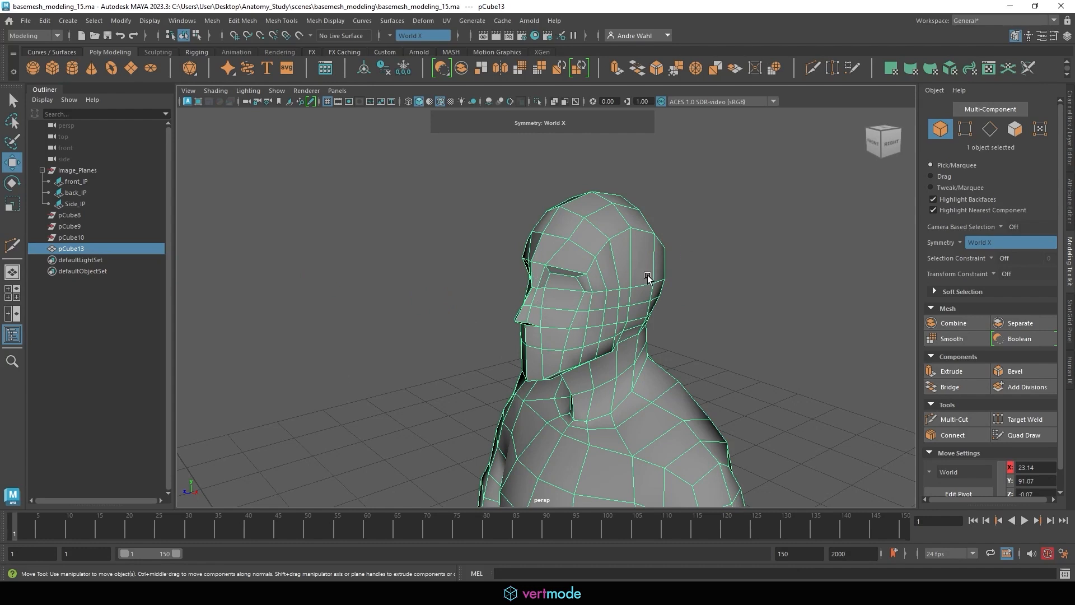
- Select the upper and lower faces of both eye areas on the head mesh and show them against the front reference
left_click_drag(587, 279, 556, 271, "alt")
right_click_drag(558, 262, 557, 292)
left_click(588, 259)
left_click(586, 291, "shift")
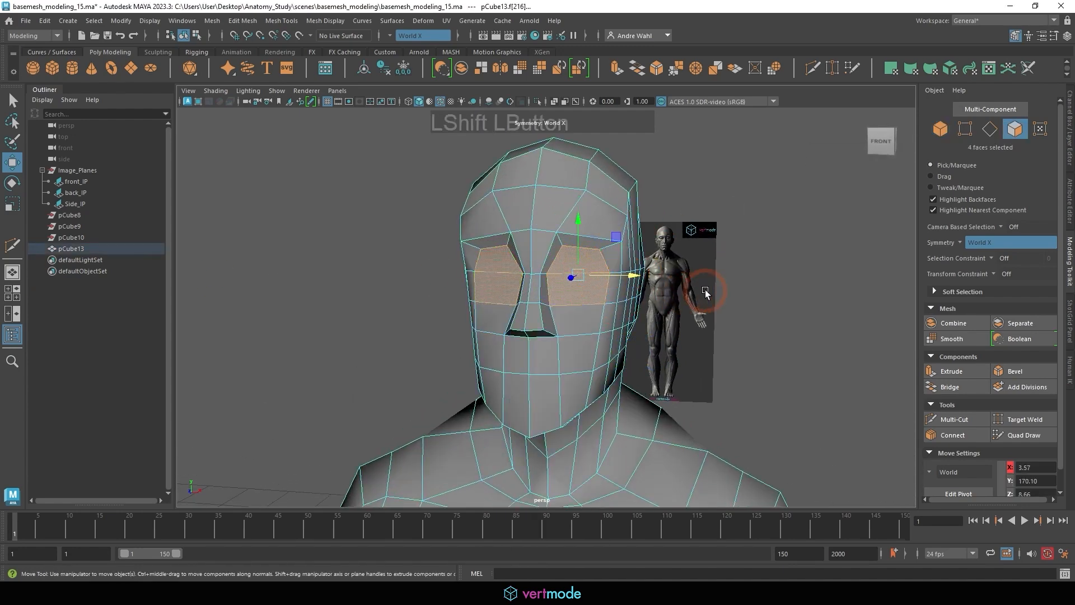
key("space")
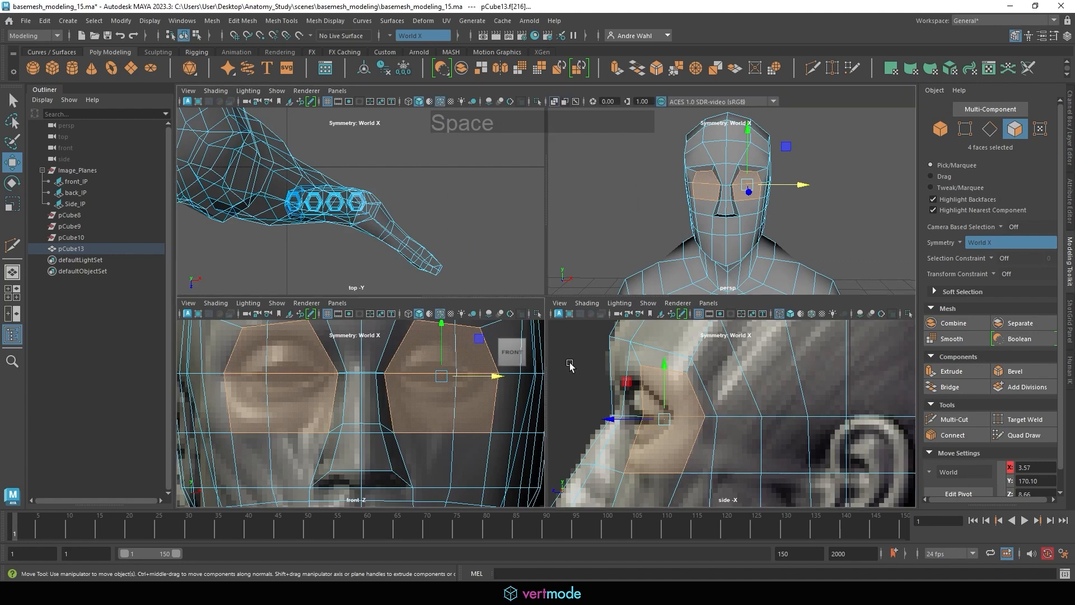
key("space")
right_click_drag(596, 266, 446, 251, "alt")
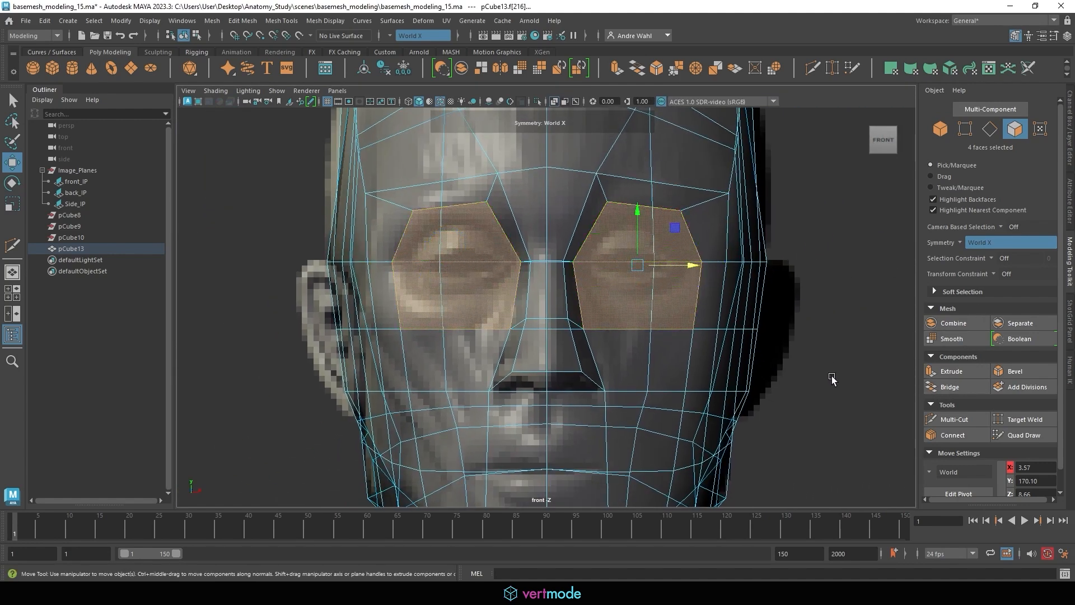
- Extrude the selected eye faces in place with an Offset of 0.5 to create an inner loop around each eye
left_click(949, 372)
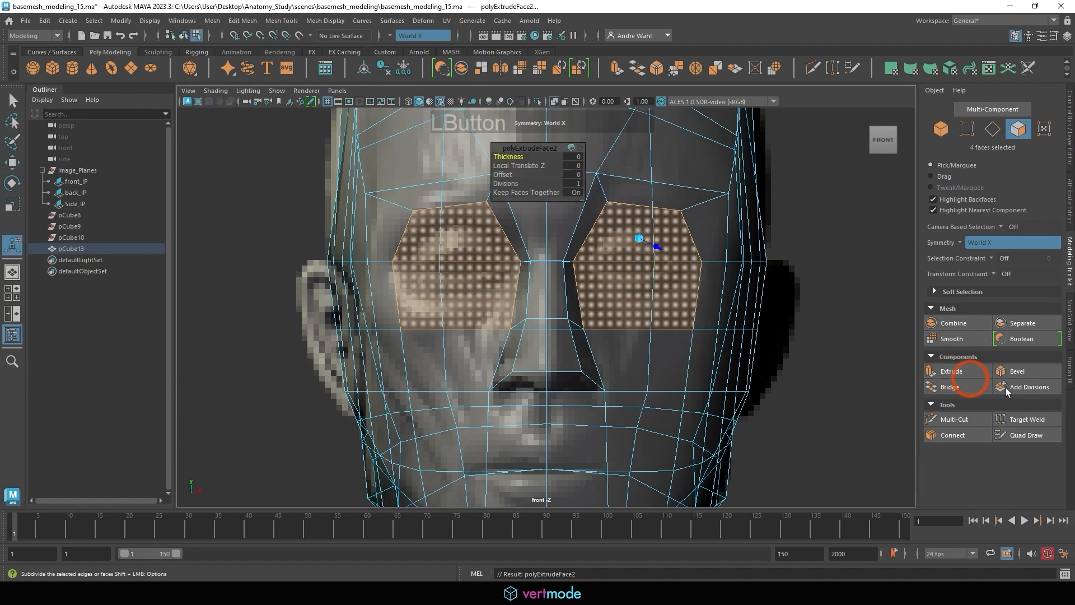
left_click_drag(527, 151, 265, 151)
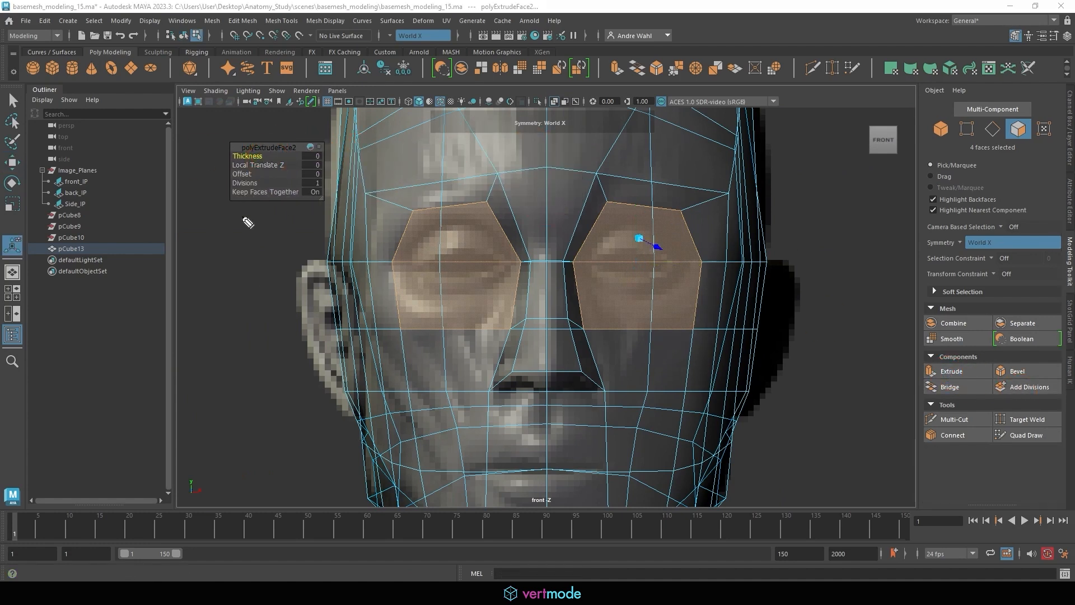
left_click_drag(248, 181, 224, 171)
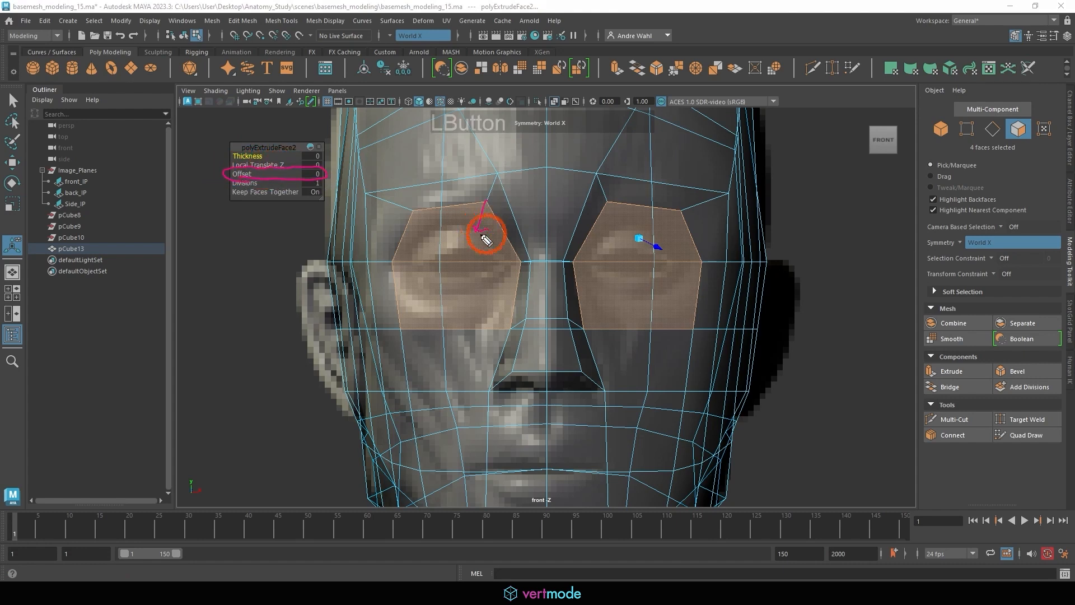
left_click_drag(401, 326, 424, 303)
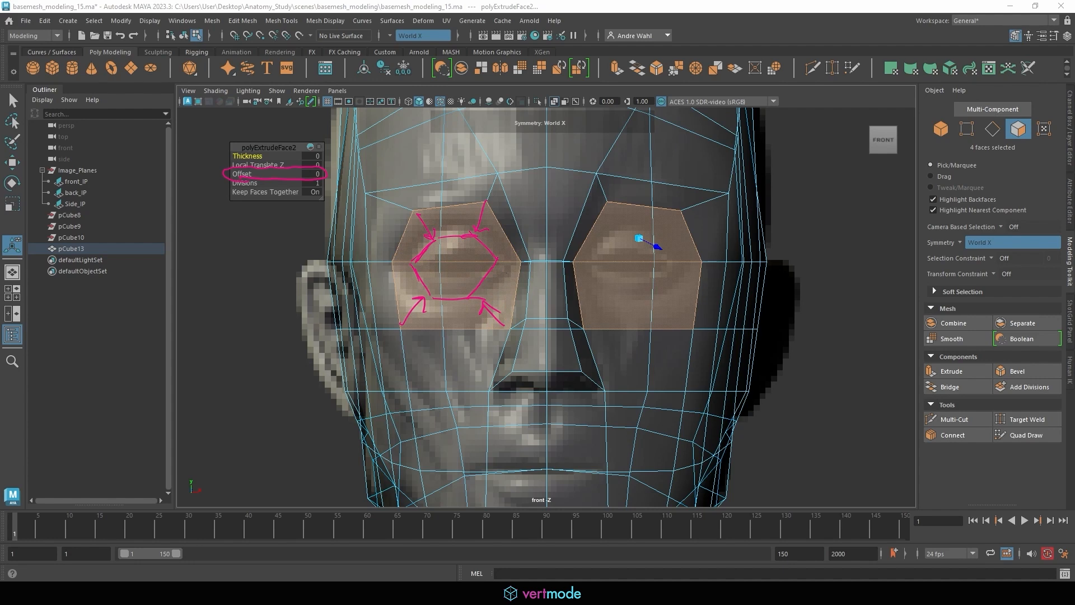
key("Escape")
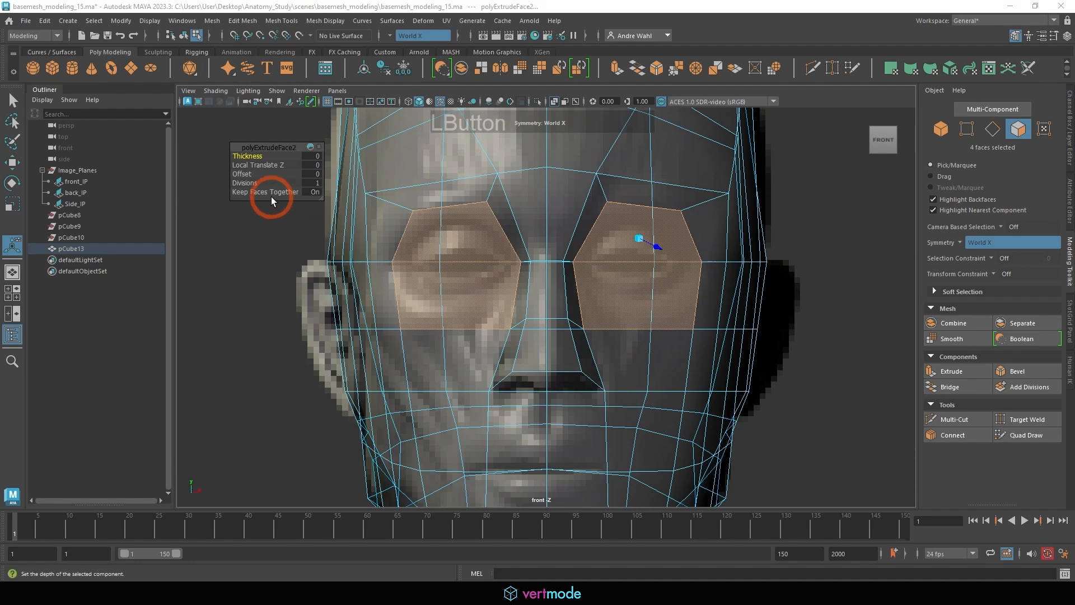
left_click_drag(242, 174, 243, 175)
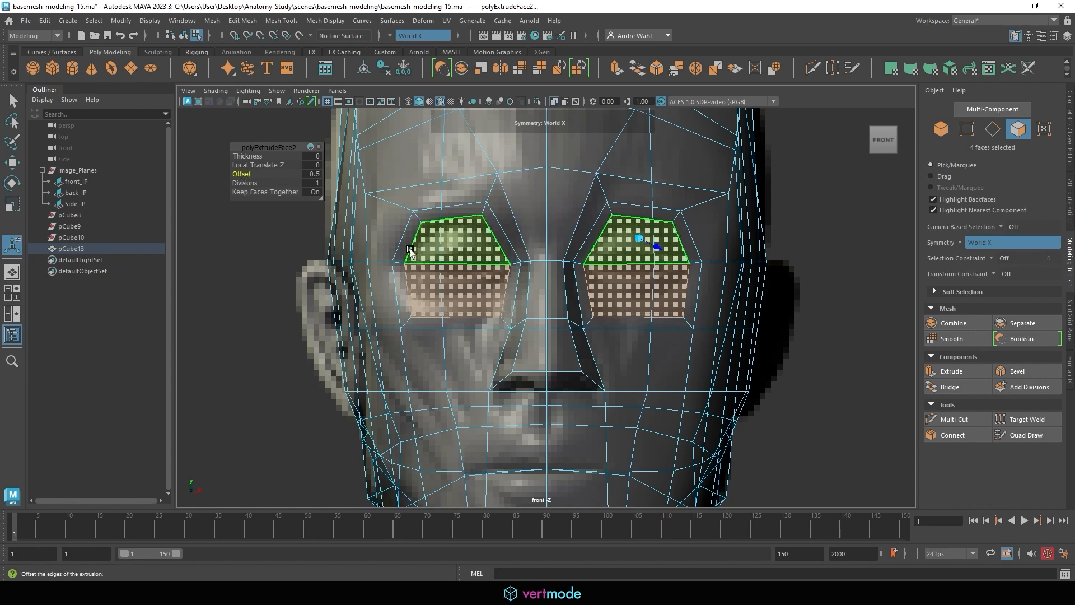
- Adjust the inner-corner vertices of the new eye loops symmetrically in the perspective view
right_click_drag(401, 254, 354, 240)
left_click(454, 265)
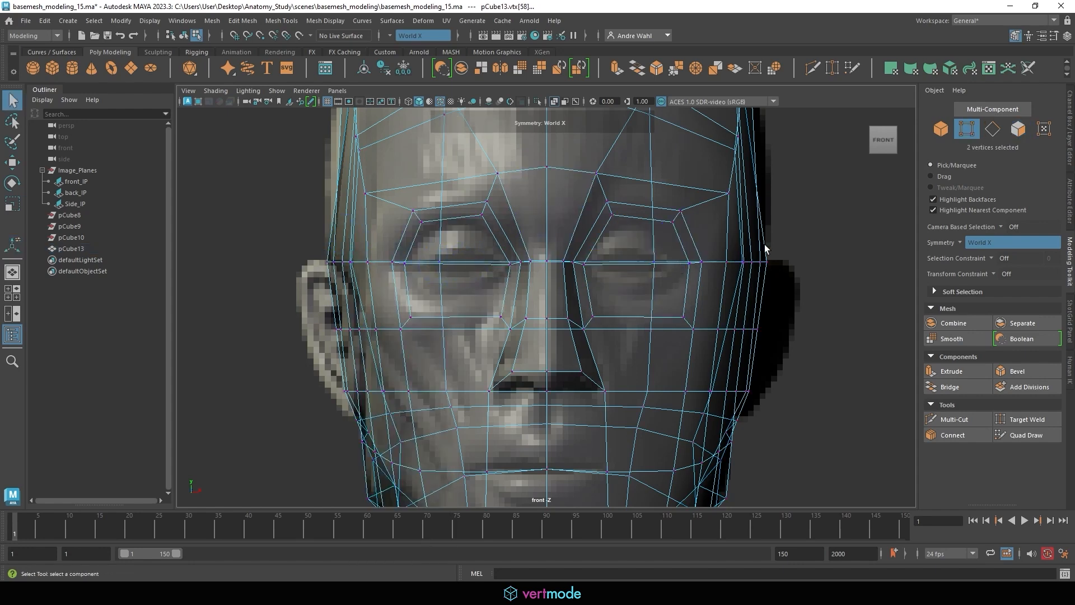
key("space")
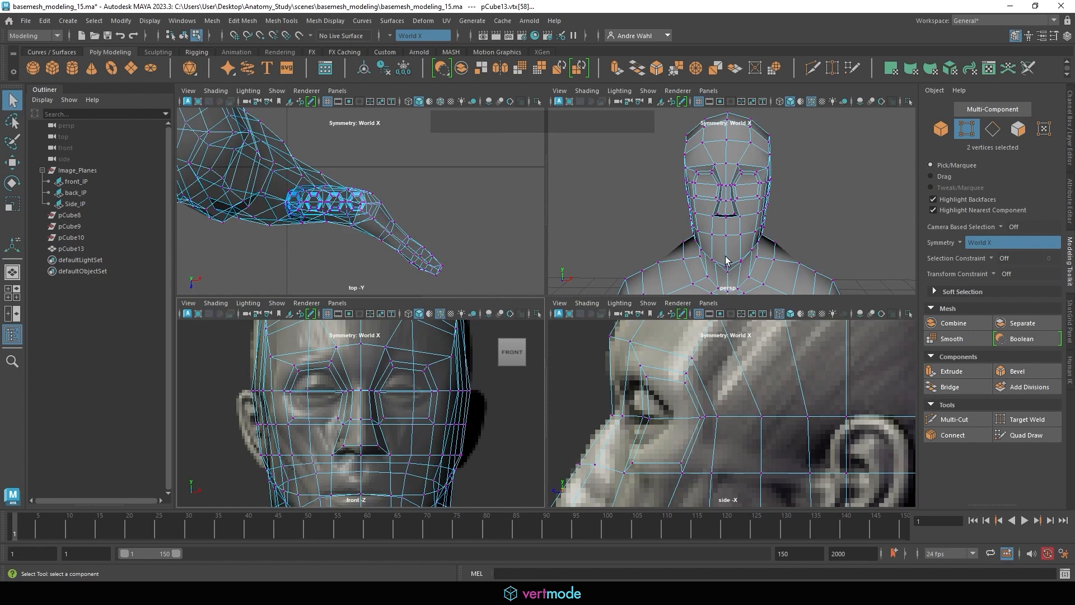
middle_click_drag(725, 260, 723, 235, "alt")
right_click_drag(722, 235, 646, 148, "alt")
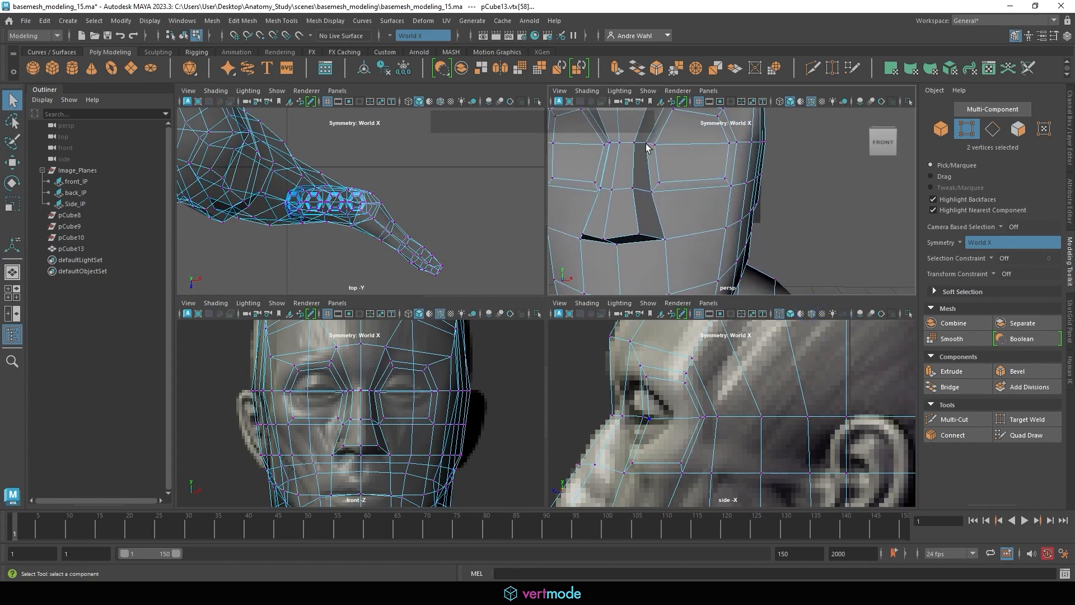
middle_click_drag(667, 156, 691, 187, "alt")
left_click_drag(691, 187, 696, 175, "alt")
left_click(716, 237)
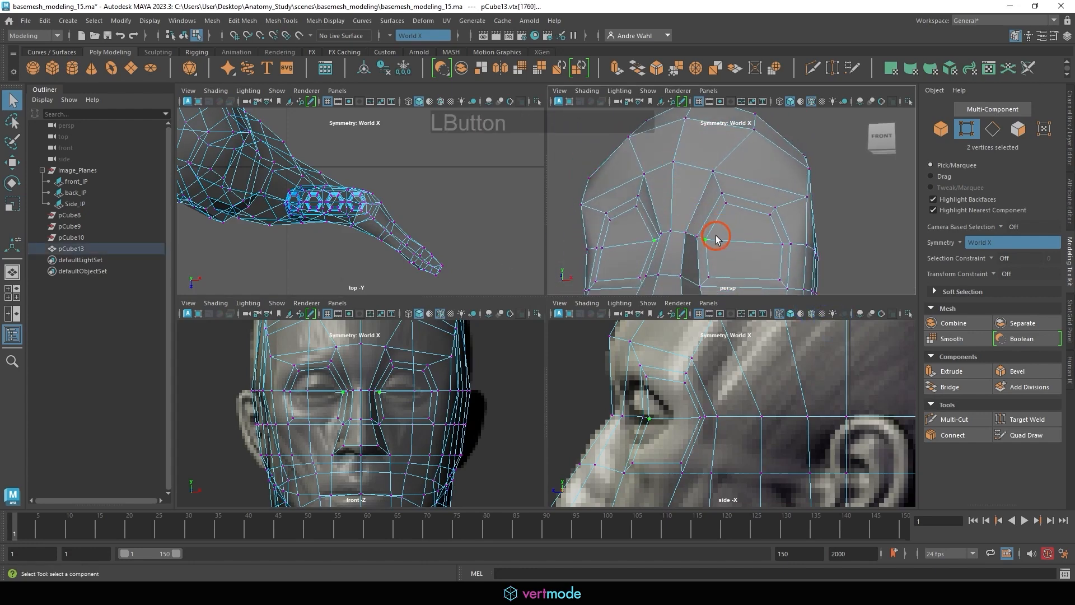
middle_click_drag(715, 237, 703, 216, "alt")
key("w")
left_click_drag(706, 203, 784, 208)
- Reposition the remaining vertices of the inner eye loops to give each eye a rounder outline, including the outer corners
left_click(688, 231)
left_click_drag(689, 217, 650, 221)
left_click(758, 237)
left_click(696, 225)
left_click_drag(650, 222, 764, 285)
left_click(728, 231)
key("ctrl+z")
left_click_drag(741, 247, 915, 217)
left_click(678, 227)
left_click(740, 205)
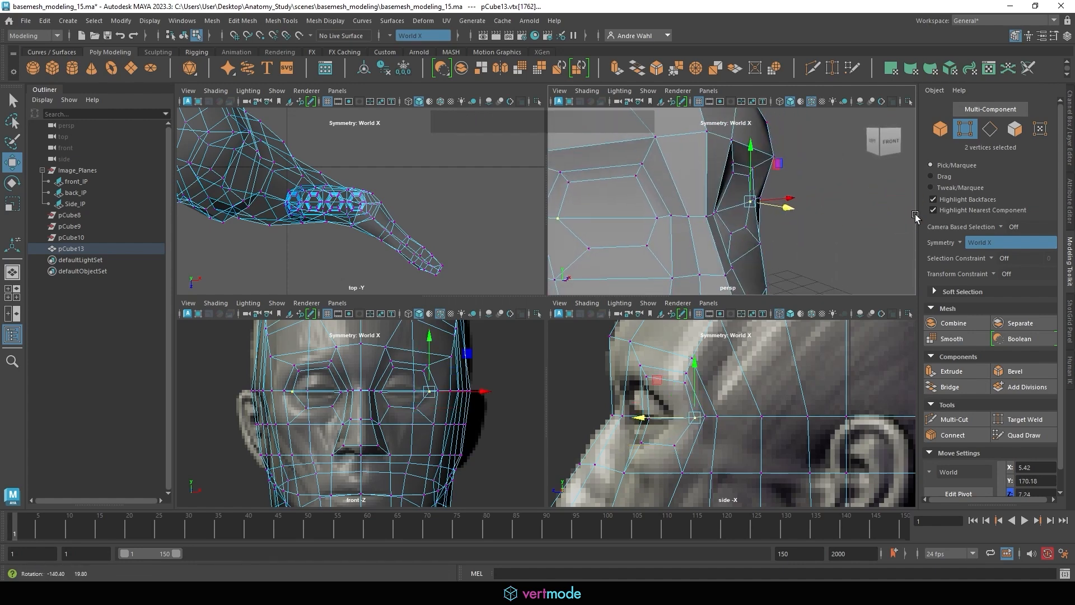
- Examine the inner and outer corners of the eye loops from the side, with the inner-corner vertices selected
left_click_drag(800, 183, 782, 229, "alt")
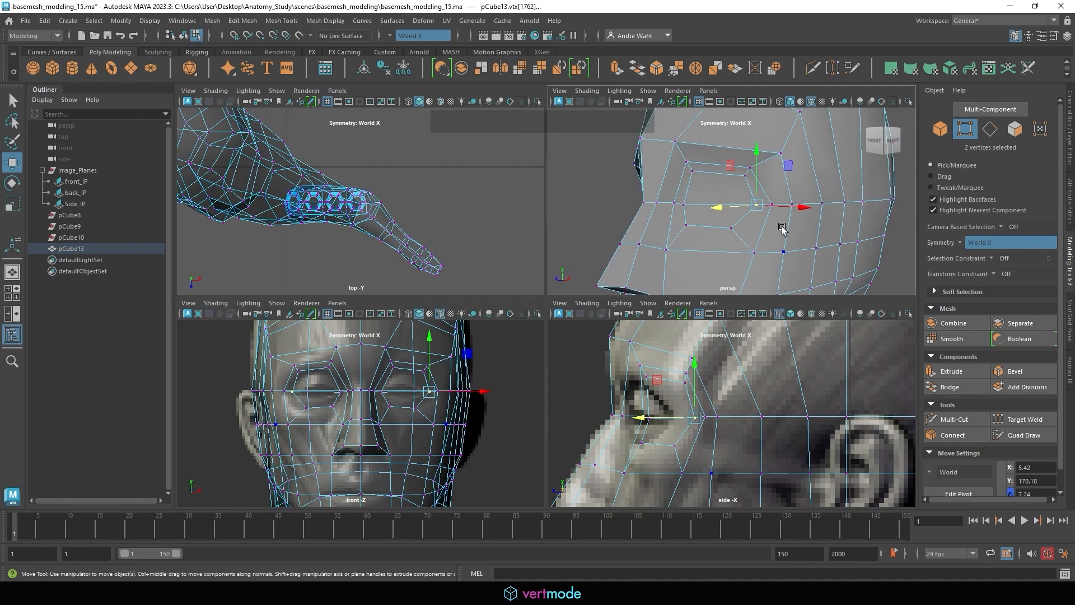
right_click_drag(719, 223, 713, 193, "alt")
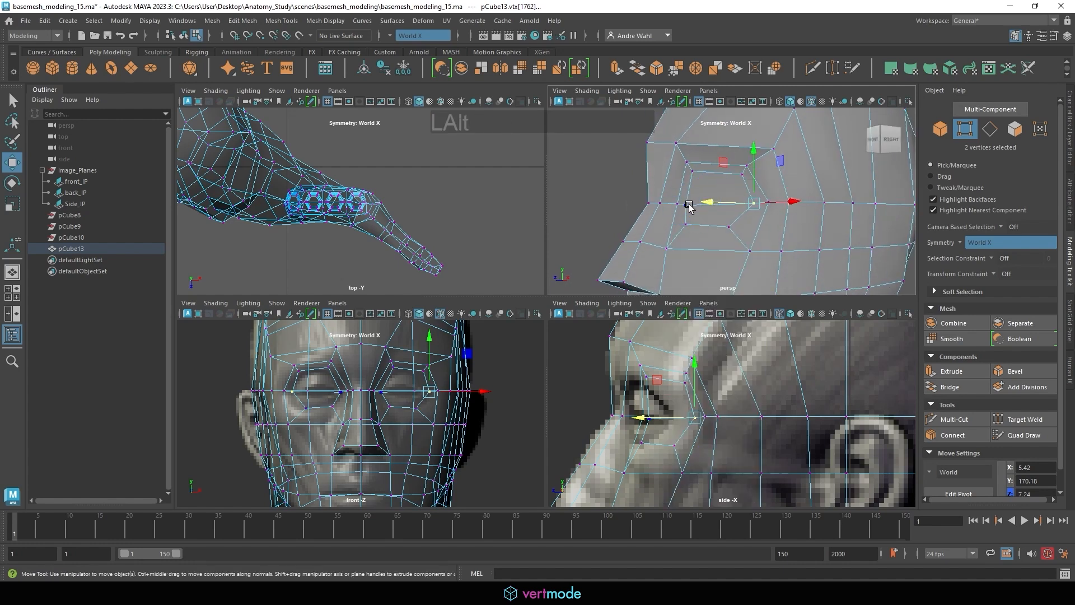
left_click_drag(689, 210, 689, 225)
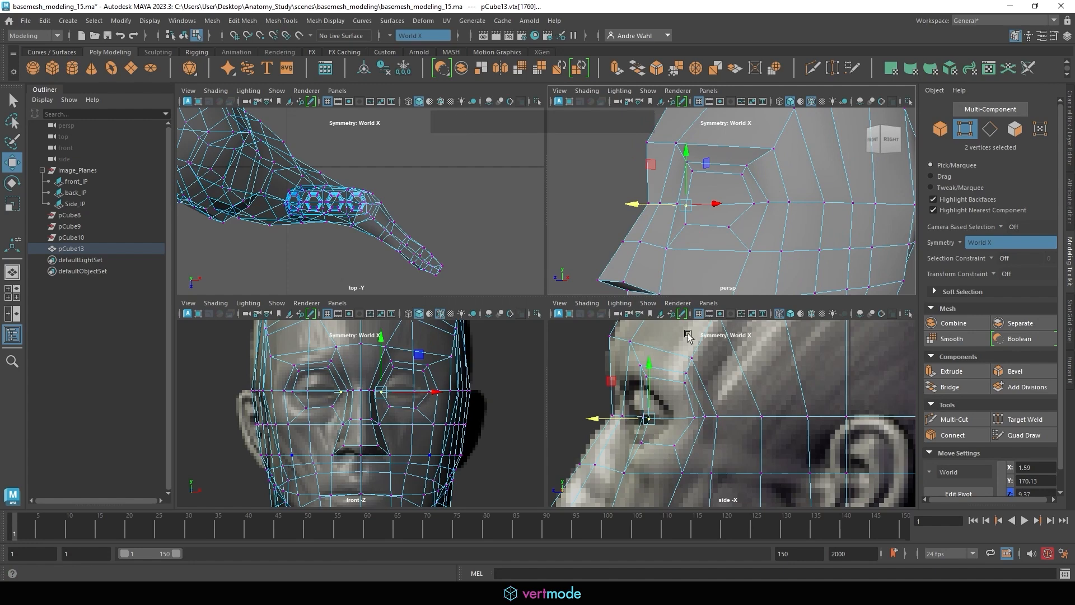
left_click_drag(728, 212, 761, 200, "alt")
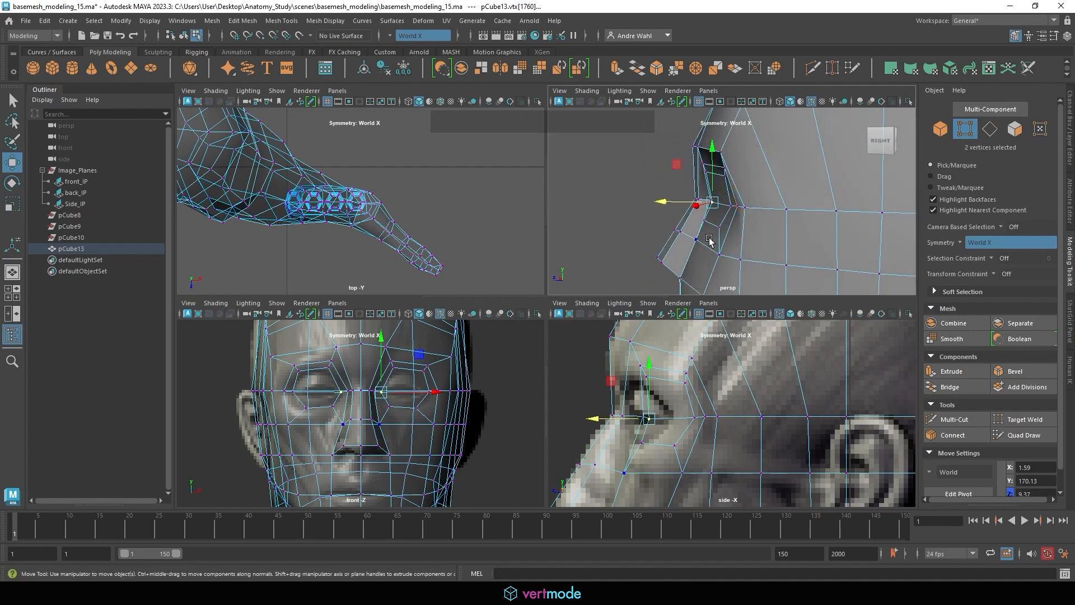
left_click_drag(709, 241, 737, 217, "alt")
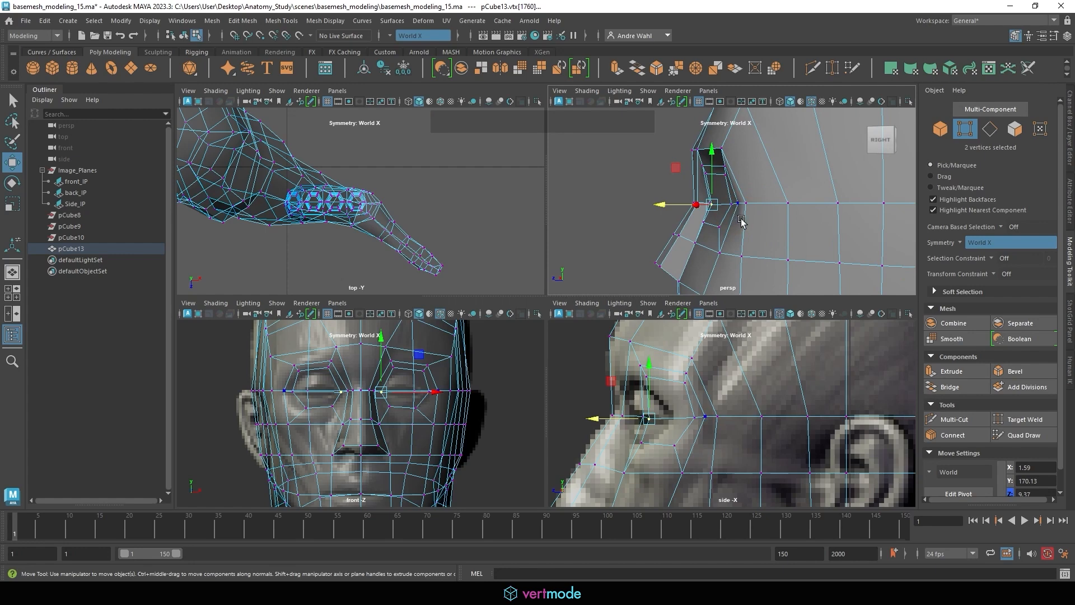
right_click_drag(741, 221, 743, 241)
left_click(744, 207)
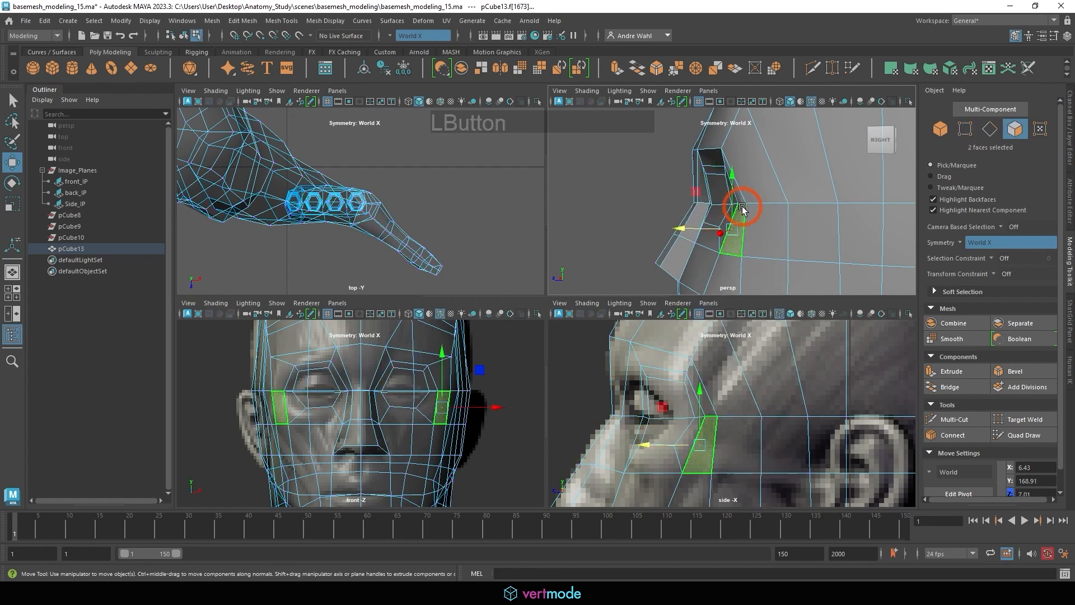
right_click_drag(745, 200, 745, 167)
left_click(738, 205)
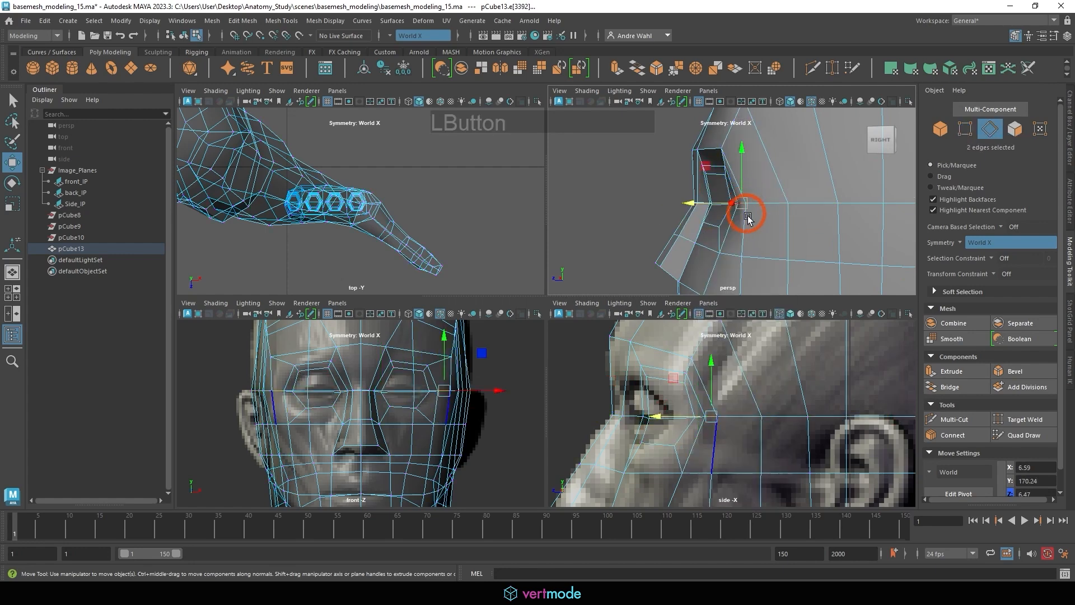
left_click_drag(739, 208, 760, 211, "alt")
left_click(754, 201)
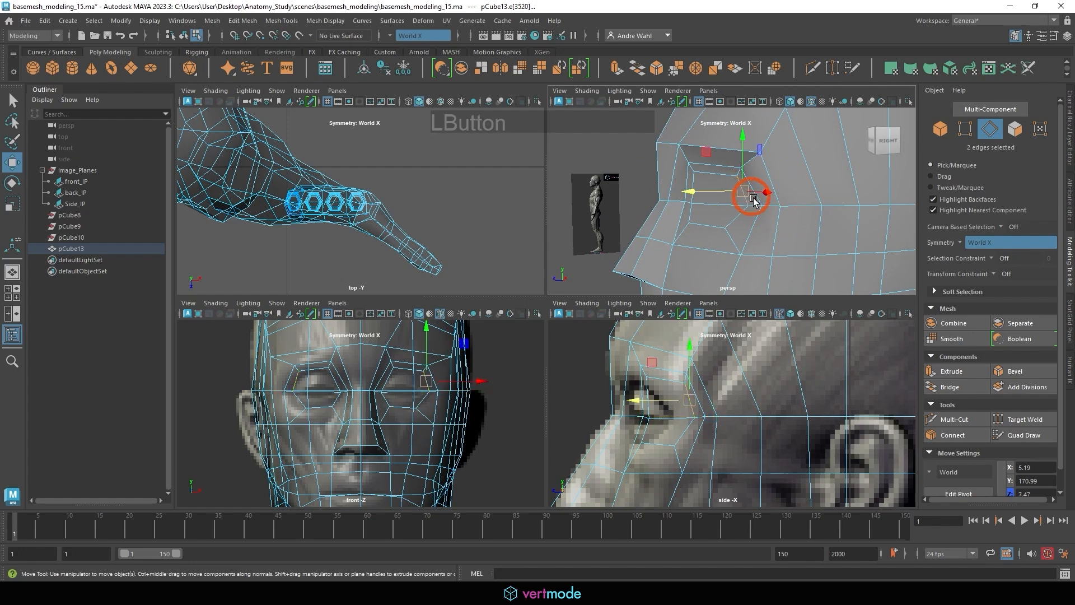
- Select the horizontal edges beside both outer eye corners and move them forward in depth
mouse_move(752, 201)
right_mouse_down()
mouse_move(753, 219)
mouse_move(747, 180)
right_mouse_up()
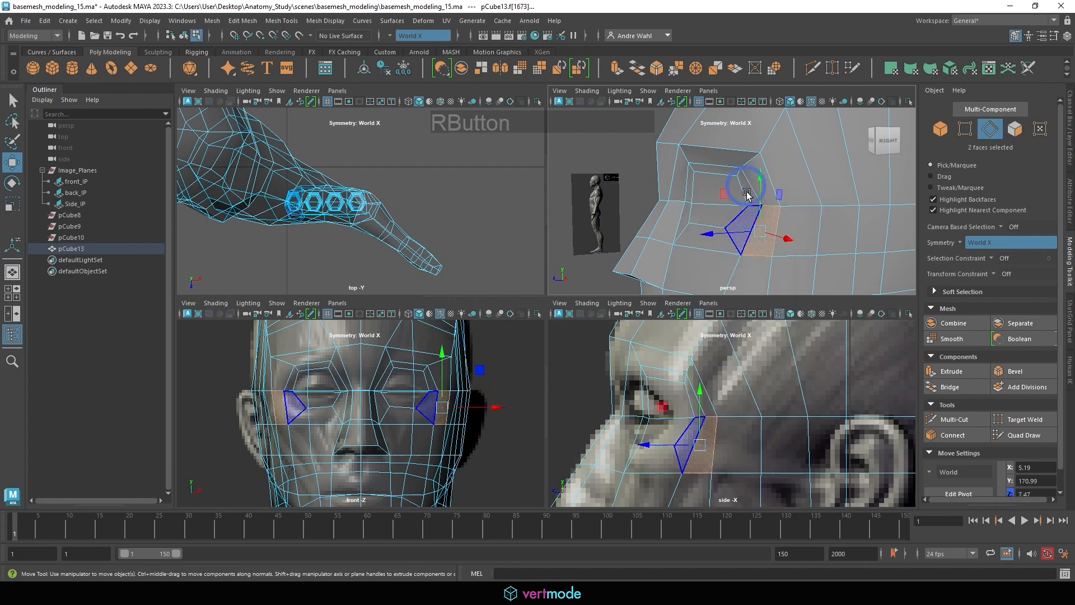
left_click(756, 205)
key("q")
left_click(770, 206, "shift")
key("w")
left_click_drag(770, 207, 676, 217, "alt")
right_click_drag(675, 218, 636, 259, "alt")
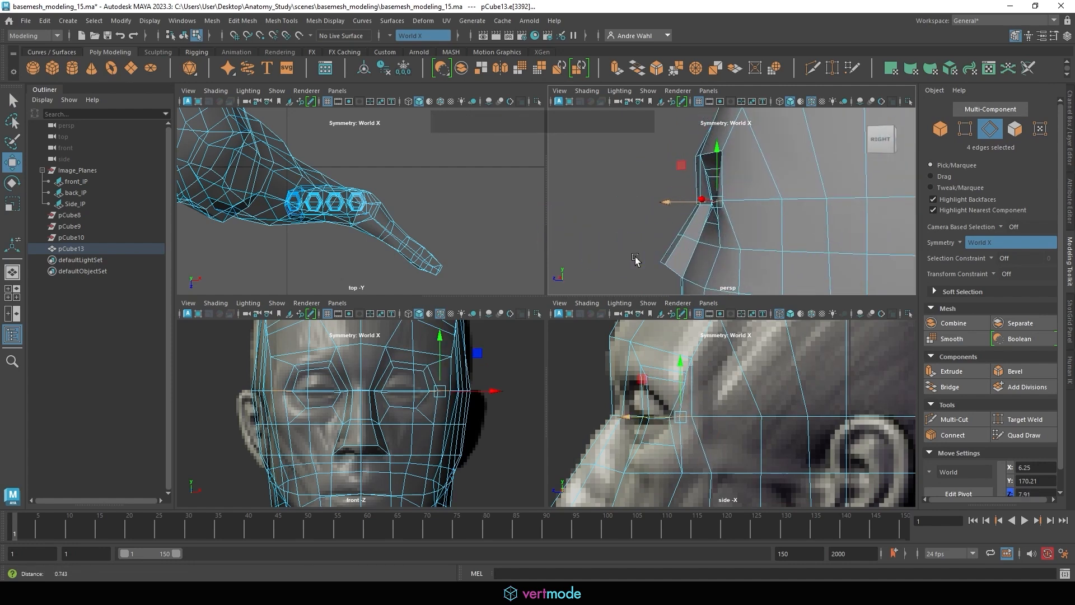
key("ctrl+z")
left_click_drag(695, 200, 690, 201)
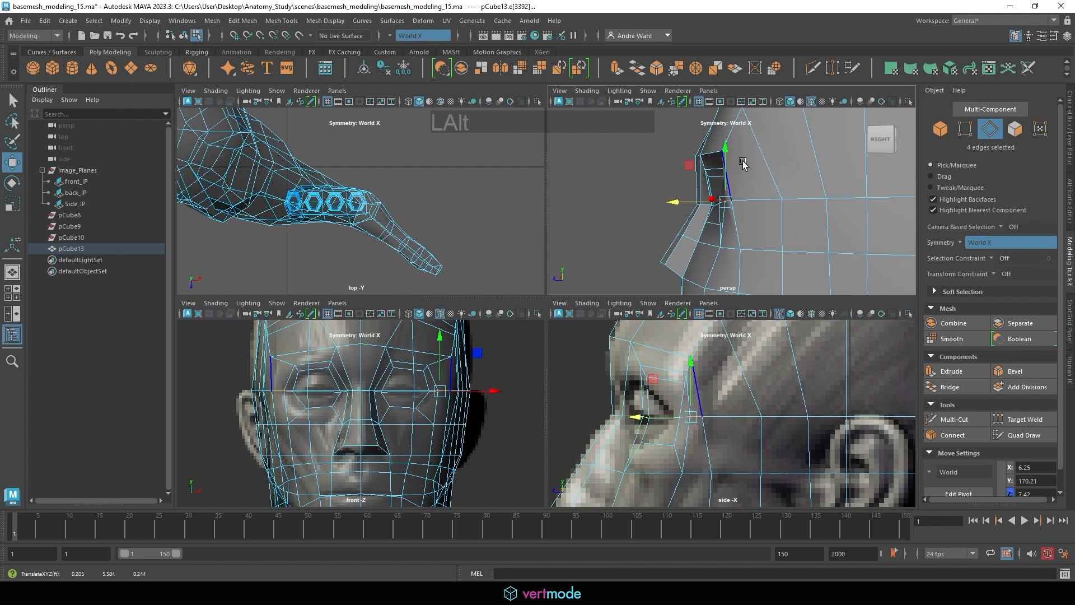
- Select the edges at the upper outer corners of both eyes and move them forward to shape the brow in profile
left_click_drag(740, 160, 675, 169, "alt")
key("q")
left_click(731, 175)
left_click(731, 175, "shift")
key("w")
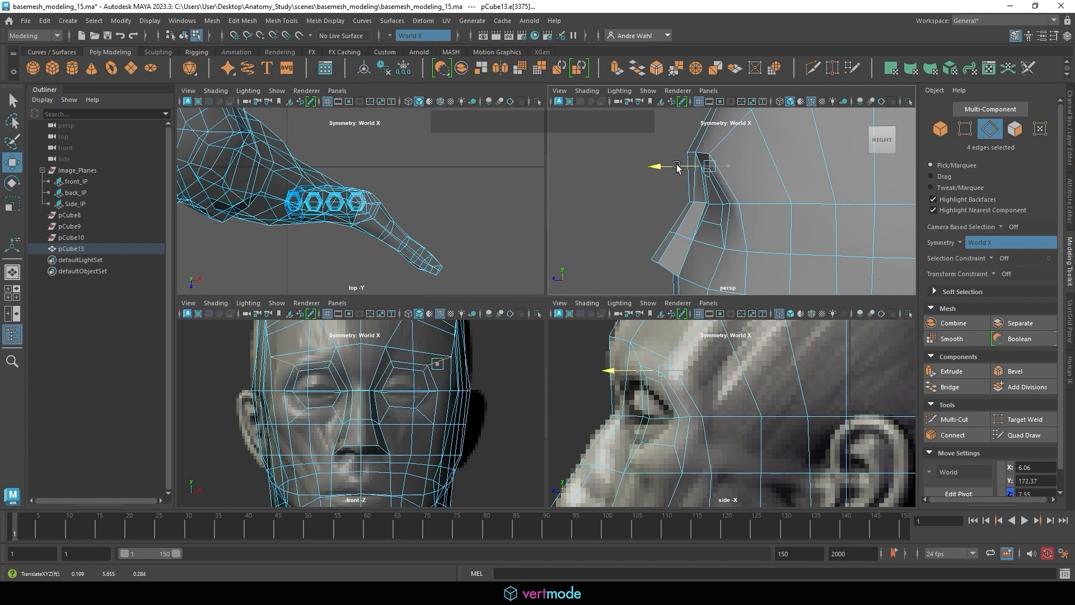
left_click_drag(719, 262, 717, 245, "alt")
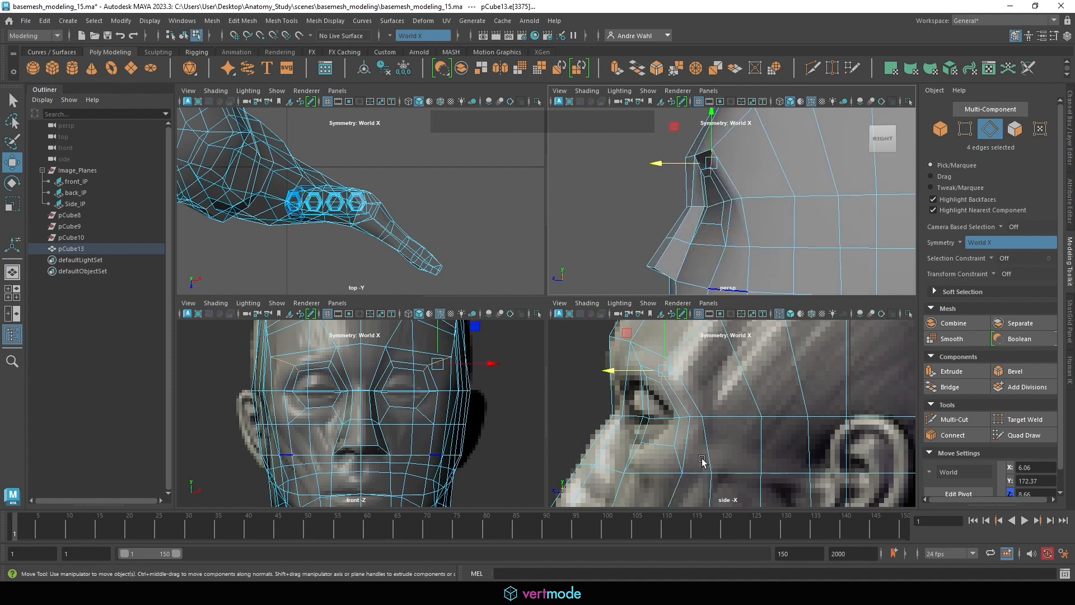
left_click(398, 581)
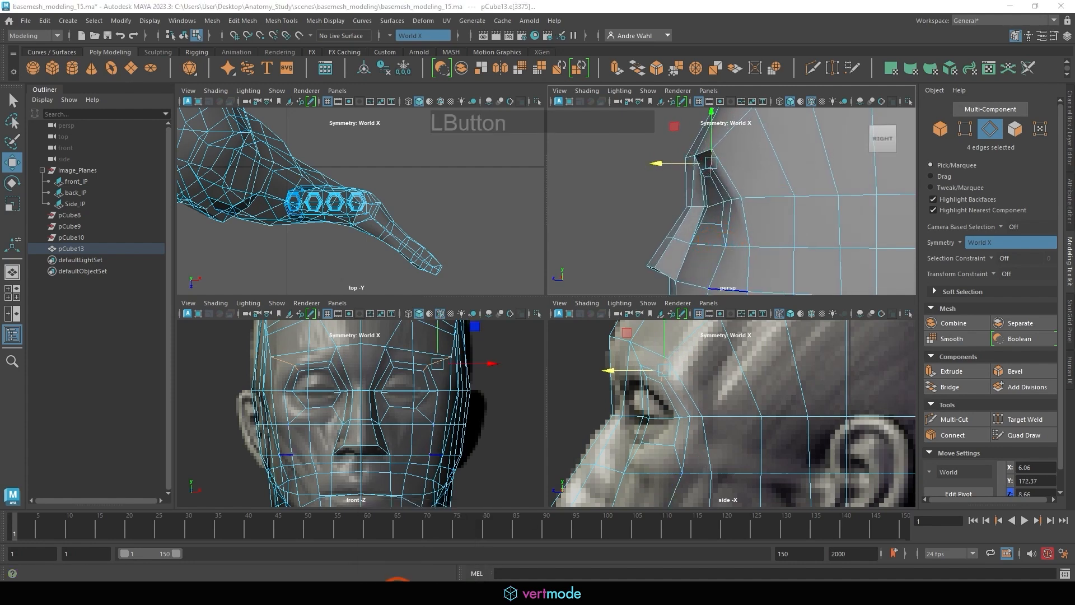
left_click_drag(759, 202, 700, 179, "alt")
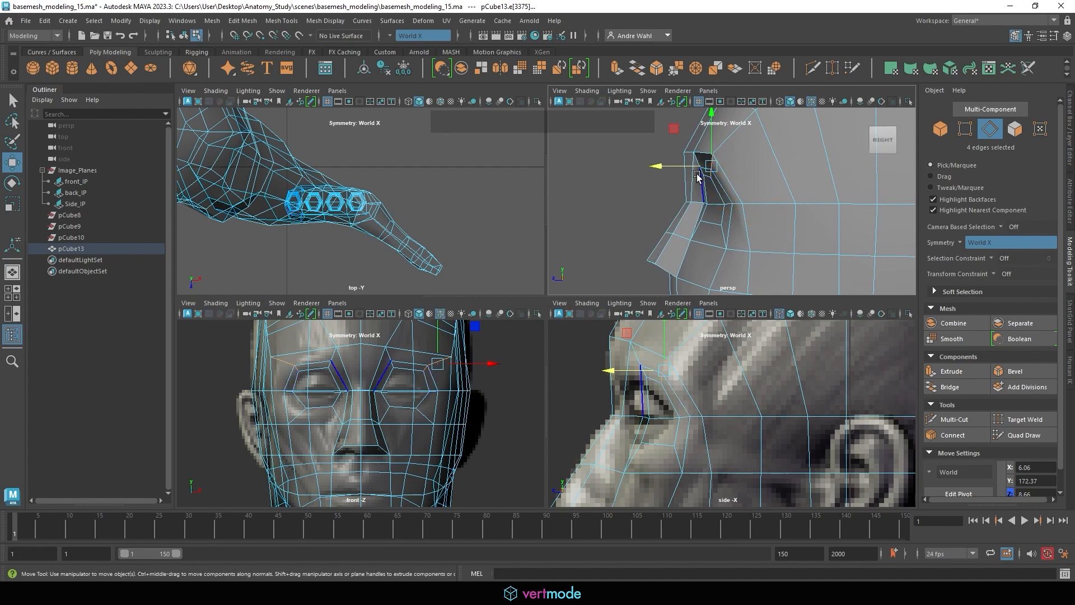
left_click(672, 167)
left_click(718, 207)
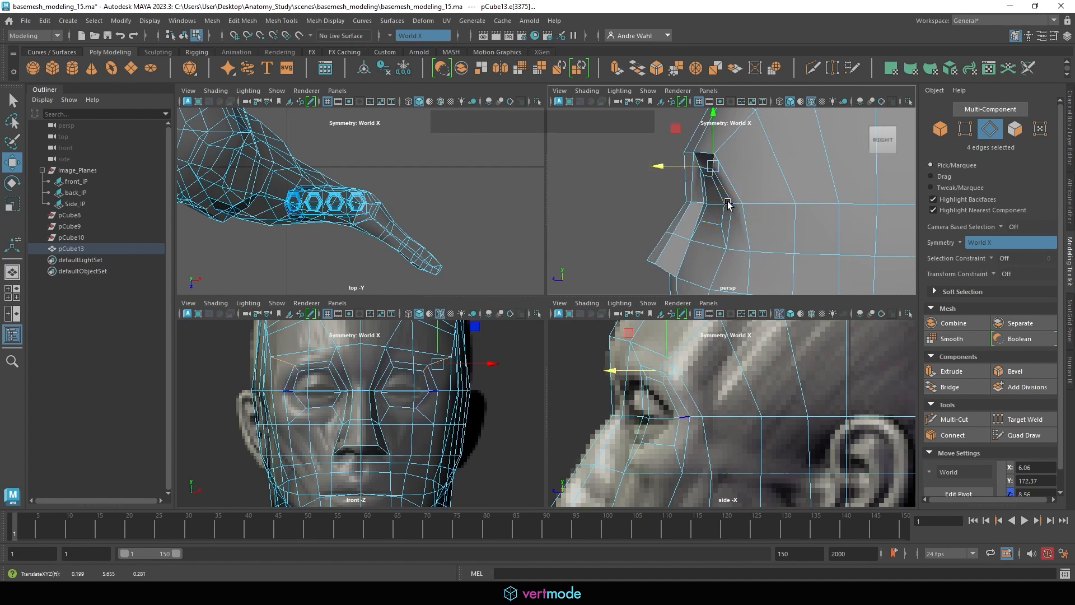
- Move the cheek edge below each outer eye corner forward and adjust the neighbouring cheek vertex in depth
left_click(738, 245)
mouse_move(738, 246)
middle_mouse_down("alt")
mouse_move(703, 233)
mouse_move(708, 216)
mouse_move(732, 234)
middle_mouse_up("alt")
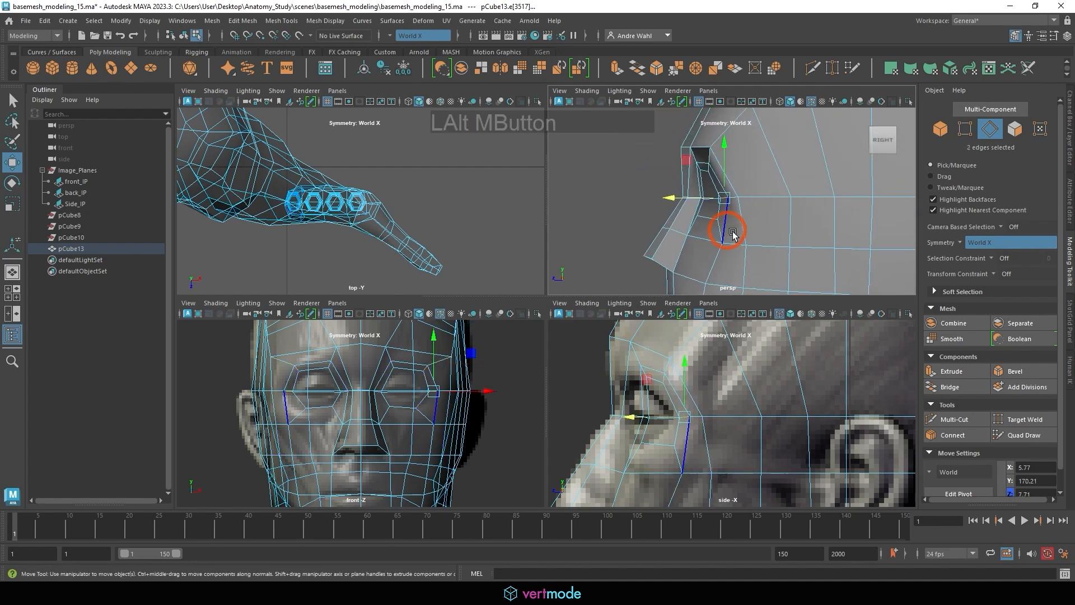
left_click(695, 247)
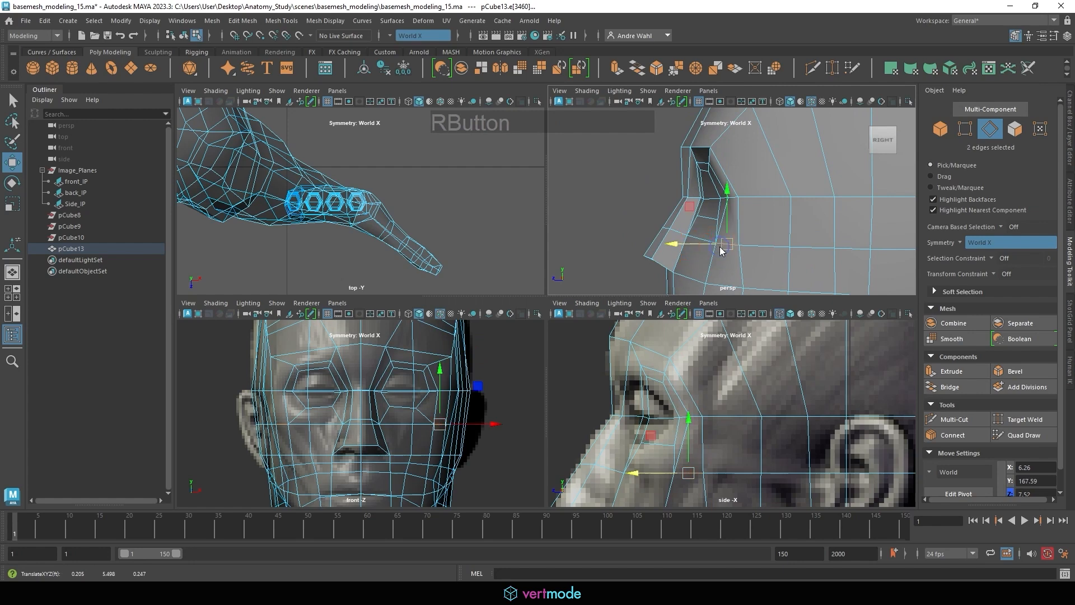
right_click_drag(721, 251, 750, 254)
left_click(699, 243)
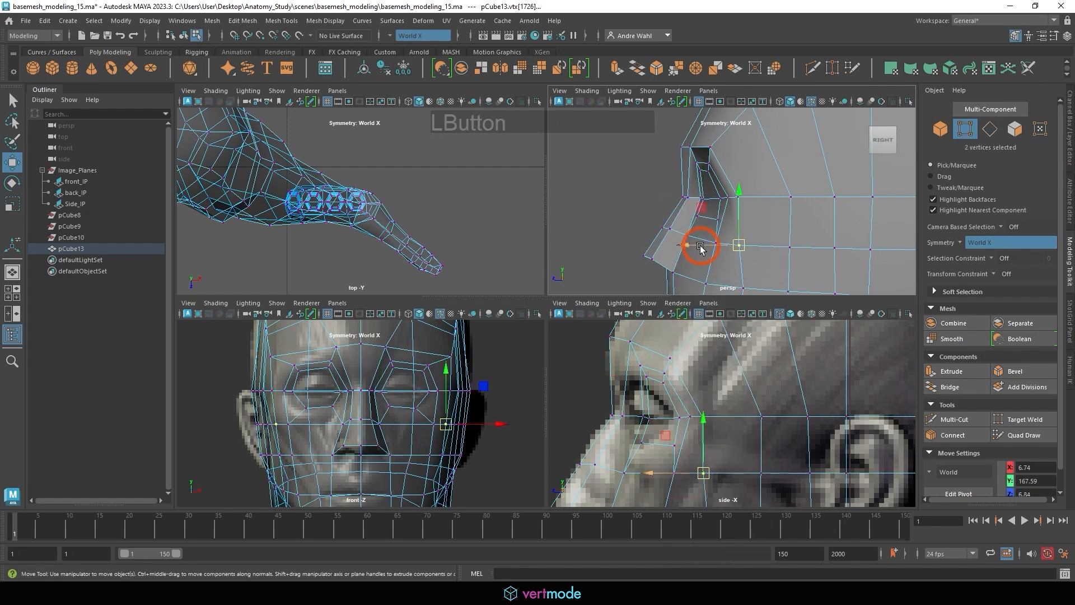
- Select the outer eye-corner vertices on the eye-level line and adjust their depth in the side profile
left_click_drag(684, 243, 873, 224, "alt")
left_click(765, 200)
left_click_drag(781, 219, 583, 219, "alt")
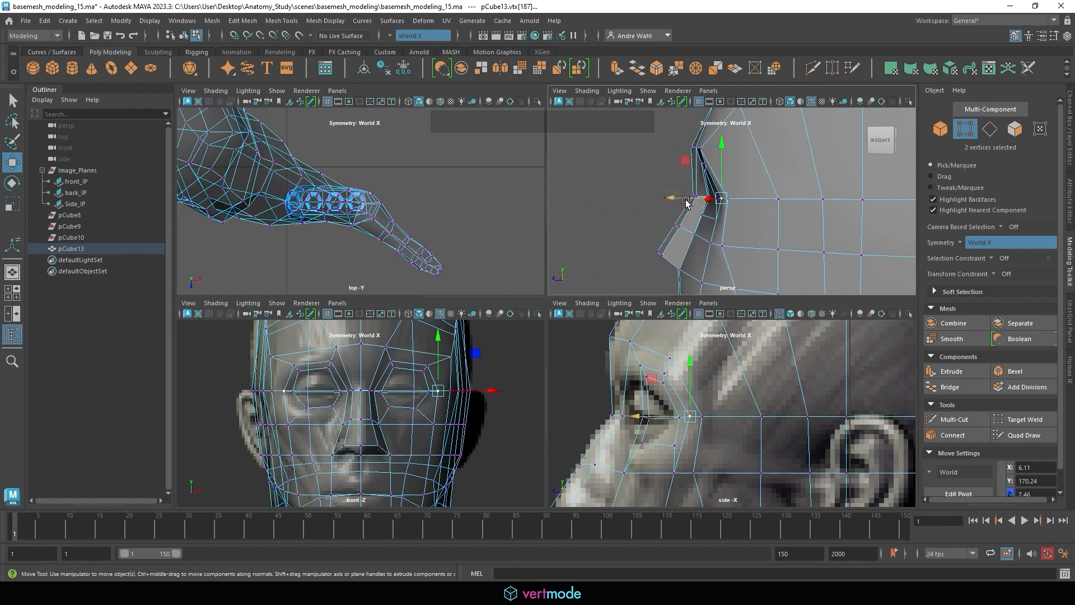
left_click_drag(679, 200, 694, 185)
right_click_drag(694, 184, 699, 237, "alt")
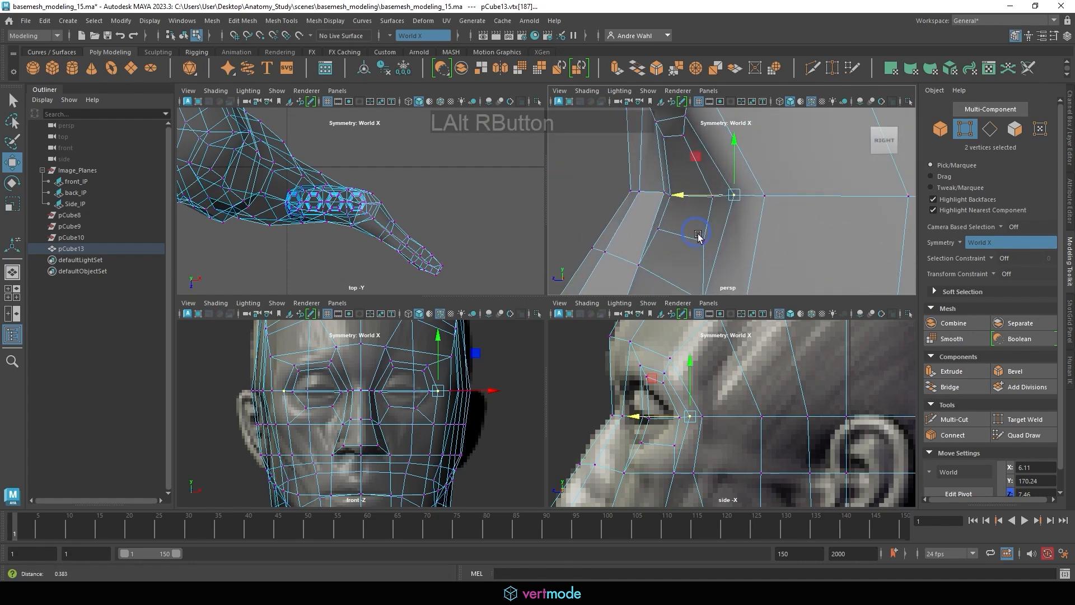
- Nudge the vertices at the outer corners of both eyes slightly sideways to refine the eye contour
left_click(708, 208)
left_click_drag(711, 209, 667, 187, "alt")
right_click_drag(667, 187, 595, 230, "alt")
left_click_drag(596, 230, 781, 224, "alt")
right_click_drag(781, 224, 801, 202, "alt")
left_click_drag(482, 390, 485, 391)
left_click_drag(729, 165, 765, 172)
- Select the four faces filling both eye openings and extrude them with an offset of 0.36
right_click_drag(717, 182, 719, 194)
left_click(721, 187)
left_click(703, 212, "shift")
left_click(704, 176, "shift")
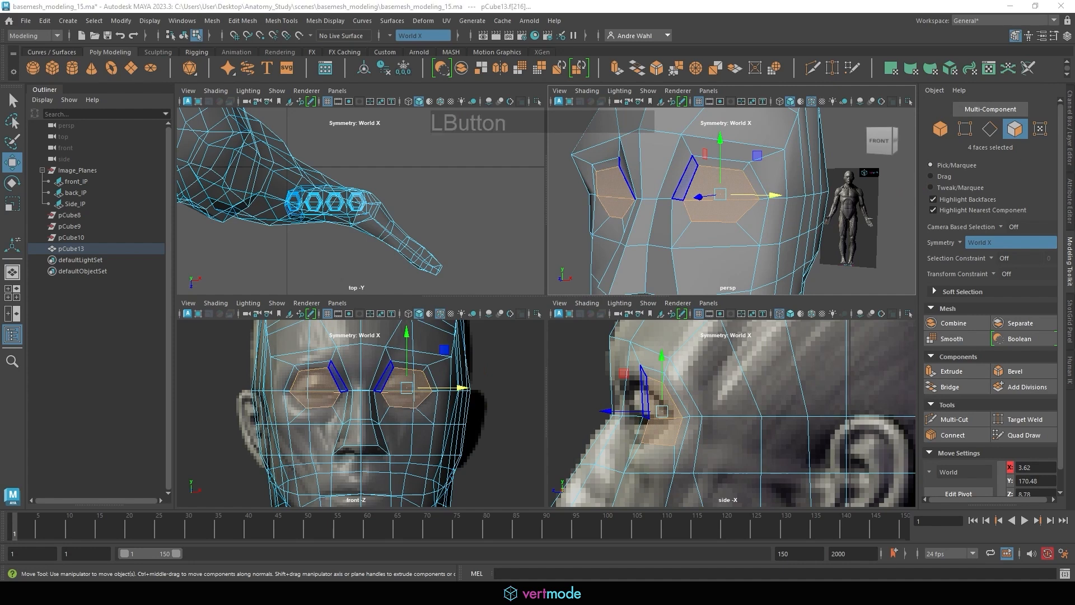
left_click(150, 293)
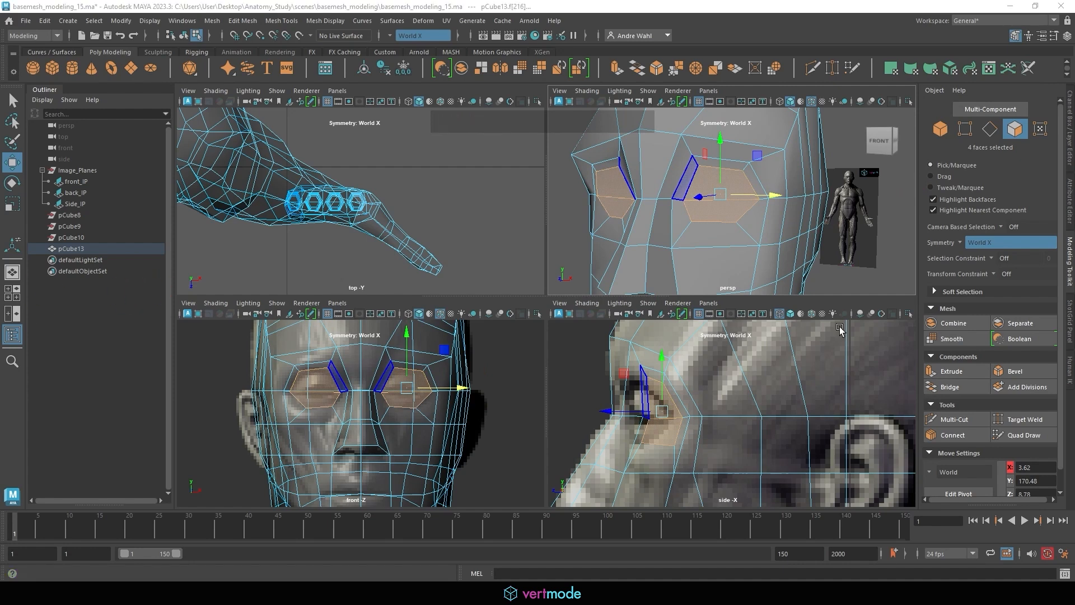
left_click(952, 370)
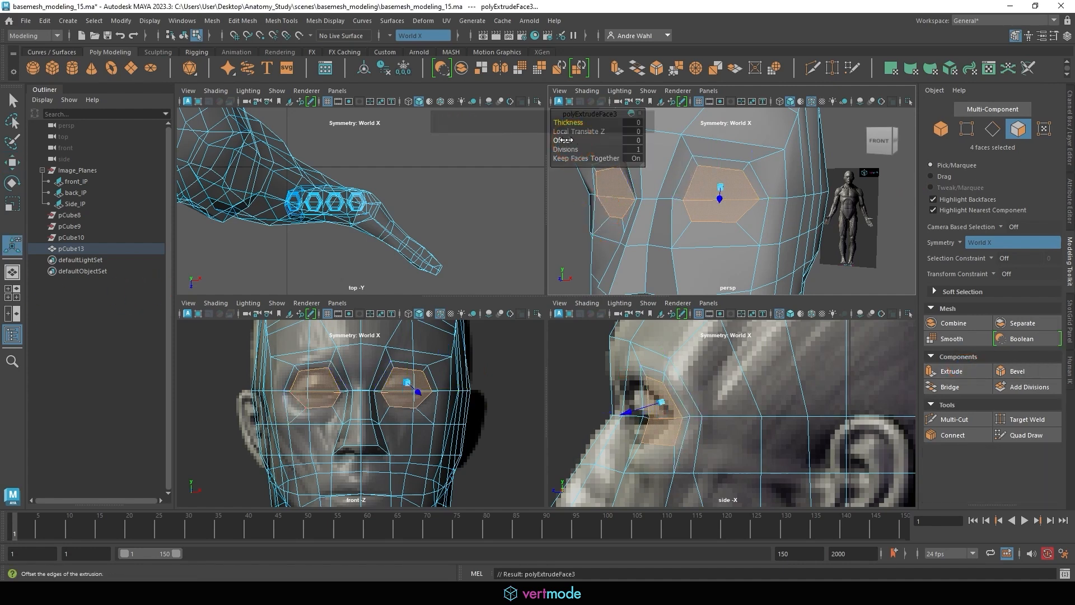
left_click_drag(564, 140, 562, 141)
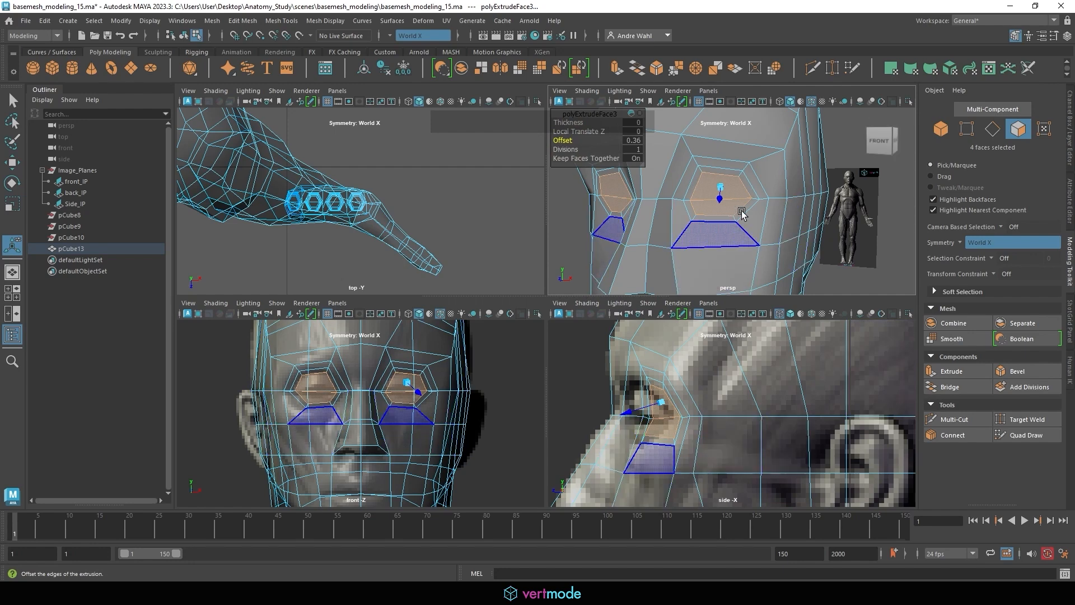
- Select the full ring of narrow faces around each eye opening and extrude the rings slightly outward as eyelids
left_click(697, 190)
right_click_drag(698, 190, 720, 163, "alt")
left_click(725, 149, "shift")
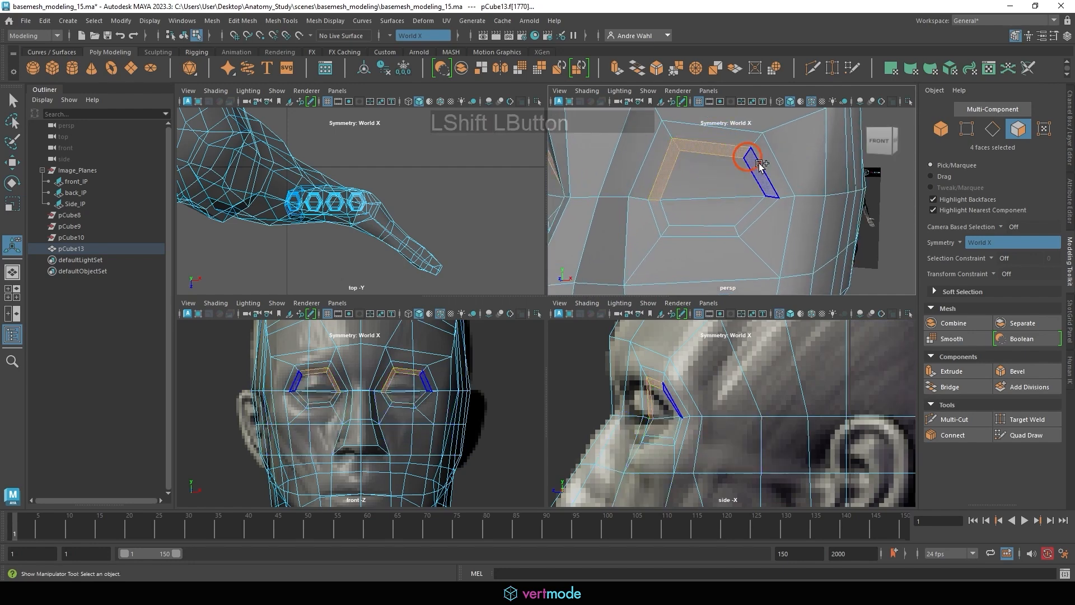
left_click(759, 169, "shift")
left_click(762, 212, "shift")
left_click(696, 233, "shift")
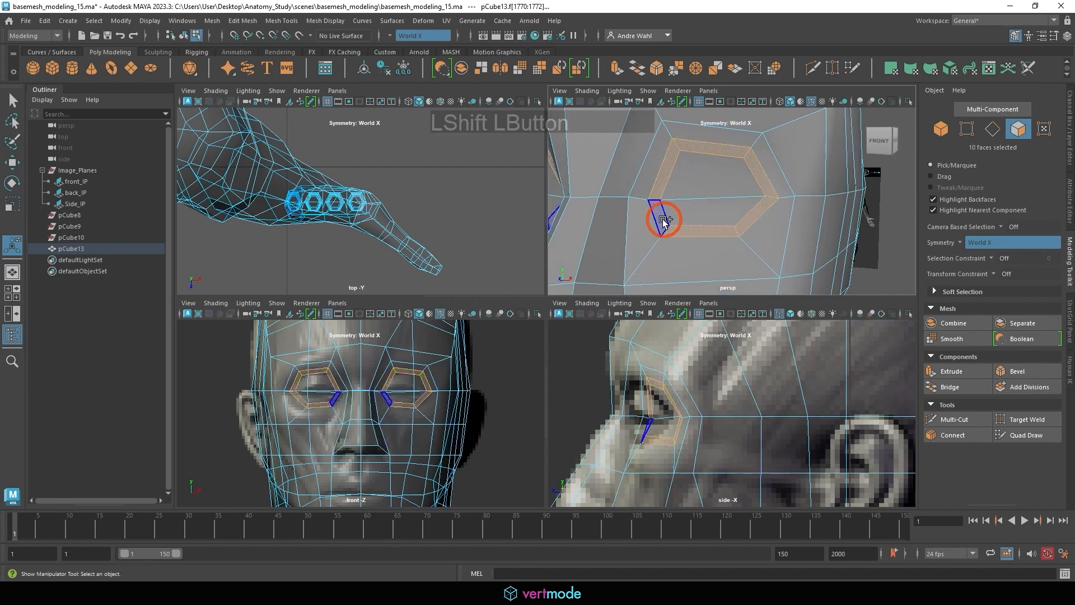
left_click(653, 211, "shift")
left_click(963, 374)
left_click_drag(705, 230, 628, 177, "alt")
left_click(647, 172)
left_click_drag(645, 243, 637, 196, "alt")
left_click(636, 189)
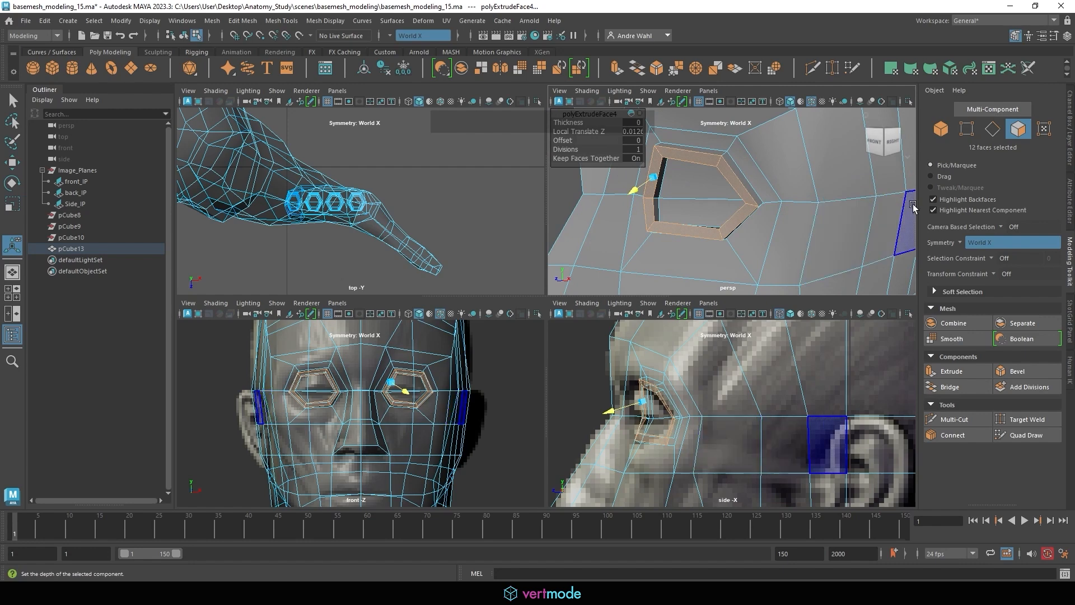
- Select the four faces inside the eyelid rings and extrude them inward into the head
middle_click_drag(592, 212, 715, 220, "alt")
left_click_drag(715, 220, 790, 126, "alt")
left_click(790, 126)
middle_click_drag(789, 126, 798, 182, "alt")
right_click_drag(799, 183, 751, 173, "alt")
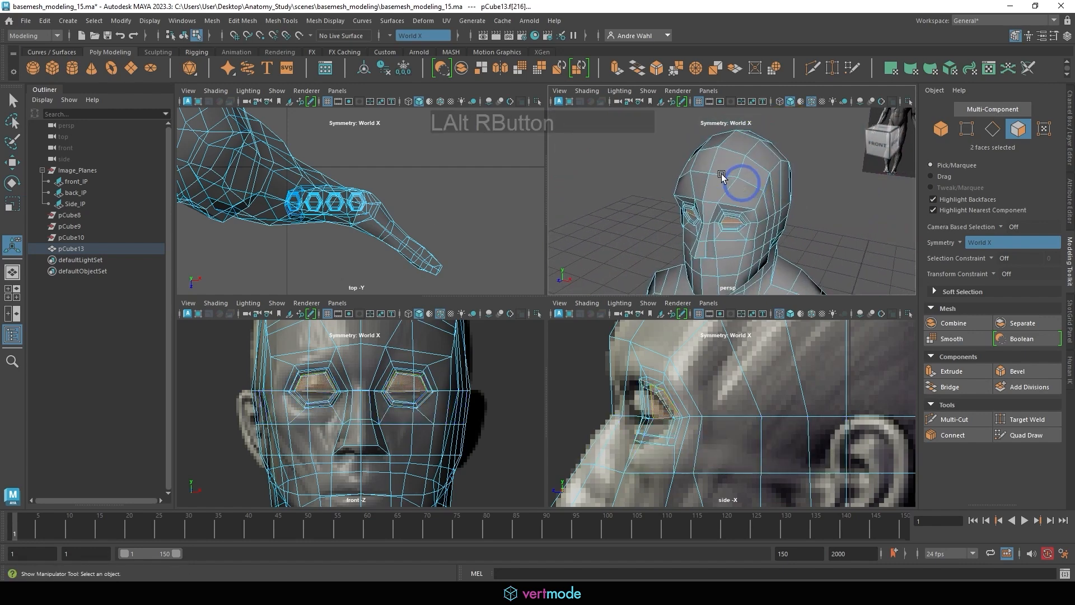
left_click_drag(751, 173, 760, 207, "alt")
middle_click_drag(761, 207, 761, 180, "alt")
right_click_drag(760, 180, 837, 247, "alt")
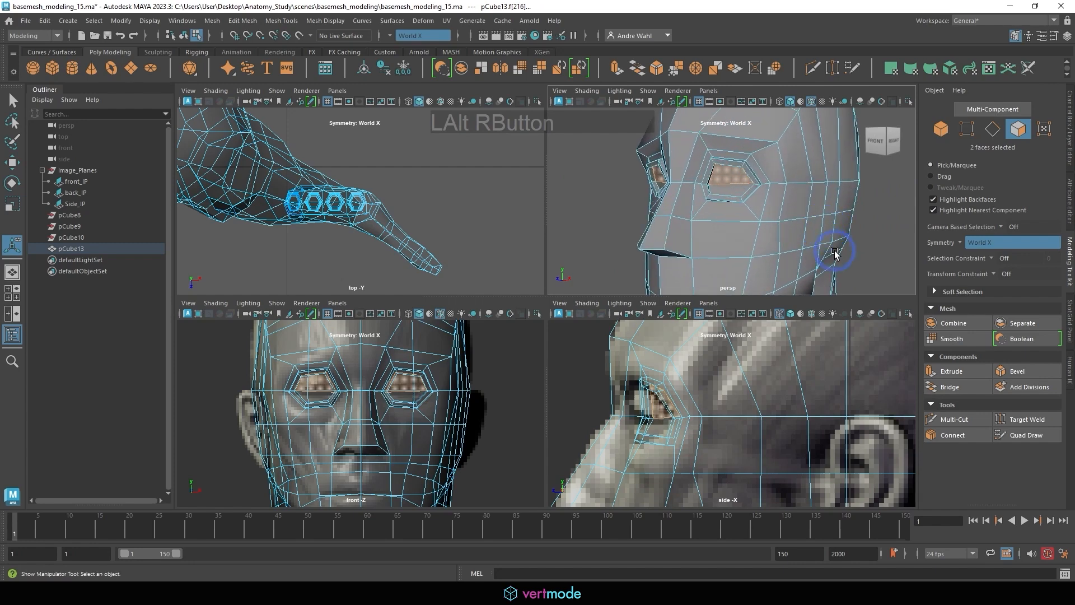
left_click_drag(837, 247, 738, 230, "alt")
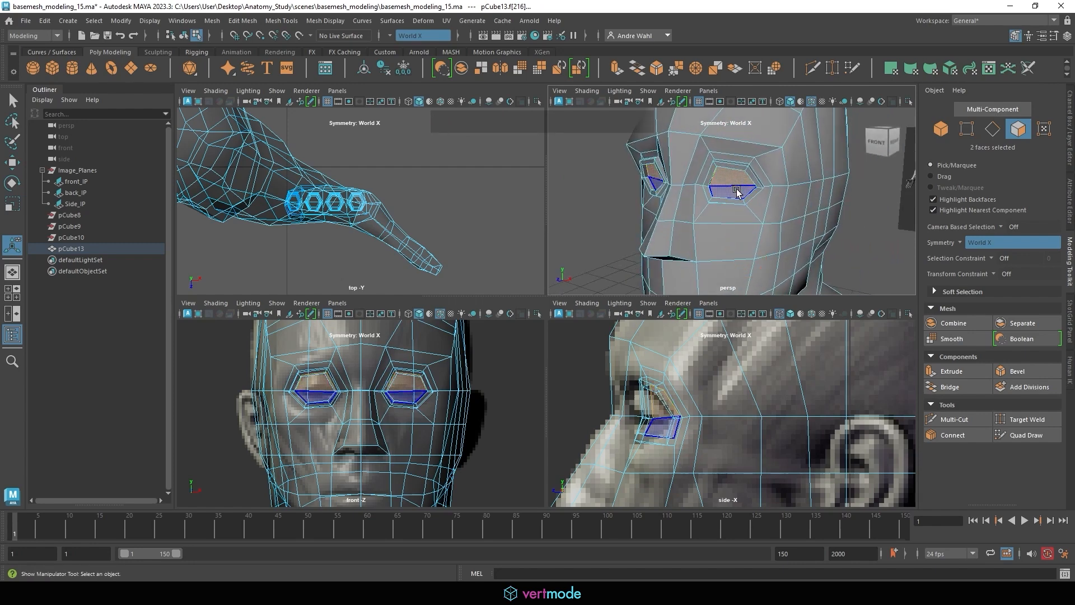
left_click(738, 192, "shift")
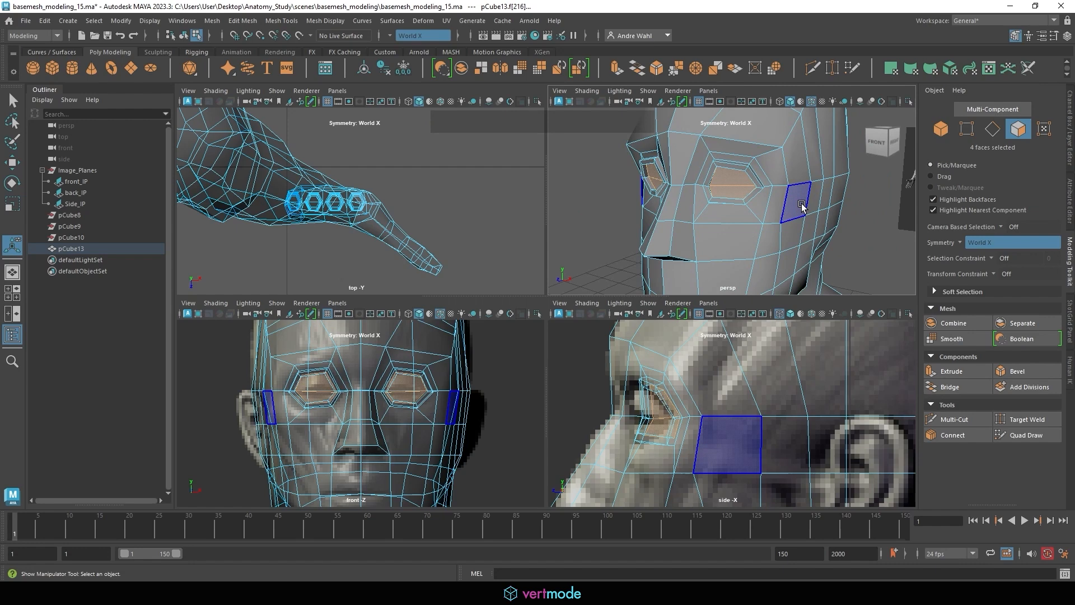
left_click_drag(801, 213, 685, 197, "alt")
right_click_drag(672, 198, 703, 199, "alt")
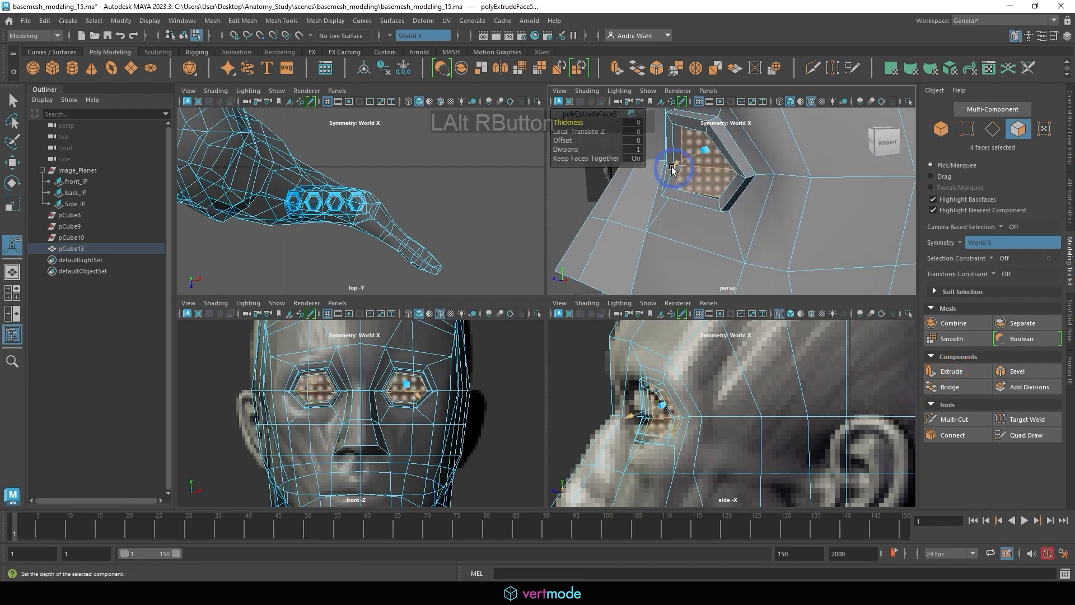
left_click_drag(672, 171, 559, 201)
- Extrude the inner eye faces further back in repeated extrusions to deepen the eye sockets
middle_click_drag(816, 166, 734, 180, "alt")
left_click_drag(699, 184, 839, 189, "alt")
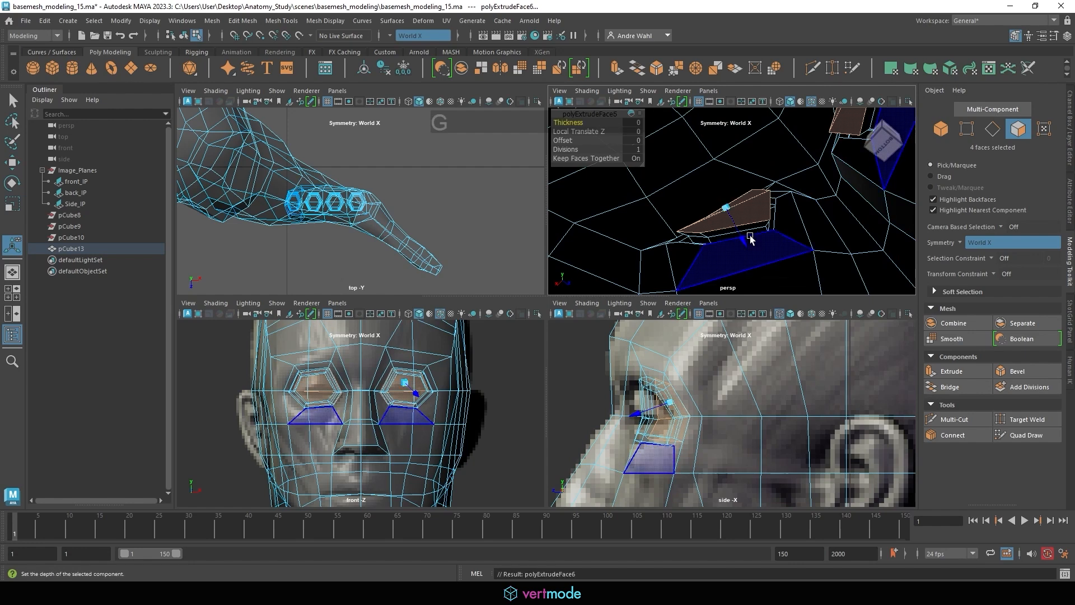
left_click_drag(748, 235, 719, 231)
left_click_drag(707, 178, 730, 192)
key("ctrl+e")
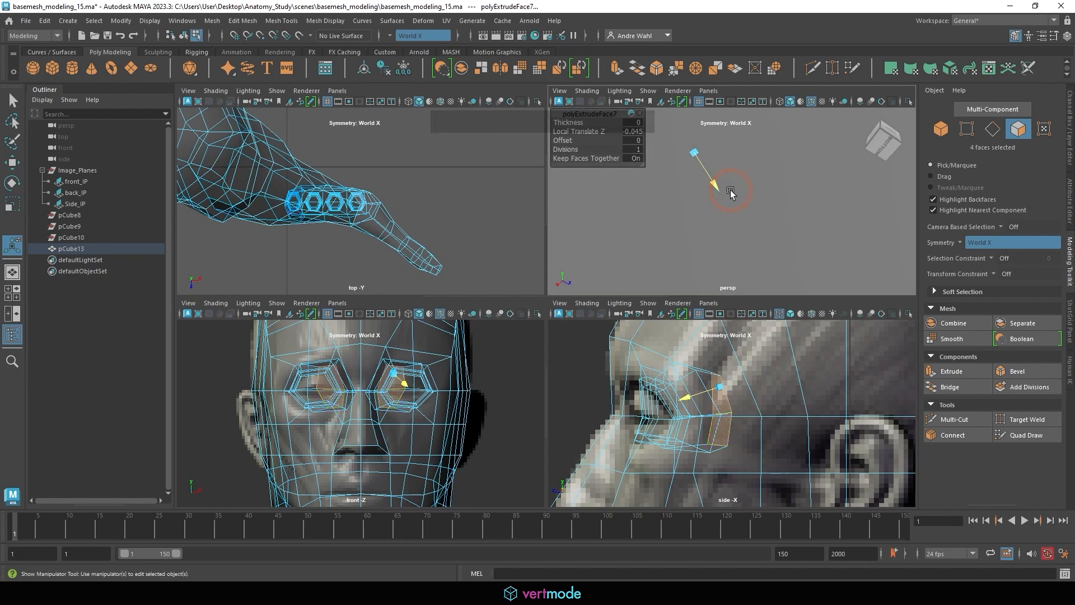
right_click_drag(731, 192, 708, 201, "alt")
mouse_move(708, 202)
left_mouse_down("alt")
mouse_move(572, 274)
mouse_move(659, 192)
mouse_move(706, 199)
left_mouse_up("alt")
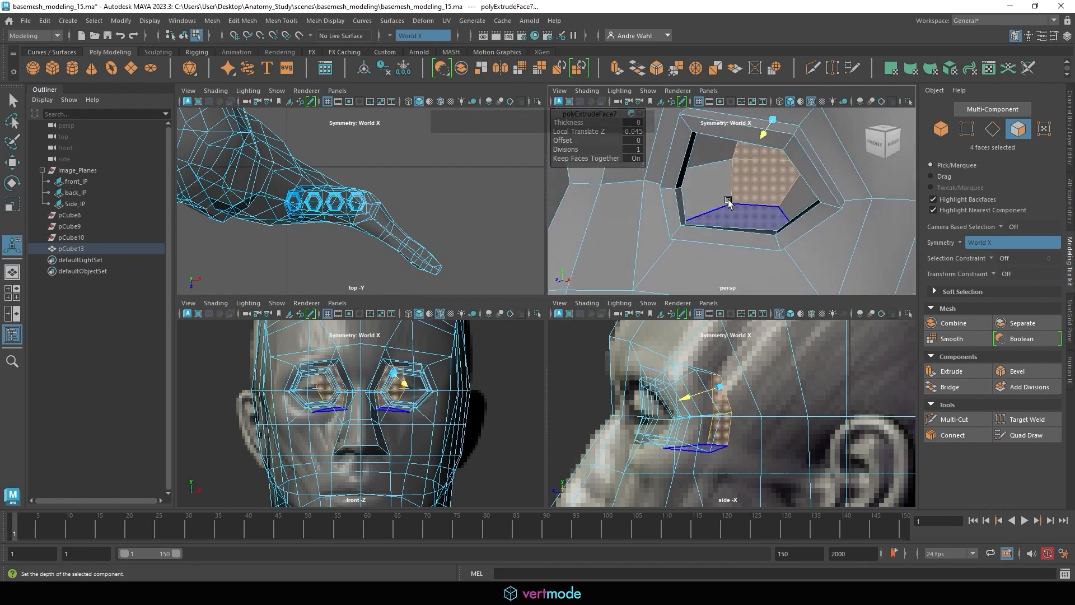
- Return to object mode and examine the eye sockets on the head with smooth mesh preview on and off
right_click_drag(728, 203, 709, 193)
left_click(868, 165, "ctrl")
left_click(742, 194)
key("3")
left_click(840, 184)
left_click(811, 101)
left_click_drag(675, 183, 700, 193, "alt")
left_click(694, 184)
key("1")
left_click(553, 197)
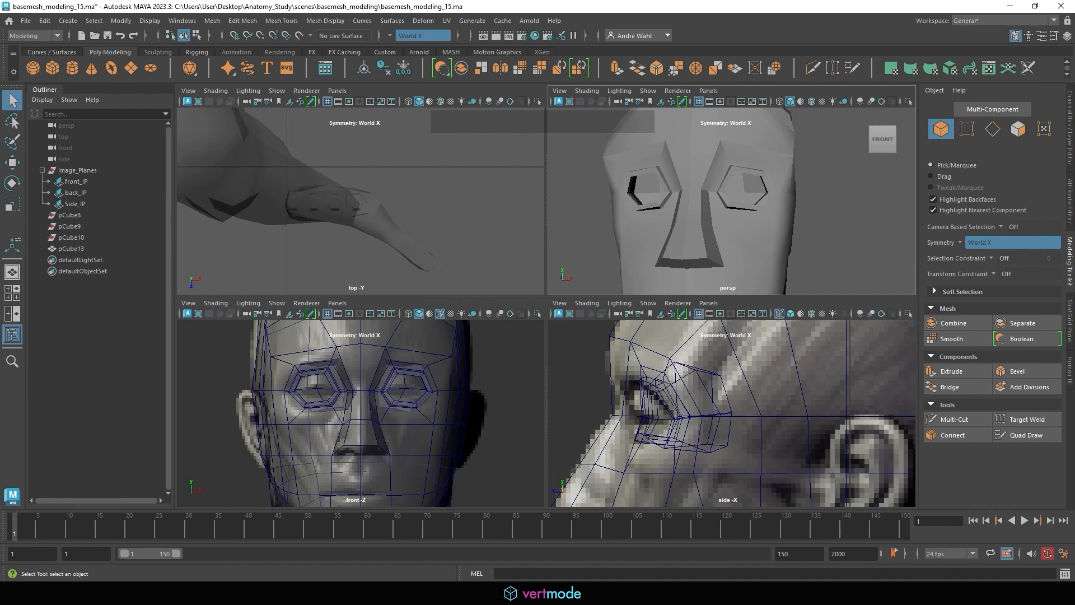
left_click(706, 208)
left_click_drag(706, 208, 631, 219, "alt")
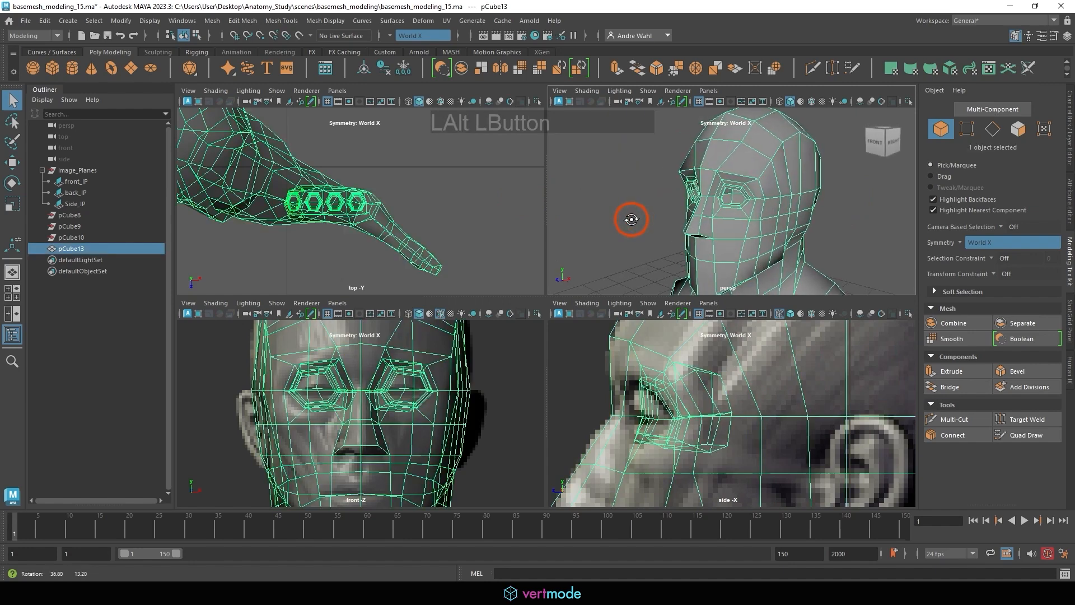
right_click_drag(636, 219, 789, 238, "alt")
left_click_drag(791, 220, 753, 202, "alt")
mouse_move(752, 203)
right_mouse_down()
mouse_move(749, 211)
mouse_move(773, 203)
right_mouse_up()
left_click(749, 200)
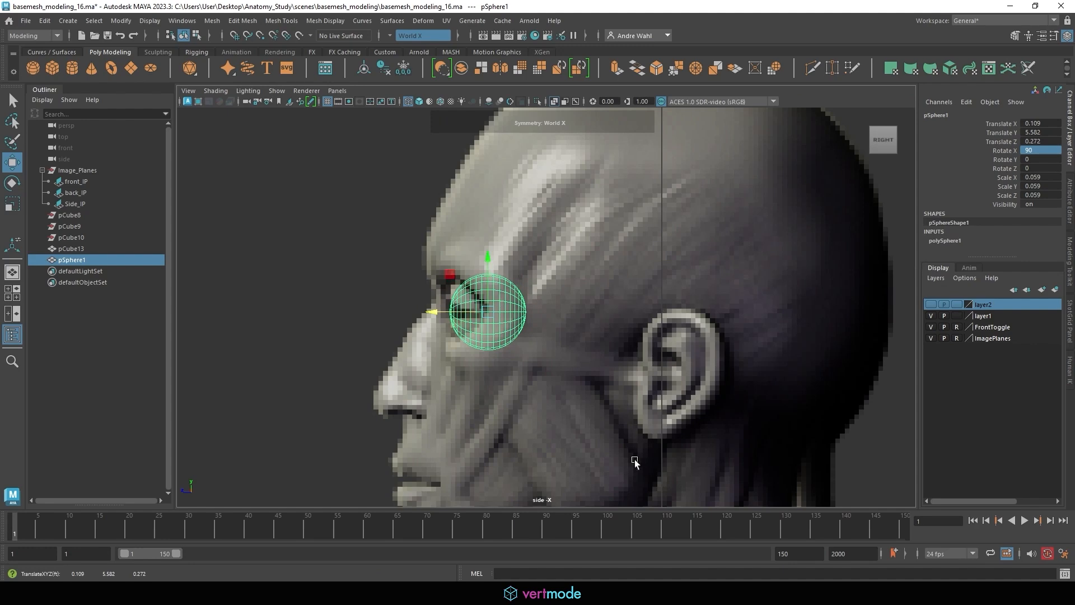
- Frame the eye sphere in the perspective view and mirror it across the world X axis for the second eye
key("space")
key("space")
left_click(535, 101)
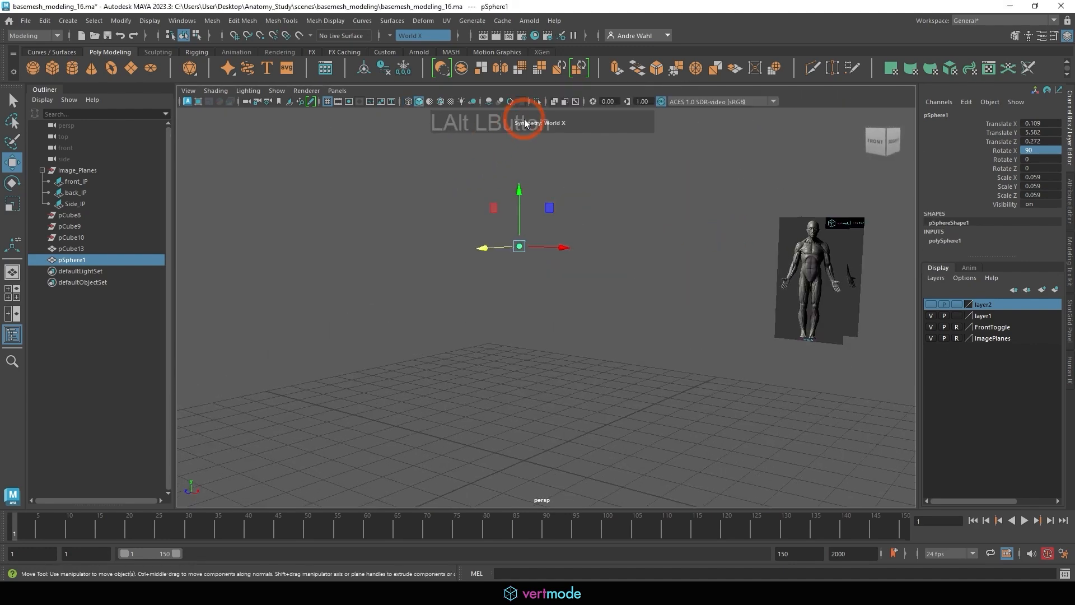
left_click_drag(591, 226, 489, 298)
key("f")
left_click_drag(710, 290, 720, 260, "alt")
right_click_drag(720, 259, 643, 259, "alt")
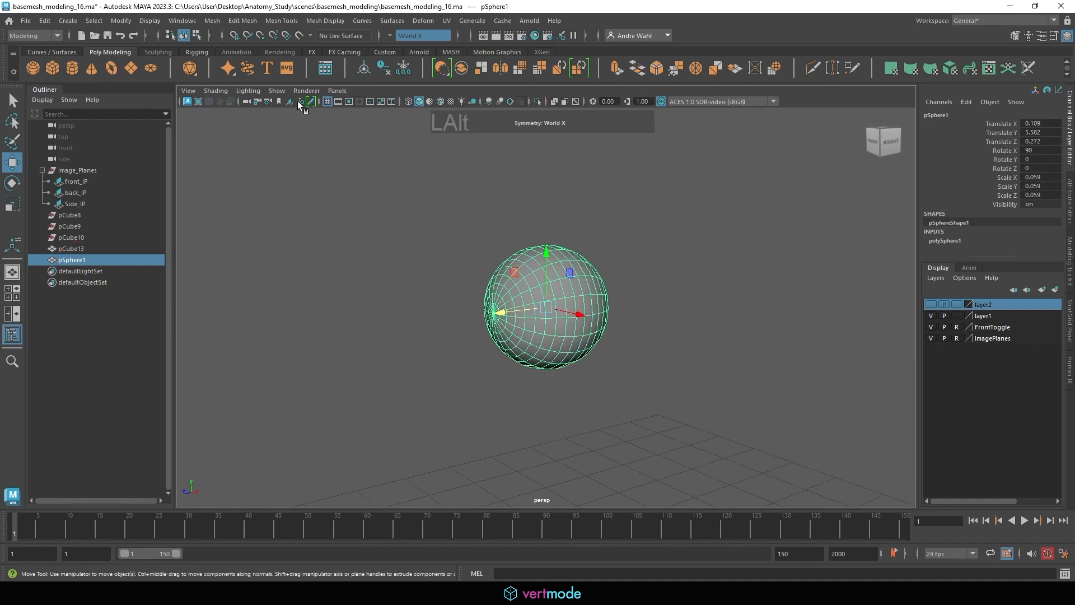
left_click(211, 23)
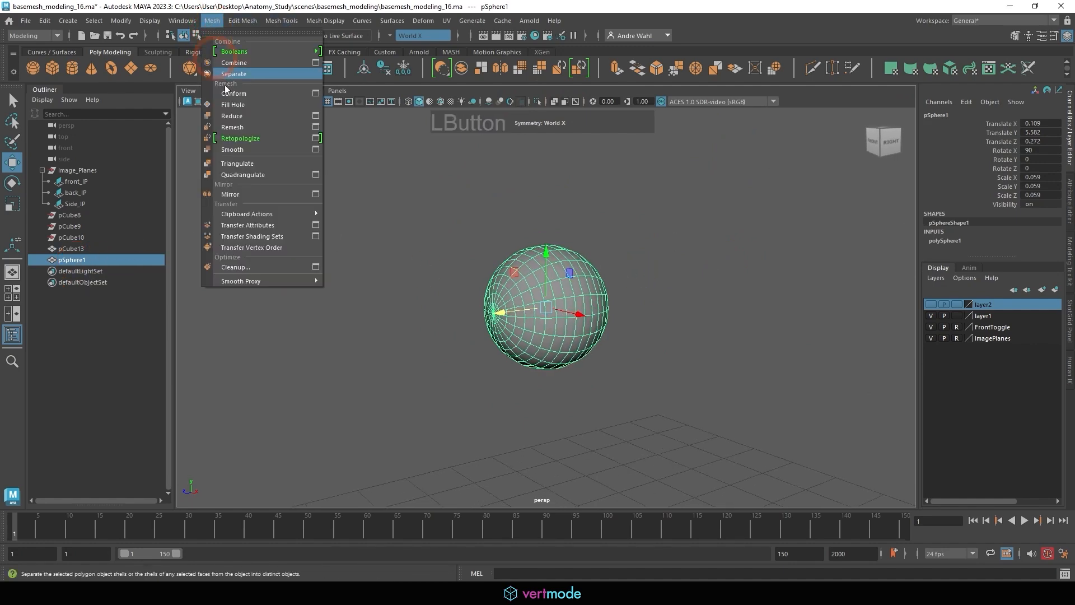
left_click(240, 192)
right_click_drag(653, 250, 445, 231, "alt")
left_click_drag(445, 231, 472, 226, "alt")
left_click(644, 269)
right_click_drag(628, 284, 720, 302, "alt")
left_click(550, 305)
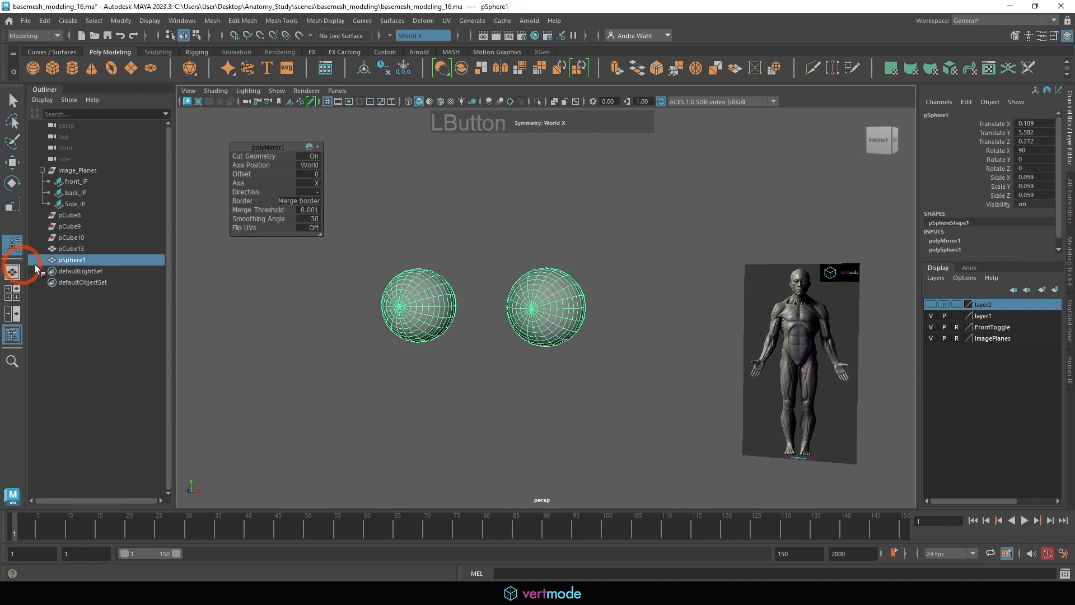
- Rename the mirrored spheres EyeShape and add them to a new display layer named EyeShape_L
double_click(60, 261)
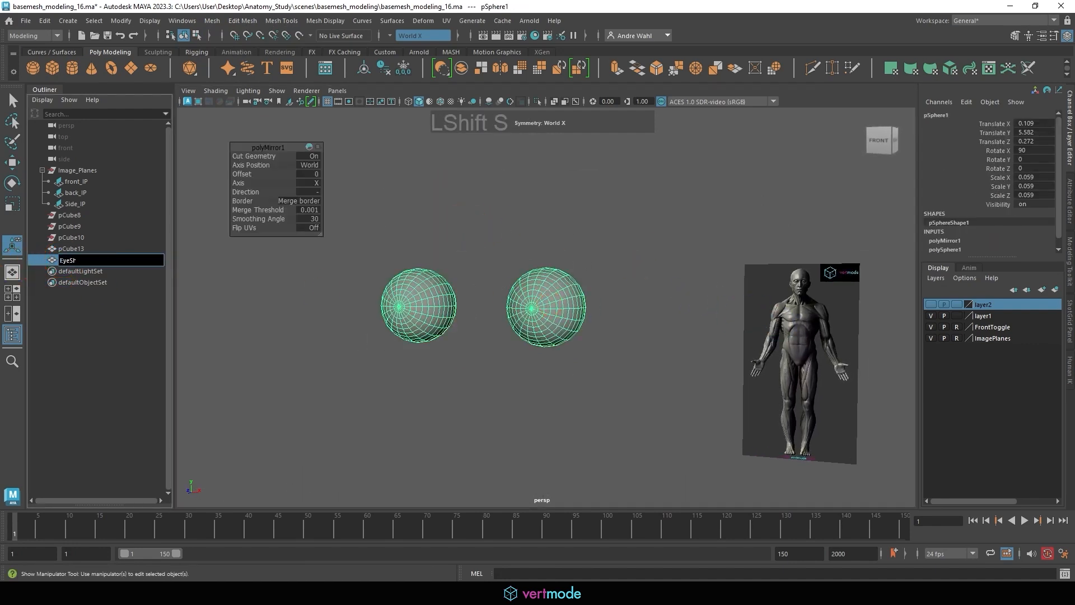
key("Return")
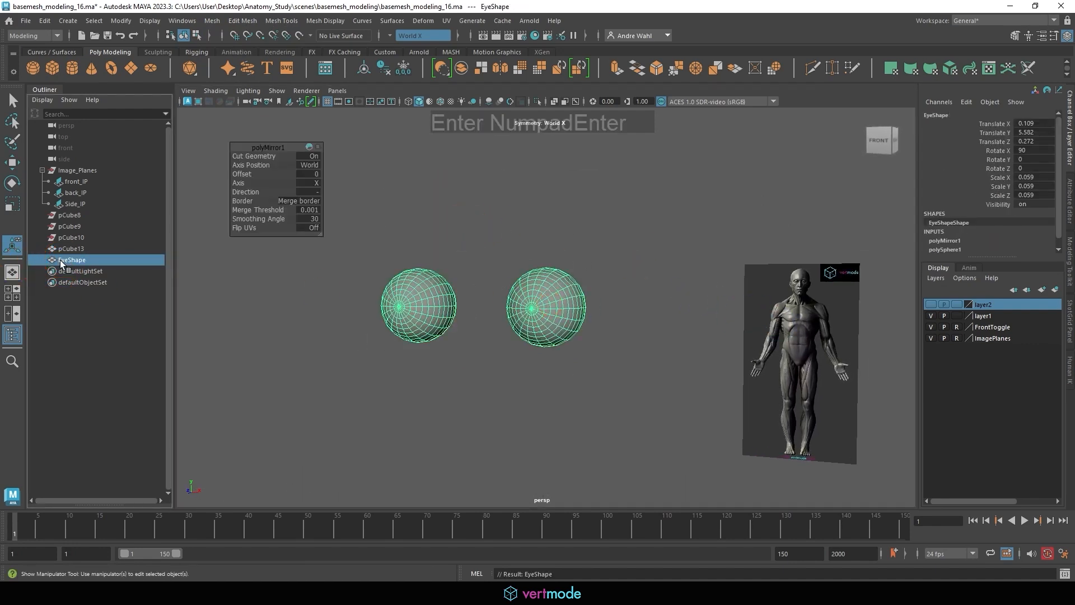
left_click(1055, 290)
double_click(999, 305)
left_click(432, 220)
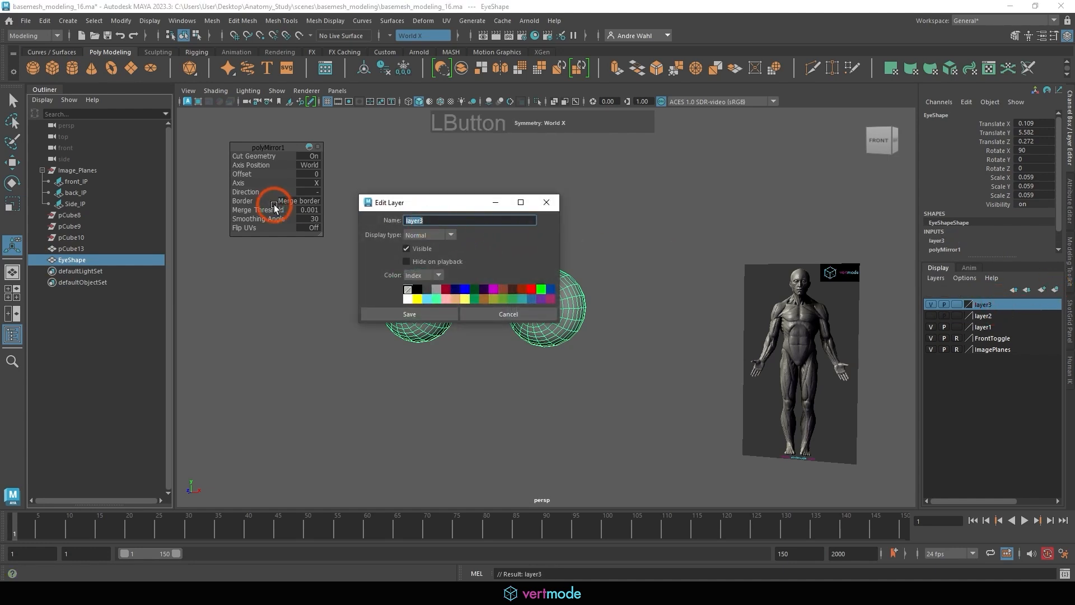
type("EyeShape")
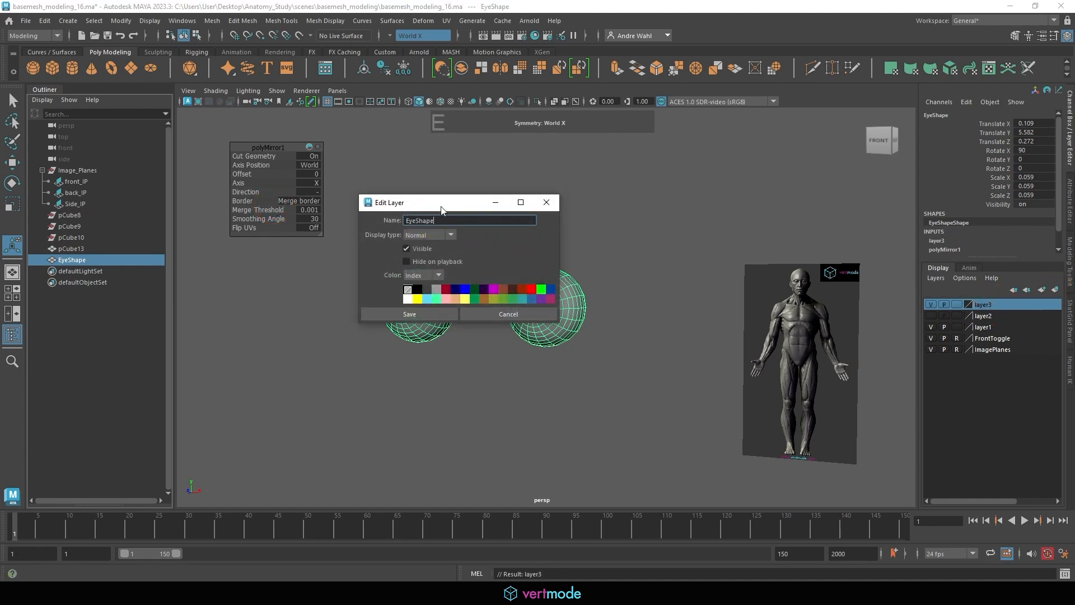
left_click(422, 315)
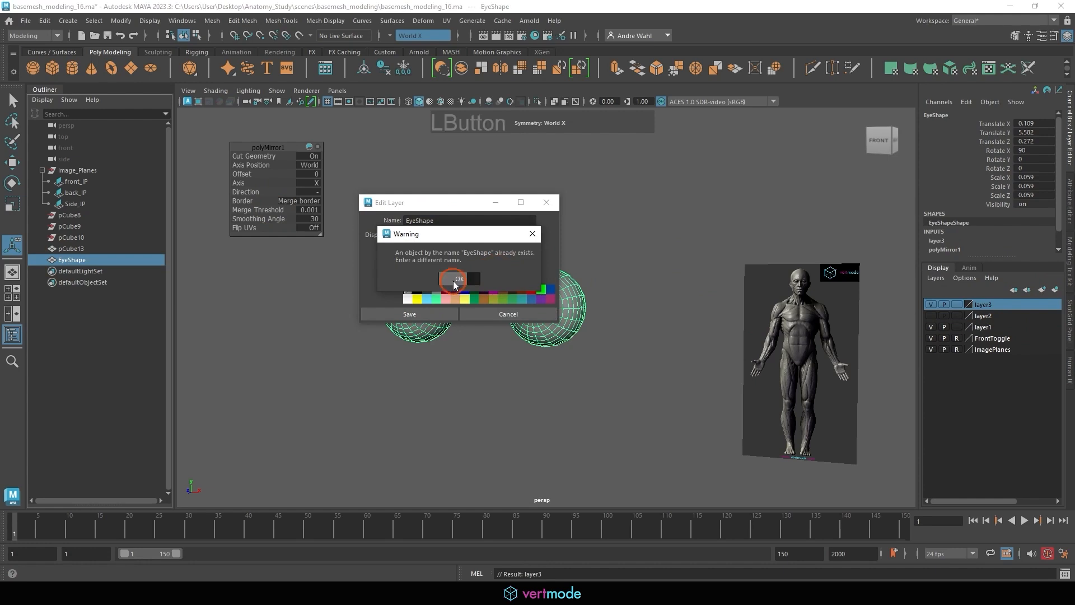
left_click(452, 280)
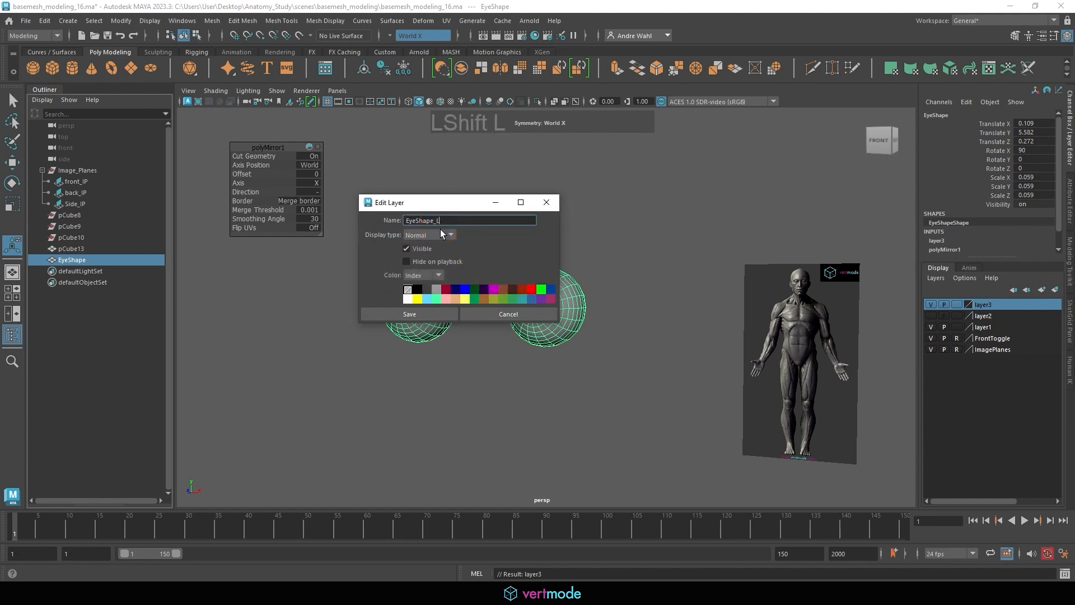
left_click(402, 314)
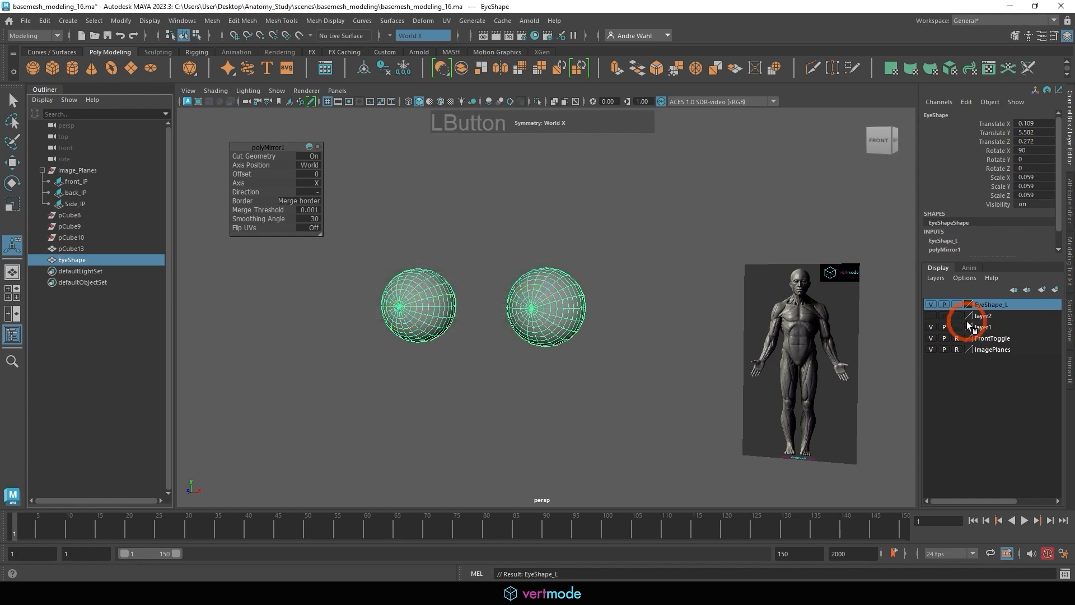
- Make layer2 with the head mesh visible and inspect how the eyeballs sit in the sockets
left_click(935, 317)
left_click(612, 265)
left_click_drag(615, 267, 531, 270, "alt")
left_click(661, 301)
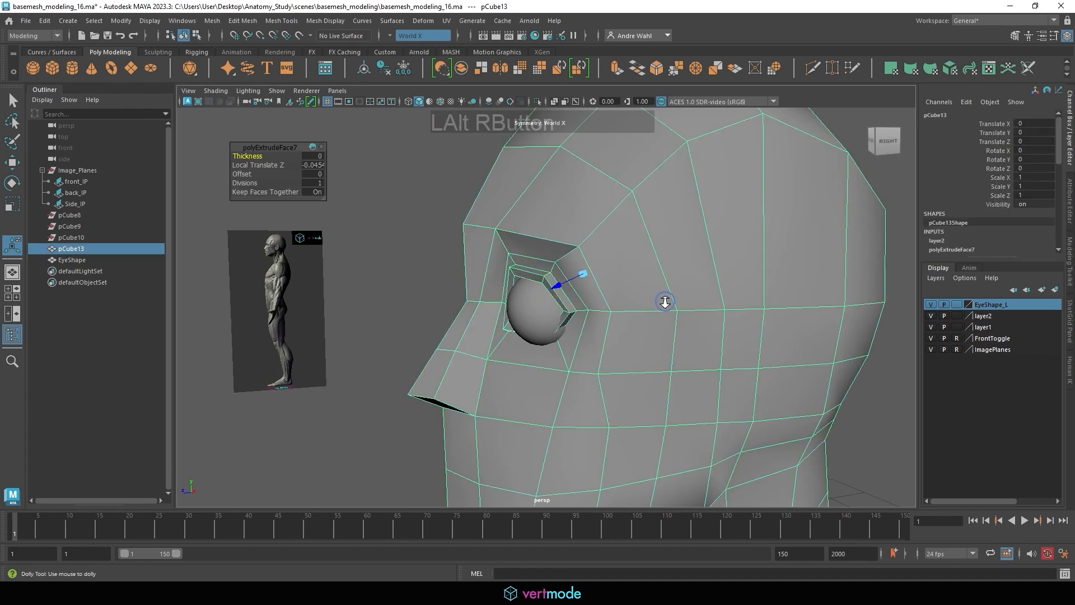
right_click_drag(665, 301, 835, 319, "alt")
middle_click_drag(835, 319, 644, 271, "alt")
mouse_move(644, 271)
left_mouse_down("alt")
mouse_move(576, 241)
mouse_move(655, 282)
left_mouse_up("alt")
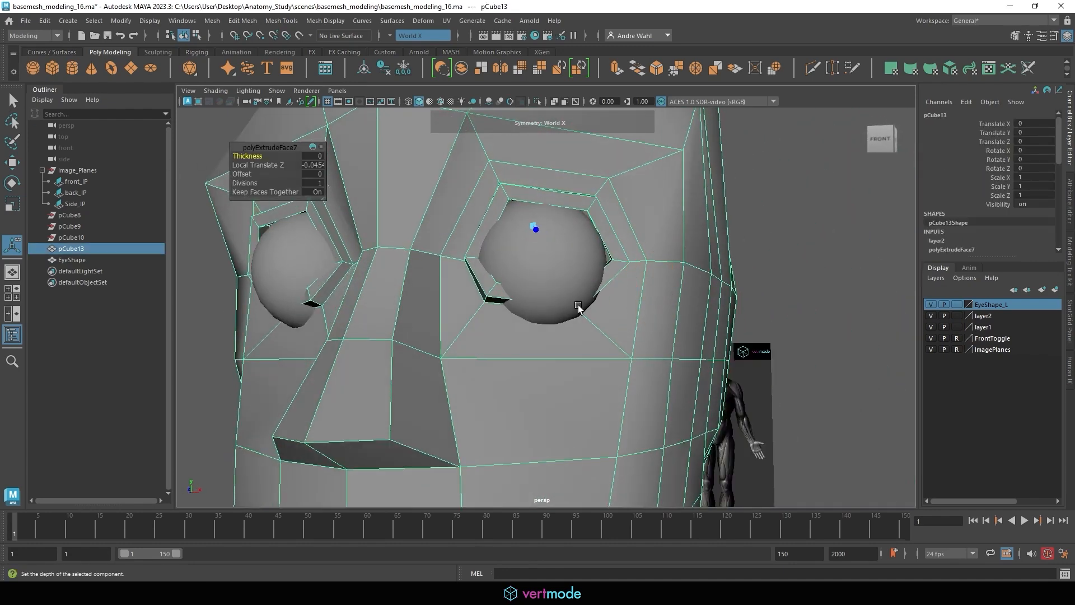
left_click(12, 101)
left_click_drag(689, 286, 573, 347, "alt")
left_click_drag(720, 317, 655, 318, "alt")
- Select the eyeballs in the side view and shift them slightly in depth to a Translate Z of 0.271
key("space")
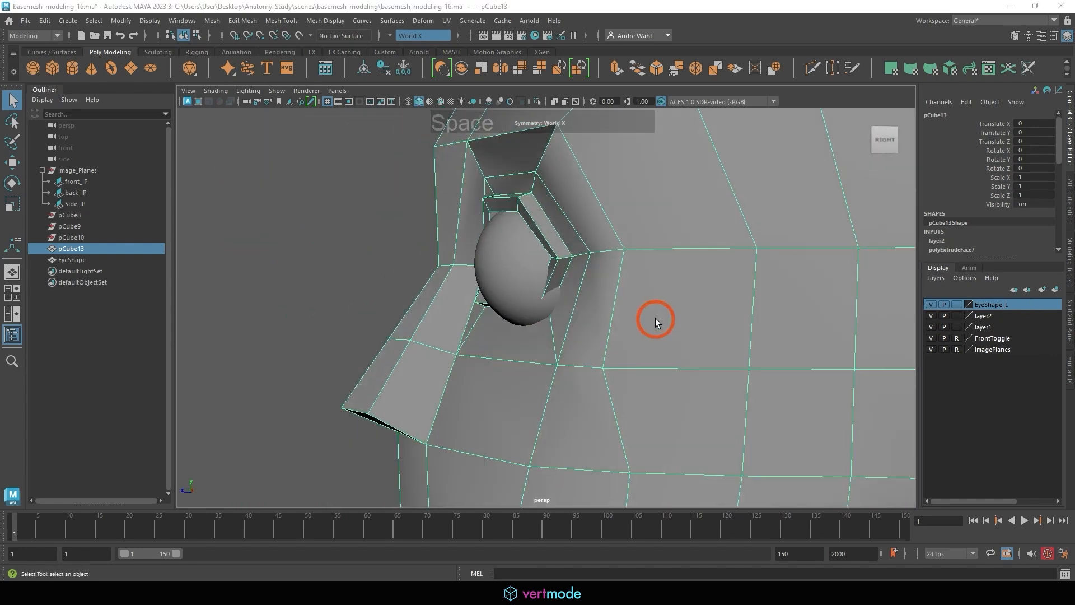
key("space")
right_click_drag(599, 374, 896, 376, "alt")
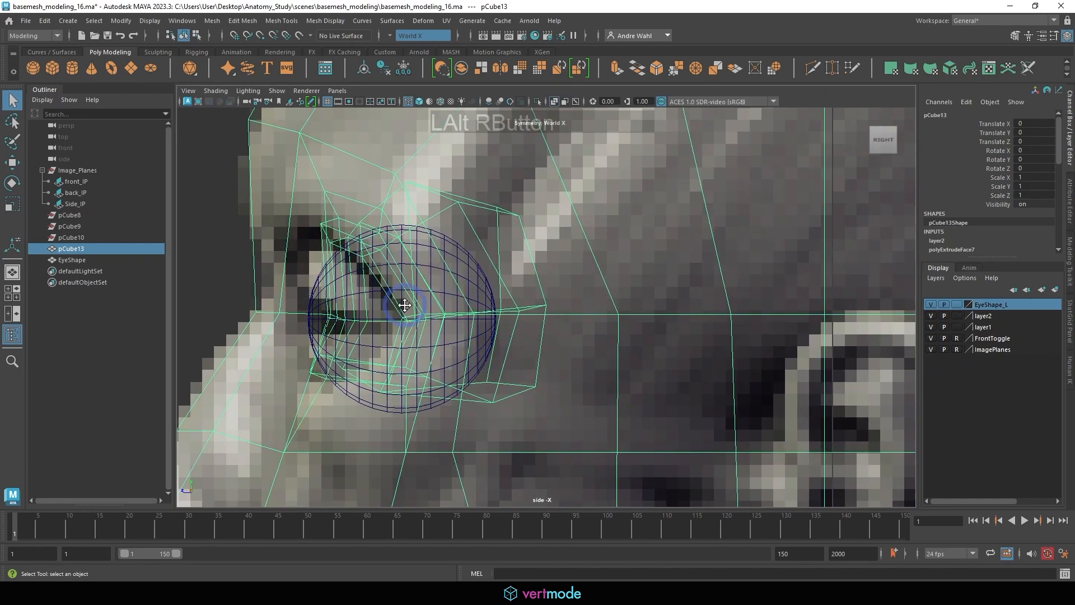
middle_click_drag(409, 302, 498, 288, "alt")
left_click(486, 283)
key("w")
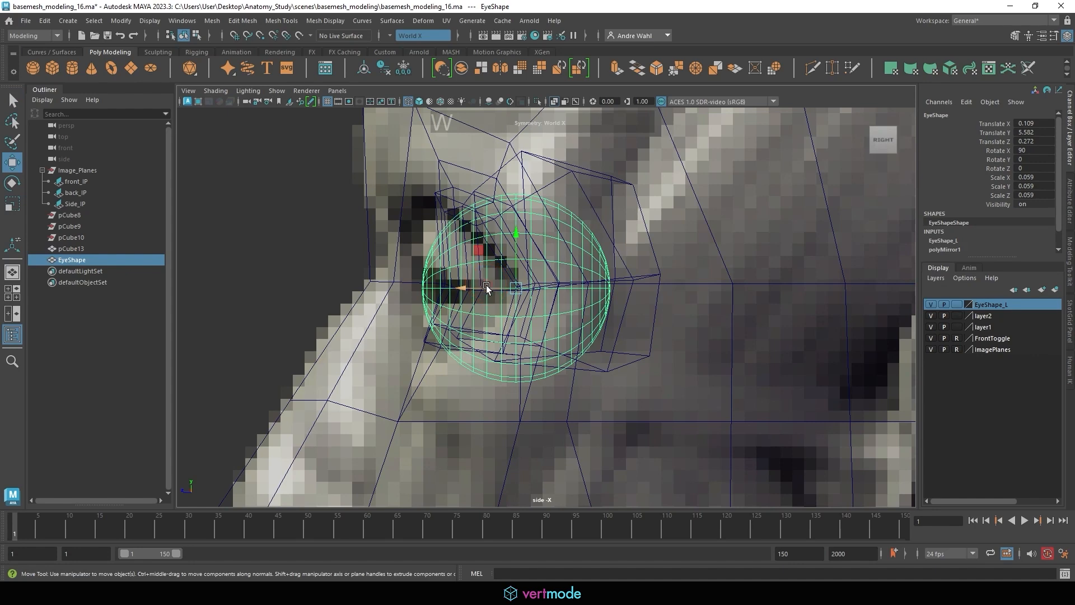
left_click_drag(486, 287, 477, 344)
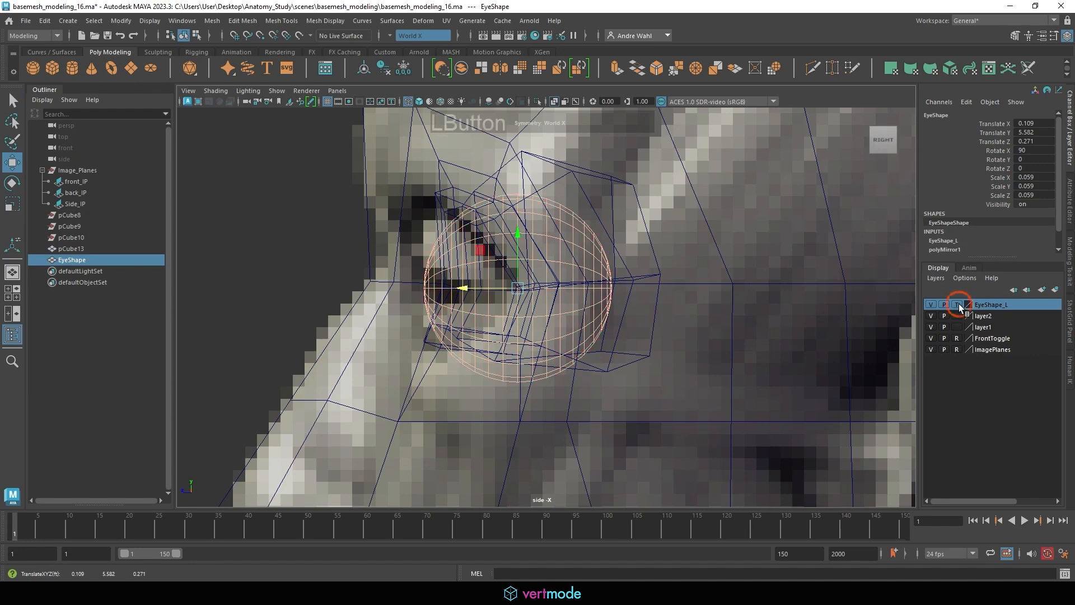
- Select the head mesh pCube13 in the perspective view and isolate it from the eyeballs
key("space")
key("space")
left_click_drag(722, 219, 442, 136, "alt")
left_click(598, 243)
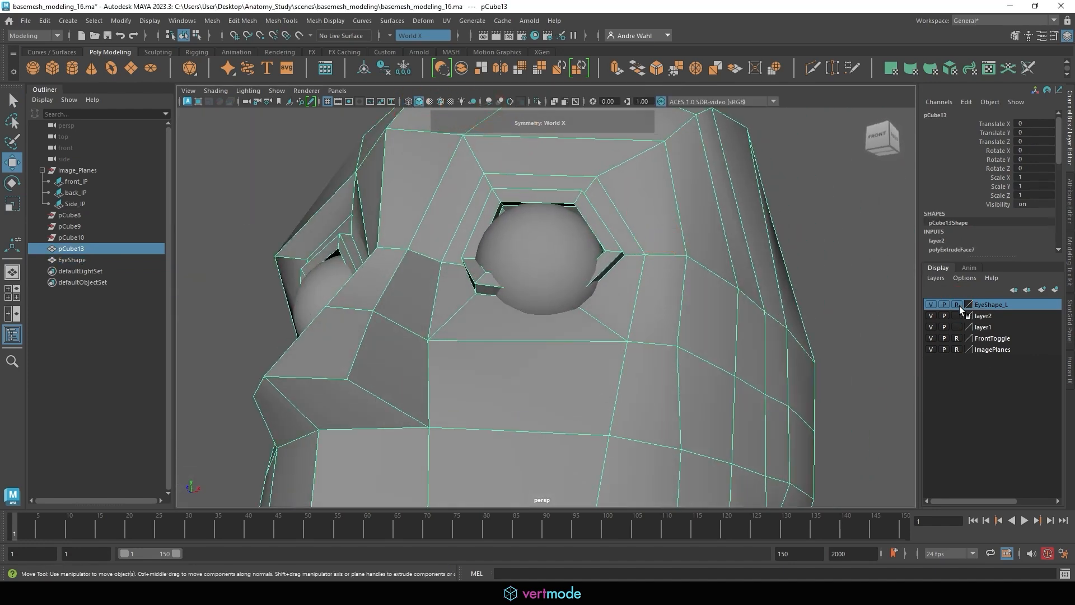
left_click(501, 90)
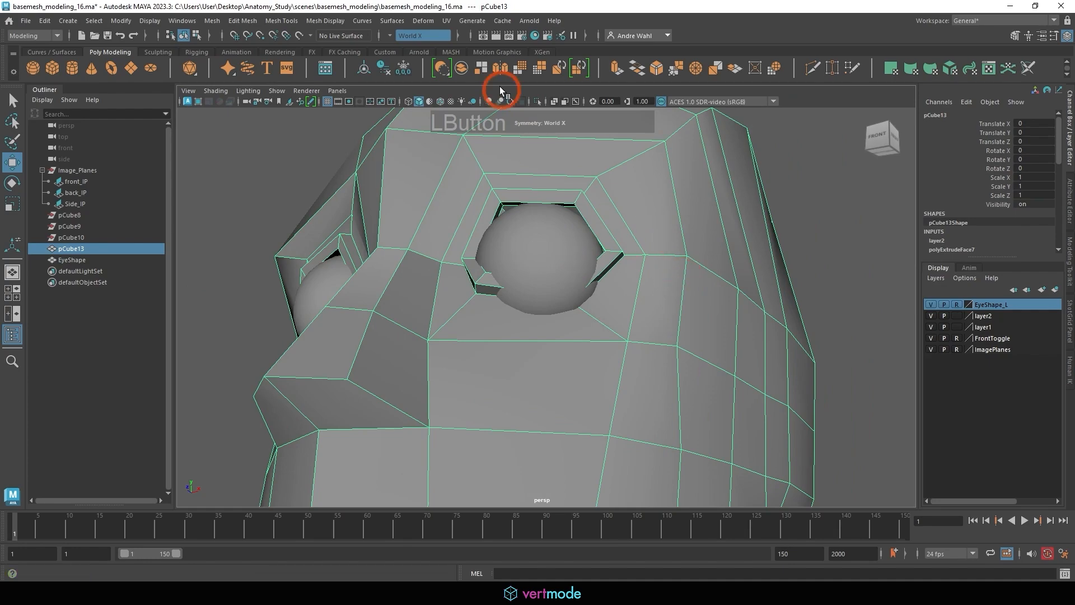
left_click(536, 102)
- Select the short edge at the lower eyelid's outer corner and end the isolation so the eyeballs show again
right_click_drag(577, 280, 581, 290)
mouse_move(580, 290)
left_mouse_down("alt")
mouse_move(598, 351)
mouse_move(648, 307)
mouse_move(655, 319)
mouse_move(614, 314)
mouse_move(619, 301)
mouse_move(596, 295)
left_mouse_up("alt")
left_click(609, 302, "shift")
left_click(584, 281, "shift")
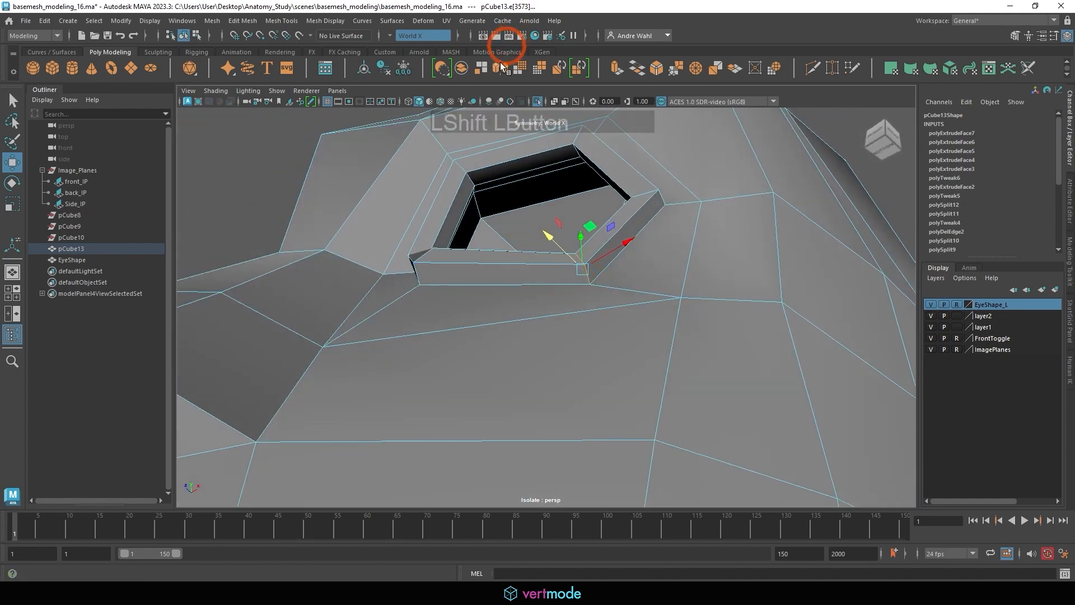
left_click(537, 101)
- Try to reposition the lower eyelid's outer corner edge against the eyeball and undo the change
left_click_drag(526, 221, 532, 271, "alt")
key("space")
key("space")
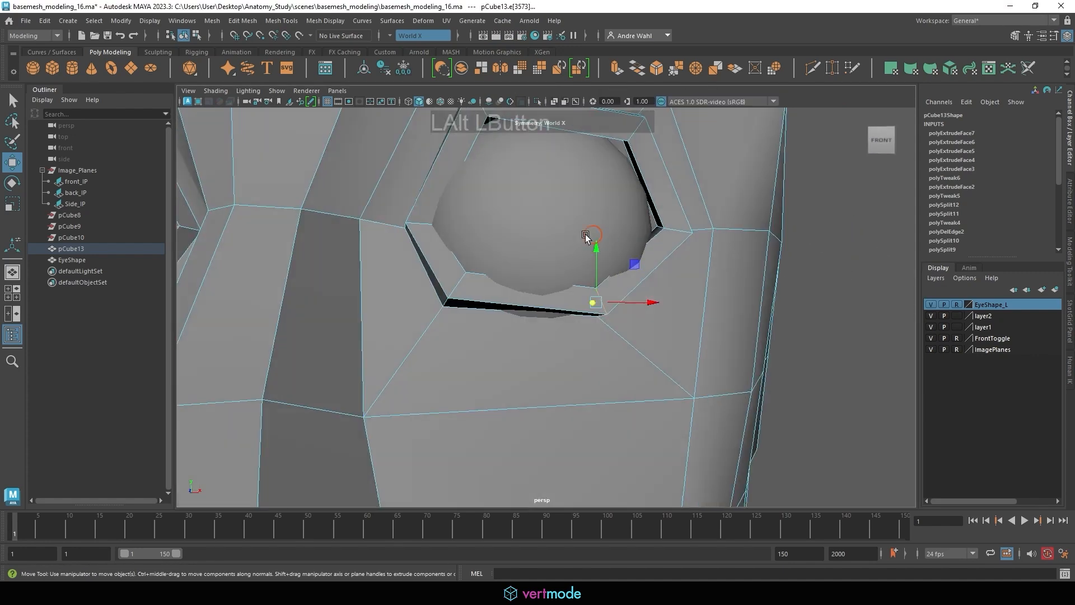
left_click_drag(590, 302, 420, 286, "alt")
key("ctrl+z")
left_click_drag(419, 286, 523, 302, "alt")
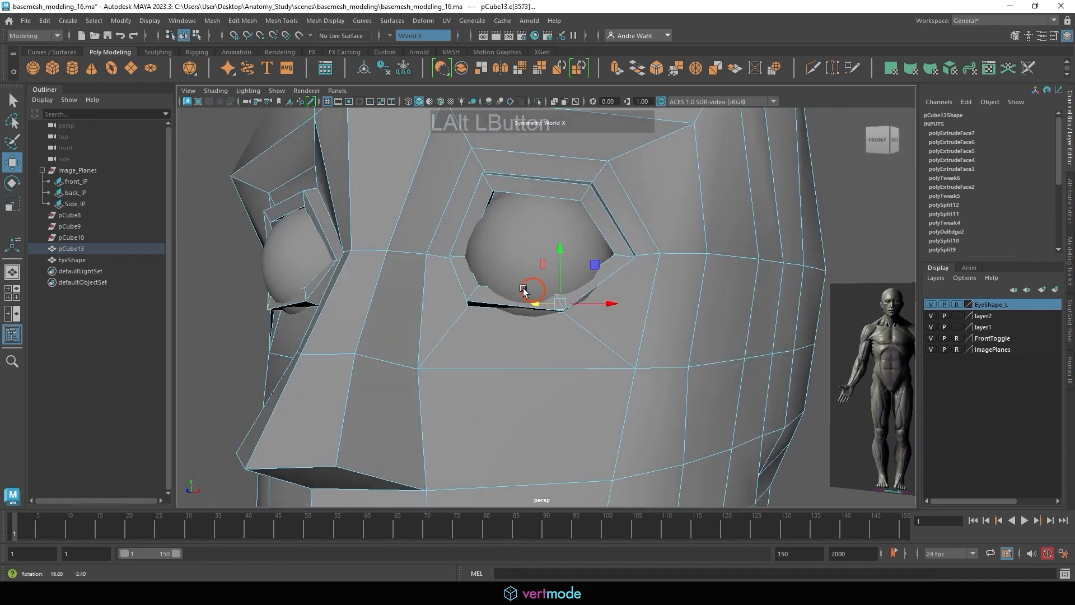
- Move the lower eyelid's outer corner edge slightly outward in the front view and adjust its height in the perspective view
key("space")
key("space")
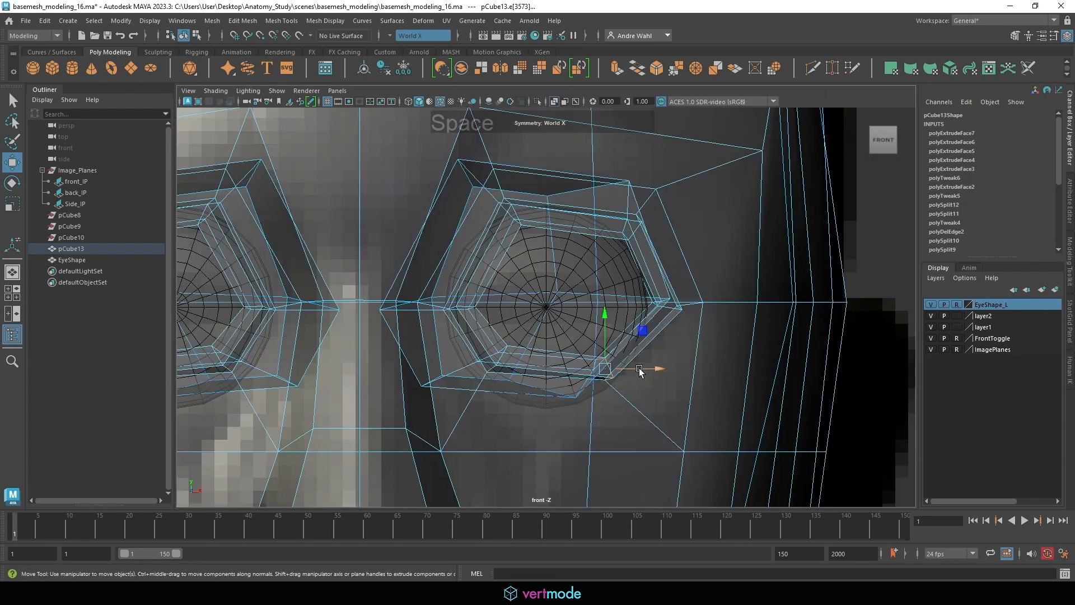
mouse_move(639, 369)
left_mouse_down()
mouse_move(659, 371)
mouse_move(649, 371)
left_mouse_up()
key("space")
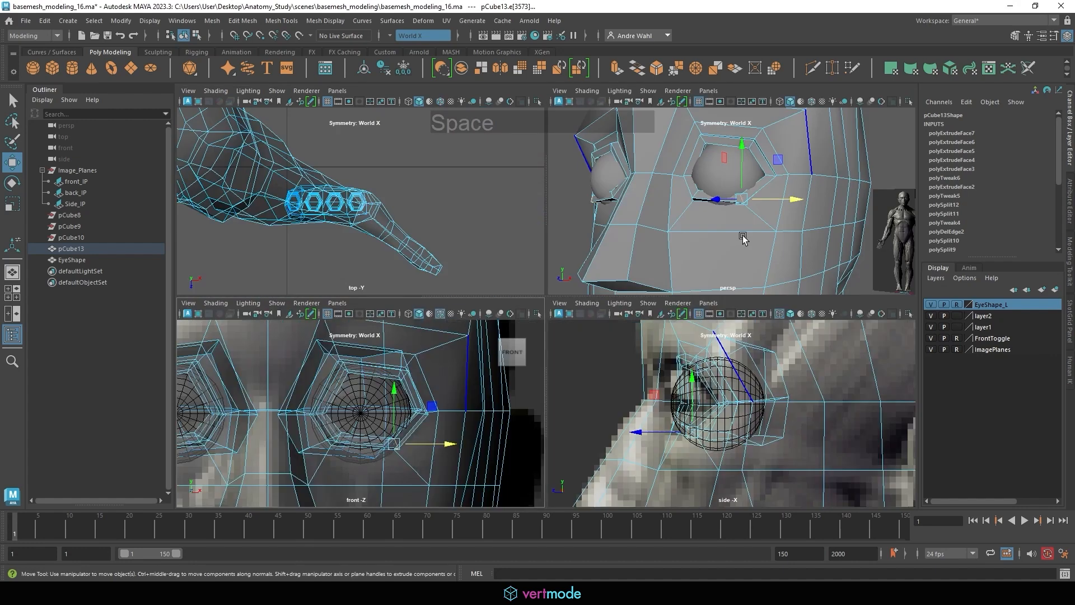
key("space")
left_click_drag(744, 237, 766, 225, "alt")
mouse_move(573, 282)
left_mouse_down()
mouse_move(573, 301)
mouse_move(565, 287)
left_mouse_up()
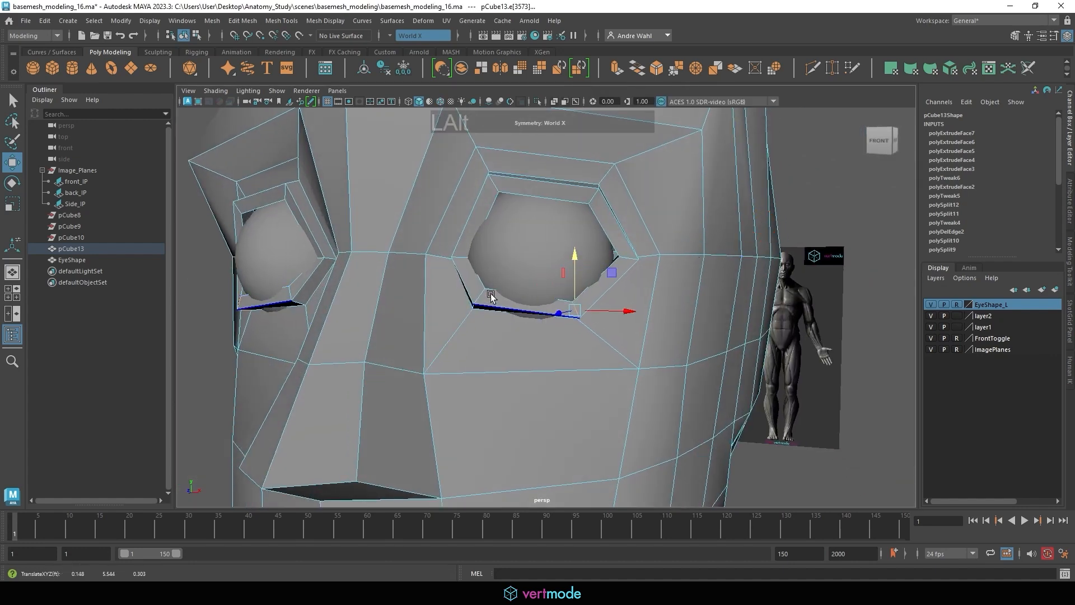
- Select the lower eyelid's inner corner edge with the EyeShape_L layer hidden, and show the eyeballs again to fit it
left_click(929, 304)
left_click_drag(593, 291, 502, 346, "alt")
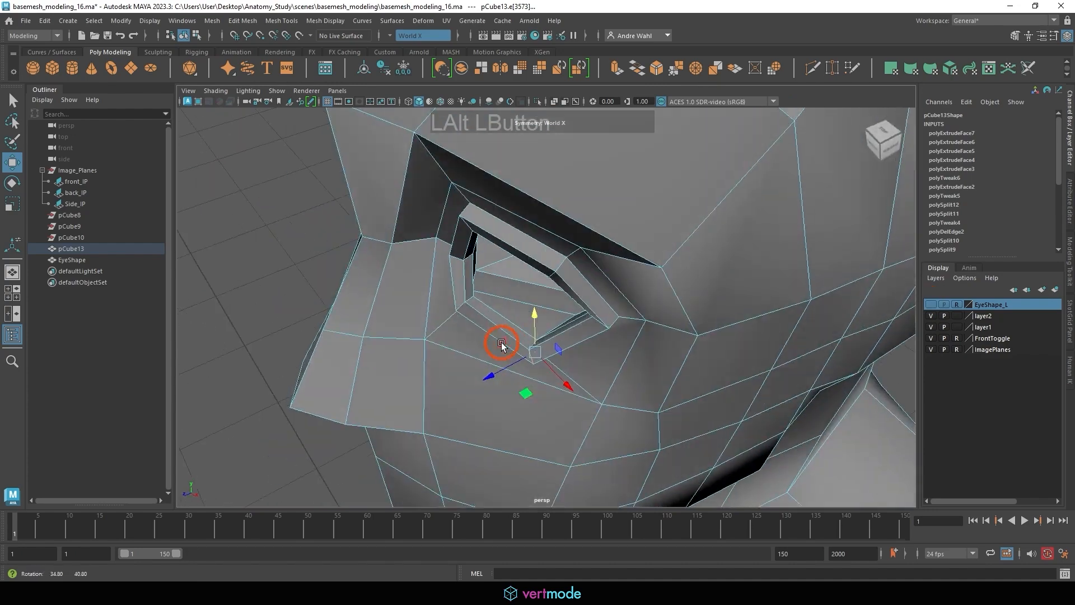
mouse_move(501, 345)
right_mouse_down("alt")
mouse_move(580, 351)
mouse_move(502, 329)
right_mouse_up("alt")
left_click(462, 306)
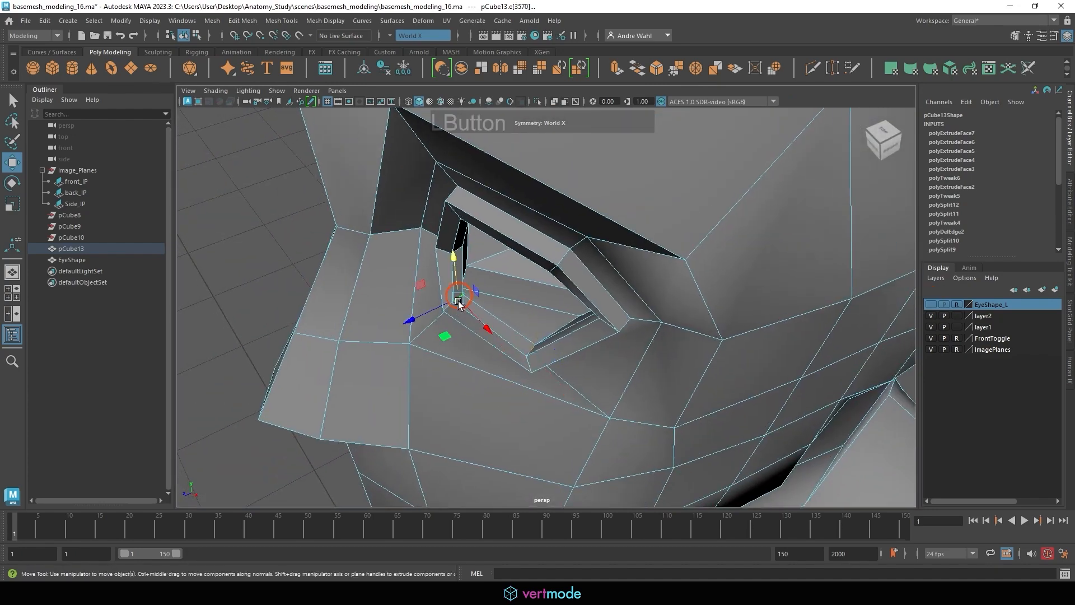
left_click_drag(456, 326, 497, 282, "alt")
key("q")
left_click(470, 266, "shift")
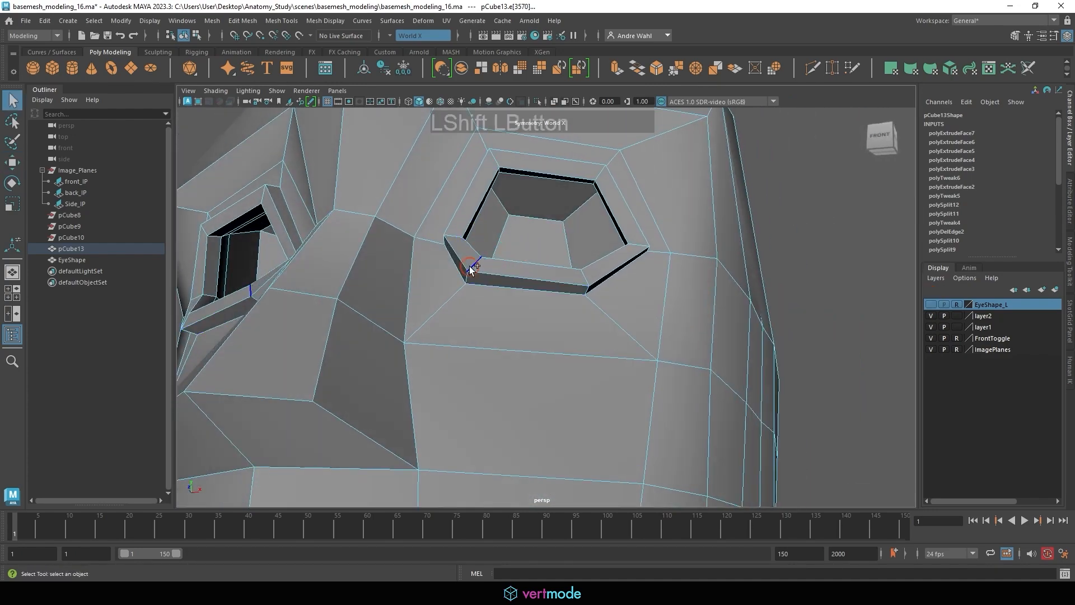
left_click(931, 305)
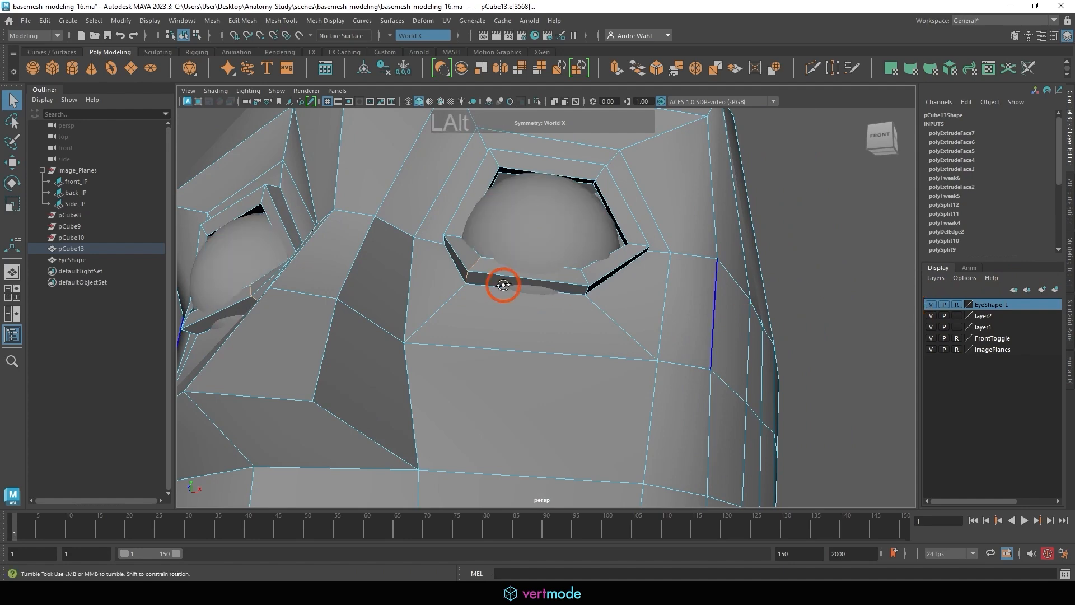
left_click_drag(504, 284, 526, 196, "alt")
key("w")
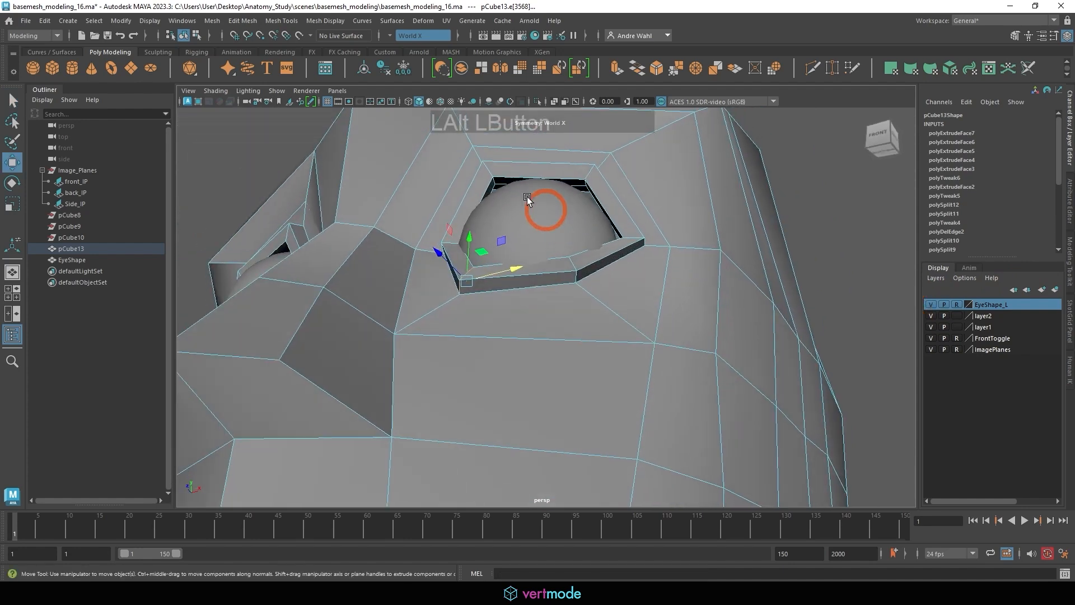
- Hide the EyeShape_L layer and adjust the inner edges of the lower eyelid from inside the socket with scaling and vertical moves
left_click(931, 305)
right_click_drag(458, 172, 556, 258, "alt")
left_click_drag(556, 257, 664, 323, "alt")
middle_click_drag(725, 321, 806, 348, "alt")
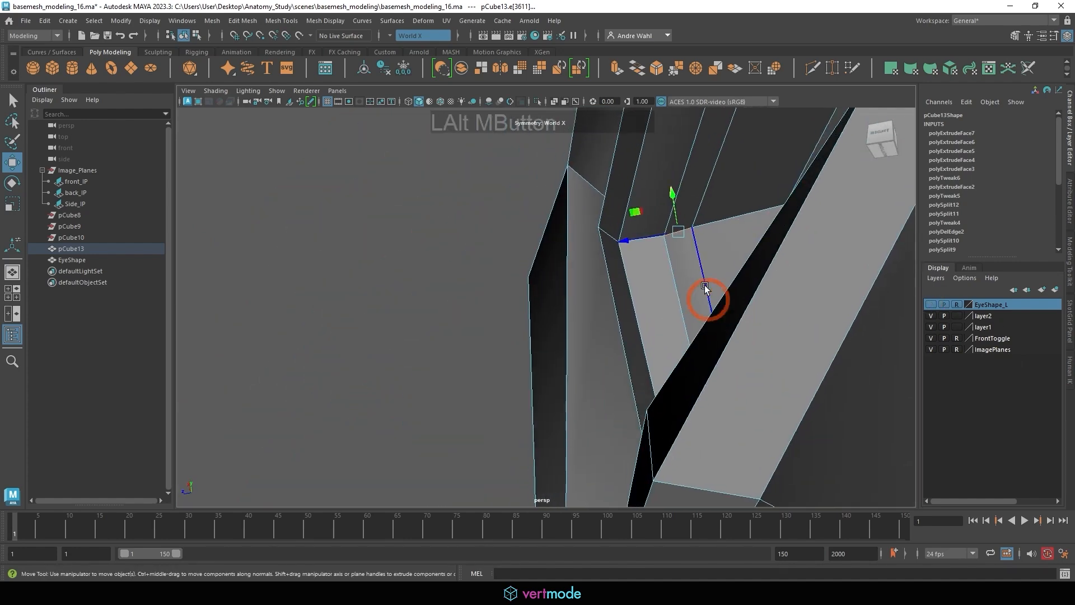
left_click(696, 255)
right_click_drag(736, 278, 677, 296, "alt")
left_click_drag(693, 271, 476, 358, "alt")
key("r")
left_click_drag(387, 367, 682, 227)
left_click(650, 254)
key("w")
right_click_drag(682, 226, 663, 229, "alt")
left_click_drag(663, 229, 608, 250, "alt")
left_click(607, 251)
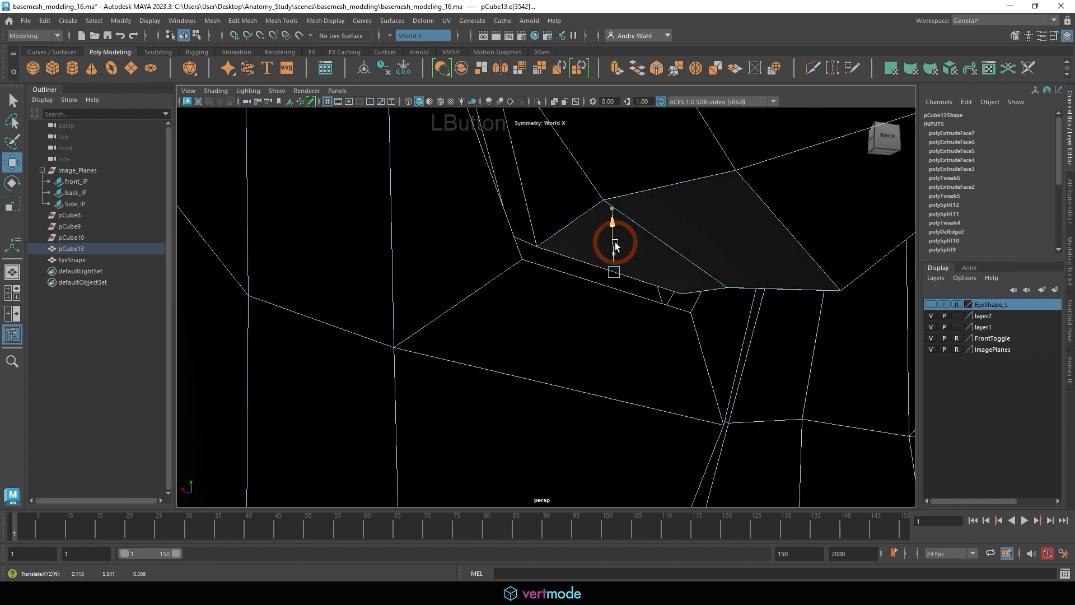
- Select the upper eyelid's inner corner edge and adjust its height, checking it with the eyeballs shown and hidden
left_click(660, 232)
right_click_drag(660, 233, 695, 240, "alt")
right_click_drag(694, 241, 703, 244, "alt")
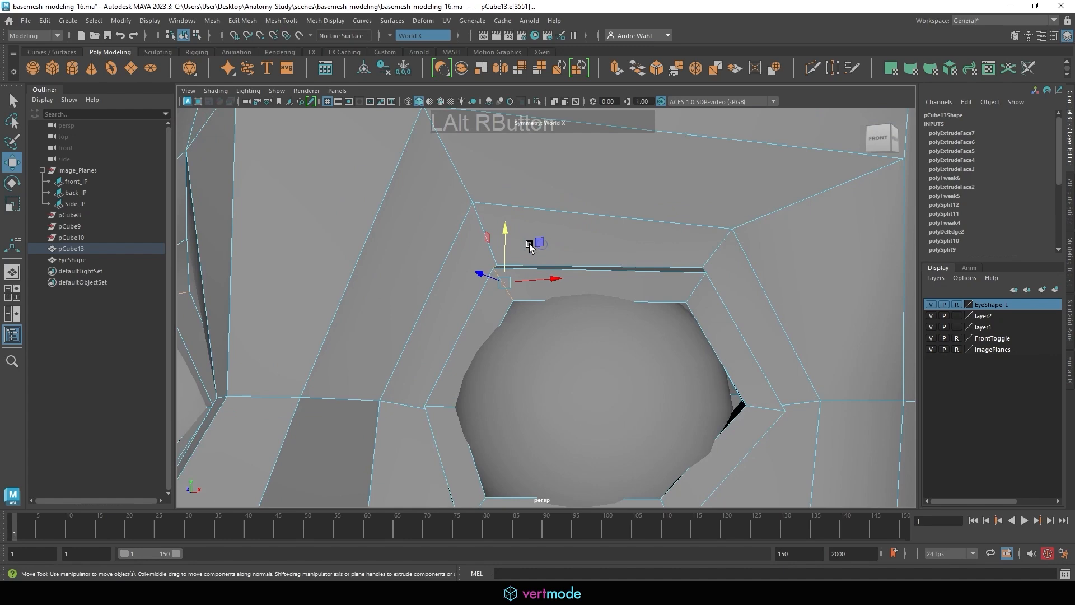
right_click_drag(530, 247, 504, 242, "alt")
middle_click_drag(644, 321, 584, 319, "alt")
right_click_drag(584, 319, 632, 346, "alt")
left_click(930, 304)
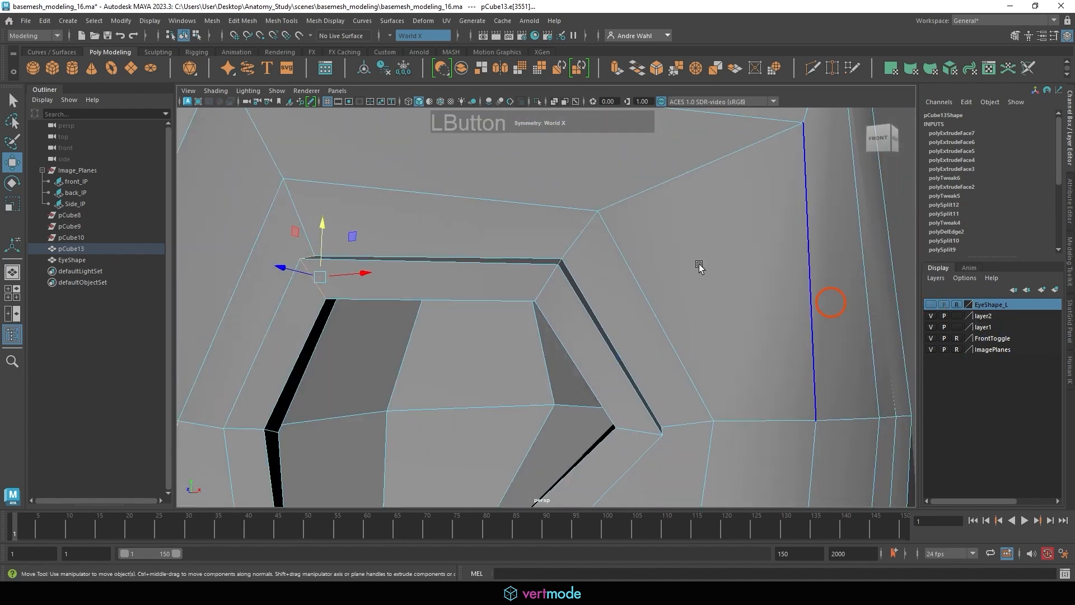
- Select the outer corner edge of the eyelid loop and compare it with the eyeball in the side view
left_click_drag(696, 269, 434, 305, "alt")
left_click(578, 204)
left_click(361, 293, "shift")
left_click(930, 304)
key("space")
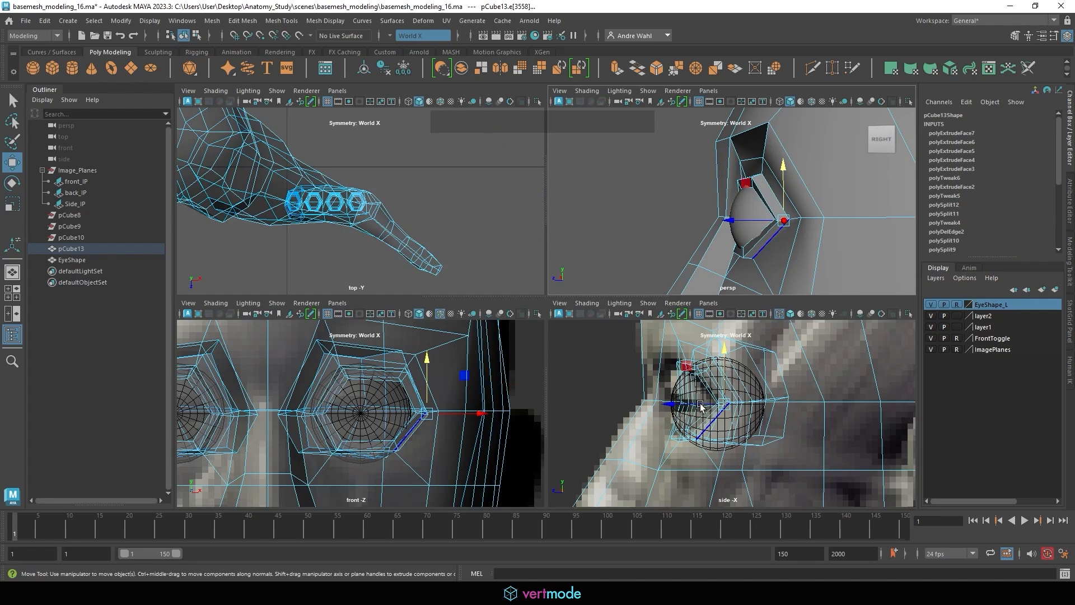
key("space")
key("space")
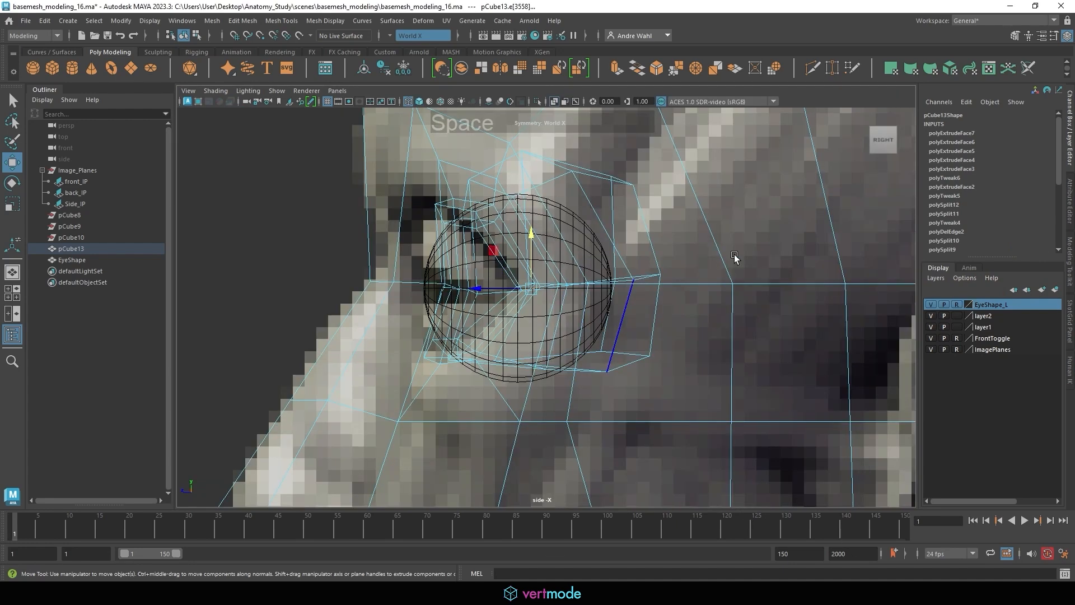
- Reselect the outer eye corner edge with the eyeballs hidden and shift it slightly forward in the side view
key("space")
left_click_drag(775, 252, 836, 271, "alt")
left_click(930, 304)
right_click_drag(580, 305, 569, 351, "alt")
left_click(569, 351)
left_click_drag(570, 351, 475, 350, "alt")
left_click(460, 370)
left_click(931, 304)
key("space")
key("space")
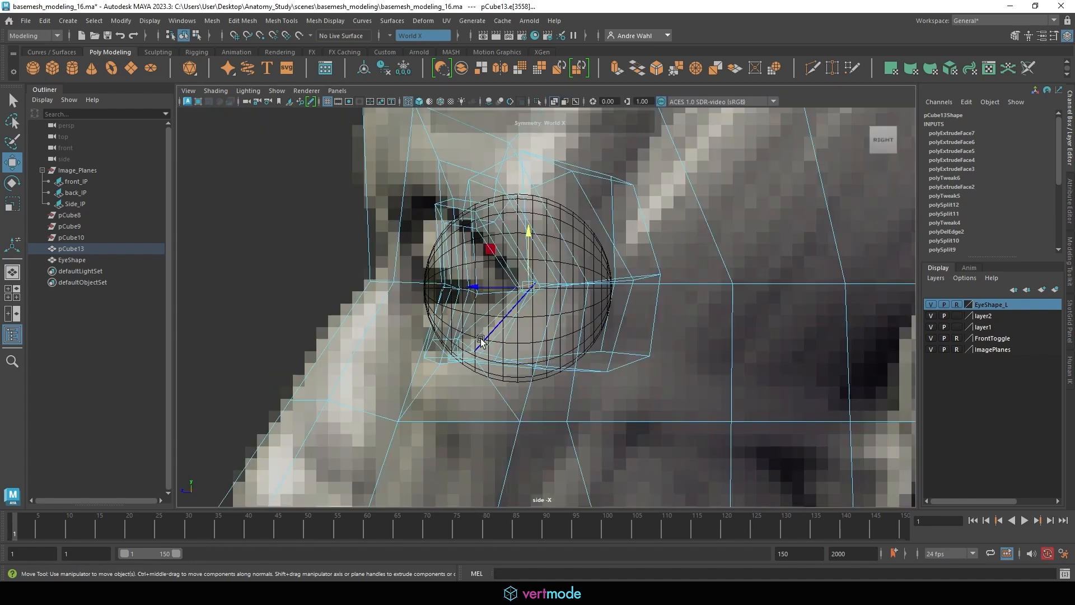
left_click_drag(490, 291, 476, 297)
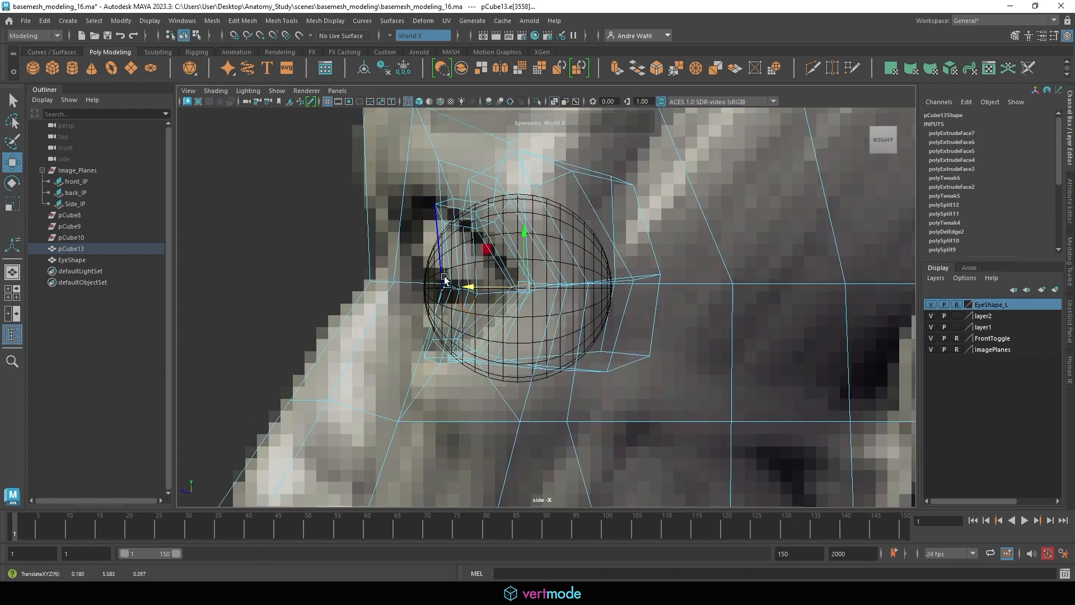
- Select the upper eyelid faces and reposition them over the eyeball in the perspective view
key("space")
key("space")
left_click(518, 223)
left_click_drag(554, 226, 543, 226)
left_click_drag(488, 260, 422, 259, "alt")
- Lower the upper eyelid faces and shift them slightly inward in the front view with the eyeballs temporarily hidden
key("space")
key("space")
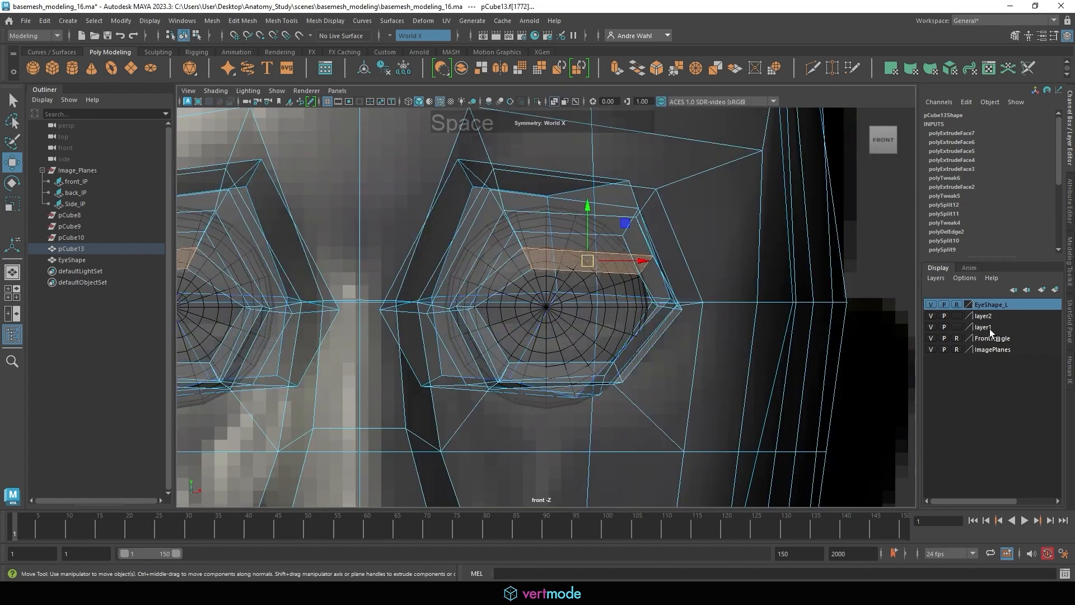
left_click(931, 305)
mouse_move(596, 261)
left_mouse_down()
mouse_move(577, 278)
mouse_move(588, 275)
left_mouse_up()
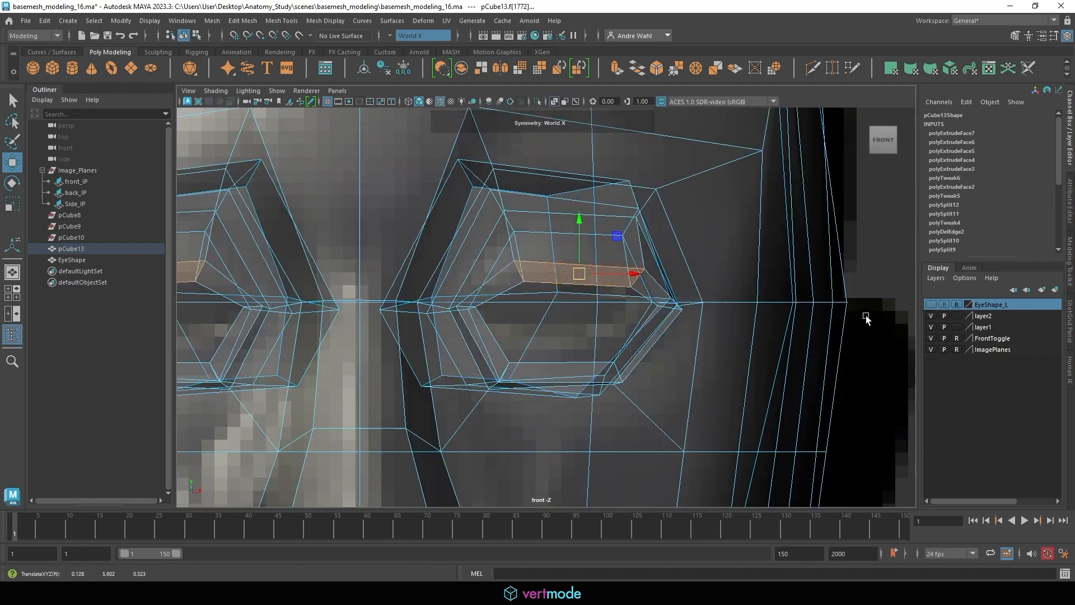
left_click(931, 305)
- Select the lower eyelid faces and raise them in the front view to a Y position of about 5.564
key("space")
key("space")
left_click_drag(615, 193, 468, 353, "alt")
left_click(468, 353)
left_click(931, 305)
left_click_drag(560, 322, 438, 342, "alt")
key("space")
key("space")
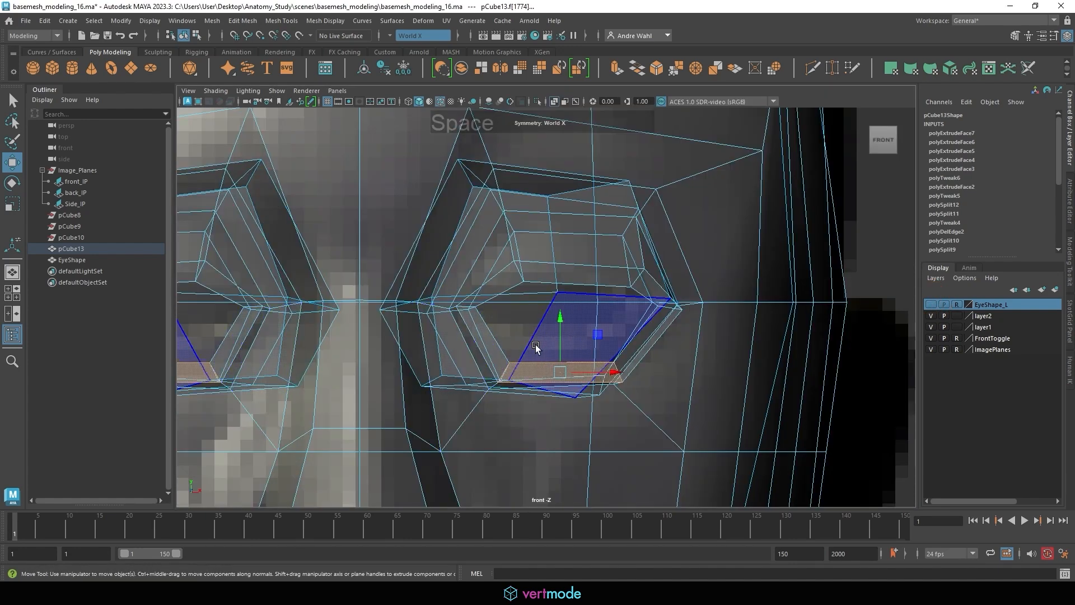
left_click_drag(560, 340, 560, 307)
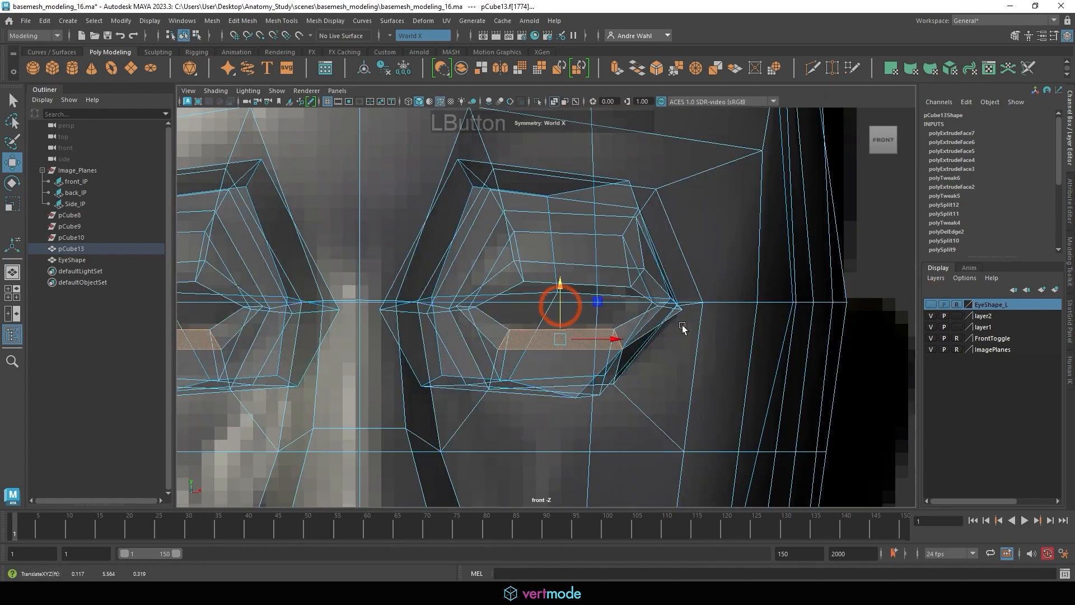
left_click(930, 306)
- Refine the lower eyelid faces' position in the perspective view and return to object selection with nothing selected
key("space")
key("space")
left_click_drag(670, 259, 644, 314, "alt")
left_click_drag(577, 327, 572, 284)
left_click(655, 217)
left_click(725, 241)
left_click_drag(716, 246, 384, 320, "alt")
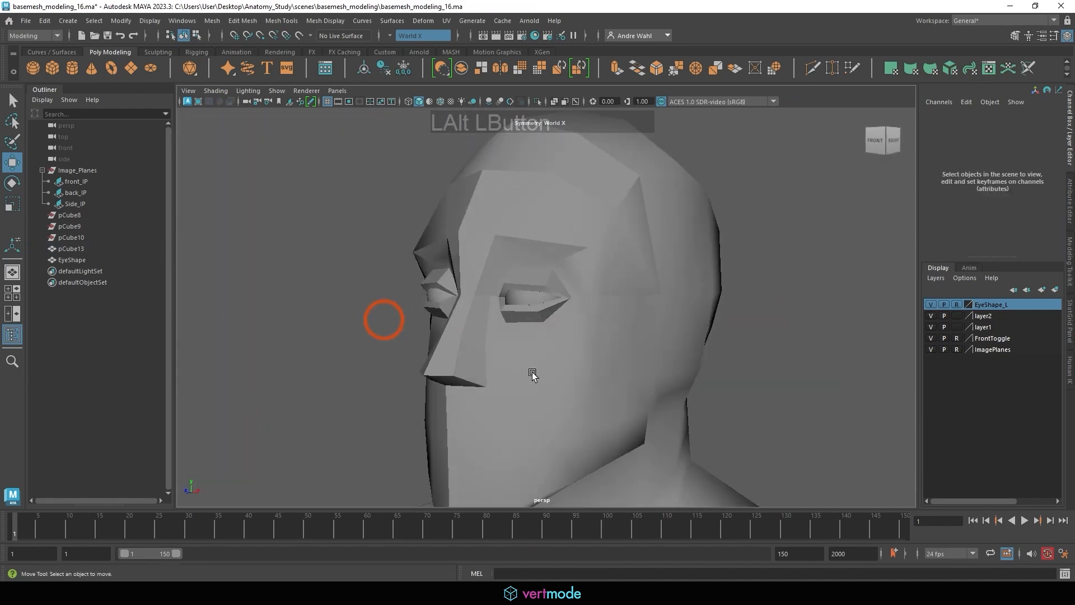
- Preview the head mesh smoothed and inspect the eyelids from several angles
left_click(533, 372)
right_click_drag(571, 365, 558, 363, "alt")
left_click_drag(558, 363, 633, 351, "alt")
key("3")
left_click(738, 344)
left_click_drag(733, 346, 623, 387, "alt")
- Turn off the smooth preview and move the lower eyelid's outer base vertex vertically to about 5.535
left_click(526, 358)
key("1")
right_click_drag(526, 358, 476, 358)
right_click_drag(526, 336, 633, 347, "alt")
left_click(533, 260)
left_click_drag(572, 275, 535, 247, "alt")
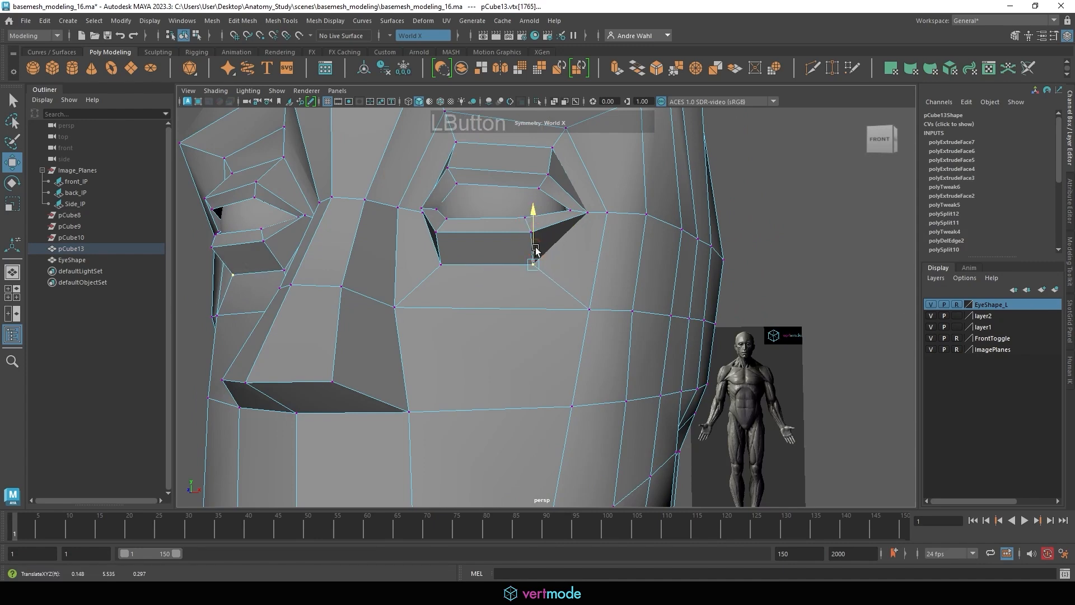
- Return to object selection and examine how both eyes' lids fit around the eyeballs
right_click_drag(595, 240, 811, 178)
left_click_drag(468, 225, 552, 241, "alt")
left_click(634, 242)
right_click_drag(739, 264, 667, 266, "alt")
left_click(924, 306)
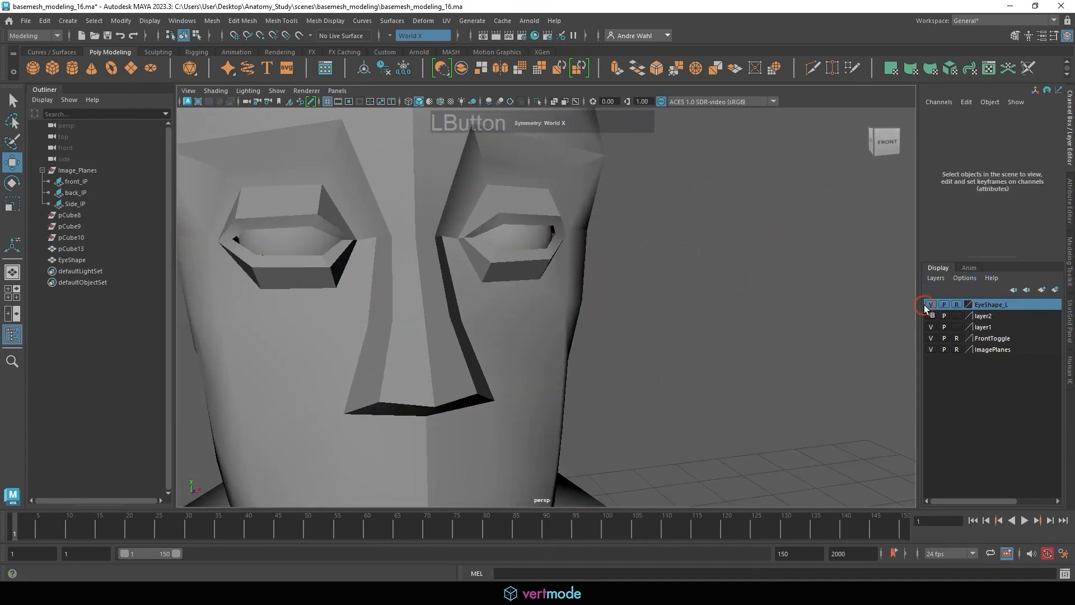
left_click_drag(675, 275, 640, 271, "alt")
left_click(562, 311)
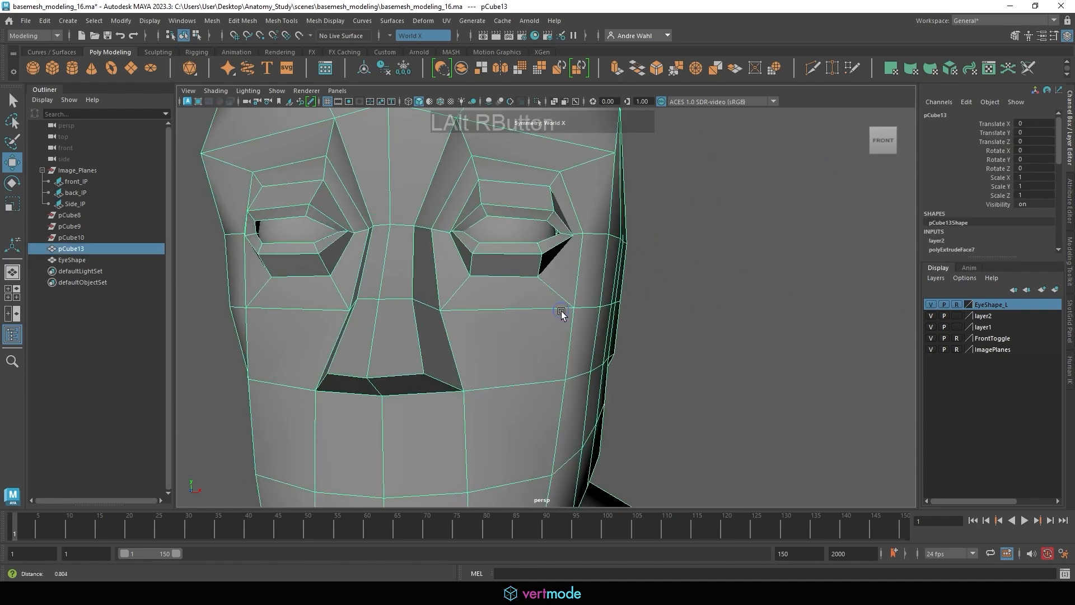
right_click_drag(562, 312, 600, 333, "alt")
left_click_drag(600, 335, 561, 344, "alt")
- Select the vertices at the outer eye corner and adjust their height in the perspective view
right_click_drag(588, 187, 536, 172)
mouse_move(580, 193)
left_mouse_down()
mouse_move(597, 223)
mouse_move(596, 208)
mouse_move(620, 207)
mouse_move(590, 195)
mouse_move(576, 211)
left_mouse_up()
left_click(588, 210)
right_click_drag(576, 211, 624, 221, "alt")
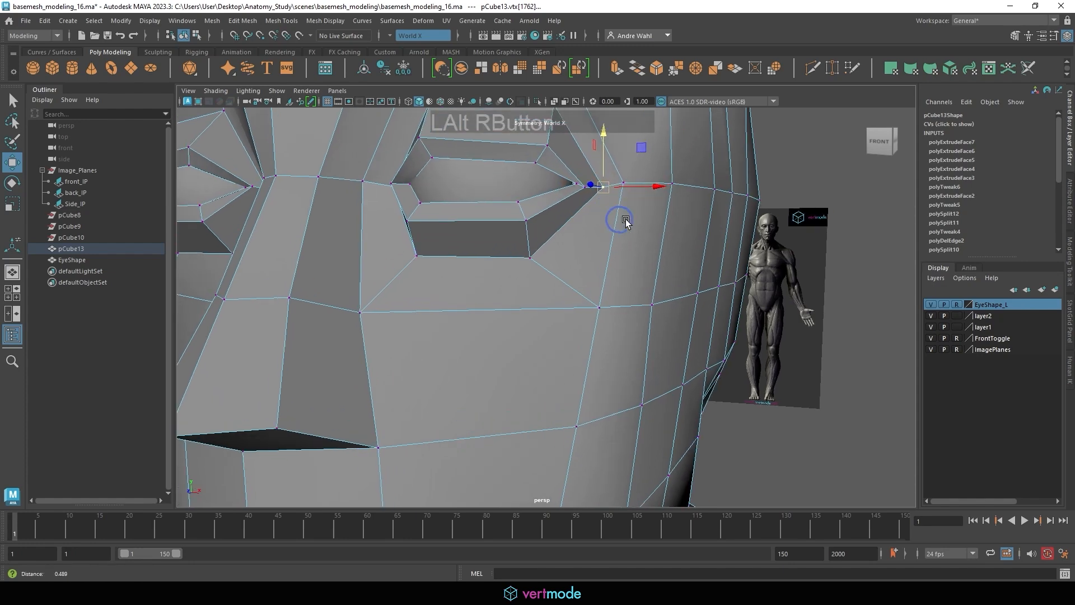
middle_click_drag(624, 221, 629, 250, "alt")
left_click(579, 222, "shift")
left_click_drag(596, 212, 602, 211, "alt")
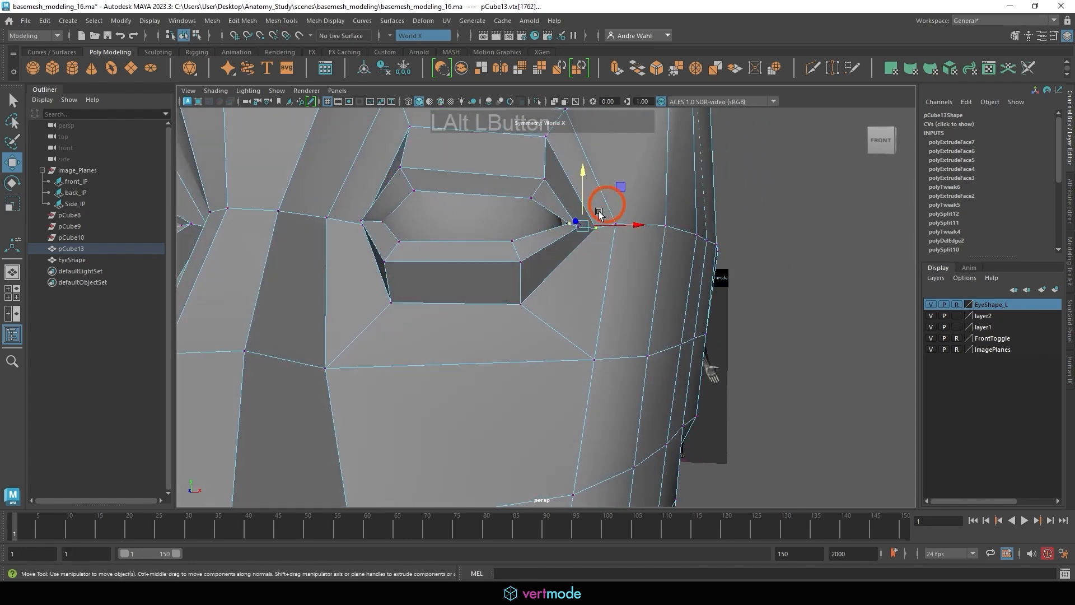
right_click_drag(623, 239, 723, 248, "alt")
left_click(610, 214)
- Select the short edge at the outer eye corner and raise it slightly to a Y position of about 5.584
right_click_drag(609, 214, 600, 159)
left_click(599, 203)
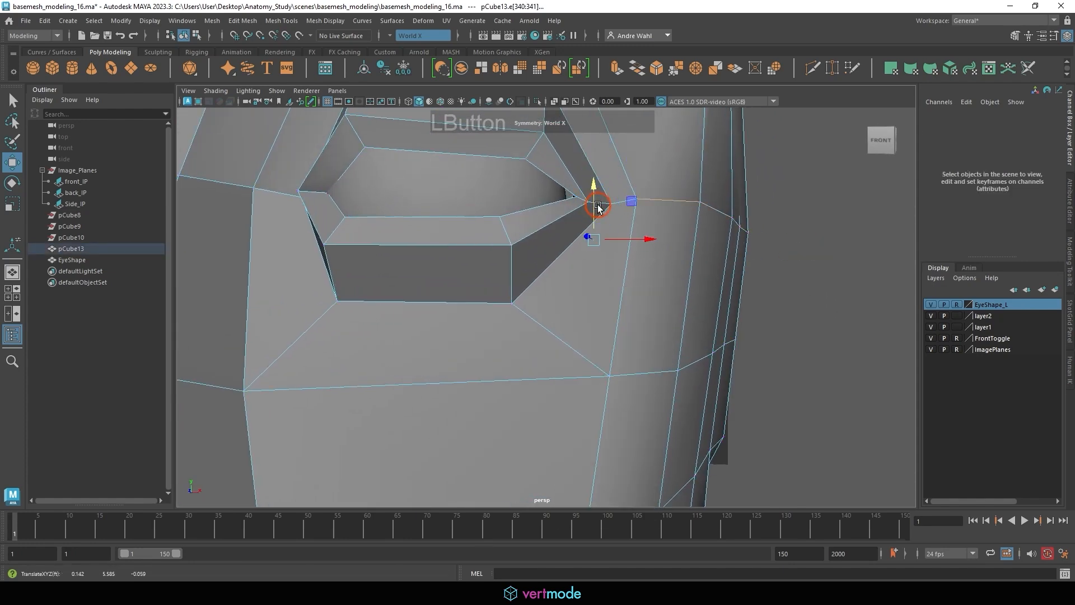
left_click(795, 200)
left_click(594, 188)
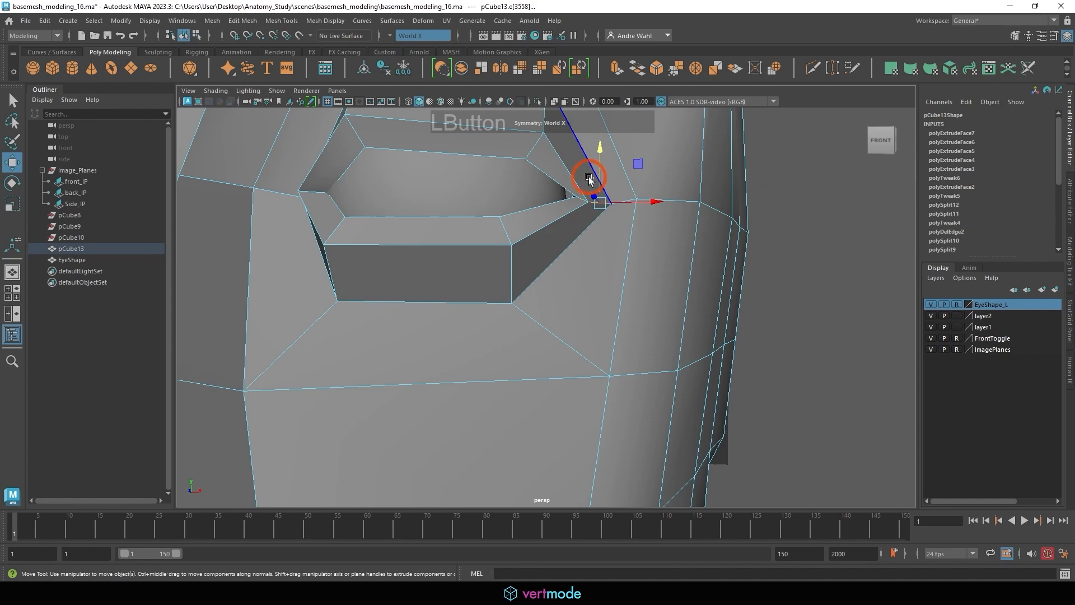
left_click_drag(590, 179, 595, 176)
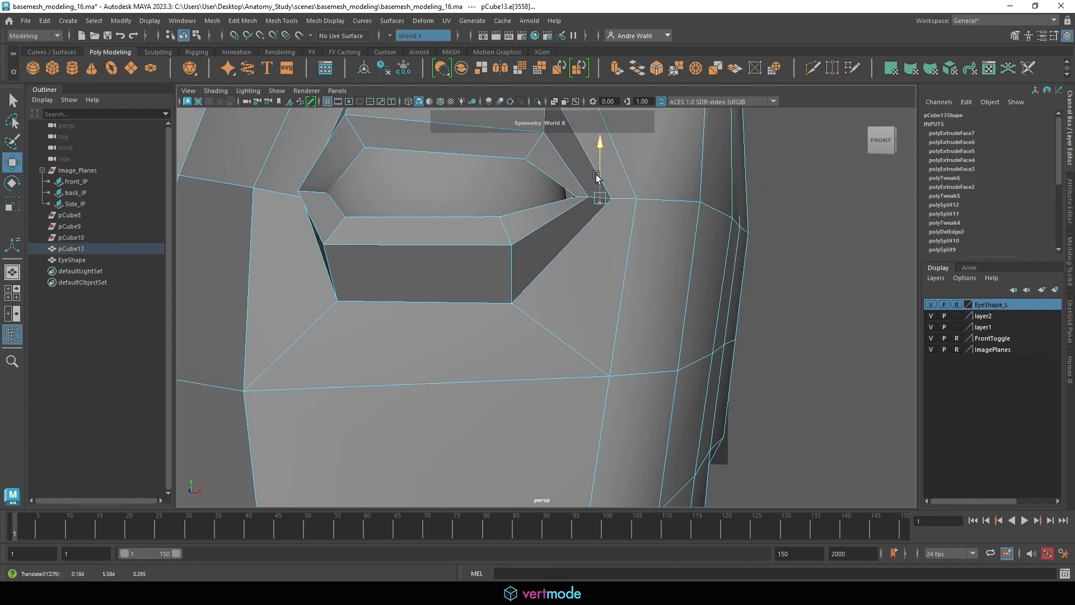
- Select the vertex at the inner eye corner and adjust its position in the perspective view
middle_click_drag(434, 195, 571, 215, "alt")
right_click_drag(488, 206, 444, 200)
left_click(452, 212)
left_click_drag(458, 211, 448, 191)
left_click(442, 216)
- Maximize the front view and hide the EyeShape_L layer
key("space")
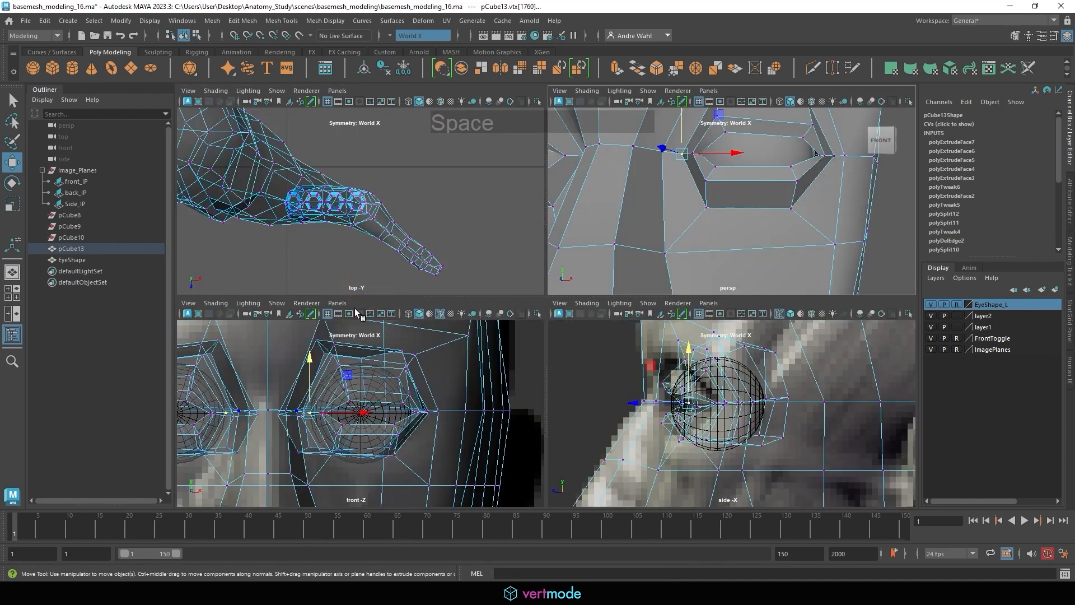
key("space")
middle_click_drag(354, 308, 455, 329, "alt")
scroll(455, 329, "down", 2)
left_click(931, 304)
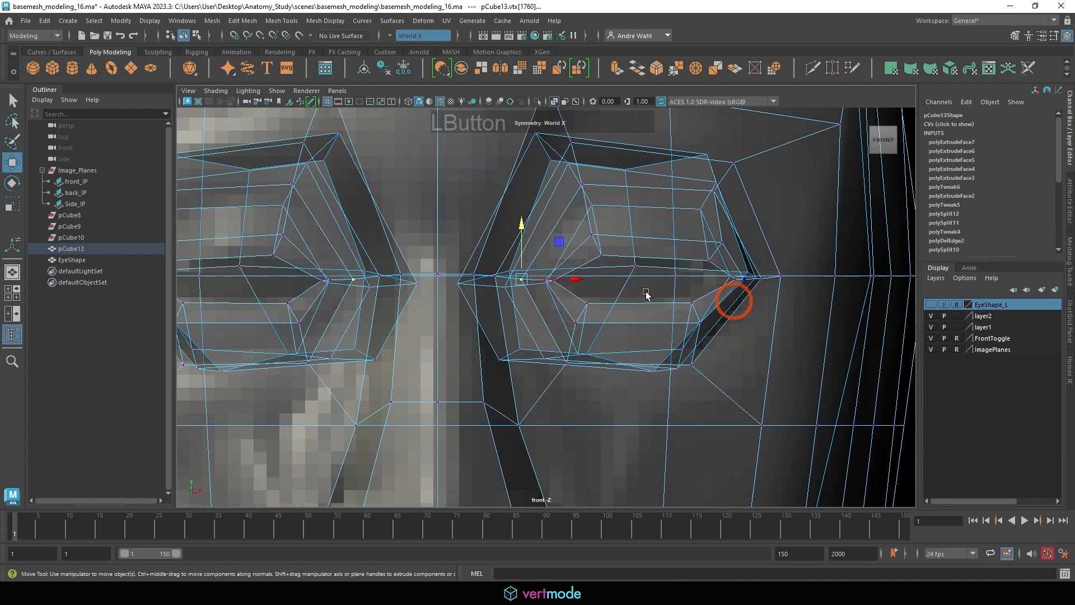
- Try to shift the inner eye corner vertex slightly in the front view
right_click_drag(737, 300, 564, 284, "alt")
mouse_move(564, 284)
left_mouse_down()
mouse_move(547, 283)
mouse_move(568, 276)
left_mouse_up()
key("ctrl+z")
key("space")
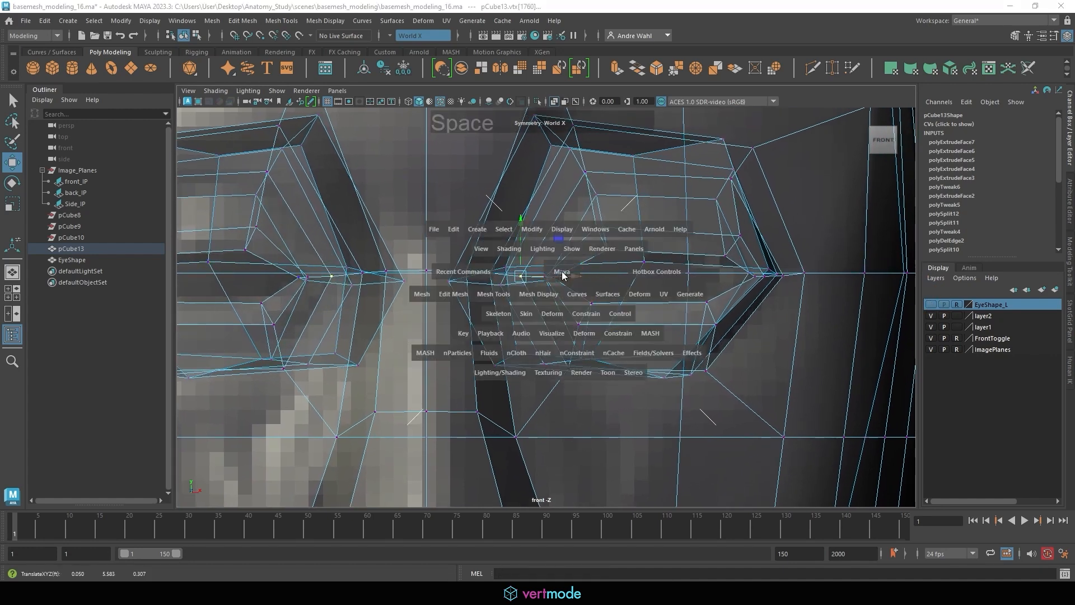
- Select an edge near the inner eye and nose bridge and reposition it in the perspective view
middle_click_drag(560, 185, 496, 193, "alt")
right_click_drag(496, 193, 549, 209, "alt")
left_click_drag(549, 209, 669, 270, "alt")
middle_click_drag(670, 270, 684, 252, "alt")
right_click_drag(683, 252, 642, 239, "alt")
left_click_drag(643, 240, 713, 241, "alt")
right_click_drag(619, 216, 622, 201)
left_click(608, 217)
left_click_drag(607, 217, 720, 220, "alt")
left_click_drag(599, 220, 503, 223)
middle_click_drag(533, 317, 534, 291, "alt")
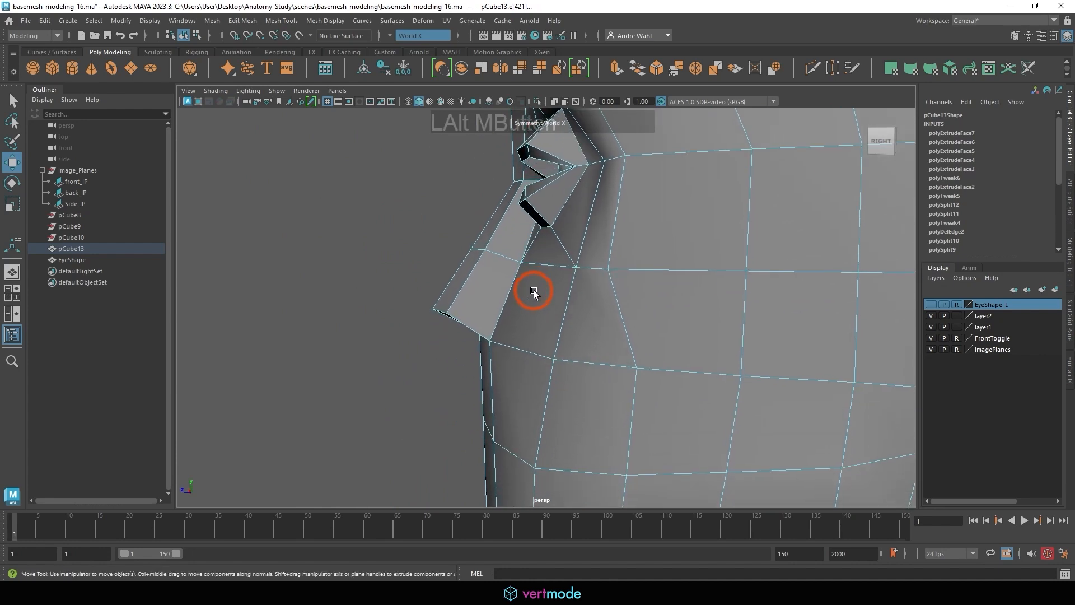
left_click_drag(538, 256, 605, 256, "alt")
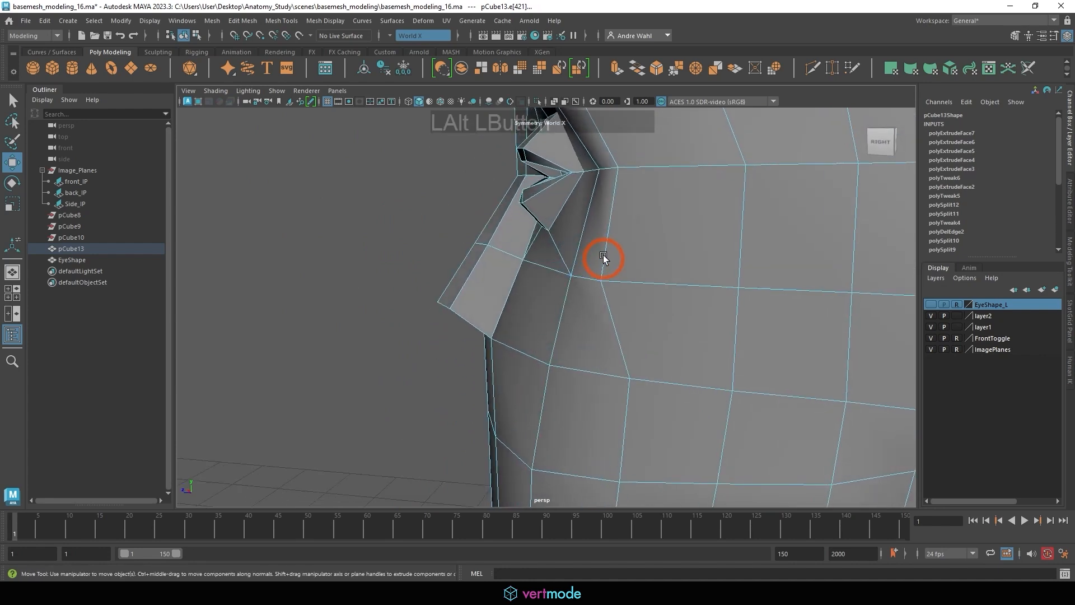
- Select the vertices beside the outer eye corner and adjust their position on the side of the face
right_click(614, 184)
right_click_drag(614, 184, 560, 183)
left_click(600, 168)
middle_click_drag(600, 168, 550, 272, "alt")
left_click_drag(546, 271, 678, 197, "alt")
left_click_drag(662, 263, 569, 342)
left_click_drag(520, 244, 585, 215)
left_click(497, 293)
- Return to object selection and examine the head and eye sockets from several angles
right_click_drag(589, 216, 781, 153)
left_click(777, 161)
right_click_drag(722, 231, 424, 270, "alt")
left_click_drag(425, 270, 408, 273, "alt")
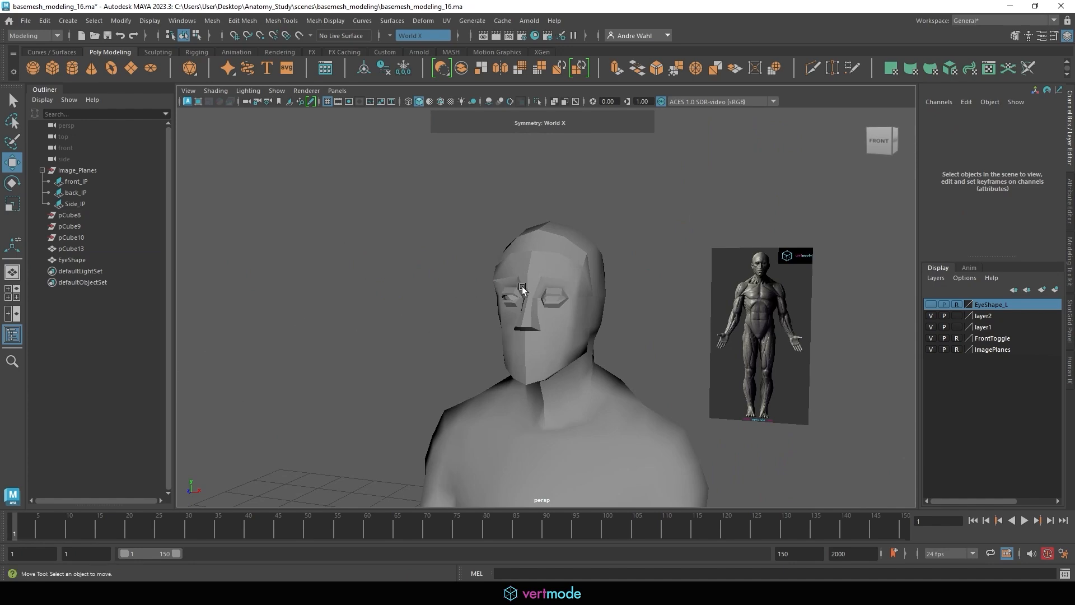
left_click(569, 264)
right_click_drag(569, 264, 627, 263, "alt")
left_click_drag(627, 263, 506, 285, "alt")
right_click_drag(507, 286, 718, 347, "alt")
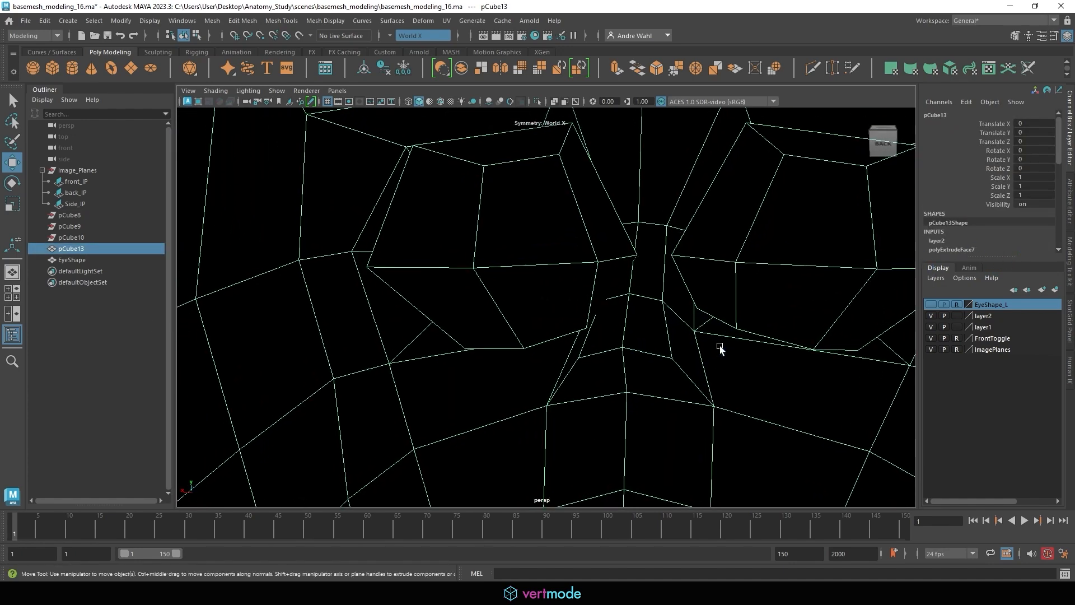
left_click_drag(717, 348, 576, 377, "alt")
right_click_drag(576, 377, 500, 351, "alt")
left_click_drag(500, 350, 343, 303, "alt")
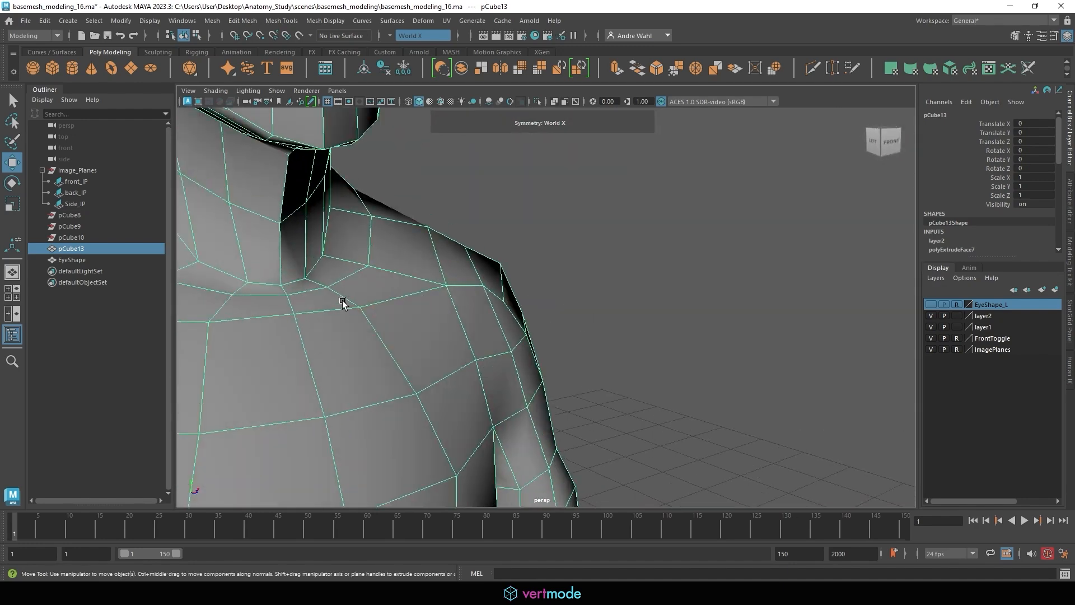
middle_click_drag(343, 303, 599, 386, "alt")
right_click_drag(617, 367, 504, 335, "alt")
left_click_drag(504, 336, 387, 319, "alt")
- Show the EyeShape_L layer to check the eyeballs within the face, and hide it again
left_click(931, 304)
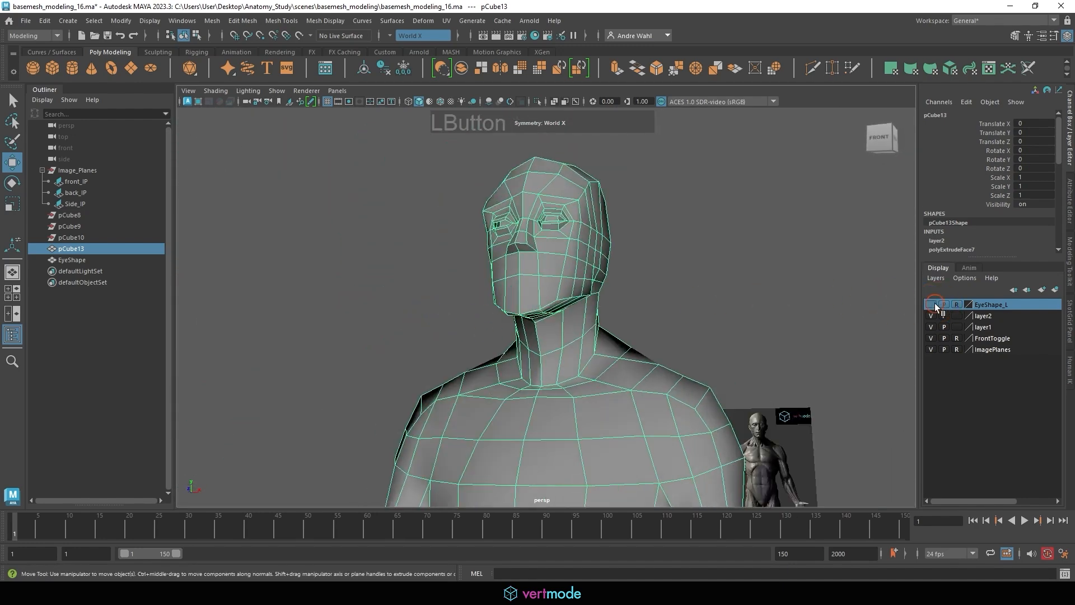
middle_click_drag(605, 246, 601, 293, "alt")
left_click_drag(602, 294, 711, 312, "alt")
right_click_drag(720, 312, 796, 313, "alt")
left_click(784, 293)
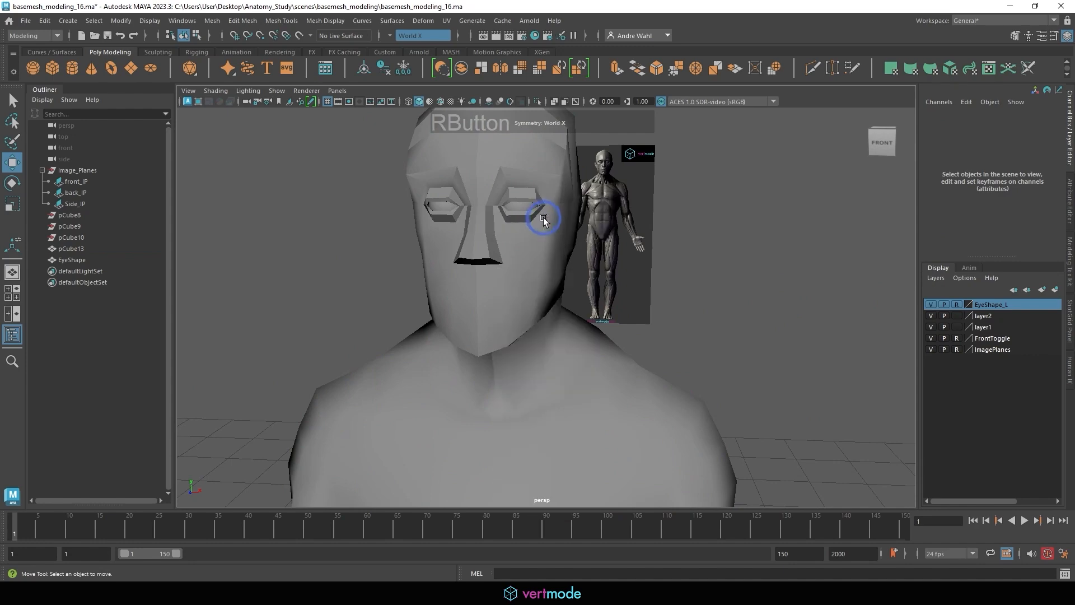
right_click_drag(661, 243, 637, 242, "alt")
left_click(933, 302)
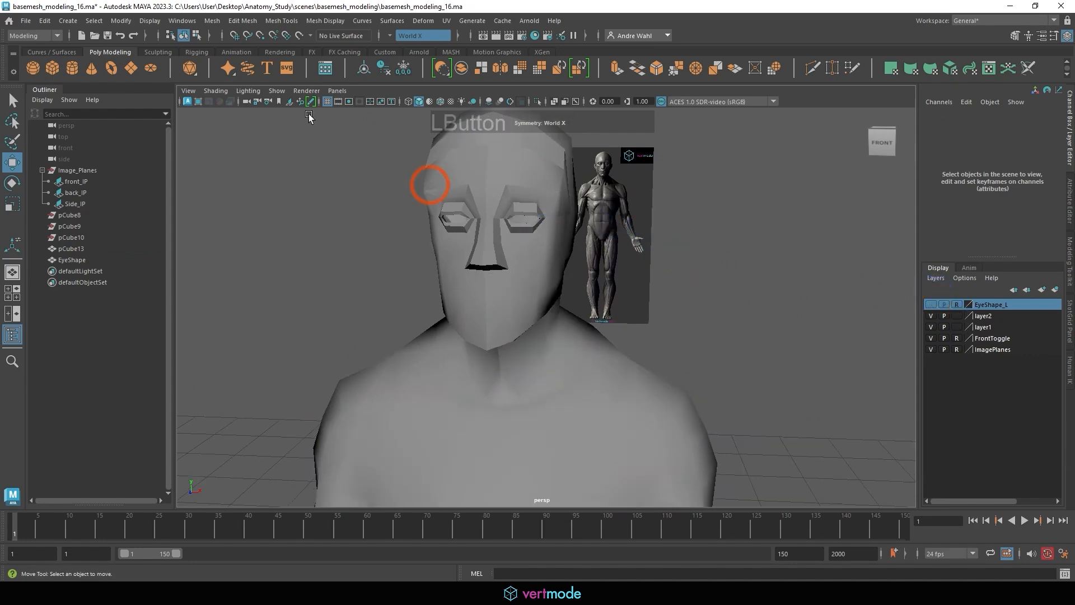
- Turn on wireframe over the shaded display and examine the edge flow of the face
left_click(441, 102)
left_click_drag(456, 211, 563, 291, "alt")
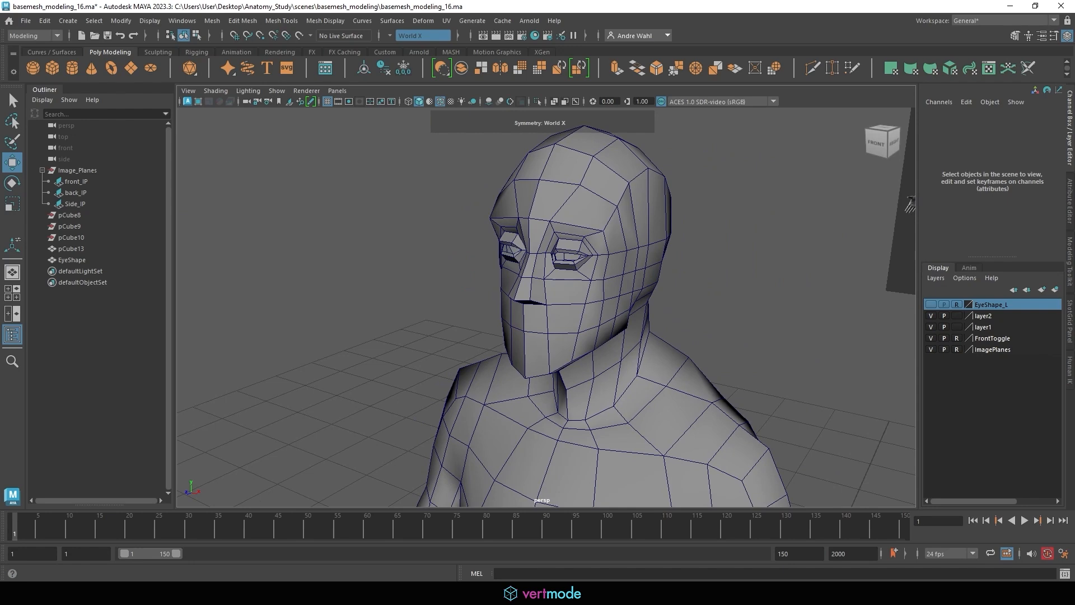
left_click_drag(479, 281, 541, 265, "alt")
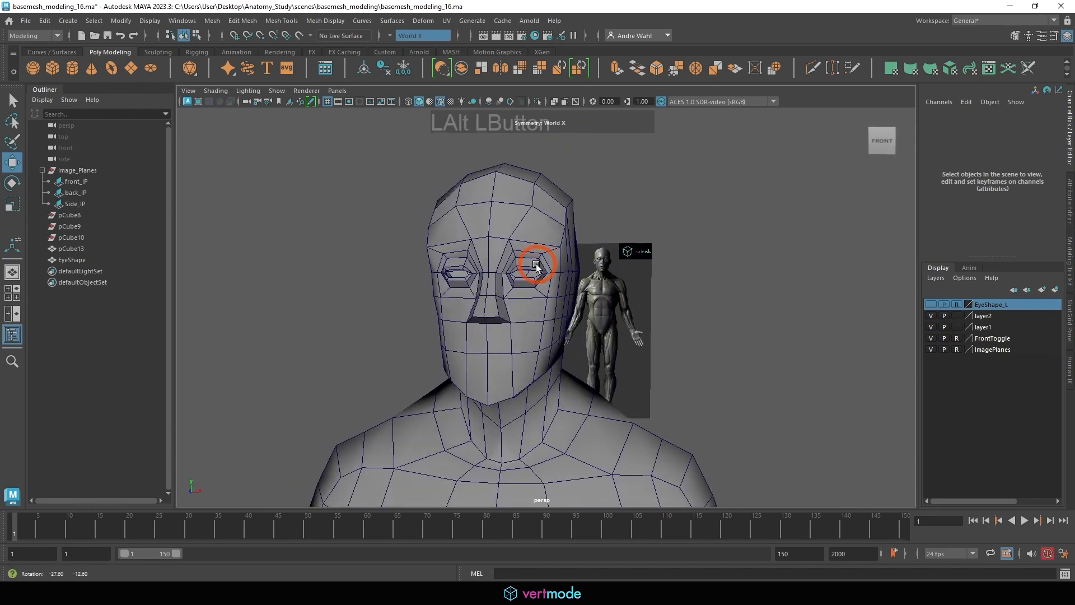
right_click_drag(542, 266, 898, 404, "alt")
right_click_drag(620, 255, 472, 254, "alt")
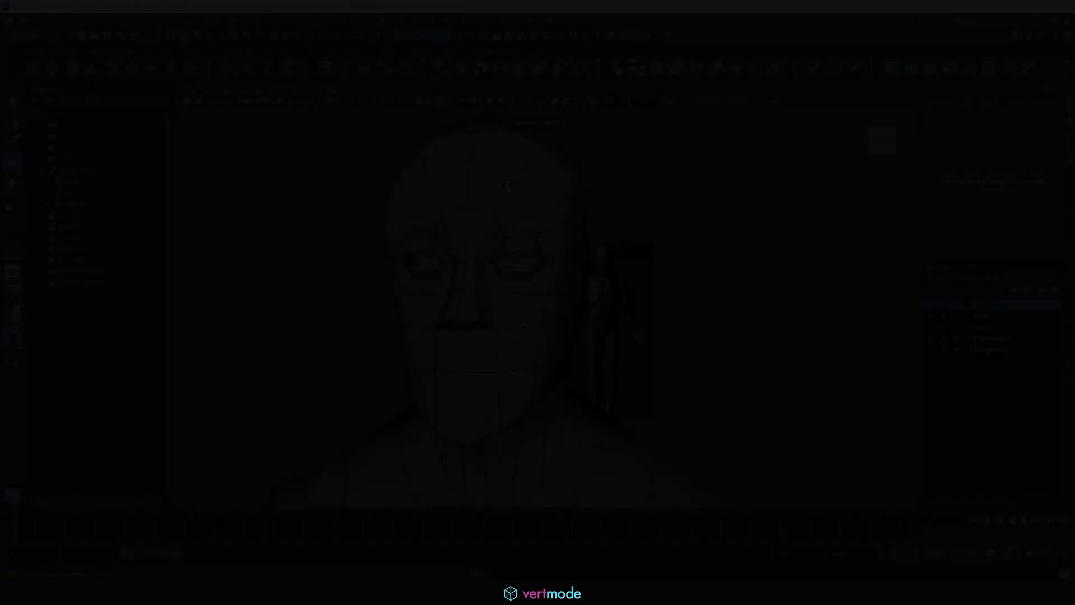
- Select the body mesh's vertices on either side of the midline between nose and chin and move them outward
left_click(528, 238)
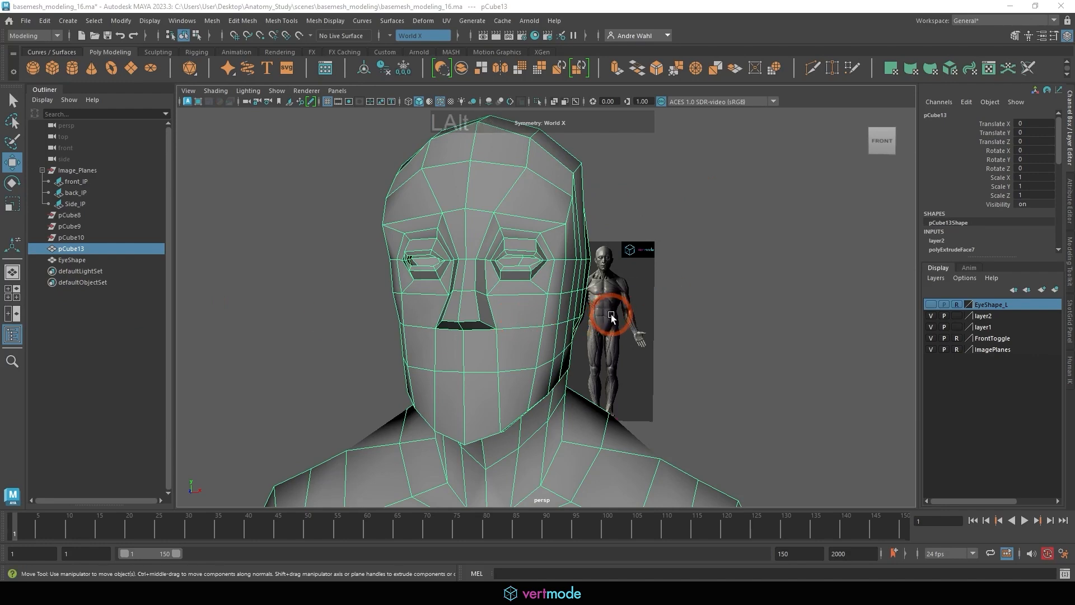
middle_click_drag(612, 312, 605, 286, "alt")
left_click_drag(500, 294, 516, 295, "alt")
right_click_drag(515, 295, 675, 321, "alt")
middle_click_drag(470, 322, 521, 275, "alt")
right_click_drag(488, 286, 442, 265)
left_click(415, 297)
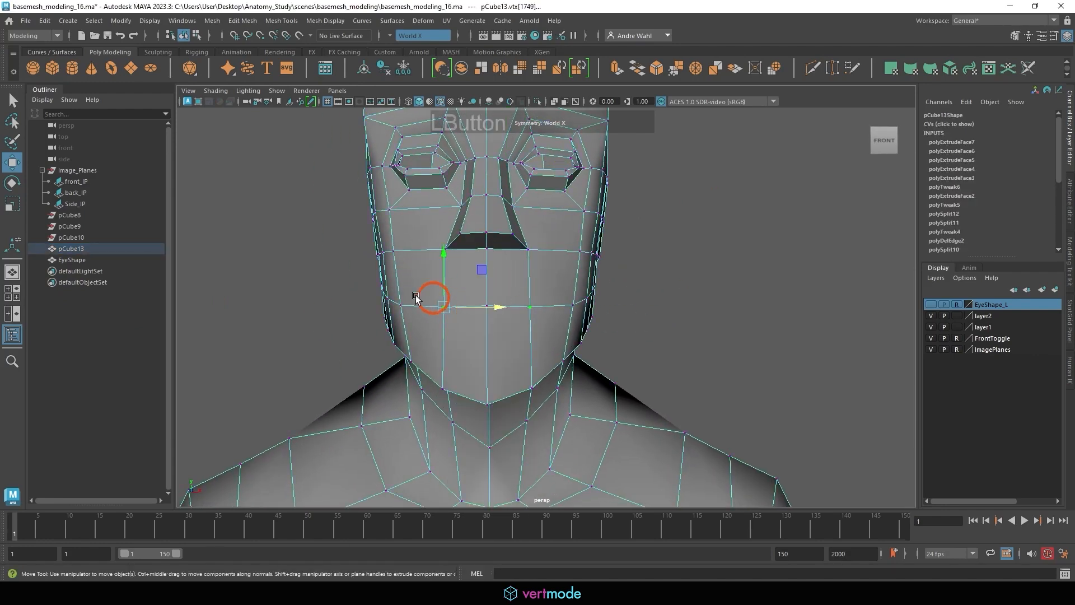
left_click_drag(474, 313, 437, 351)
- Shift the cheek vertex at nose-base height sideways to an X position of about -0.165
left_click(405, 277)
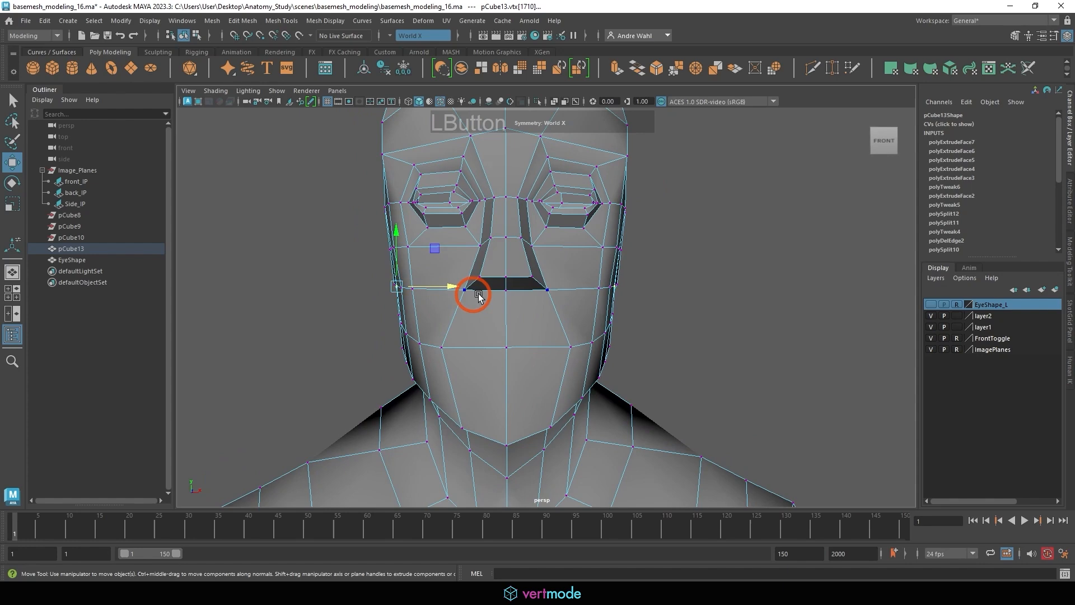
left_click(425, 307)
left_click_drag(446, 291, 454, 293)
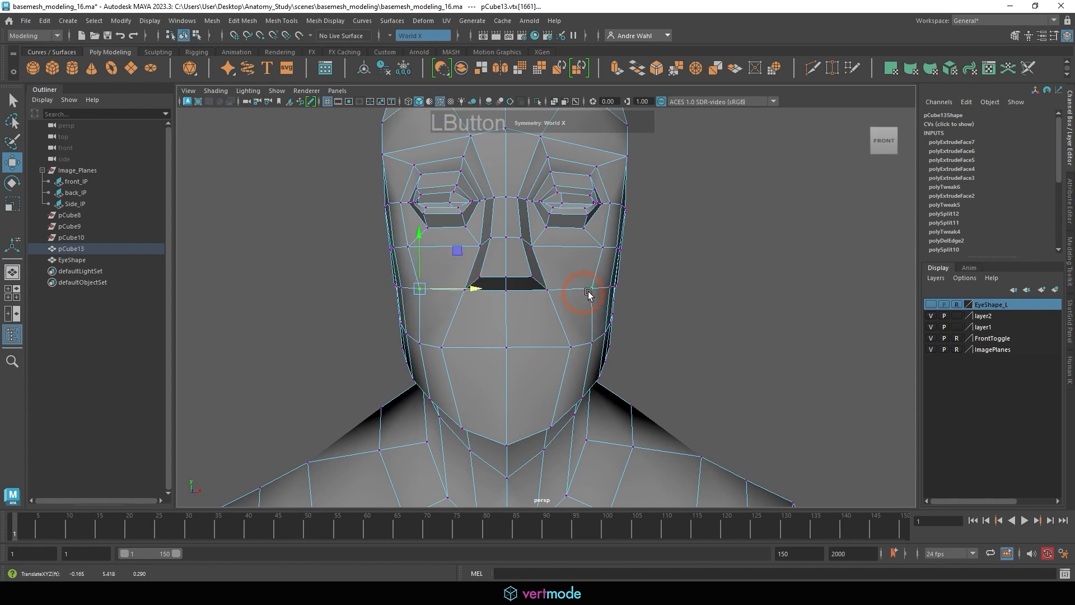
- Adjust the side-of-face vertices at nose-base height, placing the outer one at an X position of about 0.221
left_click(608, 289)
left_click_drag(649, 287, 607, 314)
left_click(699, 270)
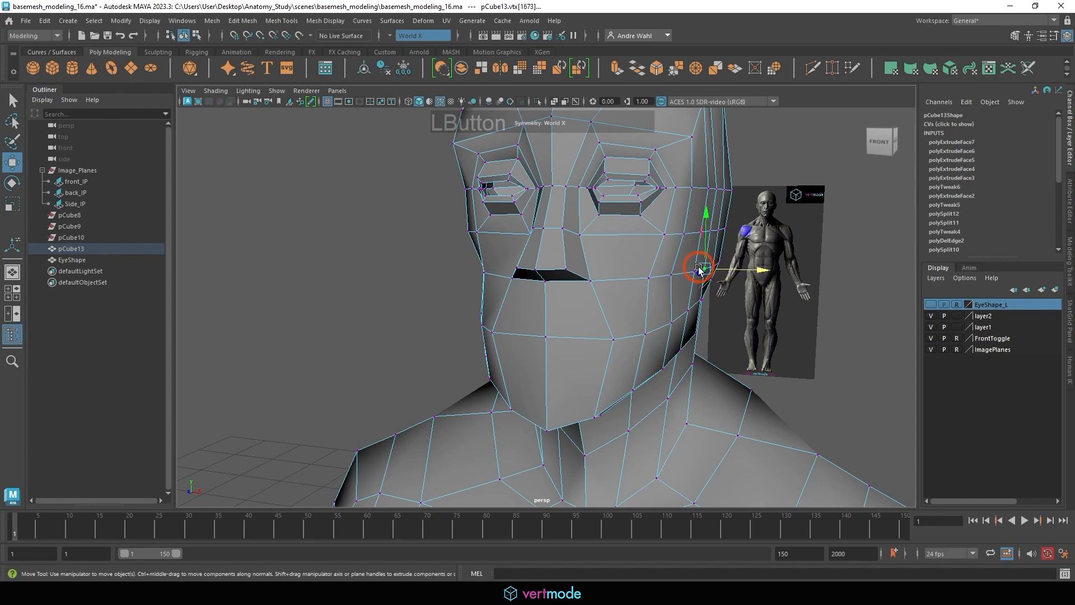
left_click(696, 280)
left_click_drag(696, 279, 639, 271, "alt")
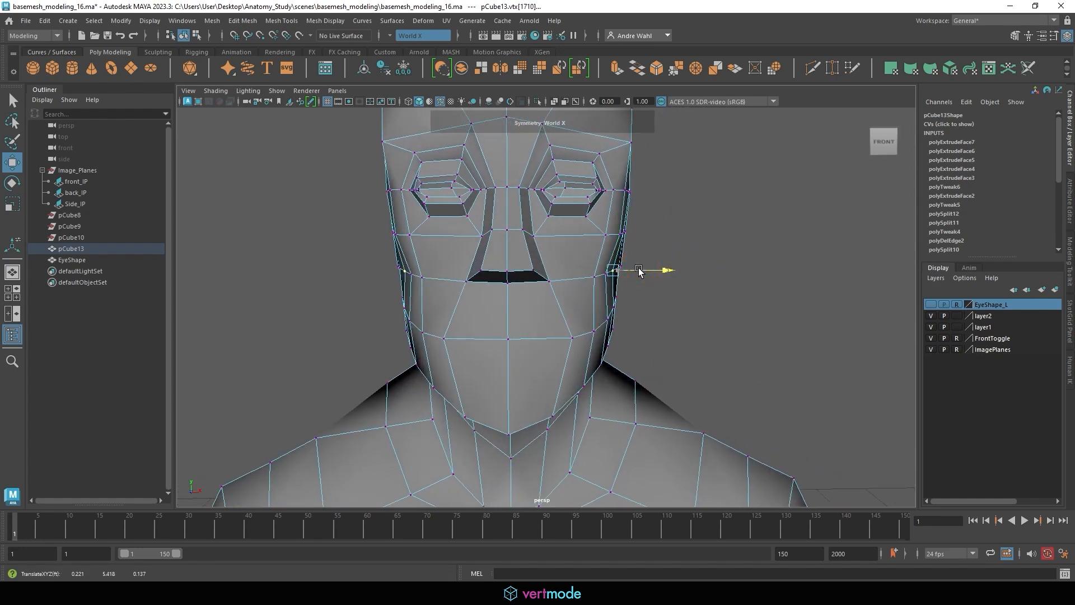
- Adjust the vertices along the side of the jaw, placing the one below the cheek at about X 0.220
left_click(625, 315)
left_click(597, 333)
left_click_drag(631, 331, 651, 308)
left_click(610, 321)
left_click(613, 306)
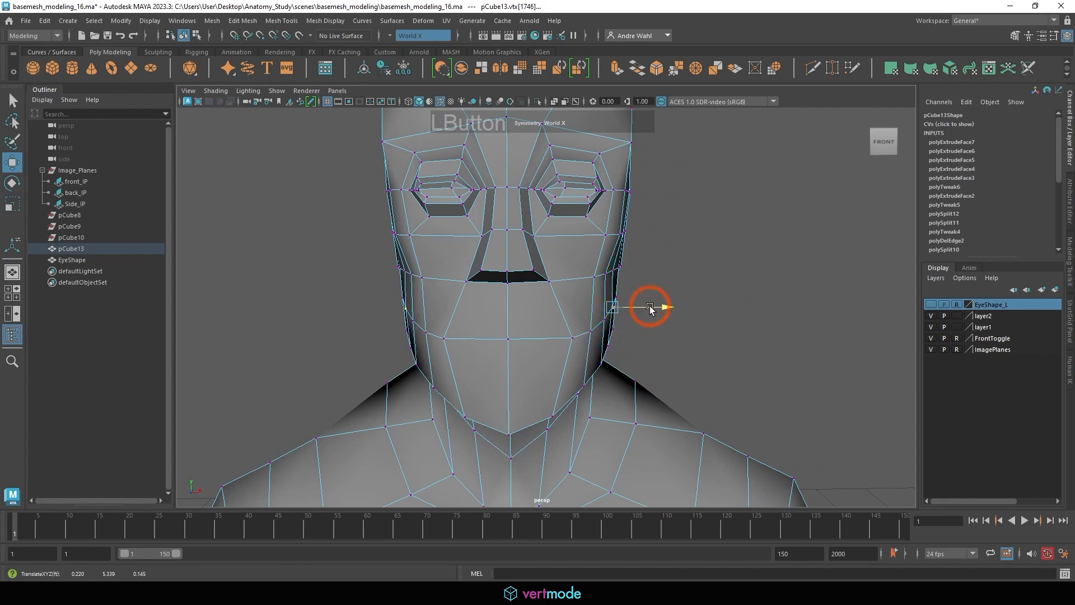
- Select the edge at the side of the cheekbone below the eye and shift it sideways
right_click_drag(766, 325, 610, 307, "alt")
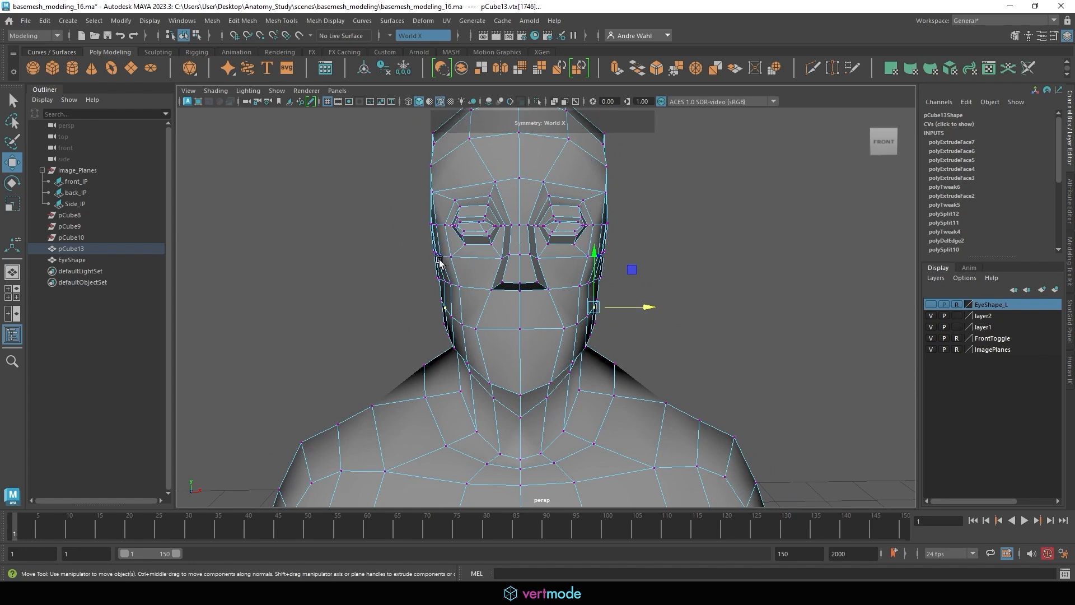
middle_click_drag(500, 272, 492, 287, "alt")
right_click_drag(497, 291, 494, 288, "alt")
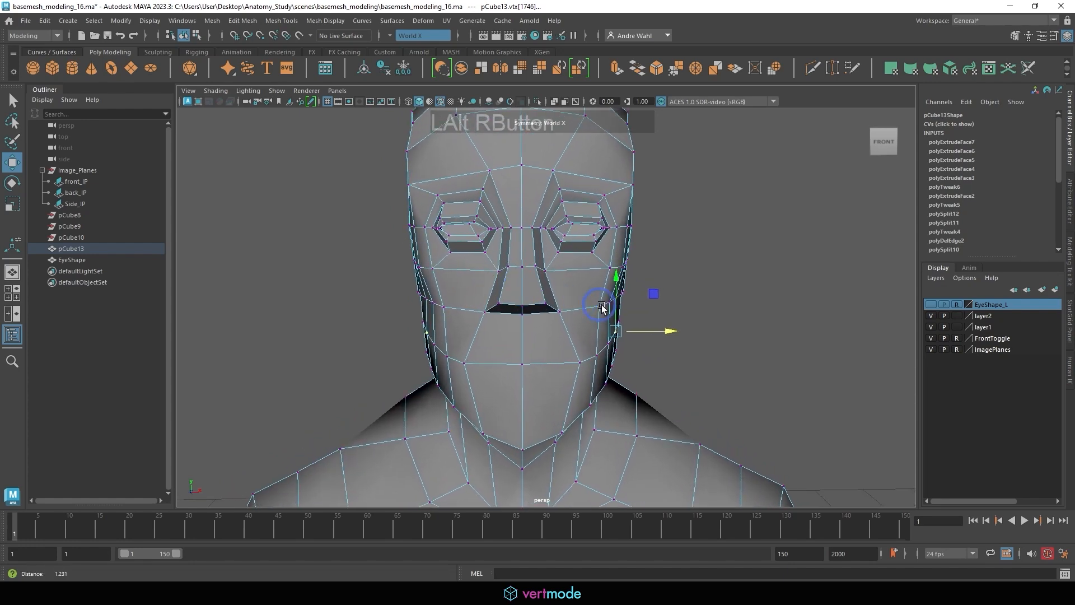
left_click_drag(494, 288, 487, 285, "alt")
right_click_drag(386, 286, 389, 234)
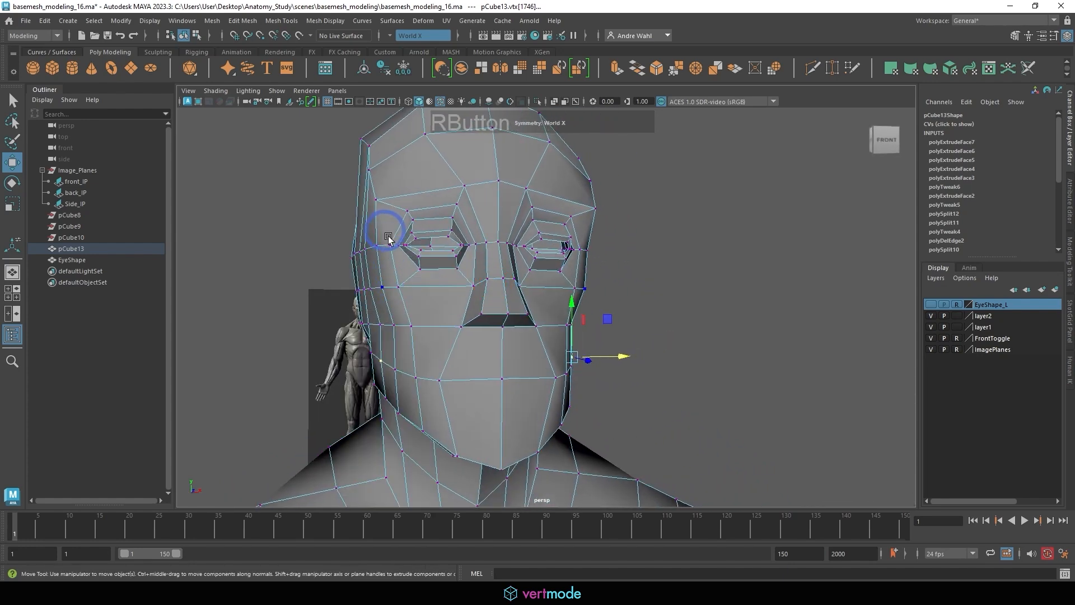
left_click_drag(388, 286, 479, 293, "alt")
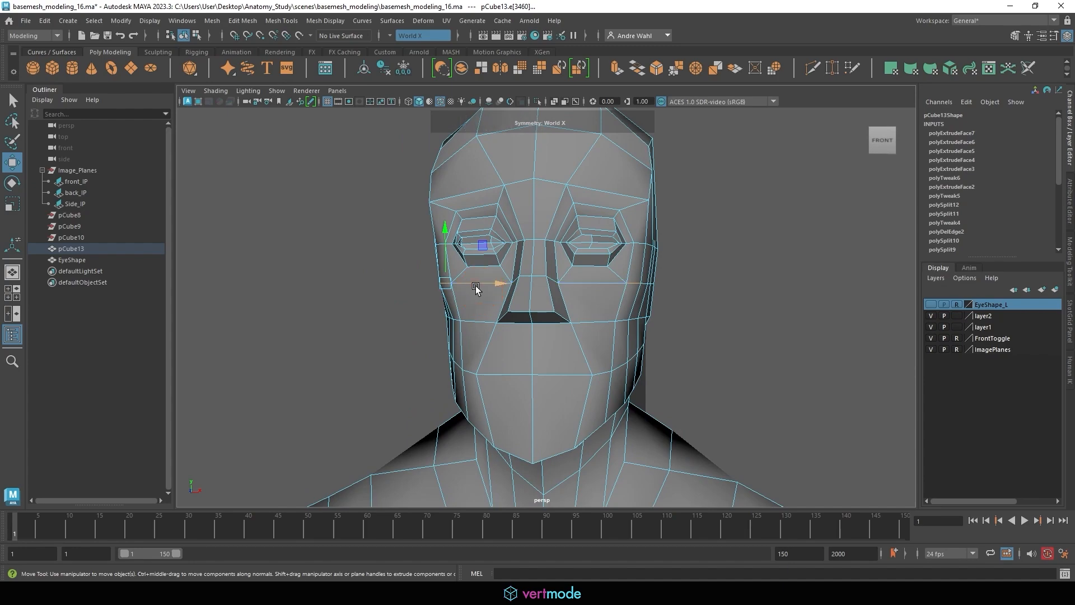
left_click(472, 287)
- Move the cheekbone vertex behind the outer eye slightly sideways and return to object selection
left_click_drag(806, 297, 576, 297, "alt")
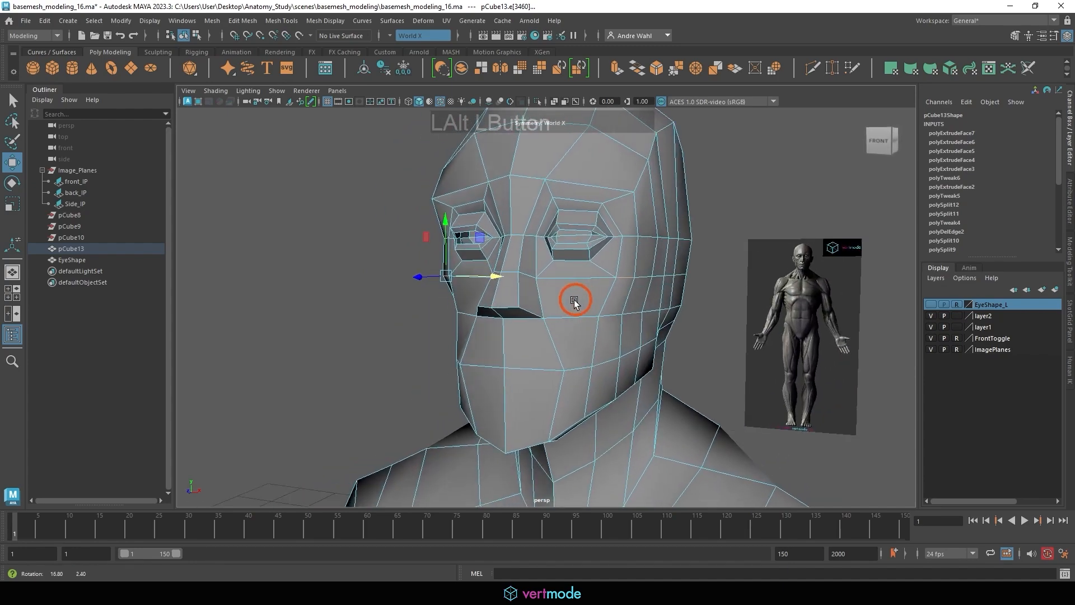
right_click(663, 264)
right_click_drag(663, 263, 609, 262)
left_click_drag(616, 269, 617, 350, "alt")
middle_click_drag(610, 341, 503, 389, "alt")
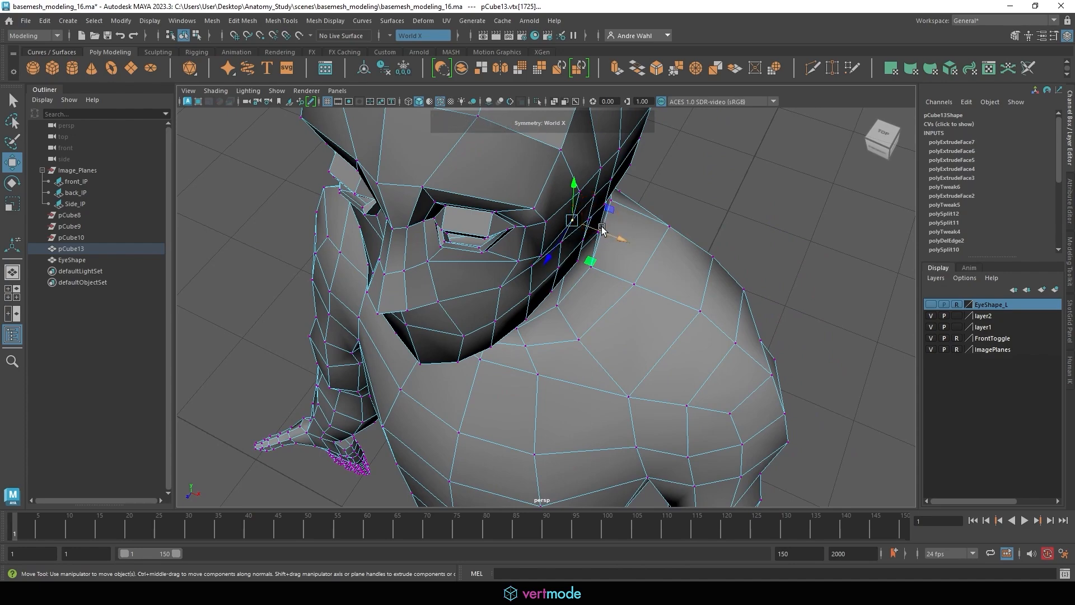
left_click_drag(600, 229, 604, 229)
right_click_drag(542, 235, 655, 163)
left_click(659, 164)
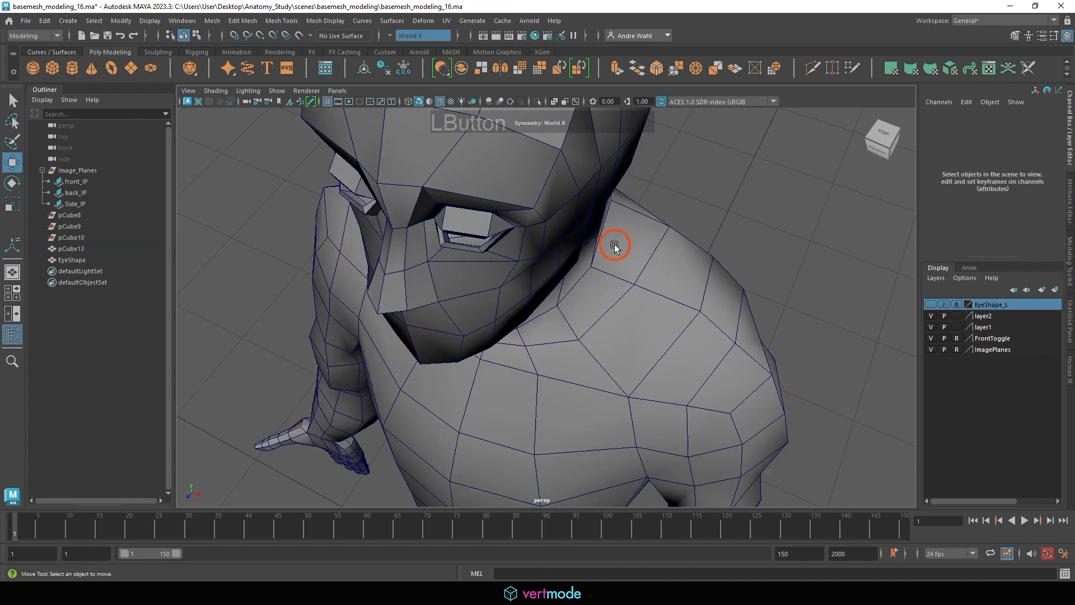
- Examine the reshaped cheeks and jaw from several angles
left_click_drag(614, 244, 687, 212, "alt")
right_click_drag(588, 224, 435, 244, "alt")
left_click_drag(436, 244, 624, 249, "alt")
left_click(432, 236)
left_click(626, 252)
middle_click_drag(447, 226, 462, 161, "alt")
left_click_drag(464, 168, 432, 189, "alt")
- Select the four body mesh faces of the mouth area between the nose base and the chin
left_click(470, 200)
middle_click_drag(469, 200, 456, 277, "alt")
right_click_drag(481, 291, 622, 307, "alt")
right_click_drag(497, 262, 497, 293)
left_click(425, 264)
left_click(435, 334, "shift")
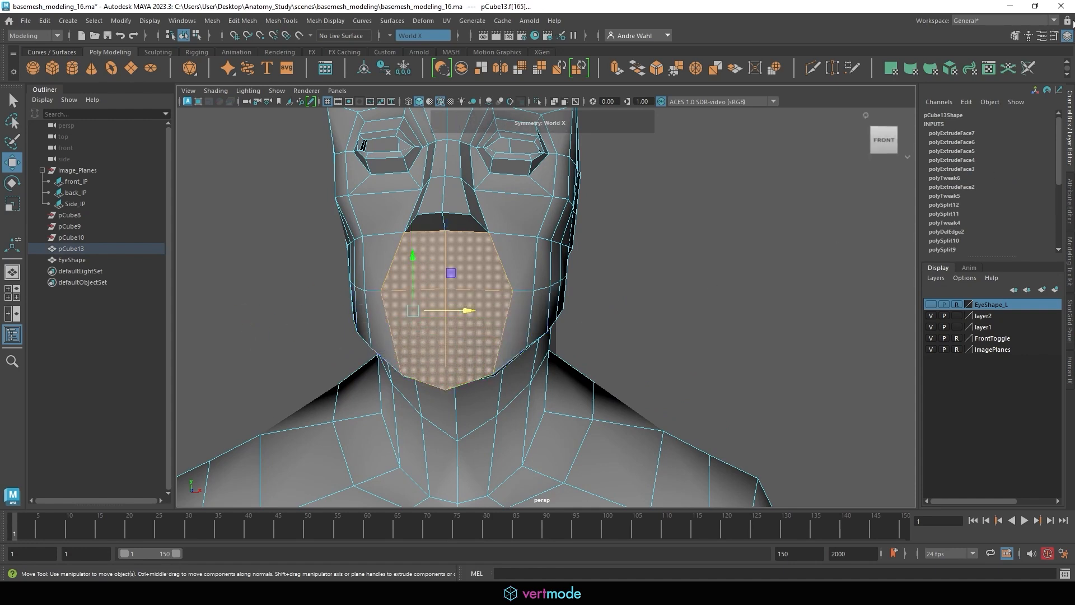
- Extrude the selected mouth faces inward with an offset of 0.69
left_click(1015, 35)
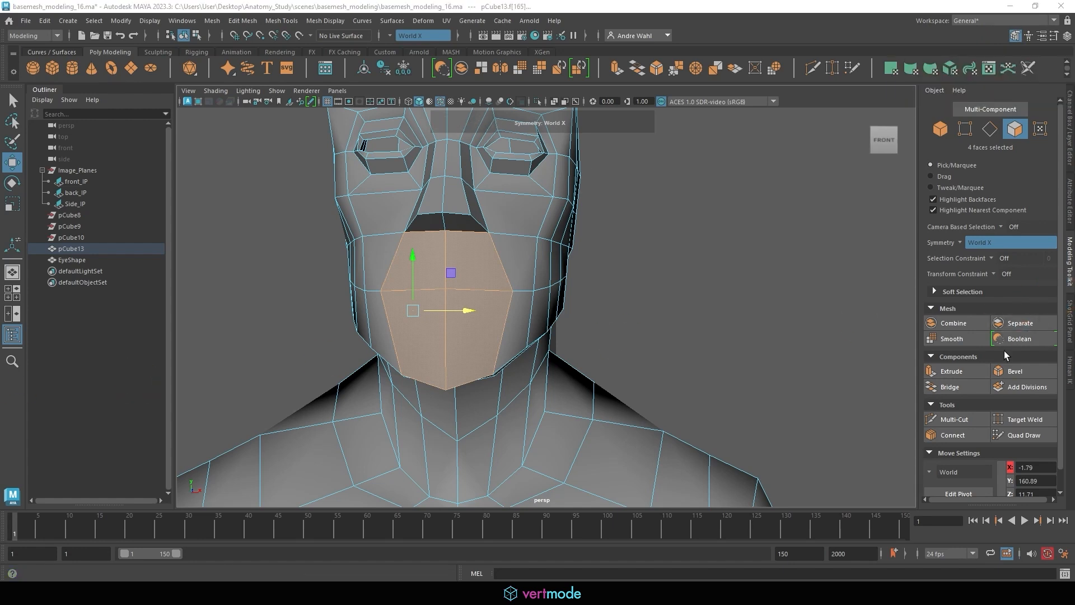
left_click(970, 374)
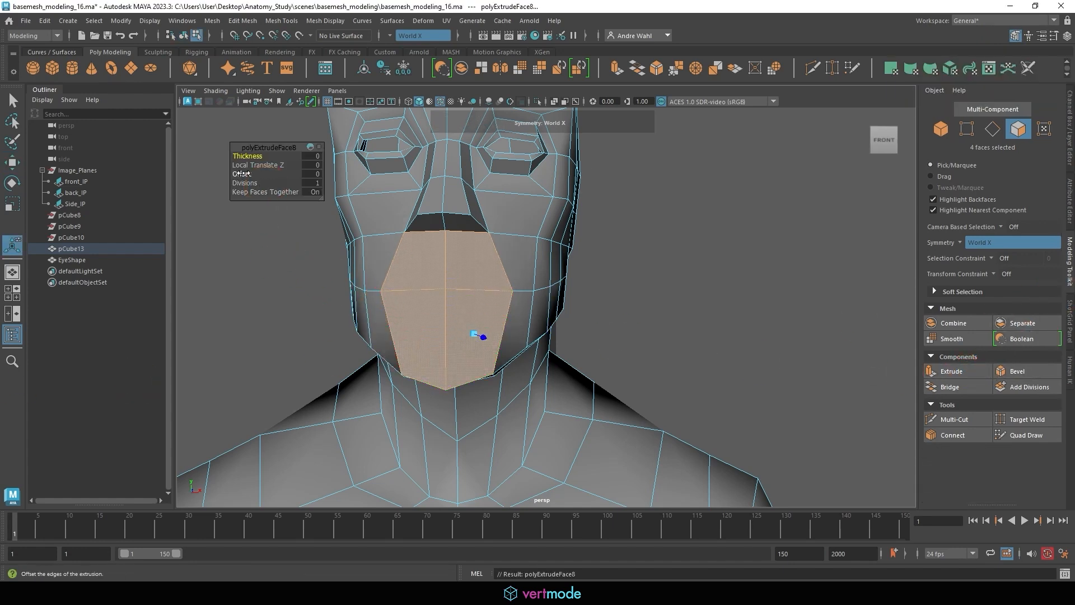
left_click_drag(242, 174, 306, 196)
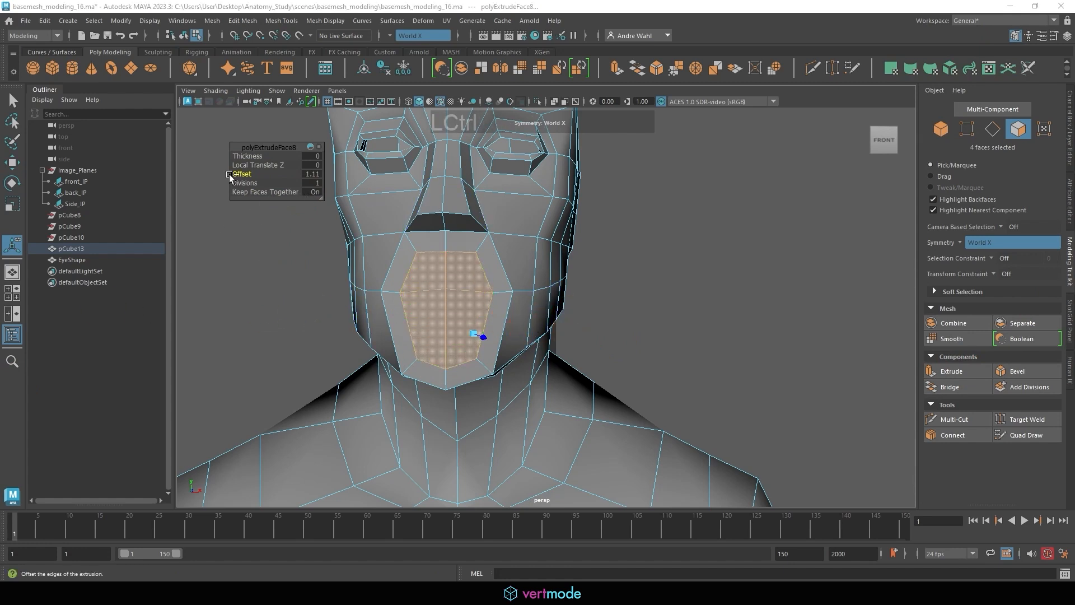
left_click_drag(242, 175, 221, 182, "ctrl")
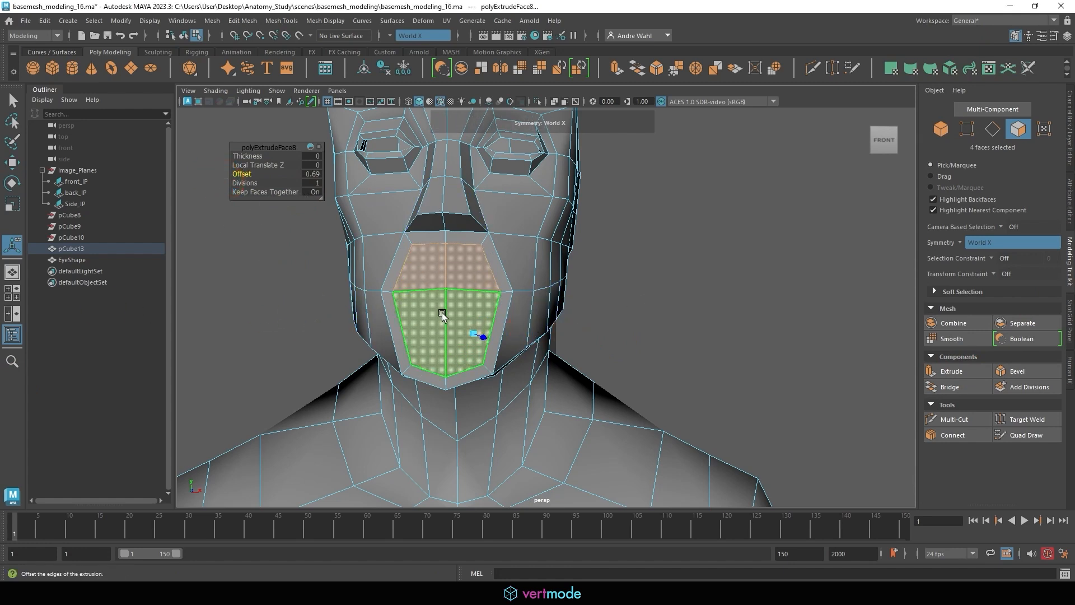
- Move the two upper edges of the inner mouth loop down and forward to the upper lip of the side reference
right_click_drag(456, 257, 454, 222)
left_click(432, 247)
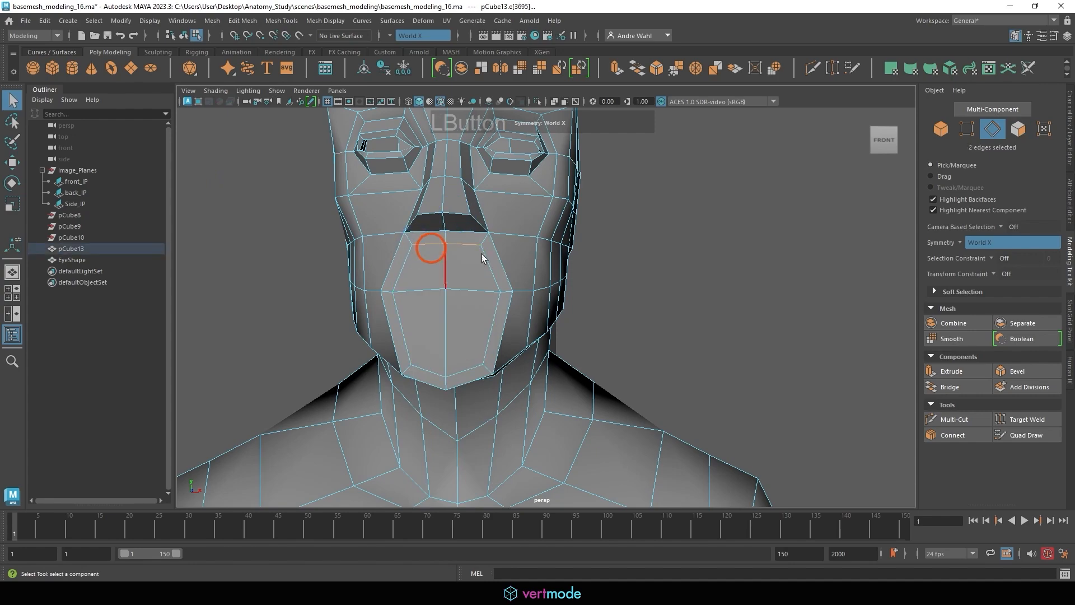
mouse_move(482, 257)
left_mouse_down("alt")
mouse_move(637, 257)
mouse_move(477, 274)
left_mouse_up("alt")
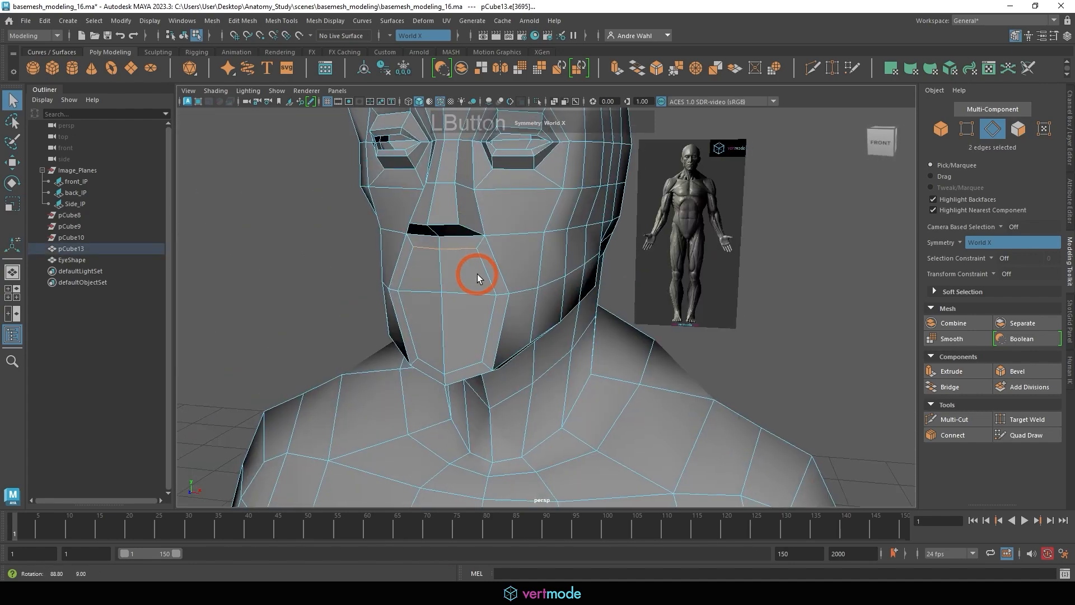
key("space")
key("space")
right_click_drag(677, 368, 540, 363, "alt")
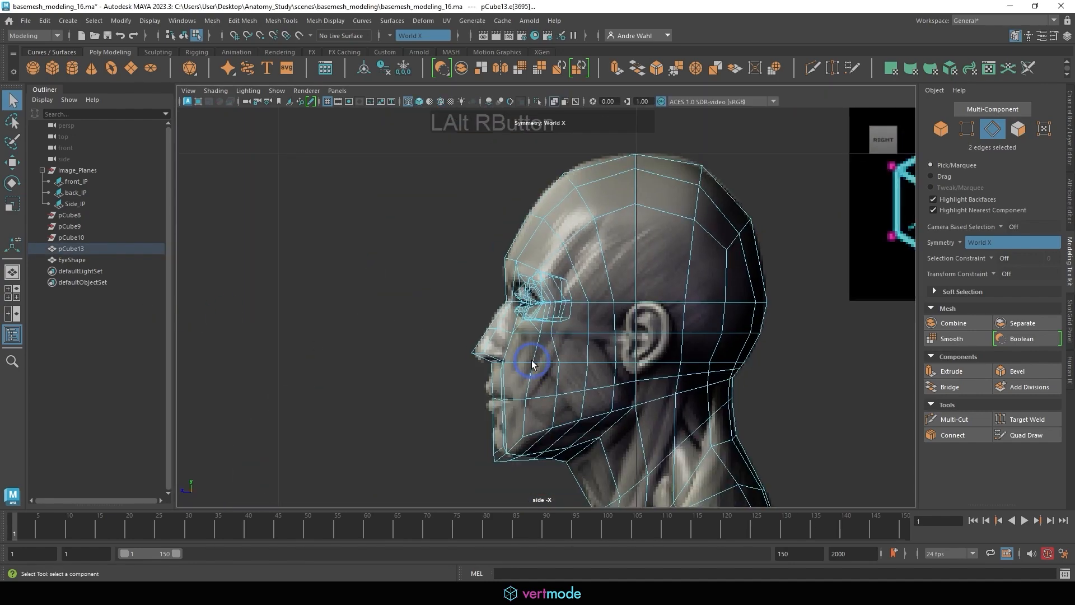
middle_click_drag(539, 363, 548, 304, "alt")
right_click_drag(548, 307, 449, 336, "alt")
middle_click_drag(446, 337, 492, 264, "alt")
key("w")
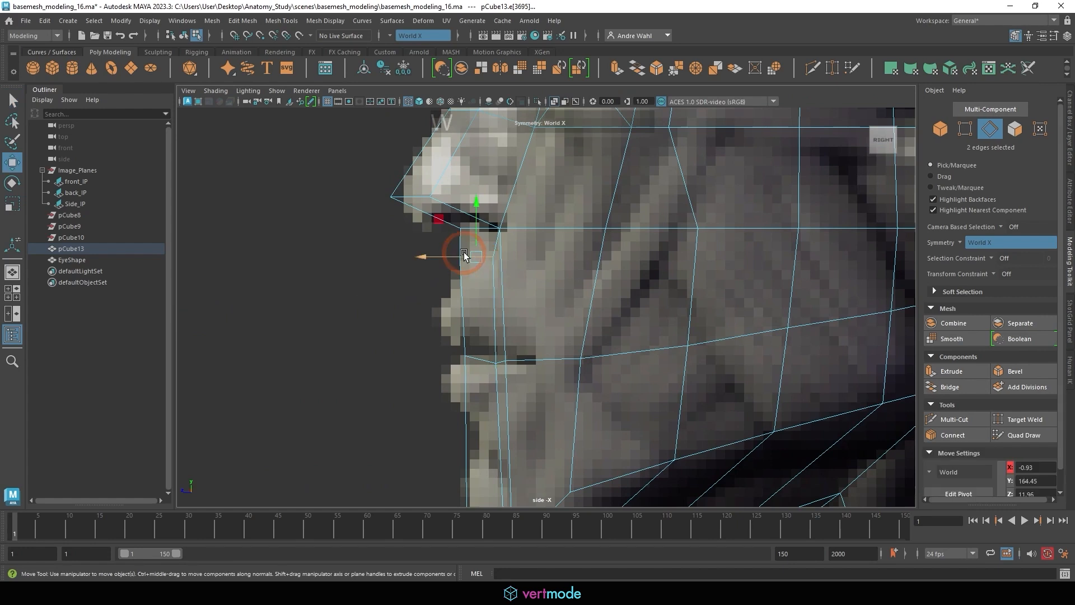
left_click_drag(443, 257, 449, 301)
left_click_drag(391, 318, 452, 298)
- Move the two lower edges of the inner mouth loop up and forward to the lower lip of the side reference
middle_click_drag(471, 394, 485, 287, "alt")
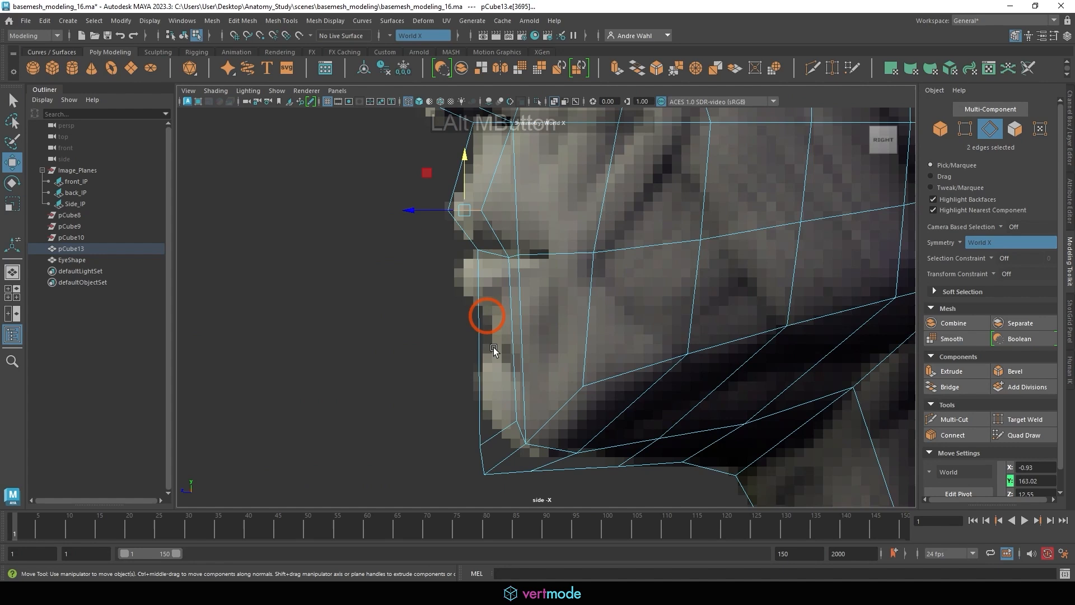
left_click(498, 431)
left_click_drag(494, 381, 463, 235)
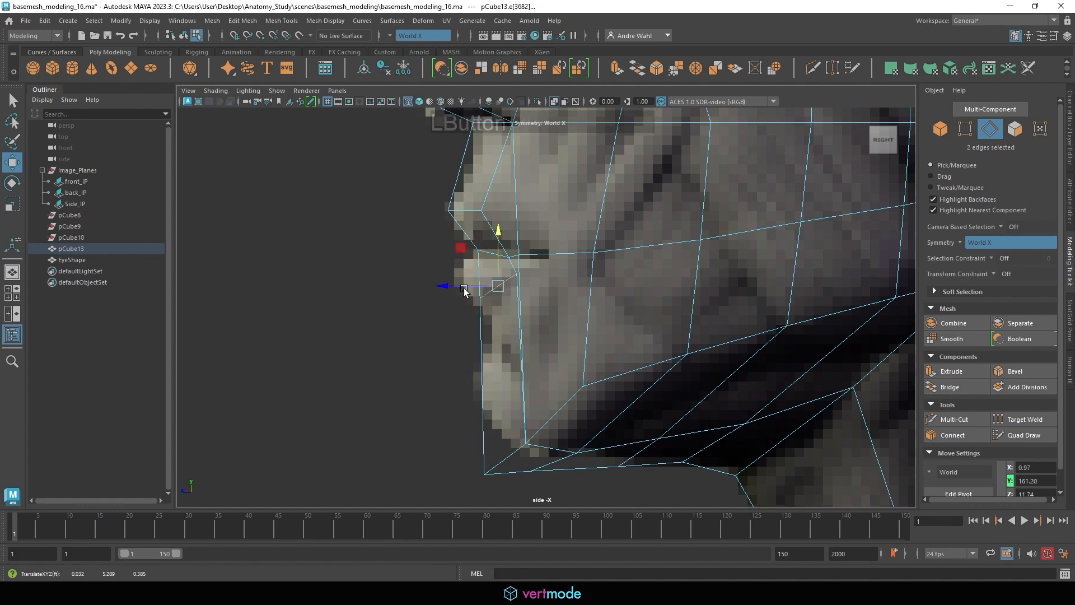
left_click_drag(483, 285, 466, 253)
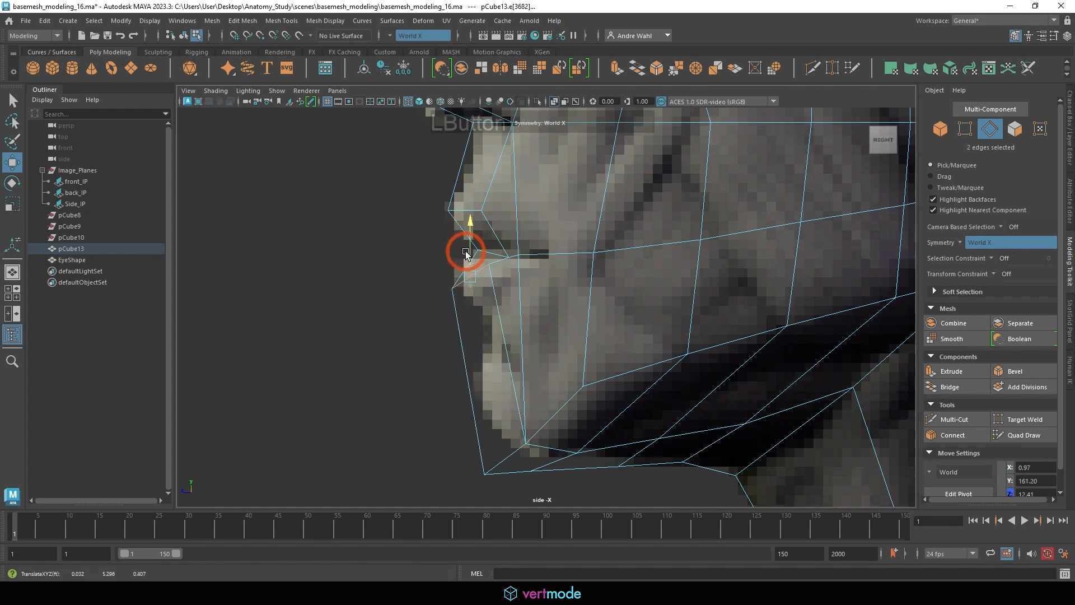
- Adjust the lower lip's side and centre vertices and the upper lip's centre vertex to the lip profile in the side reference
right_click_drag(469, 263, 431, 269)
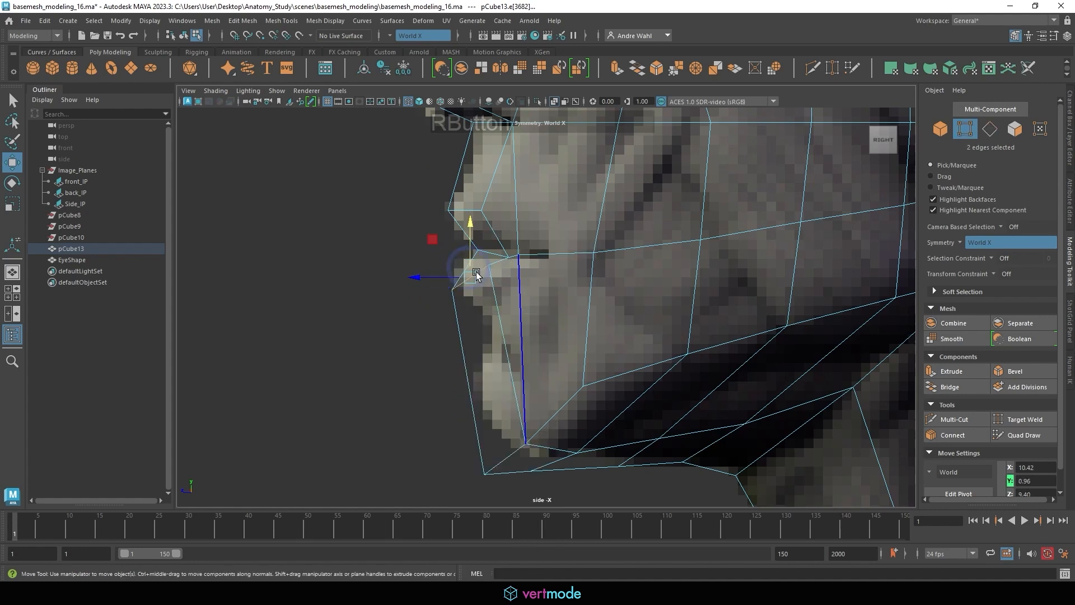
left_click_drag(489, 267, 489, 242)
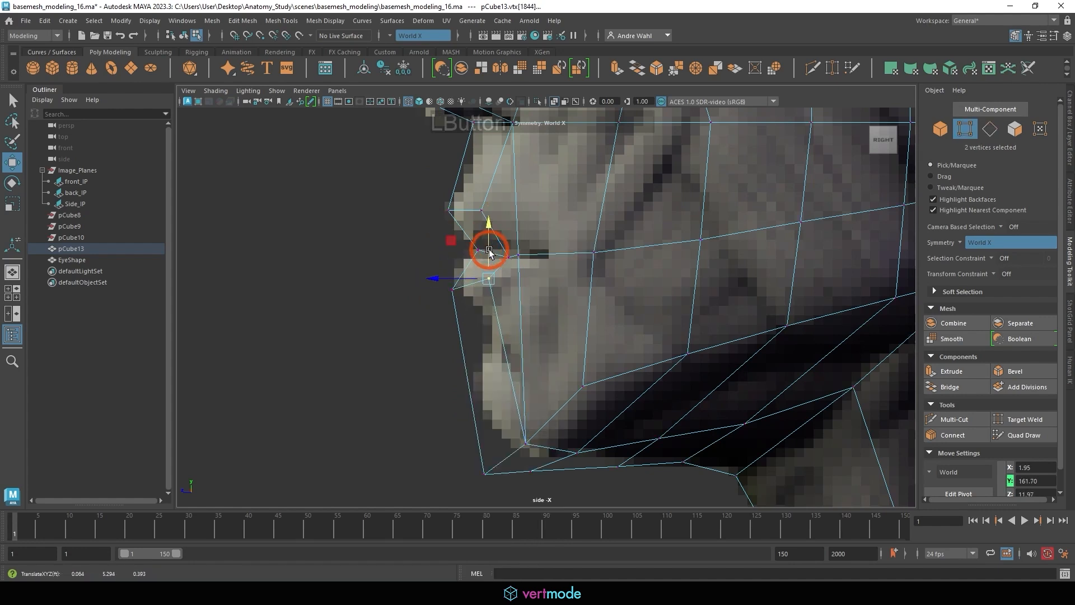
left_click(455, 283)
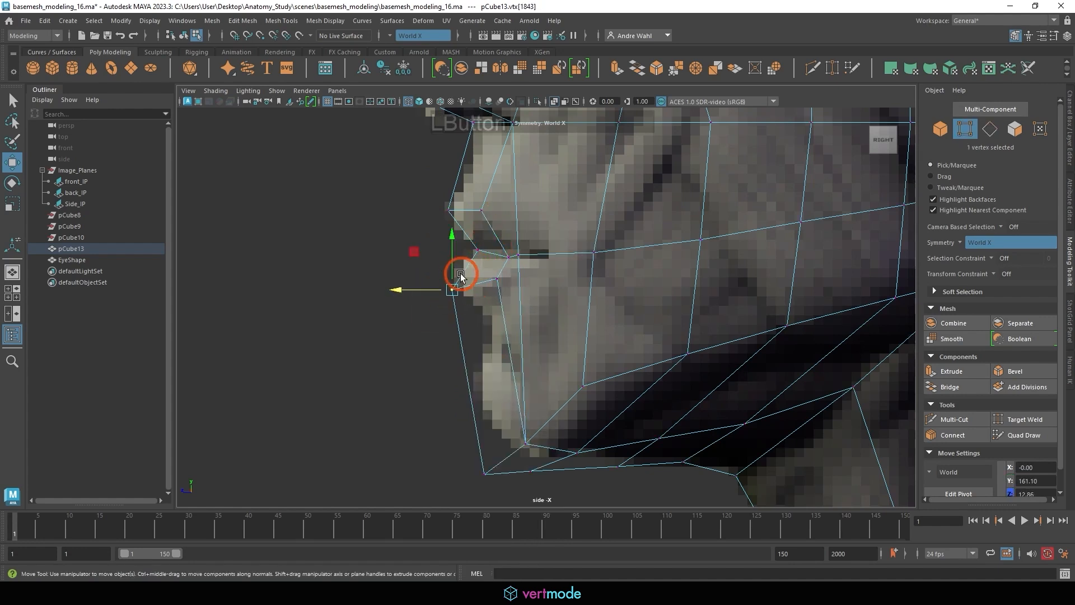
left_click(497, 279)
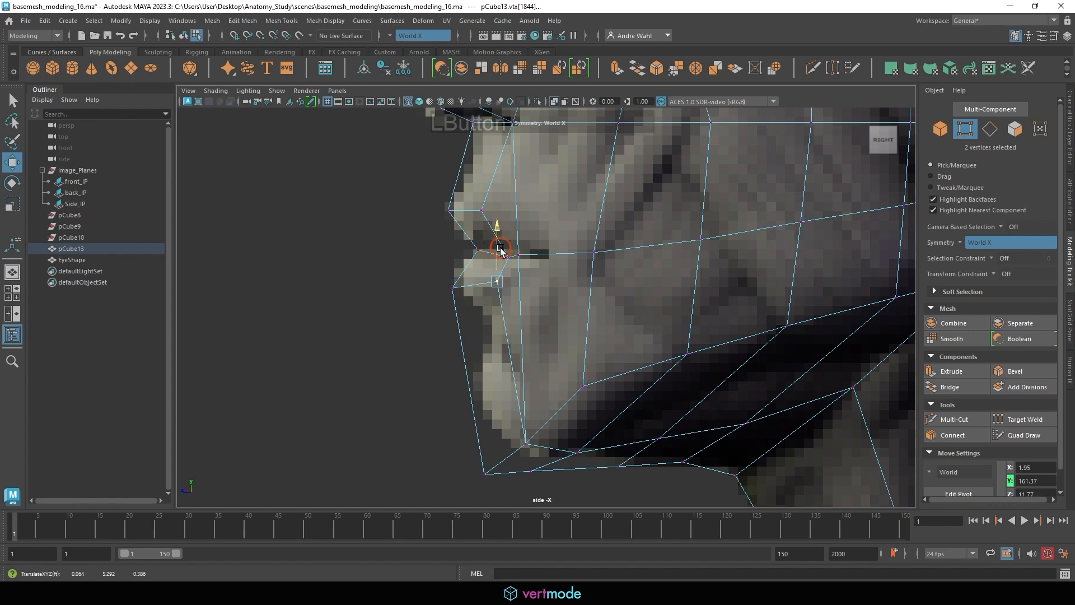
left_click_drag(422, 223, 448, 193)
- Return to object selection in the perspective view and examine the new lips and the upper body mesh
key("space")
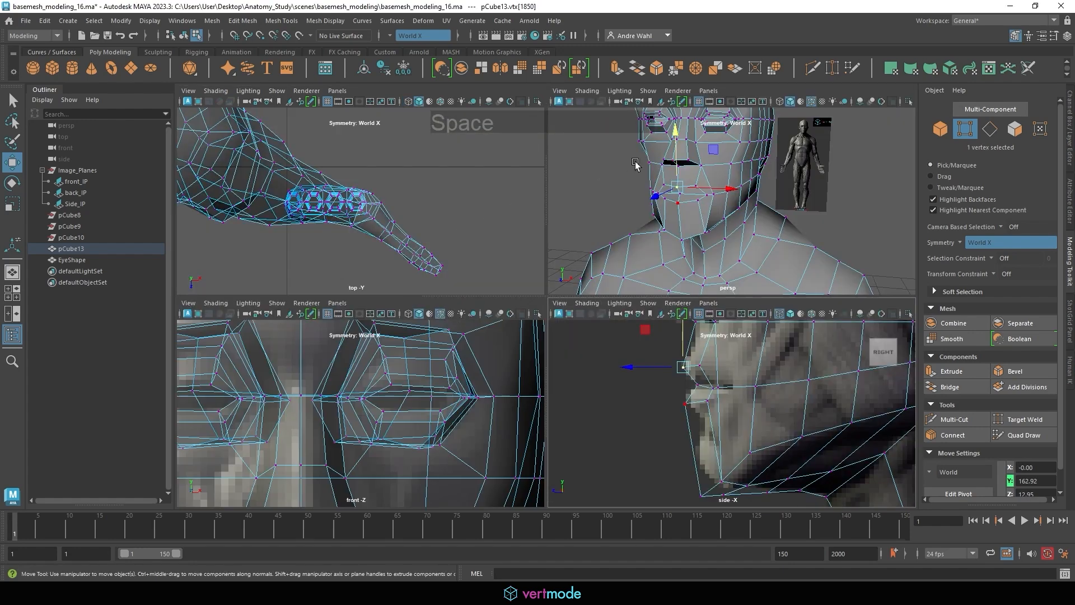
key("space")
left_click_drag(706, 253, 754, 247, "alt")
right_click_drag(405, 293, 451, 271)
left_click(748, 256)
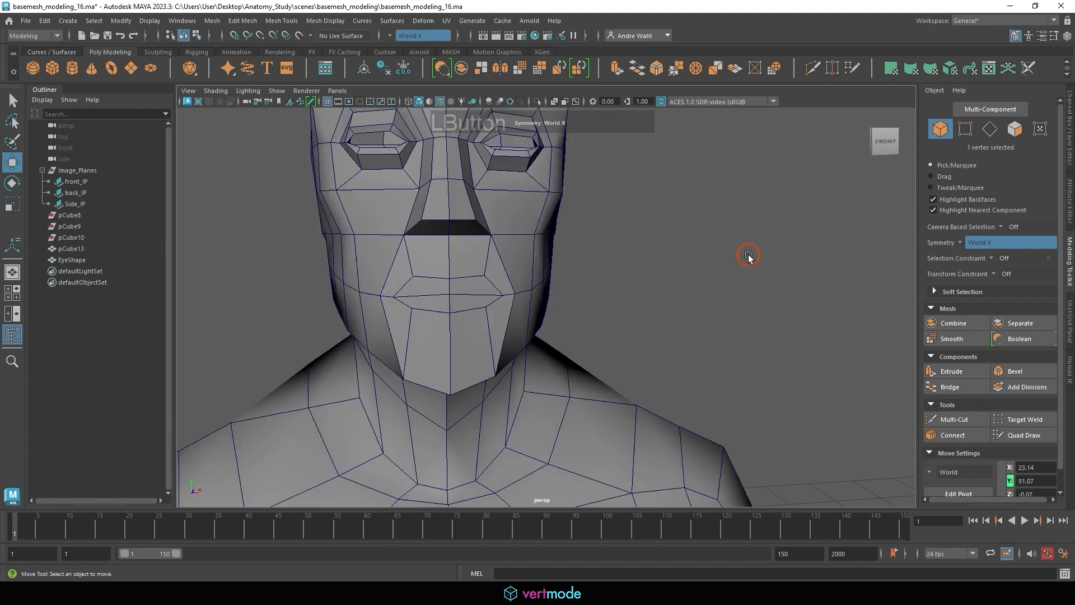
left_click(544, 251)
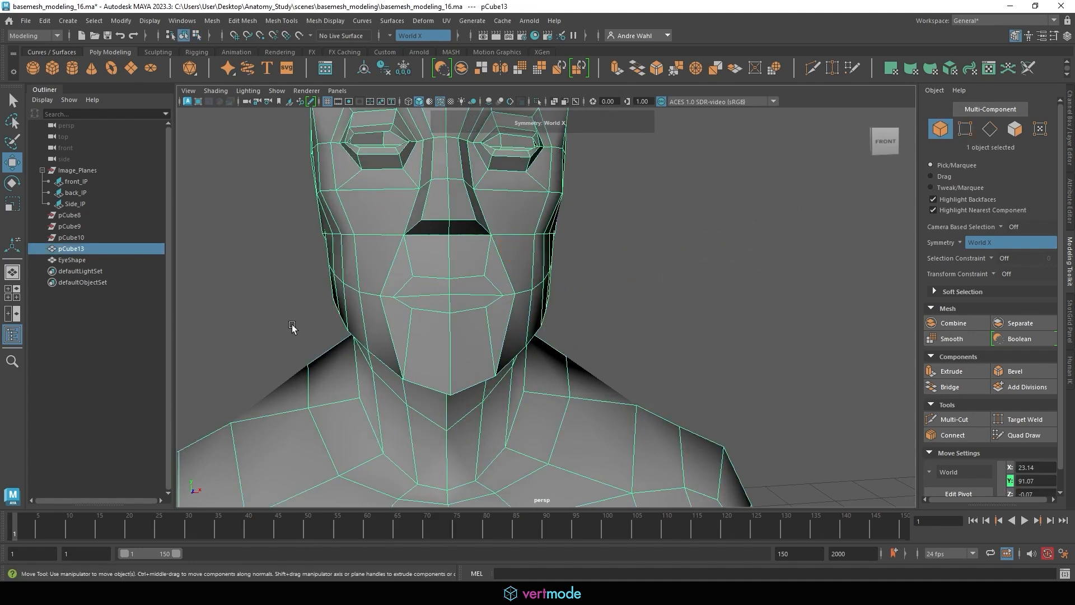
right_click_drag(669, 311, 470, 305, "alt")
middle_click_drag(582, 330, 667, 190, "alt")
right_click_drag(610, 208, 403, 247, "alt")
middle_click_drag(589, 242, 570, 301, "alt")
left_click_drag(616, 325, 601, 308, "alt")
right_click_drag(601, 308, 451, 287, "alt")
middle_click_drag(577, 255, 572, 285, "alt")
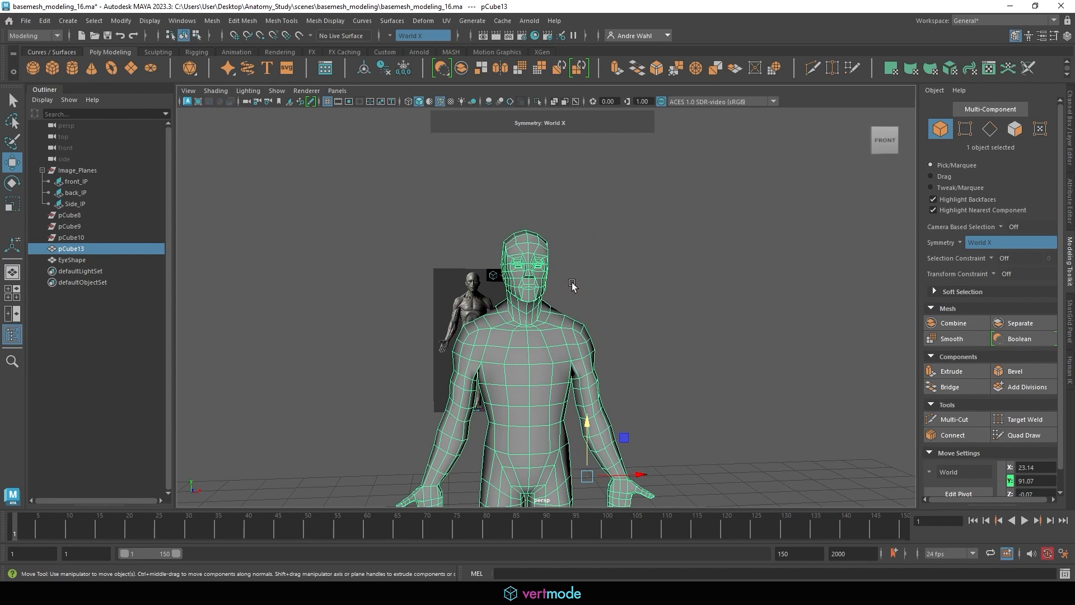
middle_click_drag(691, 256, 624, 259, "alt")
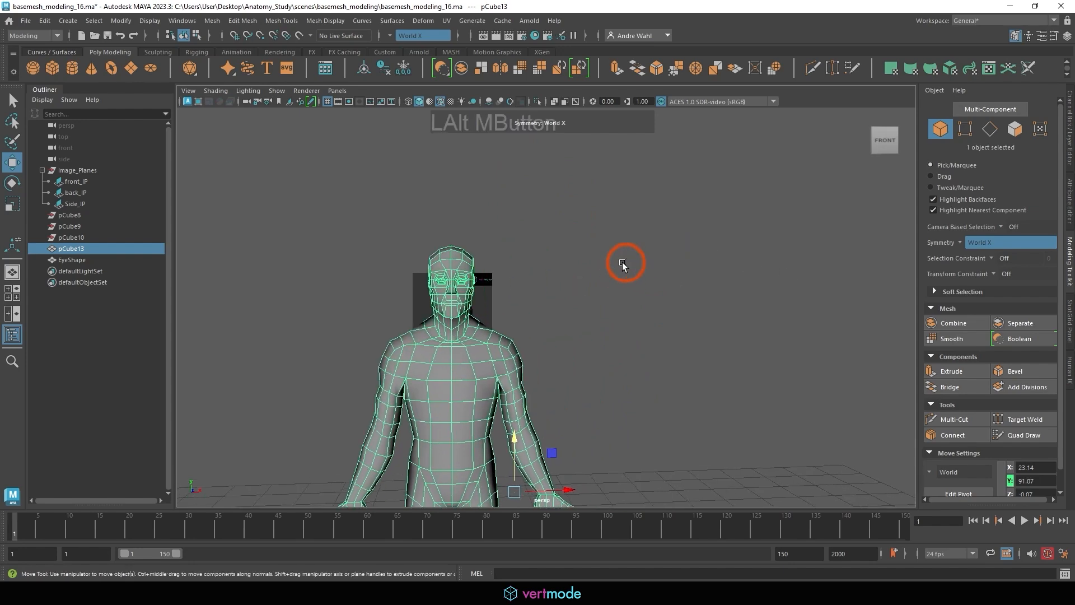
right_click_drag(623, 259, 566, 300, "alt")
middle_click_drag(566, 300, 938, 399, "alt")
- Insert a symmetrical vertical edge loop with Multi-Cut through each half of the upper lip, and leave the cutting tool
left_click(971, 418)
middle_click_drag(544, 264, 543, 312, "alt")
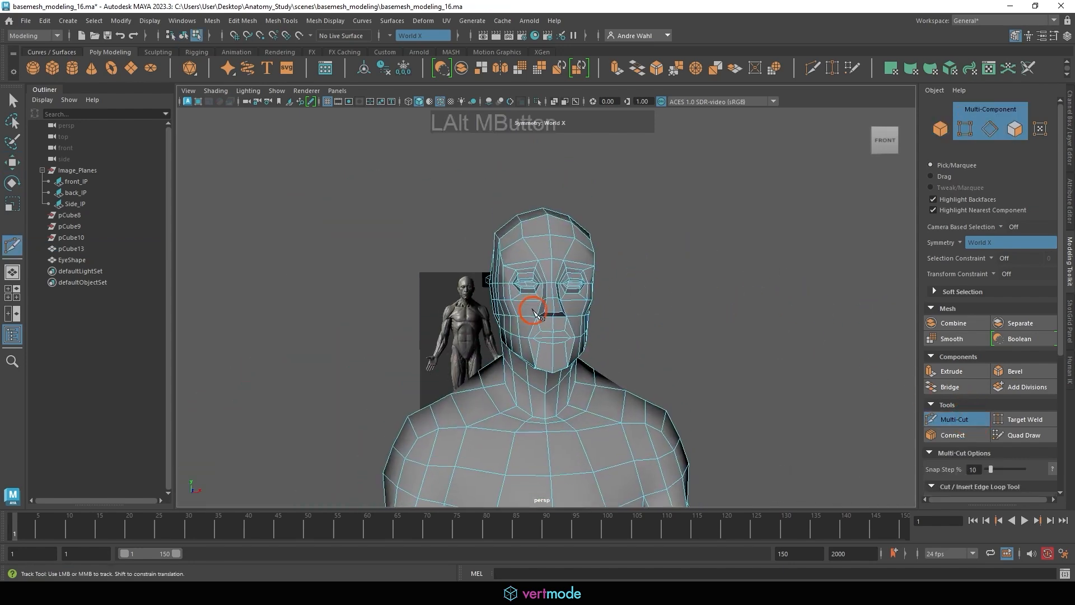
right_click_drag(565, 314, 819, 305, "alt")
left_click_drag(722, 367, 680, 338, "alt")
middle_click_drag(680, 338, 675, 232, "alt")
right_click_drag(674, 233, 721, 275, "alt")
left_click_drag(721, 274, 715, 281, "alt")
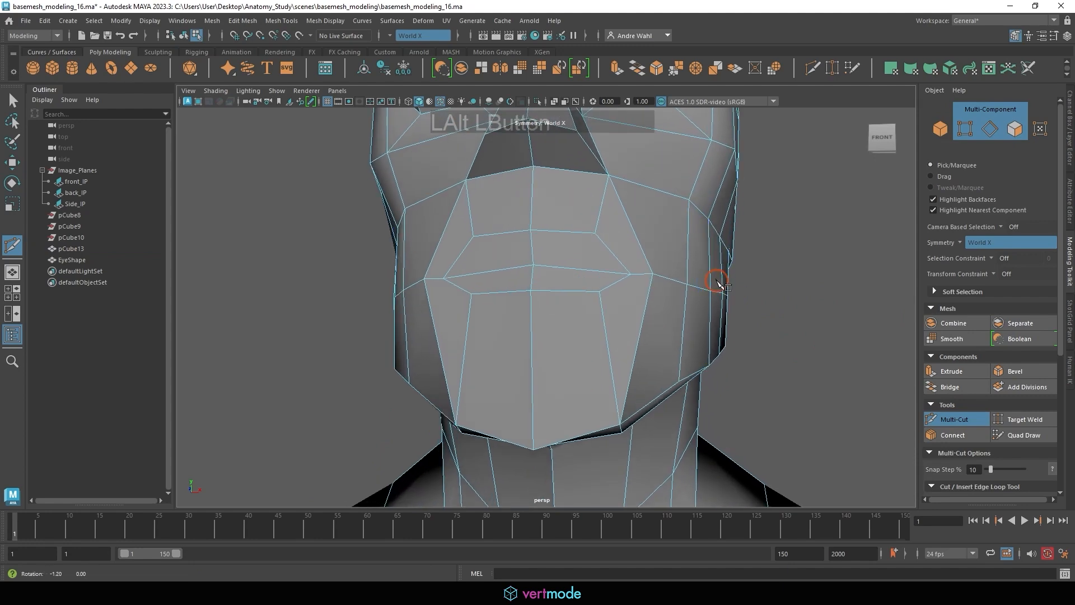
left_click(569, 225, "ctrl")
right_click_drag(792, 247, 517, 229, "alt")
middle_click_drag(518, 228, 449, 67, "alt")
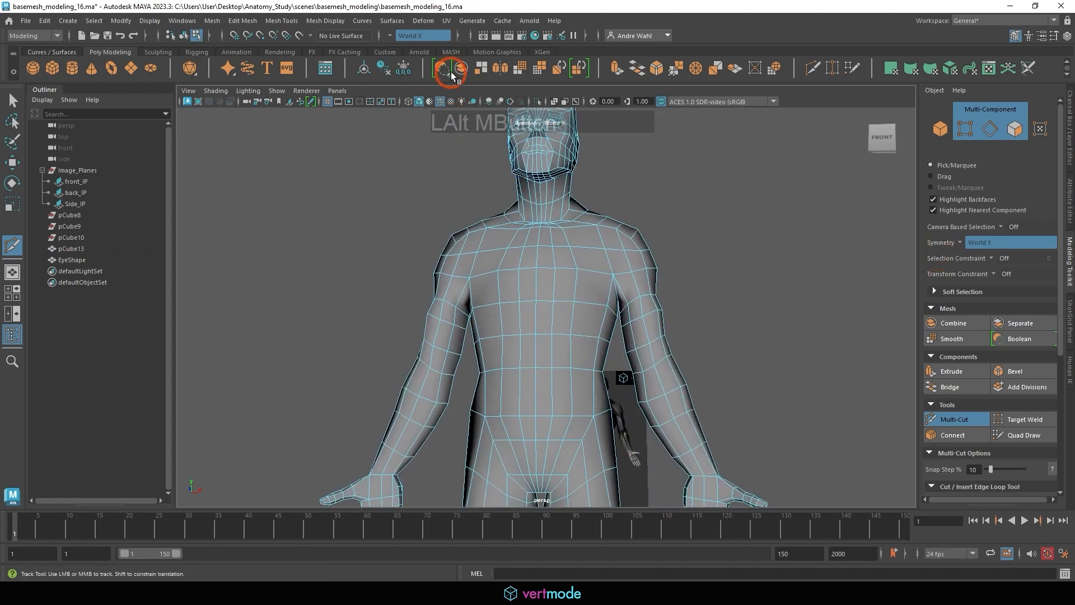
right_click_drag(635, 240, 715, 320, "alt")
left_click_drag(715, 319, 682, 319, "alt")
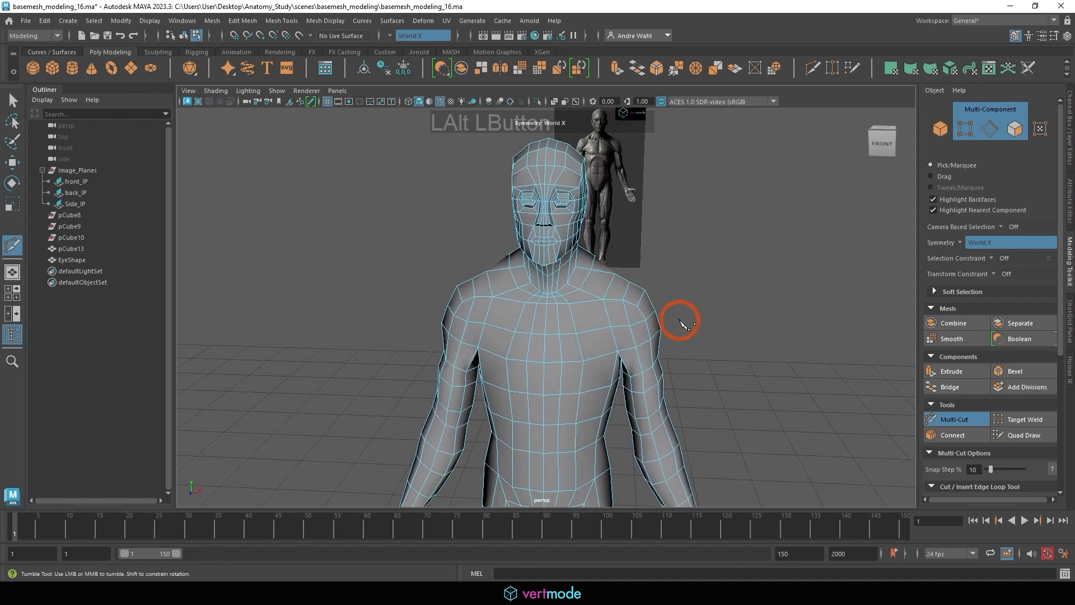
key("q")
left_click(222, 168)
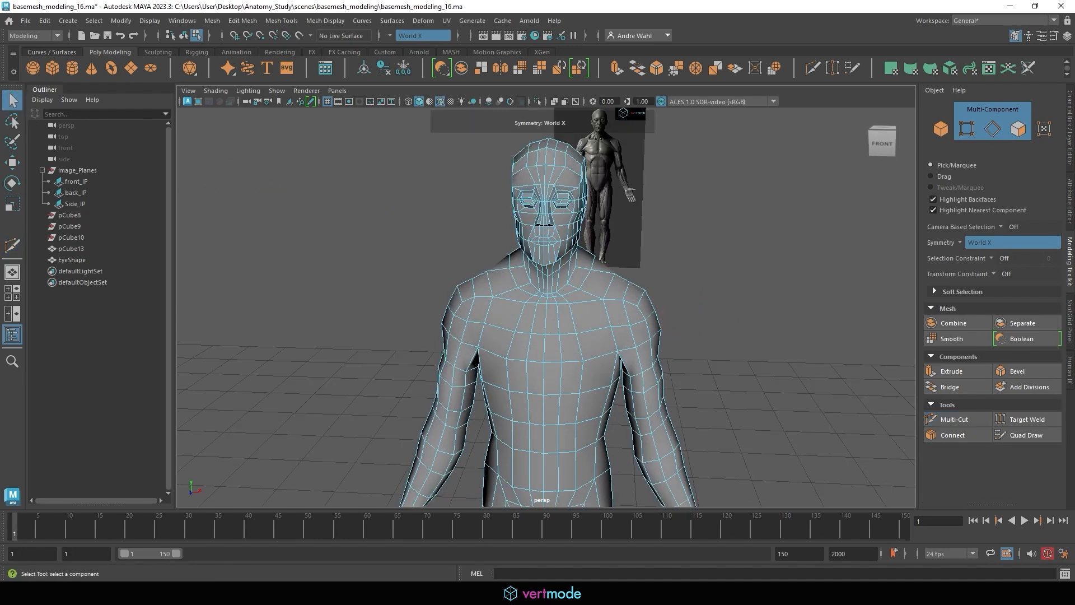
- Compare the head mesh with the reference in the front view and return to edge selection in the perspective view
middle_click_drag(639, 274, 643, 283, "alt")
left_click_drag(642, 283, 638, 298, "alt")
right_click_drag(639, 297, 664, 269, "alt")
left_click_drag(664, 269, 493, 233, "alt")
key("space")
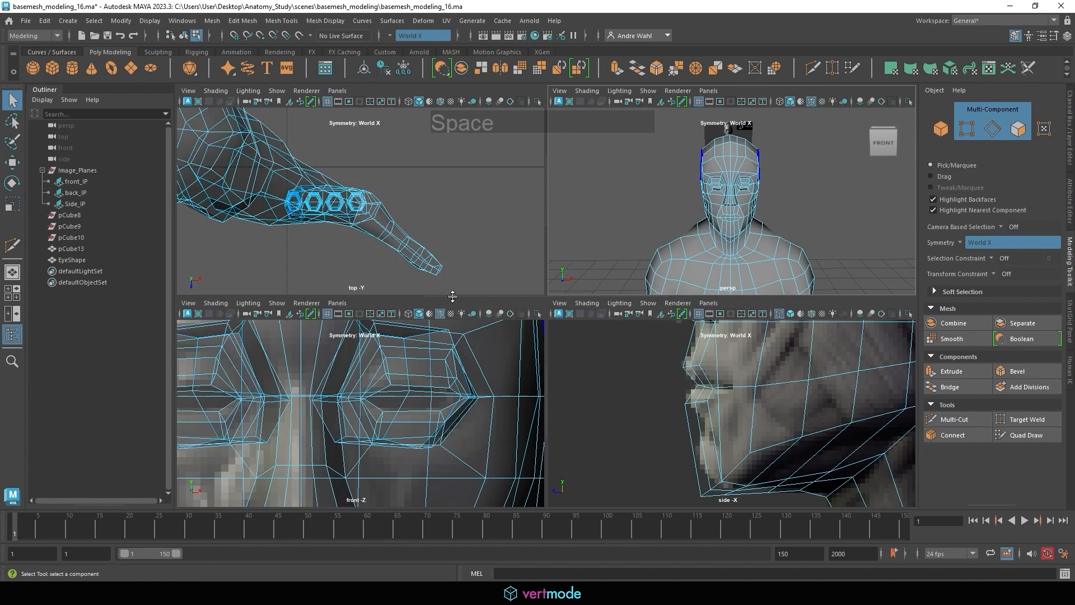
key("space")
right_click_drag(377, 202, 443, 254, "alt")
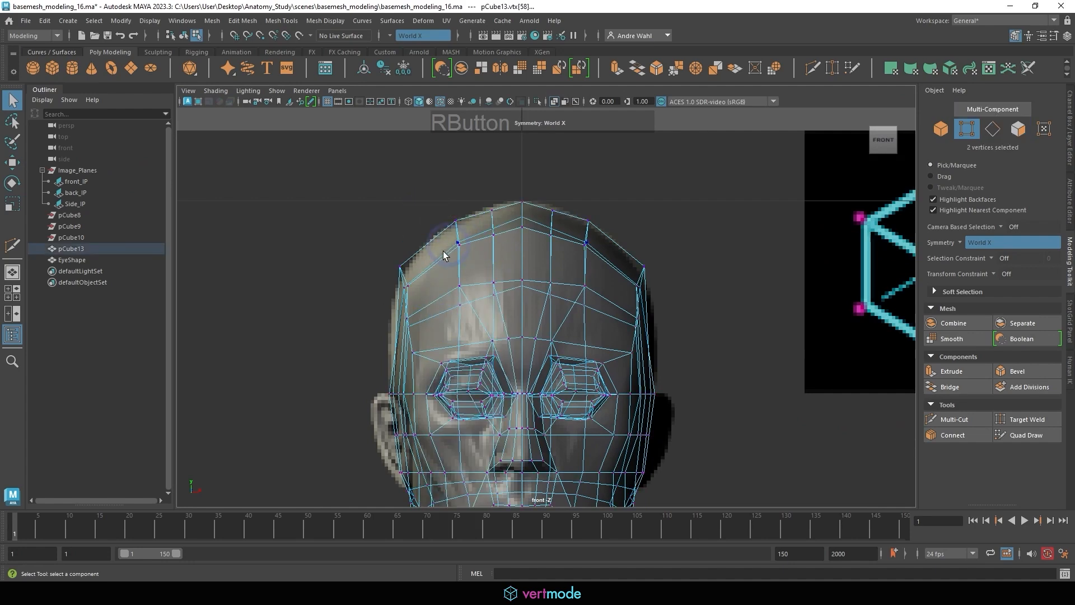
key("space")
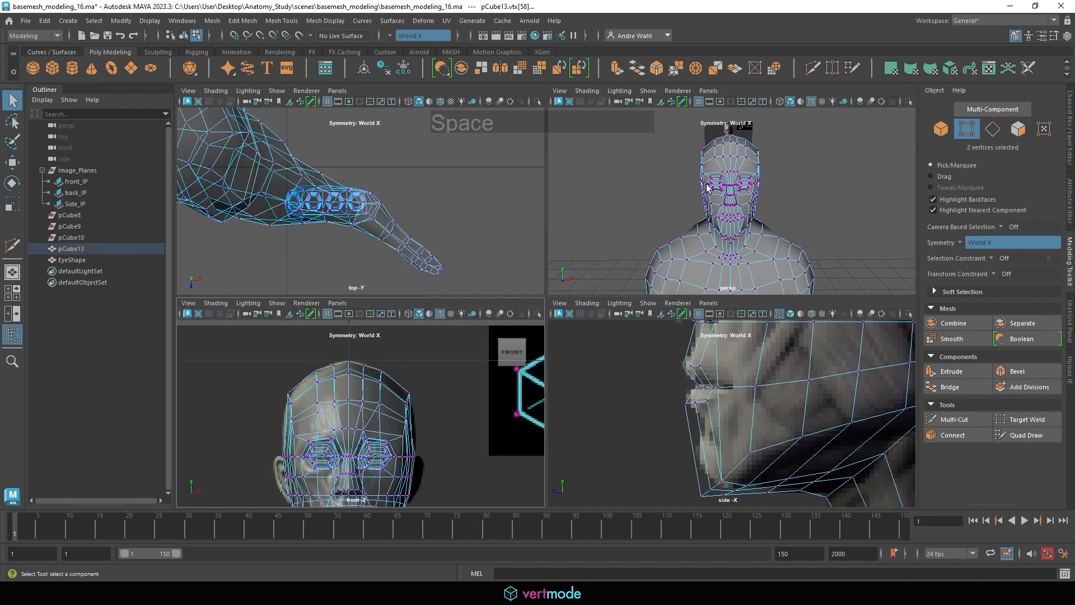
key("space")
right_click_drag(527, 201, 527, 170)
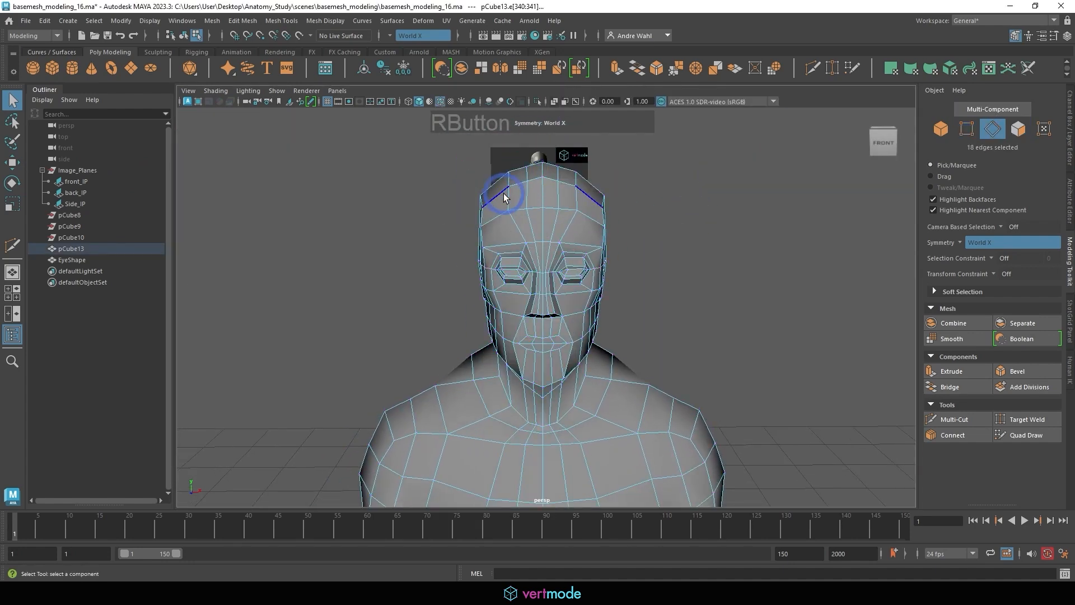
- Examine the edge flow of the head, torso and arms from the back, side and front
left_click_drag(540, 215, 768, 211, "alt")
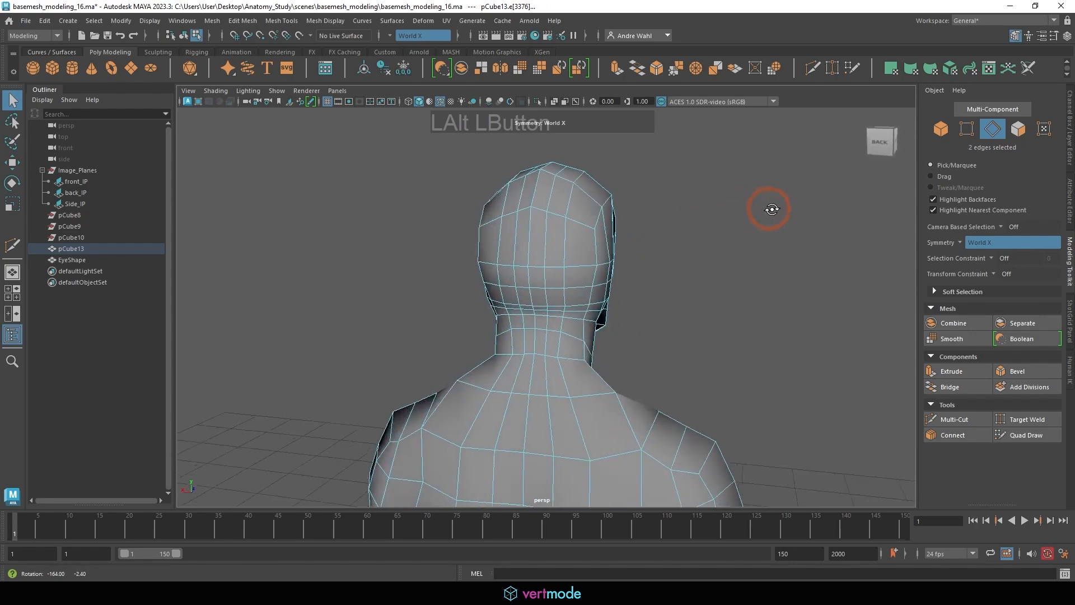
right_click_drag(768, 211, 487, 319, "alt")
middle_click_drag(487, 319, 554, 249, "alt")
left_click_drag(554, 250, 593, 211, "alt")
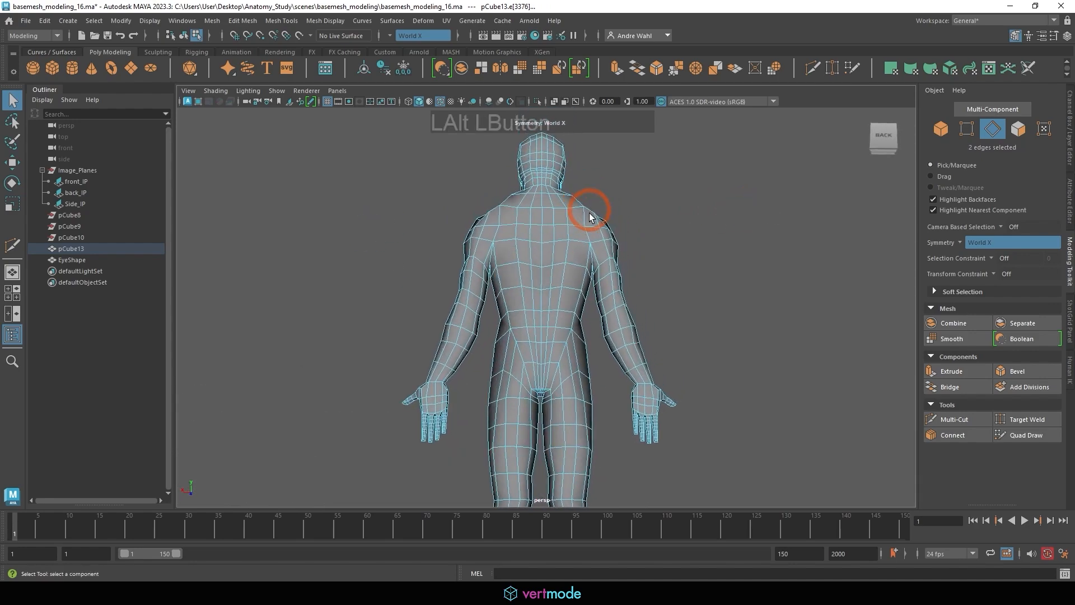
middle_click_drag(593, 211, 533, 230, "alt")
right_click_drag(532, 230, 569, 262, "alt")
middle_click_drag(570, 262, 547, 341, "alt")
left_click_drag(547, 341, 360, 372, "alt")
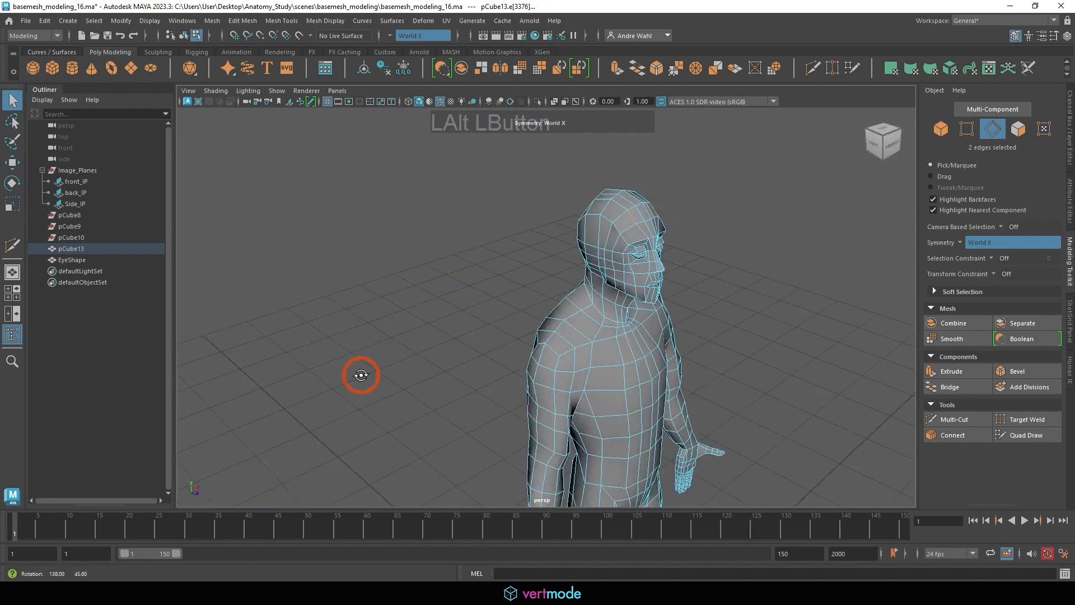
middle_click_drag(360, 372, 471, 317, "alt")
left_click_drag(470, 317, 556, 343, "alt")
middle_click_drag(557, 343, 449, 295, "alt")
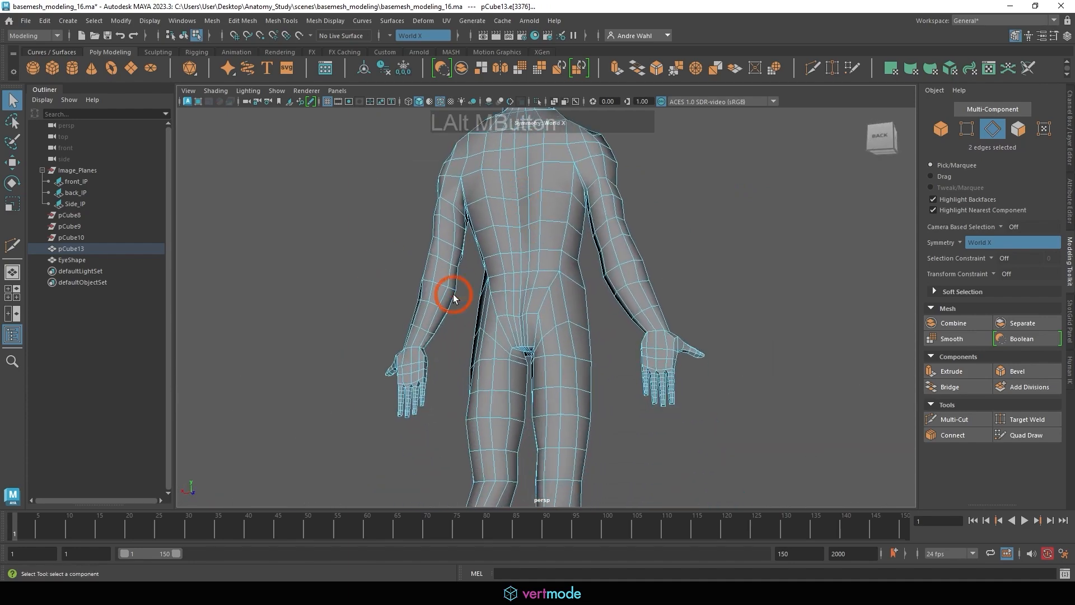
left_click_drag(448, 295, 389, 297, "alt")
middle_click_drag(388, 297, 501, 328, "alt")
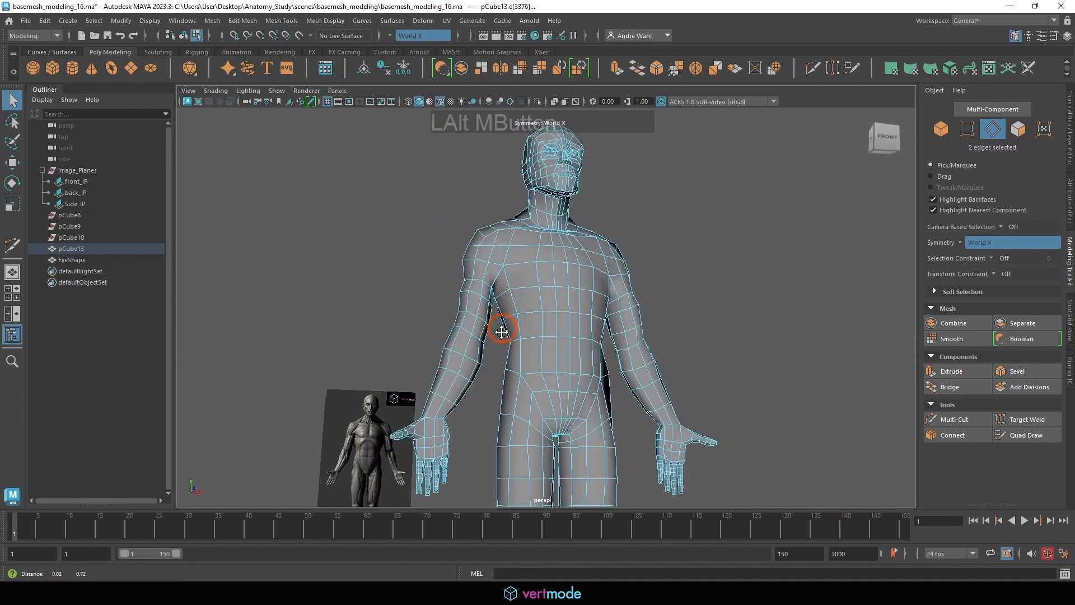
left_click_drag(502, 328, 517, 289, "alt")
middle_click_drag(533, 261, 539, 325, "alt")
scroll(543, 313, "up", 5)
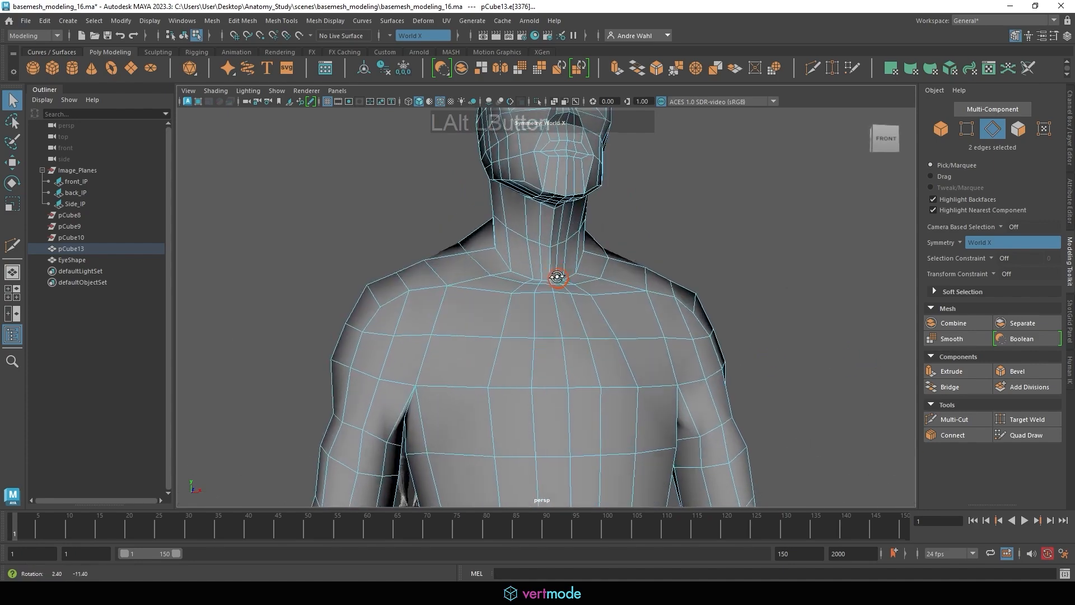
left_click_drag(559, 274, 631, 206, "alt")
double_click(557, 322, "shift")
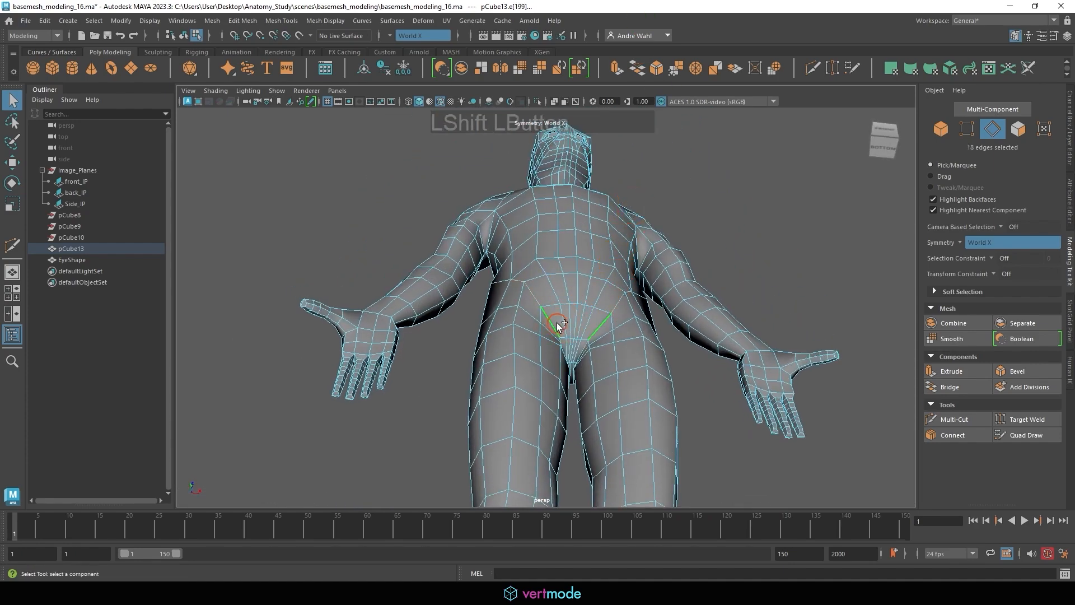
left_click_drag(596, 149, 581, 240, "alt")
middle_click_drag(581, 240, 498, 293, "alt")
right_click_drag(498, 293, 512, 220, "alt")
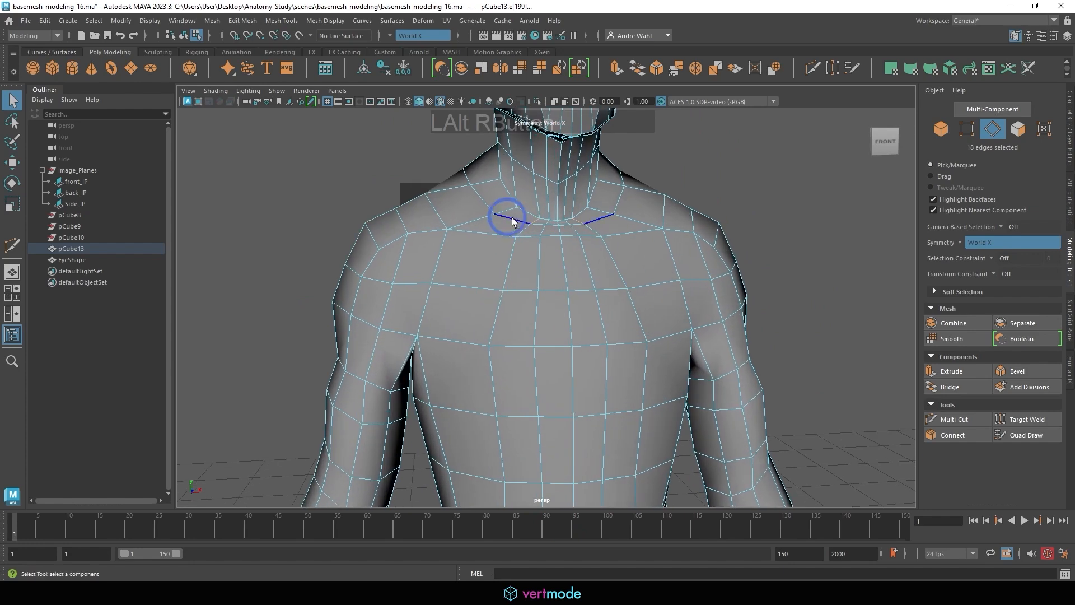
- Select the symmetric vertical edge loops running down the chest, under the crotch and up the back, and slide them outward with Slide Edge
left_click(523, 224)
left_click(585, 160)
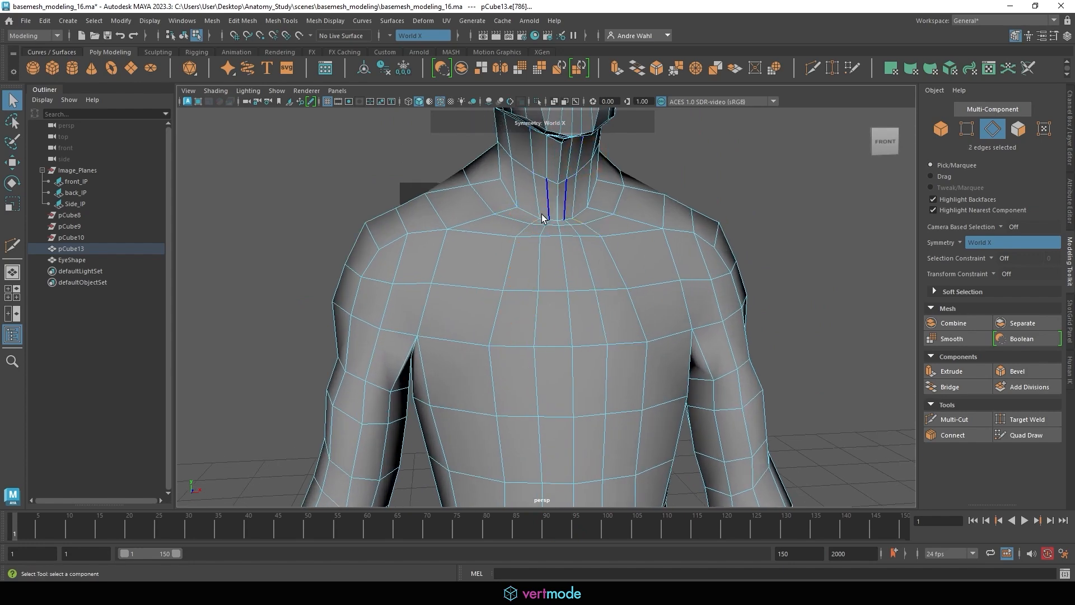
right_click_drag(582, 367, 516, 283, "alt")
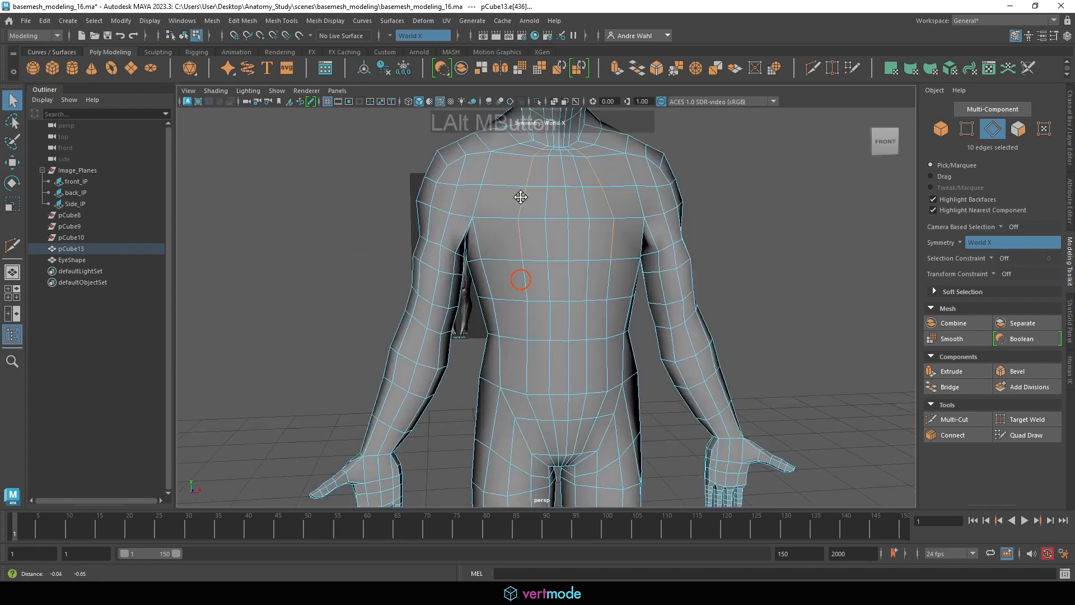
left_click_drag(516, 283, 557, 240, "alt")
double_click(556, 359, "shift")
left_click_drag(556, 359, 494, 355, "alt")
left_click(481, 372, "shift")
double_click(481, 372, "shift")
left_click_drag(482, 417, 481, 348, "alt")
middle_click_drag(486, 358, 495, 187, "alt")
left_click_drag(506, 331, 513, 279, "alt")
middle_click_drag(513, 357, 531, 300, "alt")
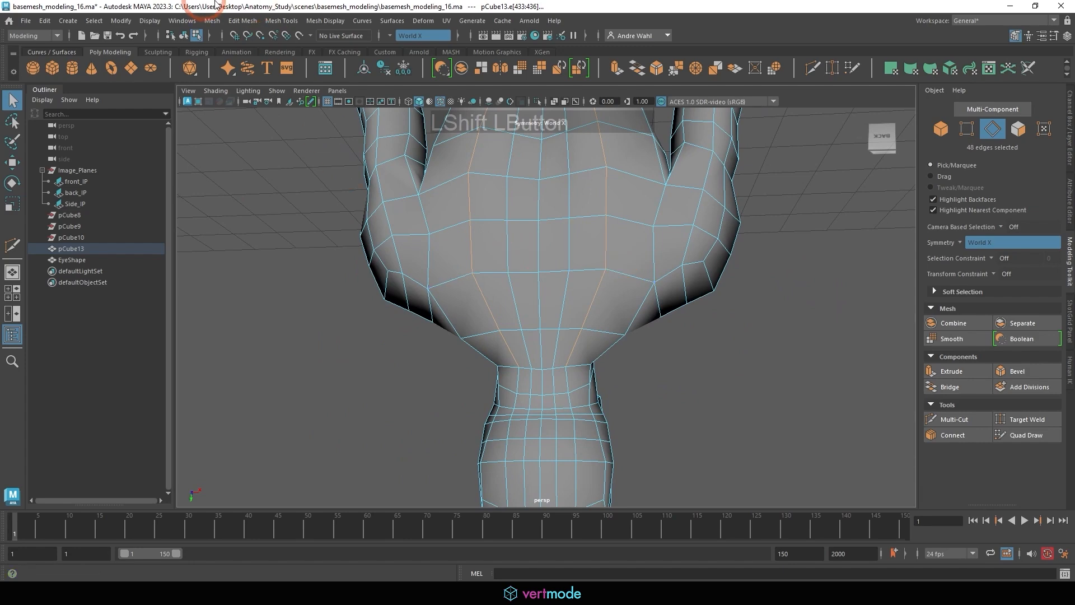
left_click(281, 21)
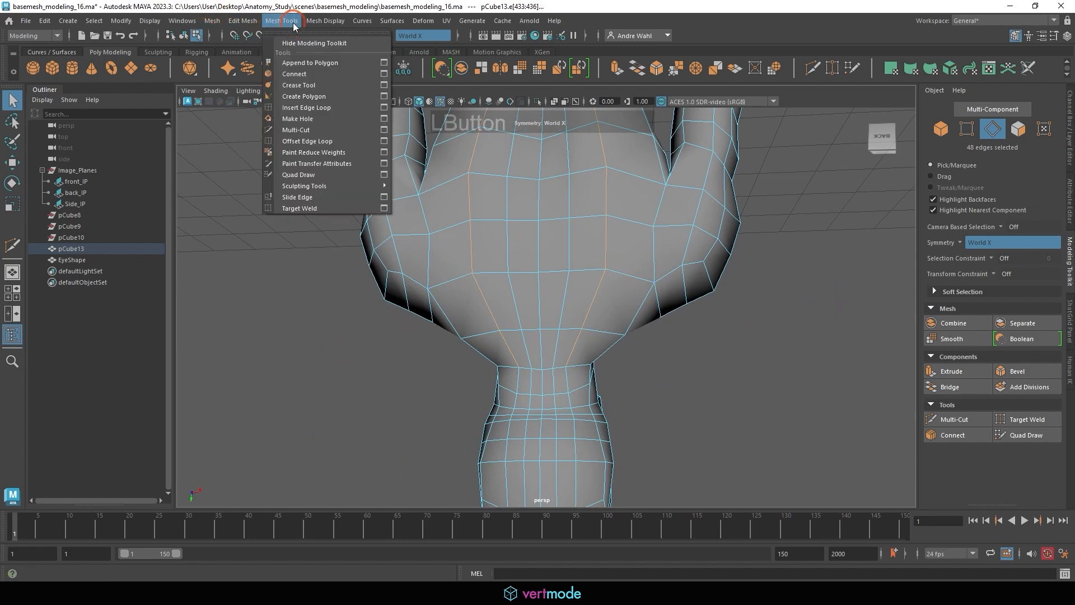
left_click(297, 197)
middle_click_drag(590, 269, 617, 281)
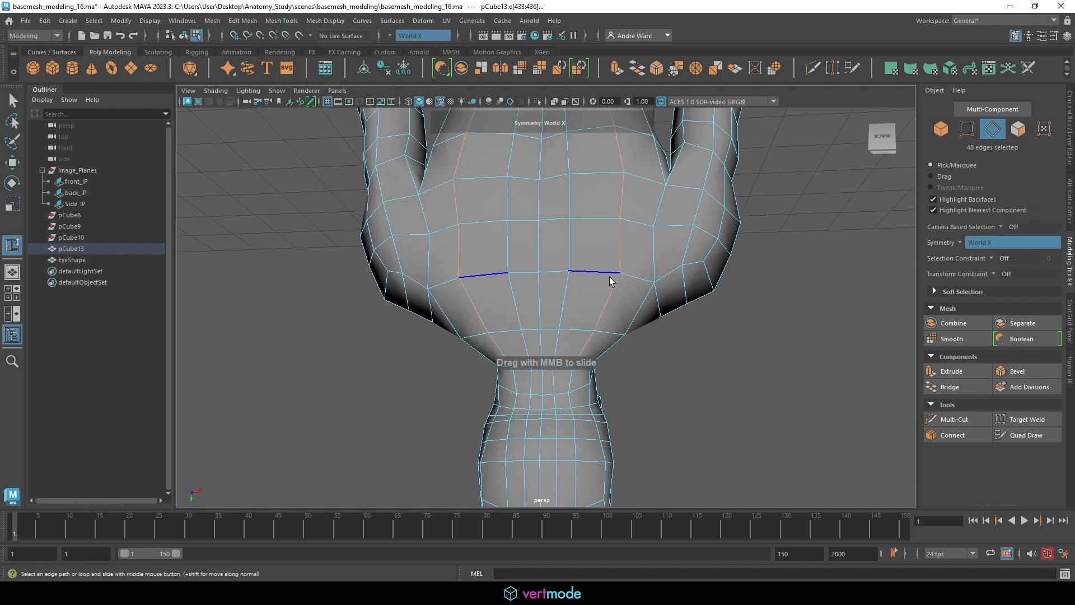
- Select the inner pair of vertical torso loops along the front and back, and adjust their spacing with Slide Edge
left_click_drag(671, 340, 557, 282, "alt")
right_click_drag(630, 353, 509, 349, "alt")
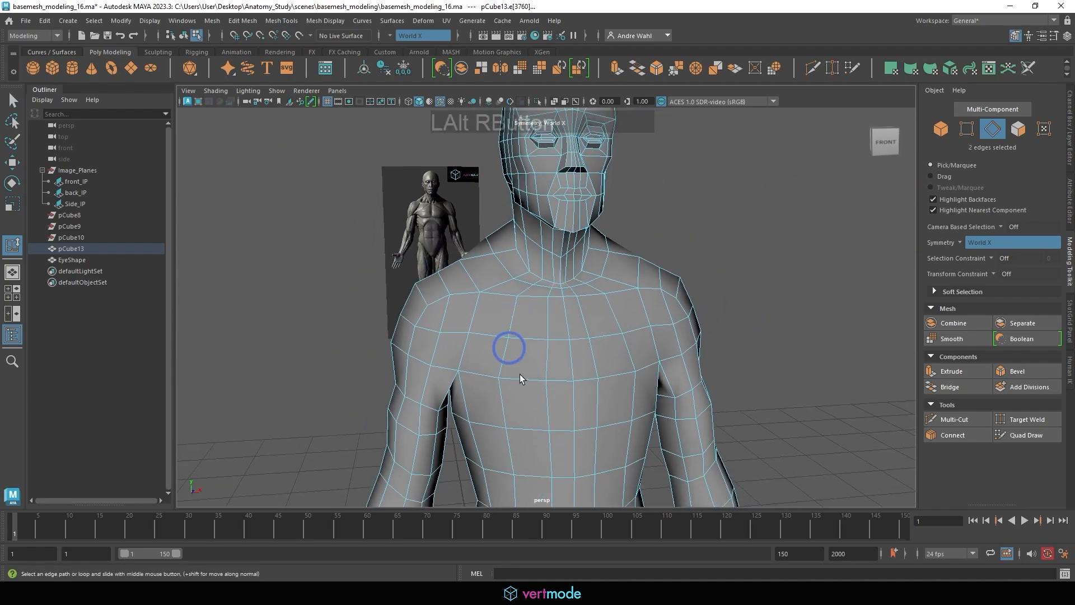
middle_click_drag(537, 481, 560, 322, "alt")
left_click_drag(554, 308, 521, 351, "alt")
right_click_drag(521, 351, 759, 409, "alt")
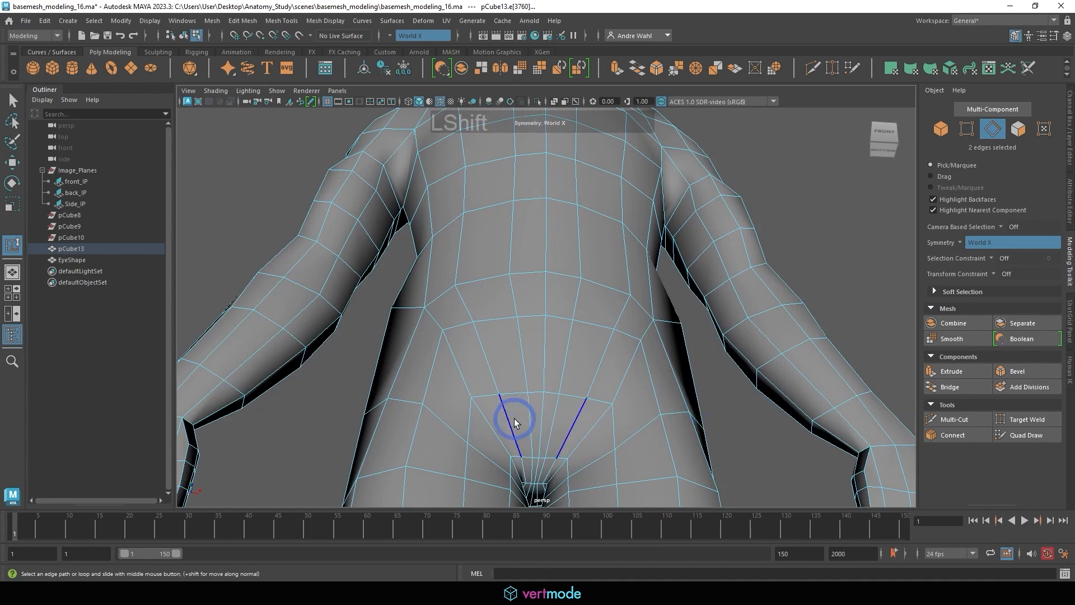
double_click(529, 424, "shift")
left_click_drag(528, 423, 539, 389, "alt")
left_click_drag(232, 386, 579, 331, "alt")
right_click_drag(580, 331, 641, 324, "alt")
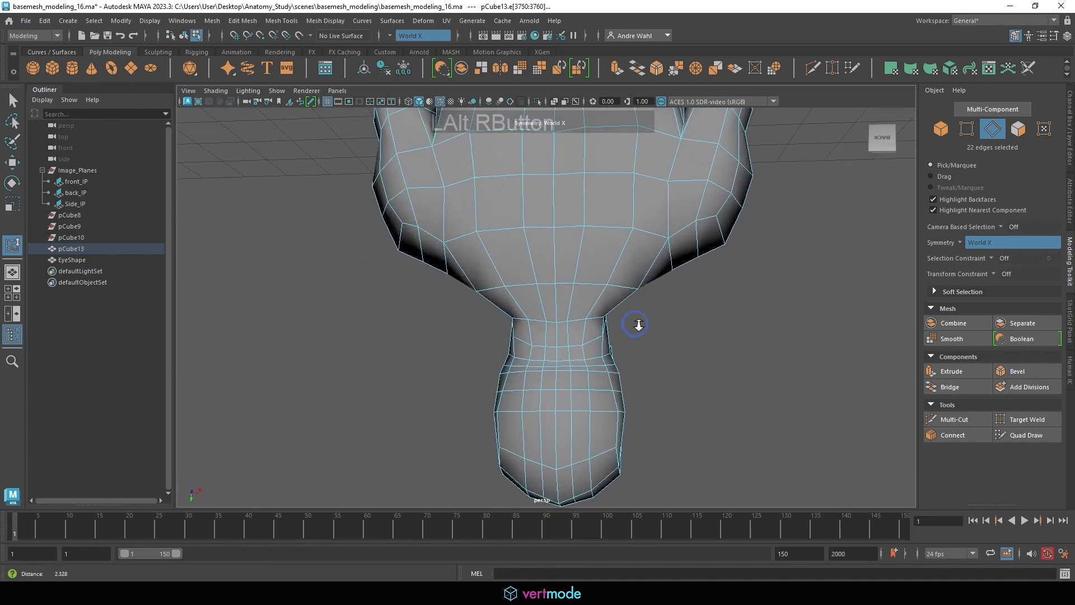
left_click(543, 306, "shift")
middle_click_drag(615, 284, 621, 395, "alt")
left_click(530, 323, "shift")
double_click(531, 219, "shift")
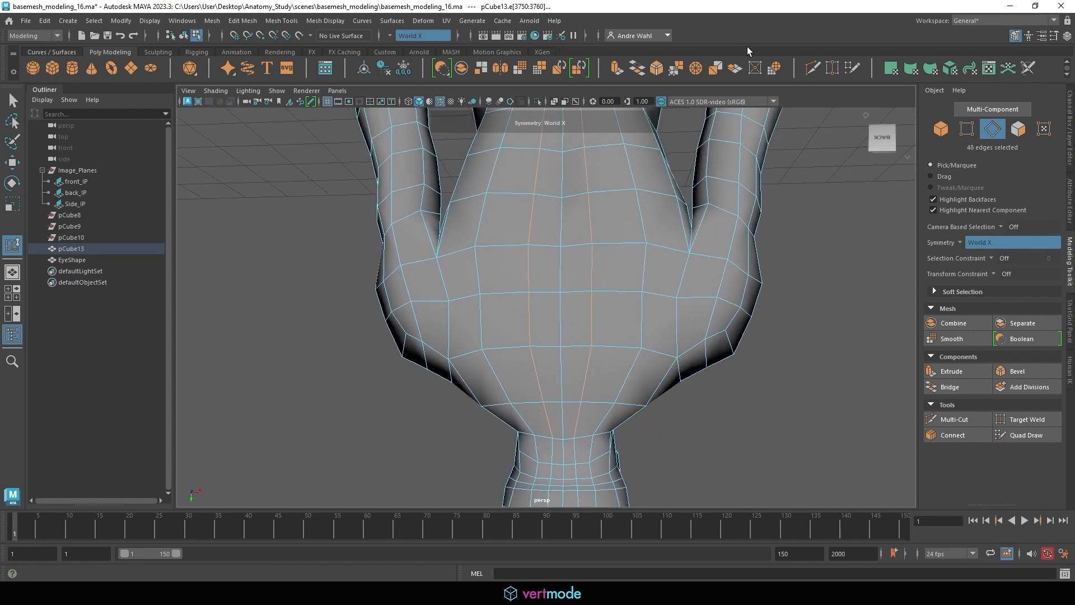
mouse_move(532, 274)
middle_mouse_down()
mouse_move(521, 264)
mouse_move(557, 284)
mouse_move(542, 284)
middle_mouse_up()
right_click_drag(540, 284, 523, 262, "alt")
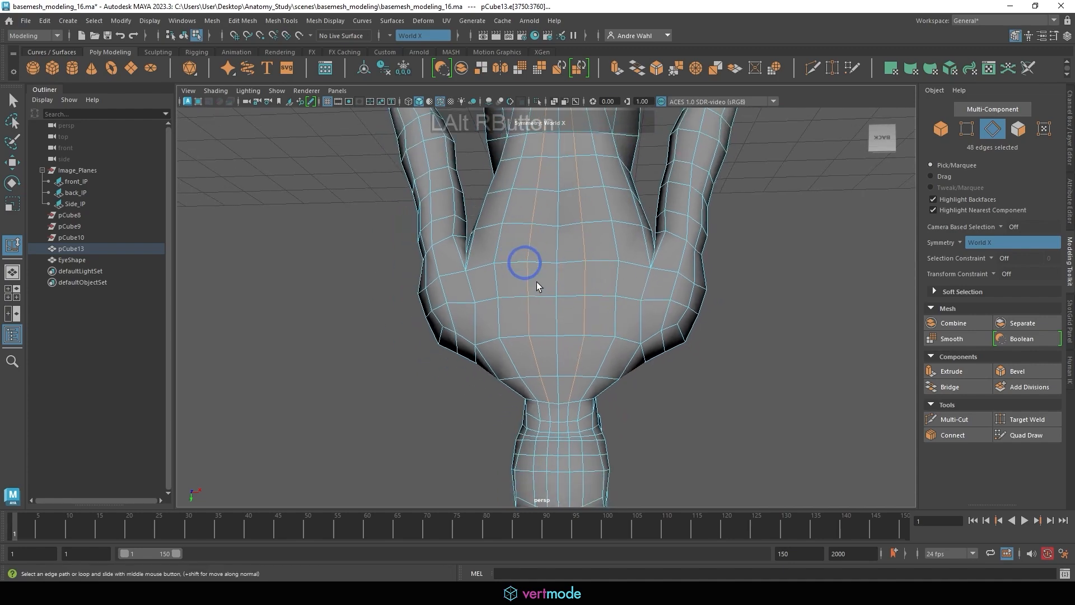
- Switch to vertex selection and move the symmetric vertex pair on the front of the chest slightly outward along X
left_click_drag(523, 261, 599, 336, "alt")
right_click_drag(599, 335, 682, 324, "alt")
left_click_drag(681, 324, 619, 308, "alt")
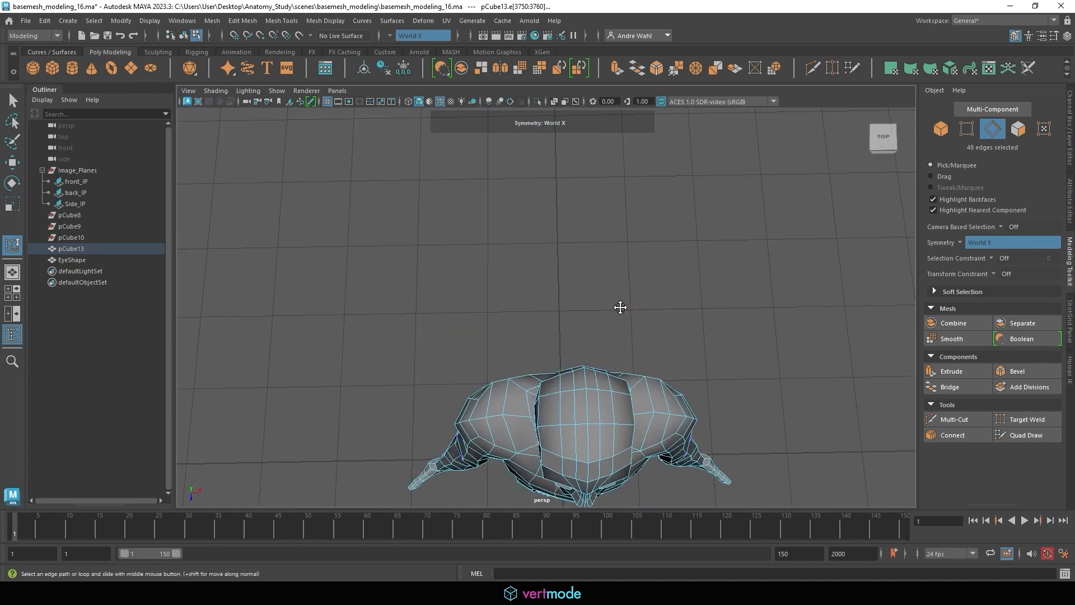
middle_click_drag(619, 307, 620, 187, "alt")
right_click_drag(619, 187, 905, 291, "alt")
right_click_drag(627, 286, 585, 246)
left_click(515, 284)
key("w")
left_click_drag(522, 319, 518, 321)
left_click(551, 309)
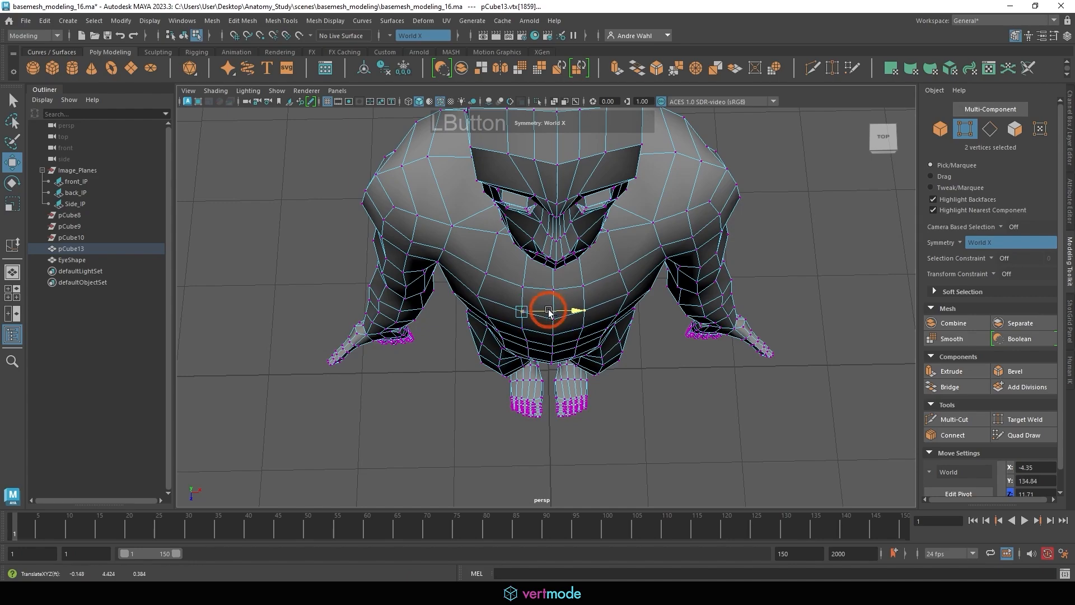
left_click_drag(548, 313, 564, 229, "alt")
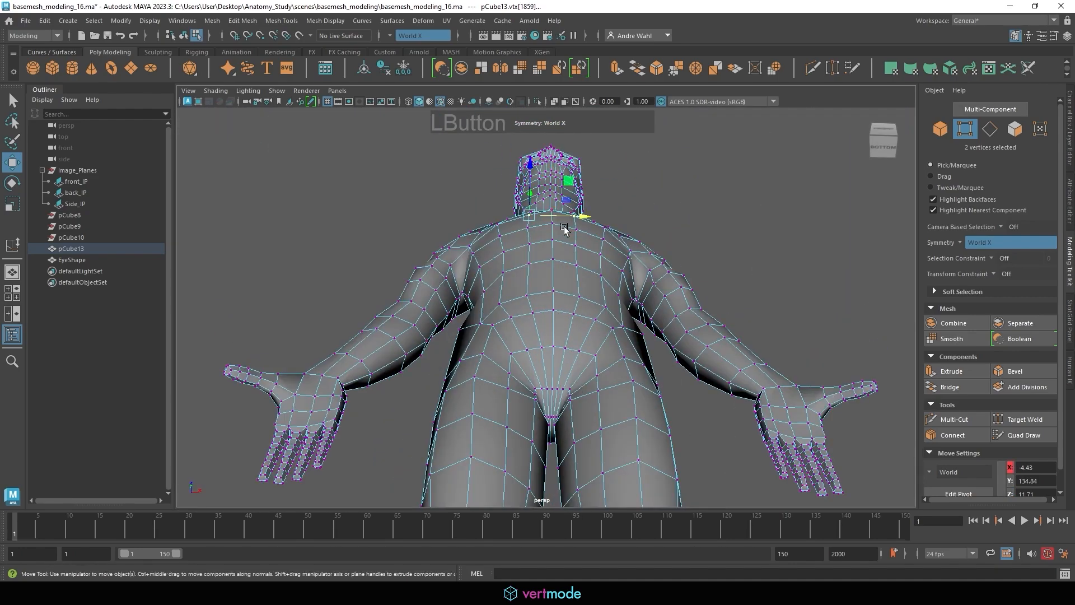
- Preview the smoothed body in object selection, return to the unsmoothed display, and examine the edge flow of the face
key("3")
right_click_drag(587, 264, 658, 229)
left_click(720, 209)
left_click_drag(536, 199, 572, 288, "alt")
left_click(576, 250)
key("1")
middle_click_drag(540, 168, 535, 355, "alt")
right_click_drag(537, 350, 943, 302, "alt")
middle_click_drag(424, 316, 428, 204, "alt")
right_click_drag(437, 210, 647, 261, "alt")
middle_click_drag(439, 236, 455, 335, "alt")
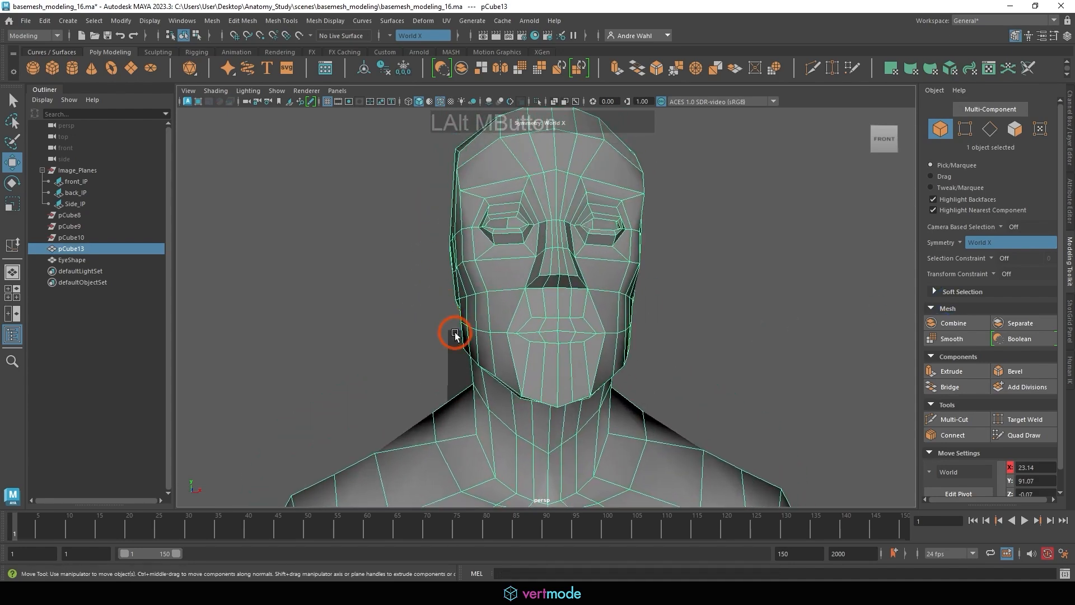
left_click_drag(449, 315, 458, 339, "alt")
- Select the symmetric vertical edge loops over the back of the head and slide them outward with Slide Edge
middle_click_drag(585, 144, 582, 269, "alt")
right_click_drag(581, 269, 539, 200, "alt")
left_click(514, 253)
left_click_drag(518, 254, 718, 312, "alt")
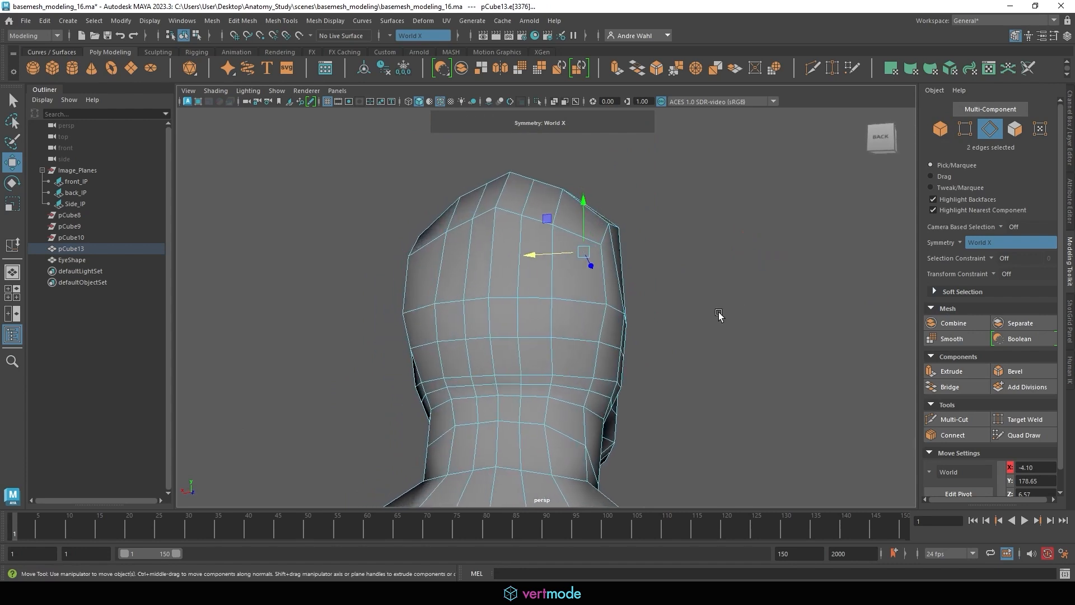
middle_click_drag(718, 311, 567, 300, "alt")
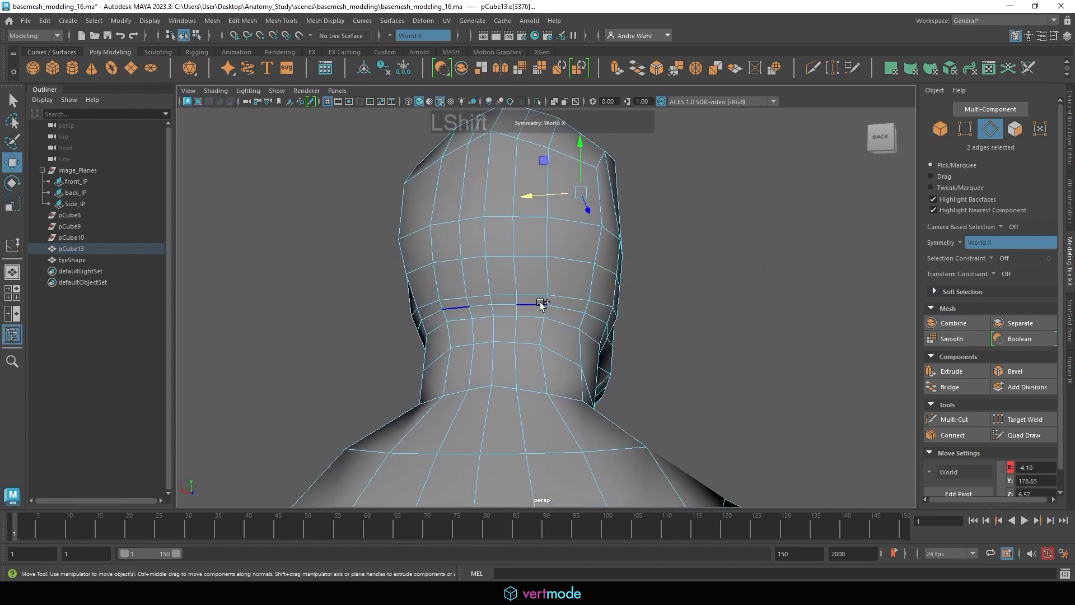
double_click(547, 297, "shift")
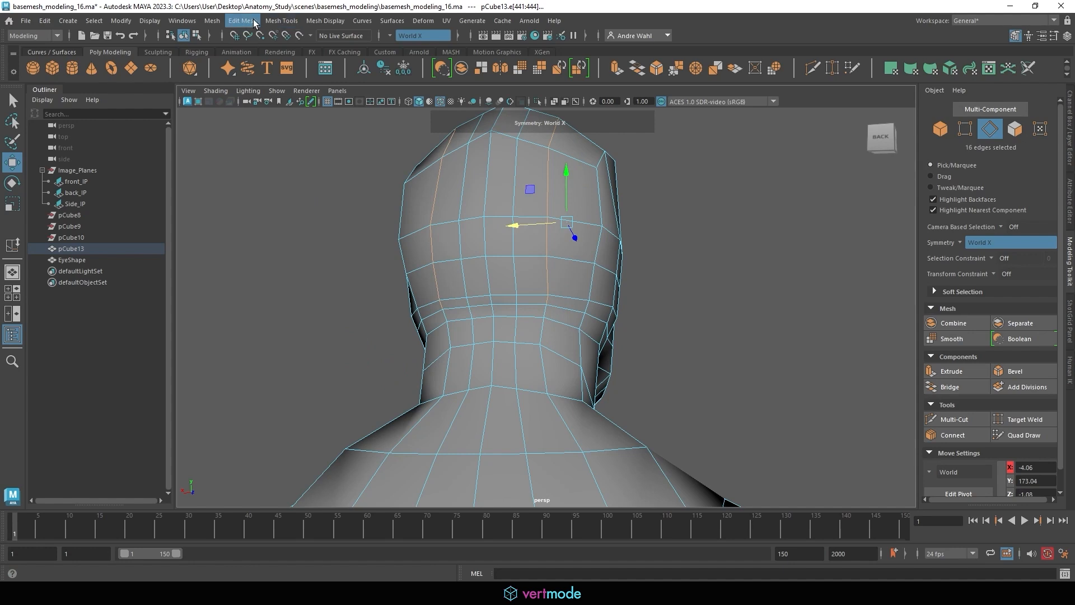
left_click(281, 21)
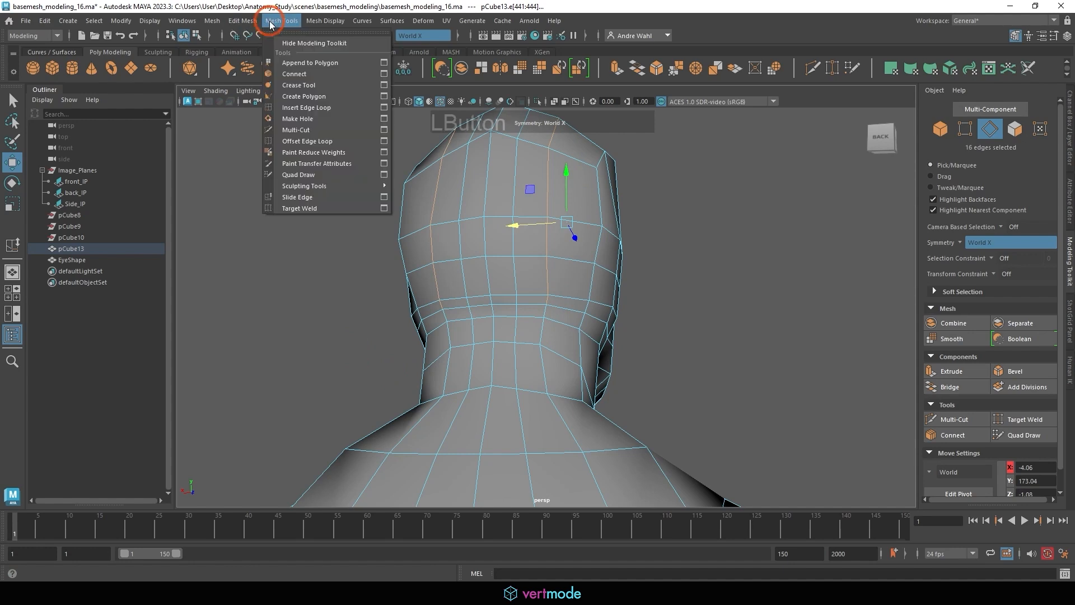
left_click(309, 197)
middle_click_drag(612, 243, 539, 202)
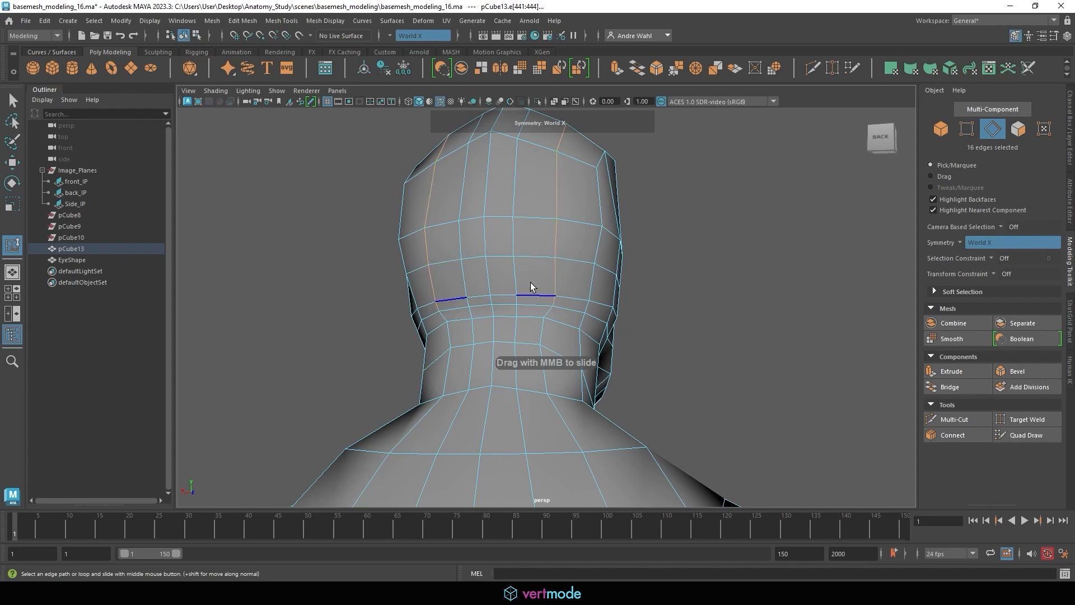
- Select the upper segments of the outer vertical loops near the crown and slide them further outward
left_click(516, 300)
left_click_drag(650, 269, 518, 247, "alt")
left_click_drag(518, 205, 549, 202, "alt")
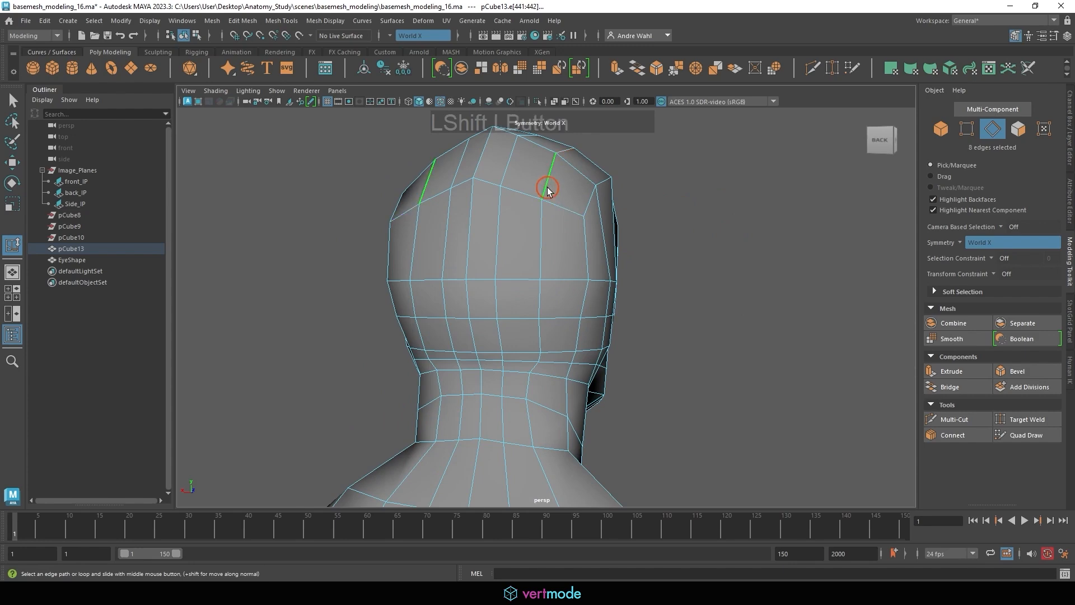
middle_click_drag(564, 188, 535, 184)
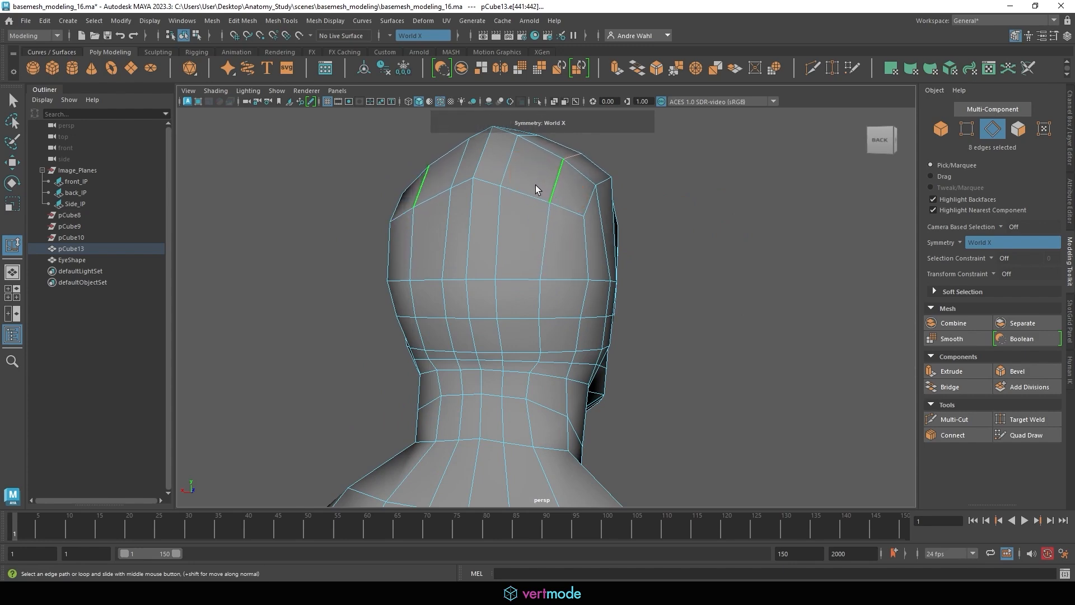
- Select the inner pair of vertical loops over the skull, from the nape to the forehead, and space them out with Slide Edge
left_click(509, 170)
left_click(506, 261)
left_click_drag(503, 355, 434, 276, "alt")
left_click(526, 196)
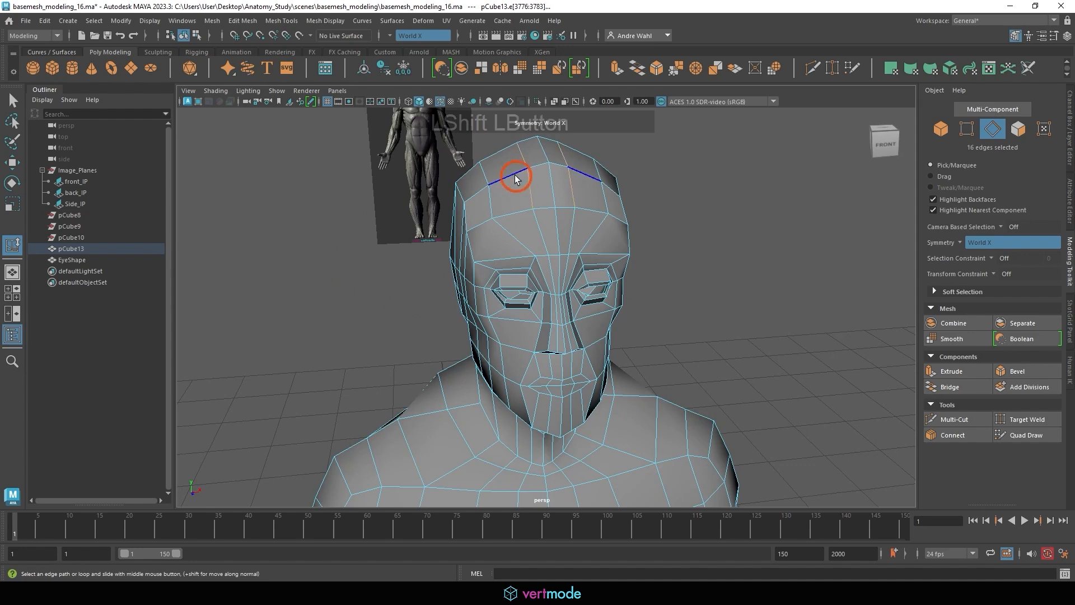
left_click(529, 197)
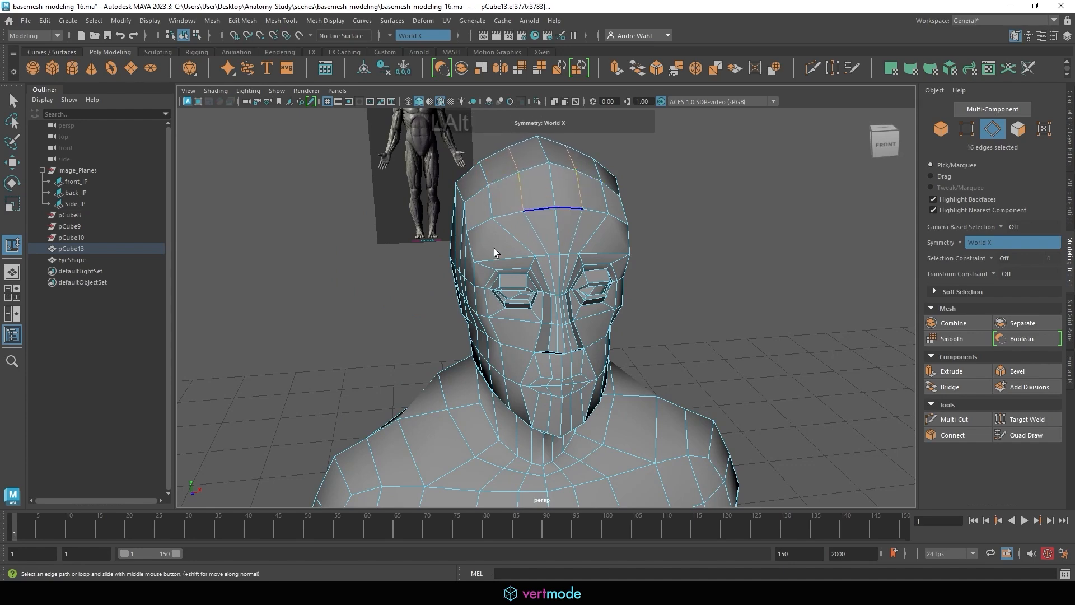
- Move the symmetric vertex pairs of the two edge rows at the base of the skull inward along X
left_click_drag(494, 253, 597, 342, "alt")
middle_click_drag(596, 342, 531, 271, "alt")
right_click_drag(531, 270, 600, 283, "alt")
right_click_drag(539, 240, 488, 224)
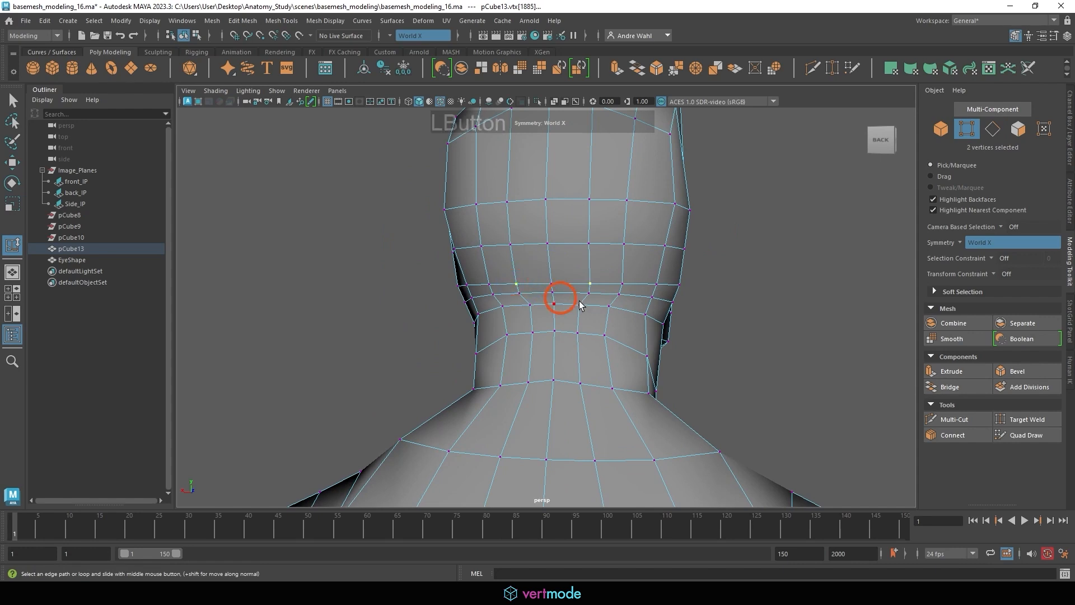
key("w")
left_click(488, 278)
key("ctrl+z")
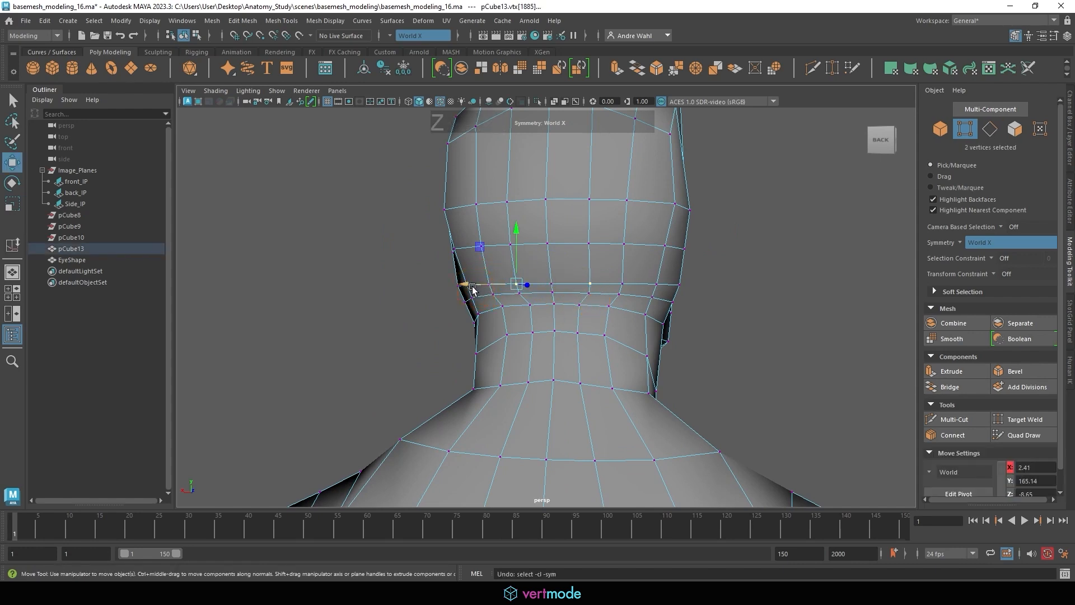
left_click_drag(471, 285, 496, 294)
left_click(515, 301)
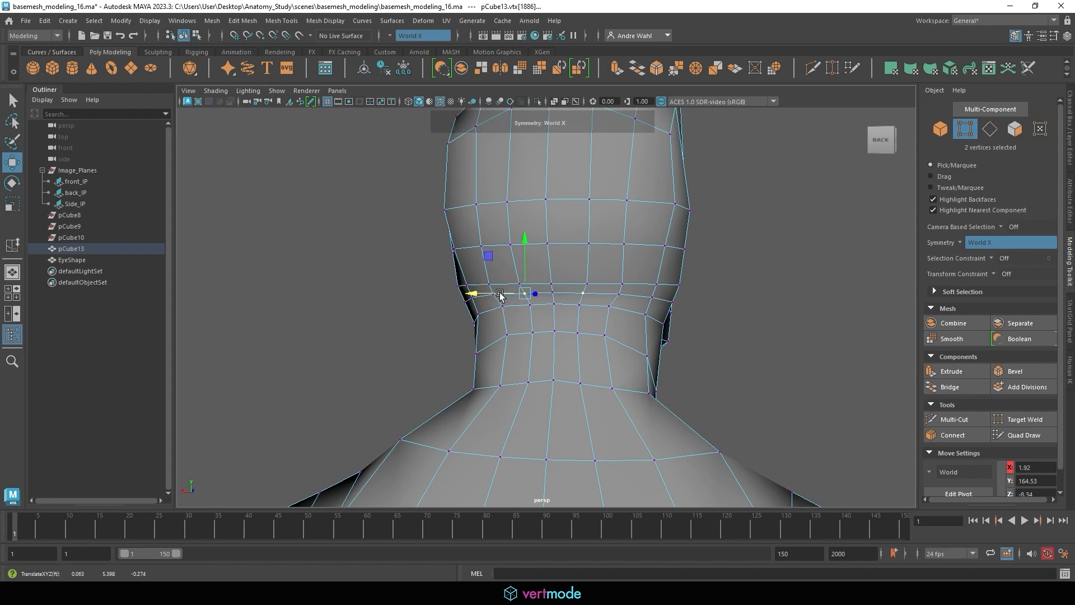
- In the front view, move the symmetric vertex groups along the top and sides of the skull to match the reference outline
right_click_drag(500, 295, 414, 224, "alt")
left_click_drag(414, 224, 734, 268, "alt")
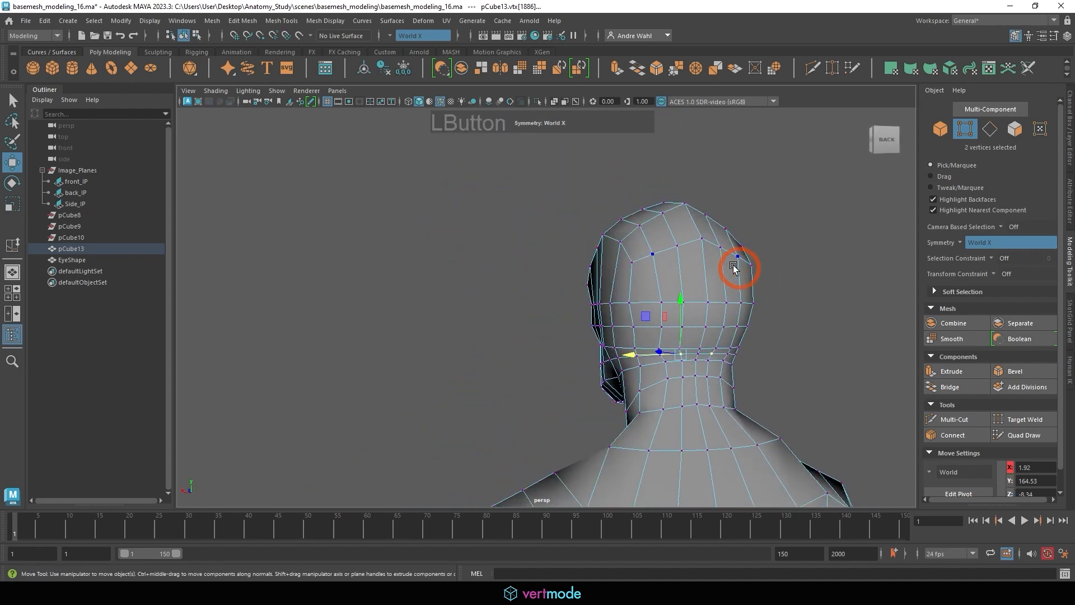
key("space")
key("space")
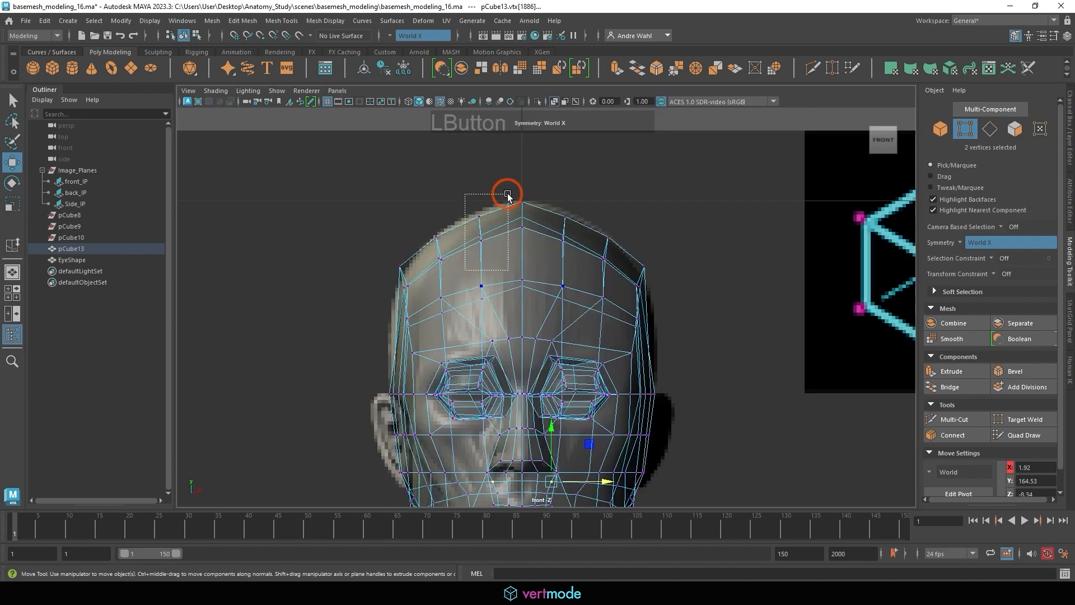
left_click_drag(508, 193, 475, 184)
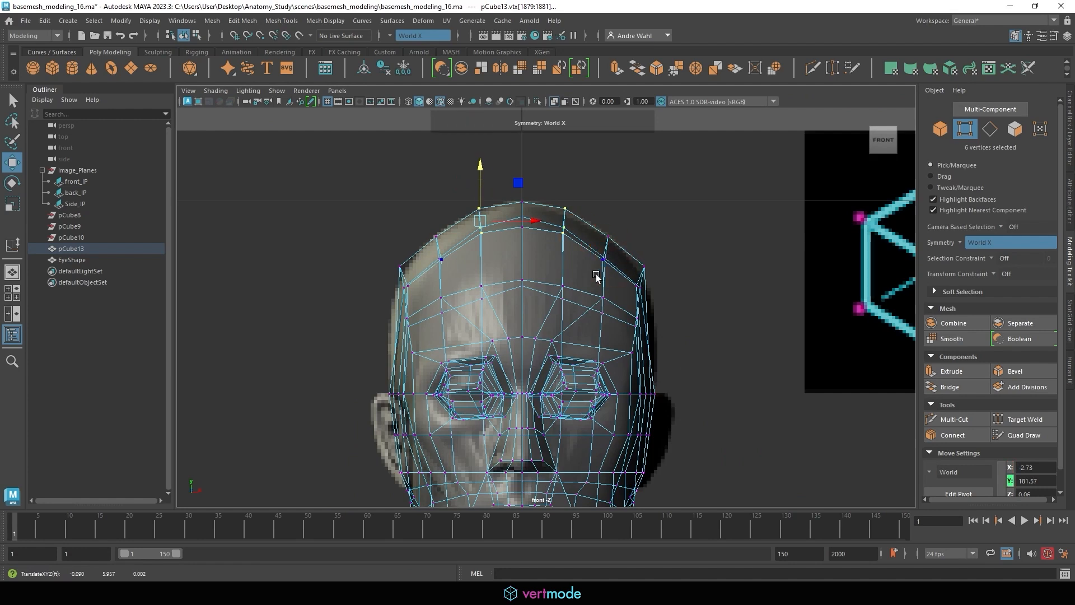
left_click_drag(595, 274, 605, 213)
left_click_drag(626, 303, 668, 292)
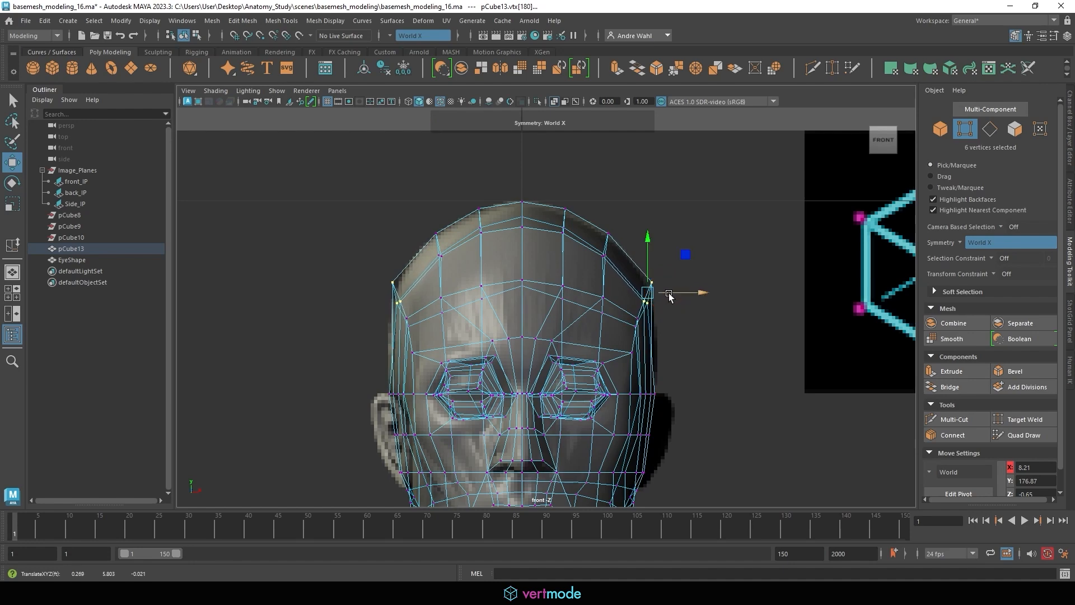
left_click_drag(600, 279, 618, 225)
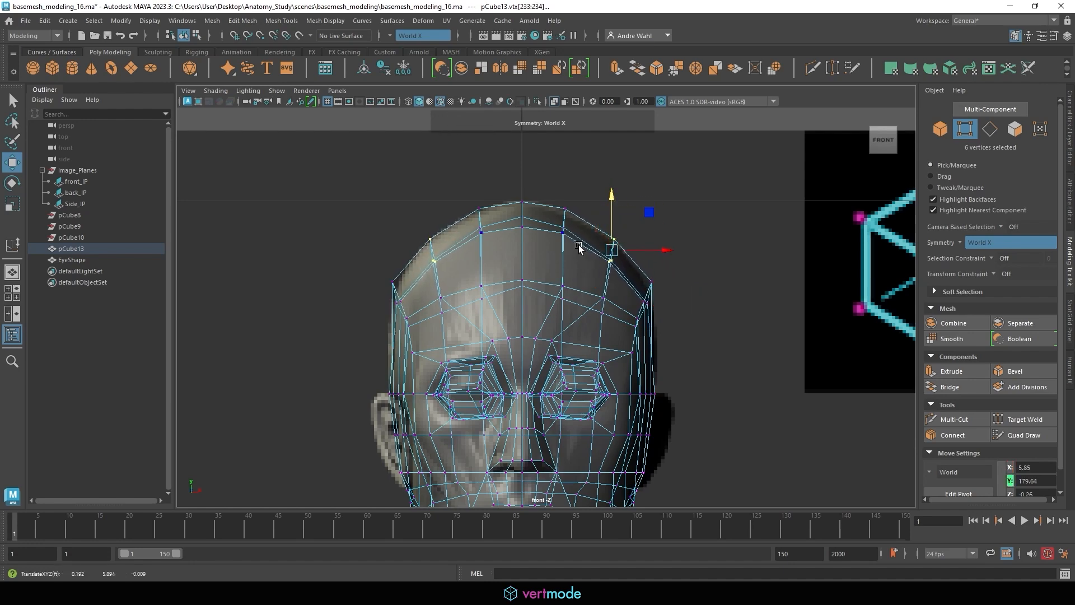
left_click_drag(586, 163, 571, 196)
- In the perspective view, raise the symmetric vertex pair at the temples, just above the outer ends of the brows
key("space")
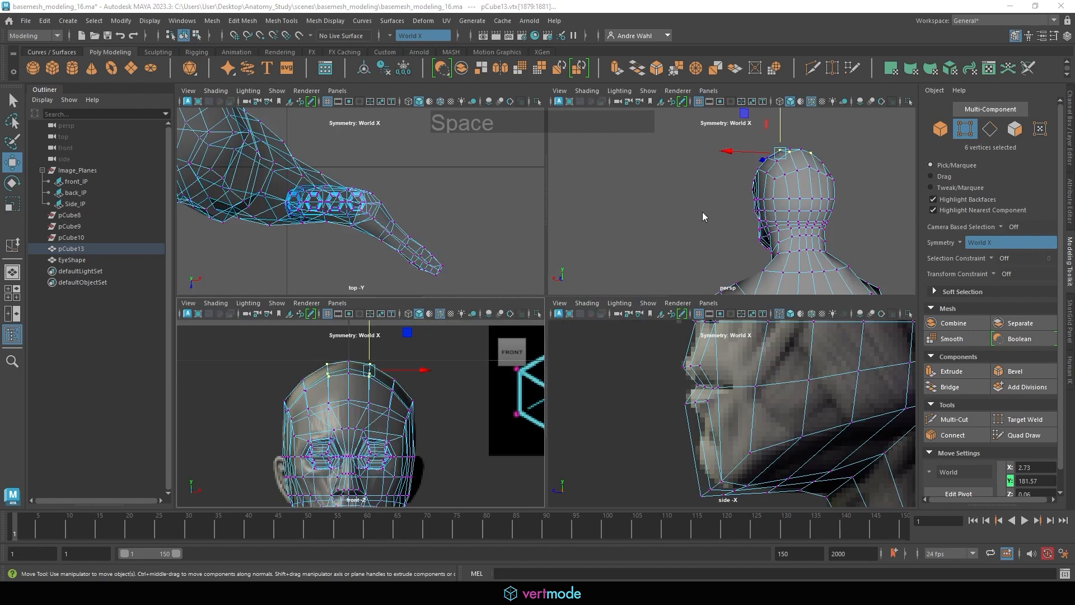
key("space")
left_click_drag(636, 216, 371, 214, "alt")
middle_click_drag(465, 220, 570, 164, "alt")
right_click_drag(576, 171, 679, 202, "alt")
left_click(438, 164)
mouse_move(465, 168)
left_mouse_down("alt")
mouse_move(448, 180)
mouse_move(460, 180)
left_mouse_up("alt")
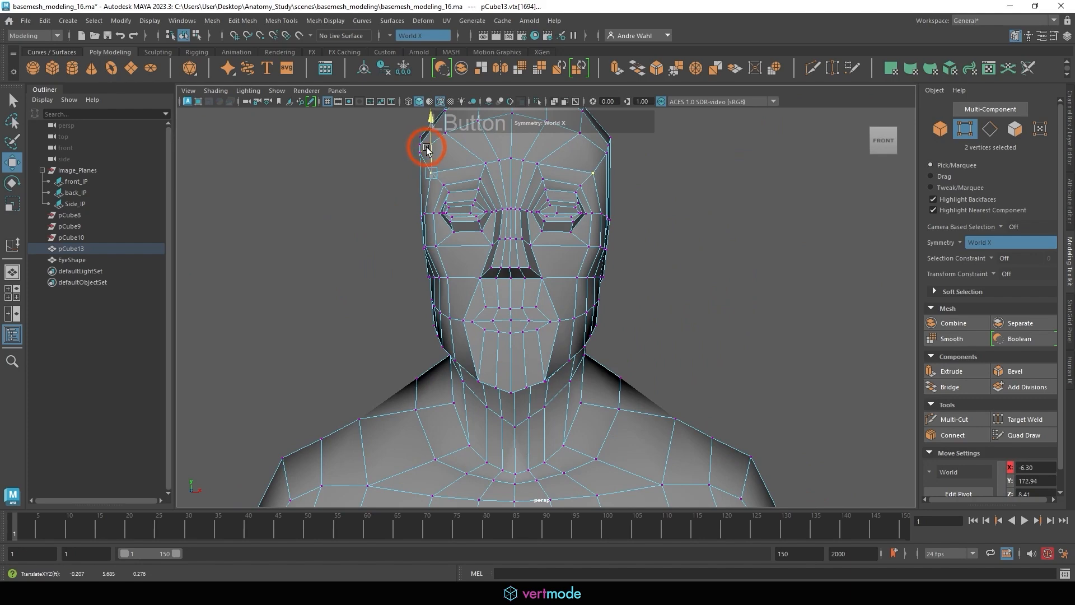
middle_click_drag(551, 212, 564, 240, "alt")
right_click_drag(640, 252, 674, 266, "alt")
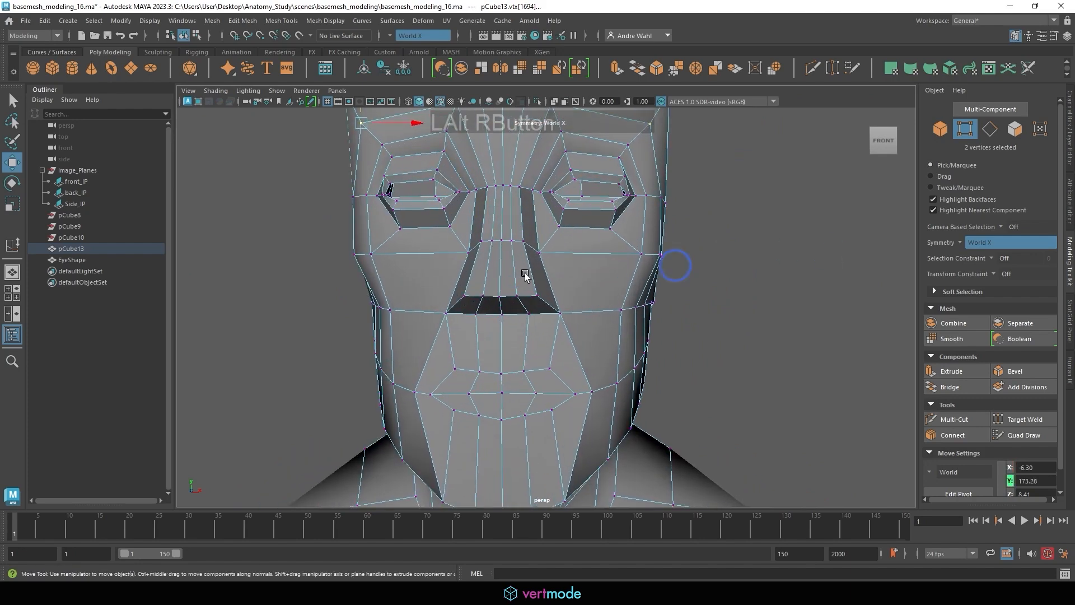
- Move the symmetric vertex pairs at the nose bridge and lower nose along Z to shape the nose profile
left_click_drag(524, 275, 509, 227, "alt")
middle_click_drag(506, 189, 527, 263, "alt")
right_click_drag(577, 264, 616, 278, "alt")
left_click_drag(597, 277, 626, 276, "alt")
left_click_drag(562, 164, 557, 148, "alt")
middle_click_drag(557, 149, 536, 234, "alt")
right_click_drag(537, 234, 565, 241, "alt")
left_click_drag(511, 211, 510, 206)
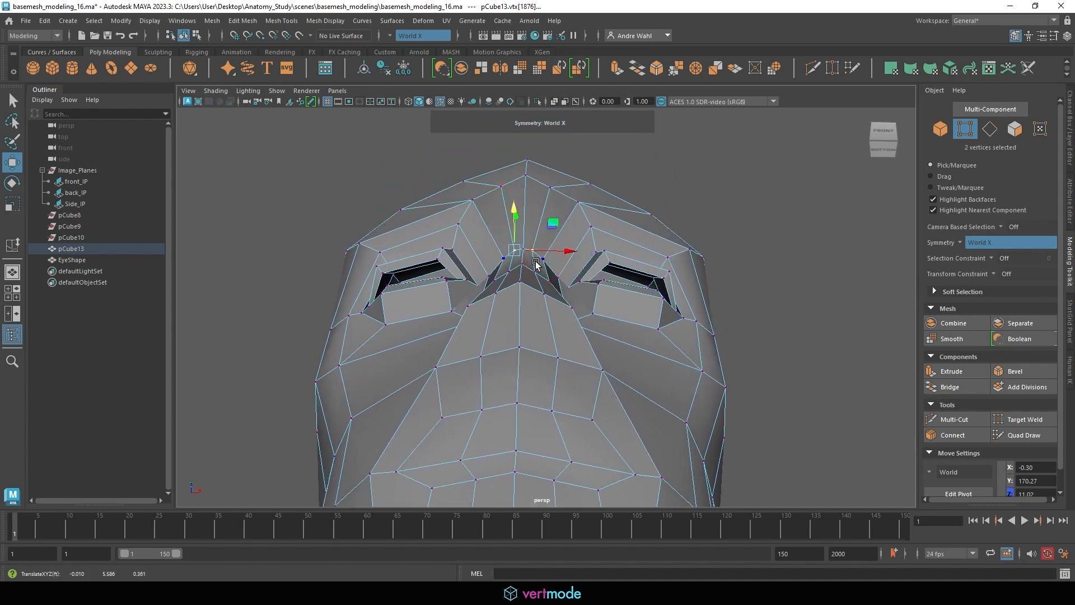
left_click(533, 235)
left_click(487, 268)
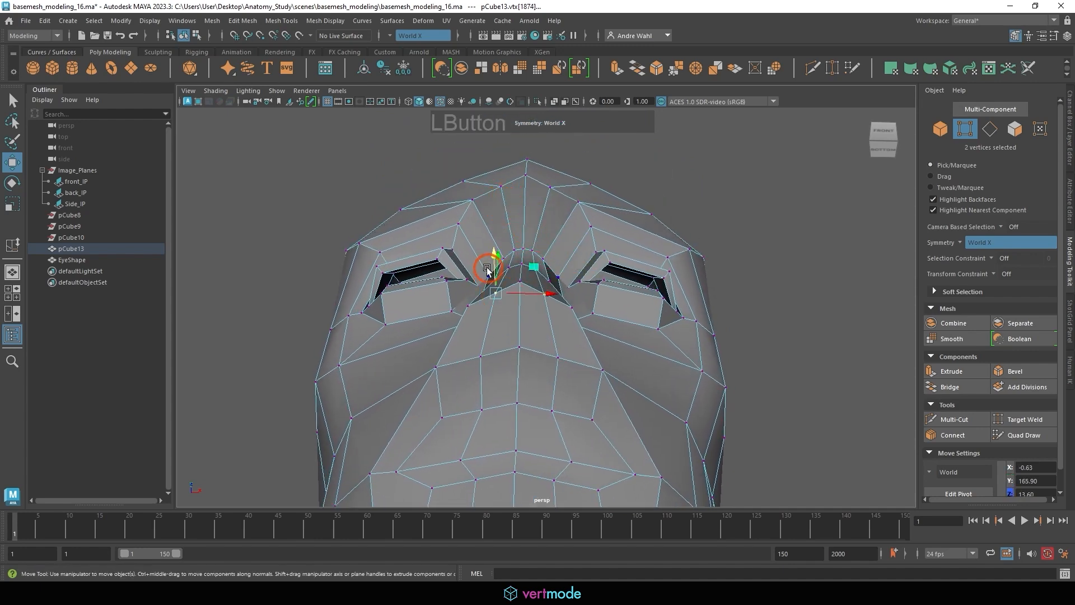
- In the front view, adjust the heights of the upper lip's centre vertex and symmetric pairs to follow the reference lip line
left_click_drag(578, 302, 100, 346, "alt")
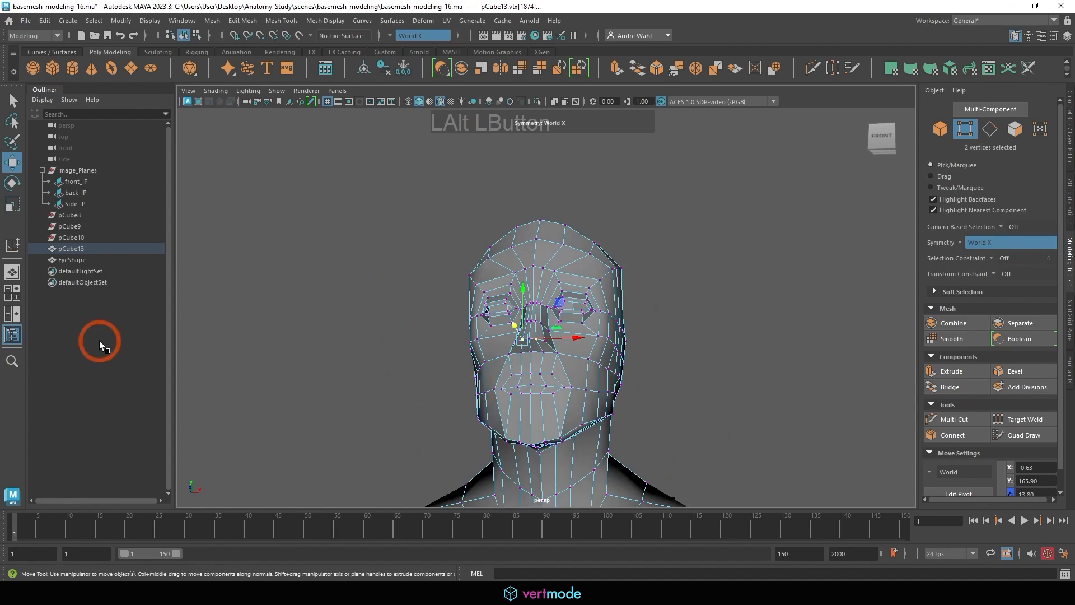
left_click_drag(495, 356, 562, 203, "alt")
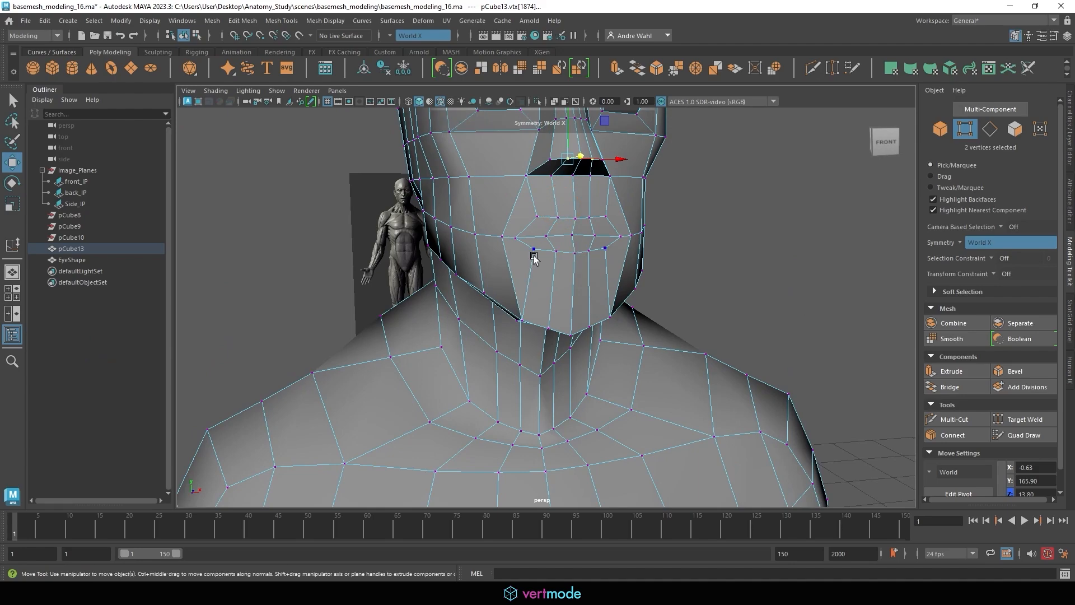
key("space")
key("space")
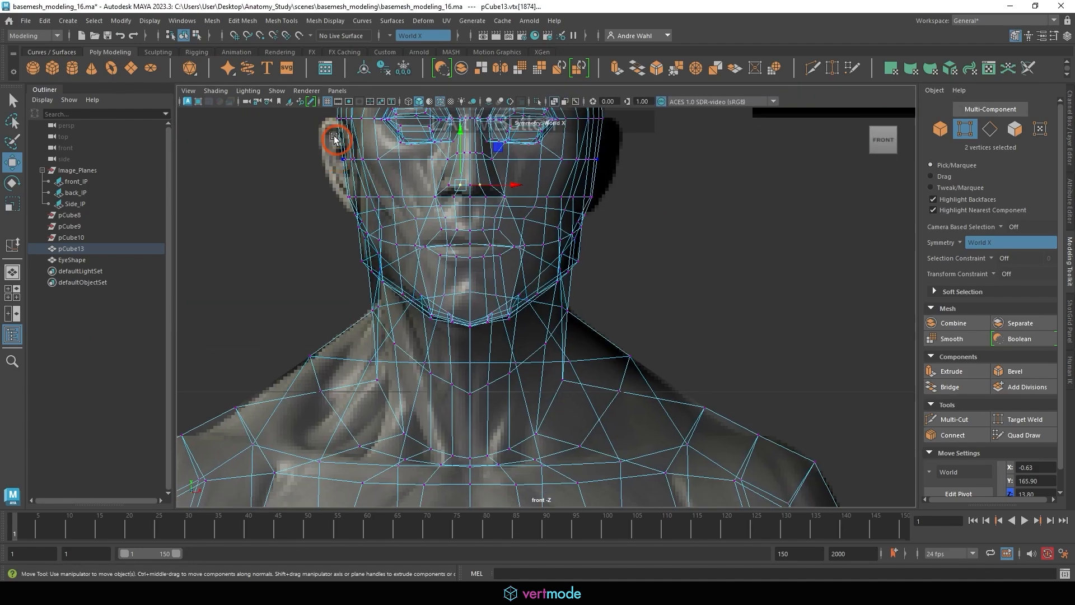
right_click_drag(449, 261, 633, 348, "alt")
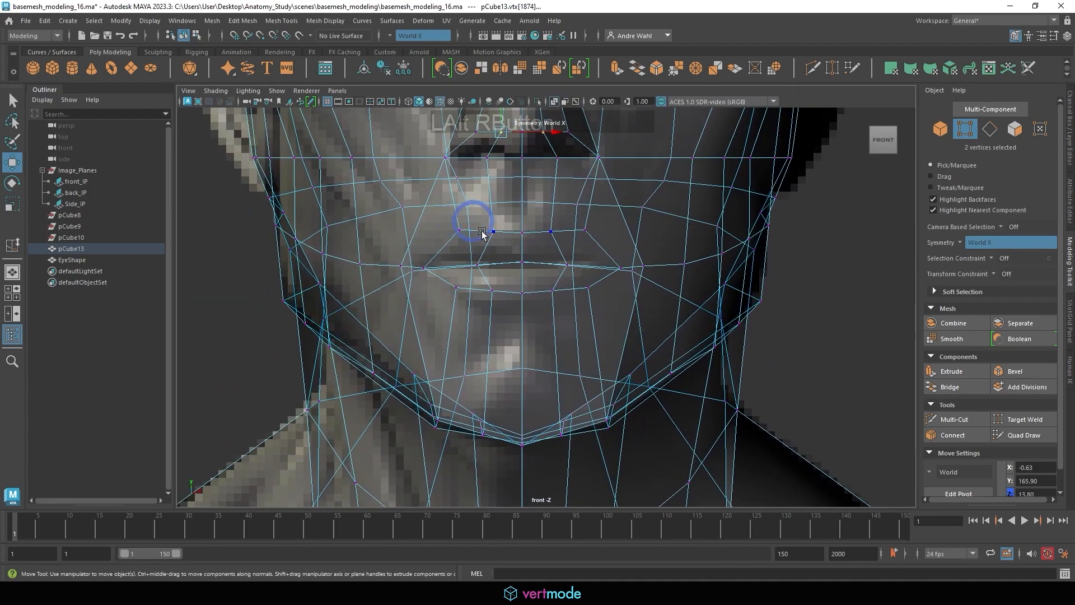
left_click(460, 226)
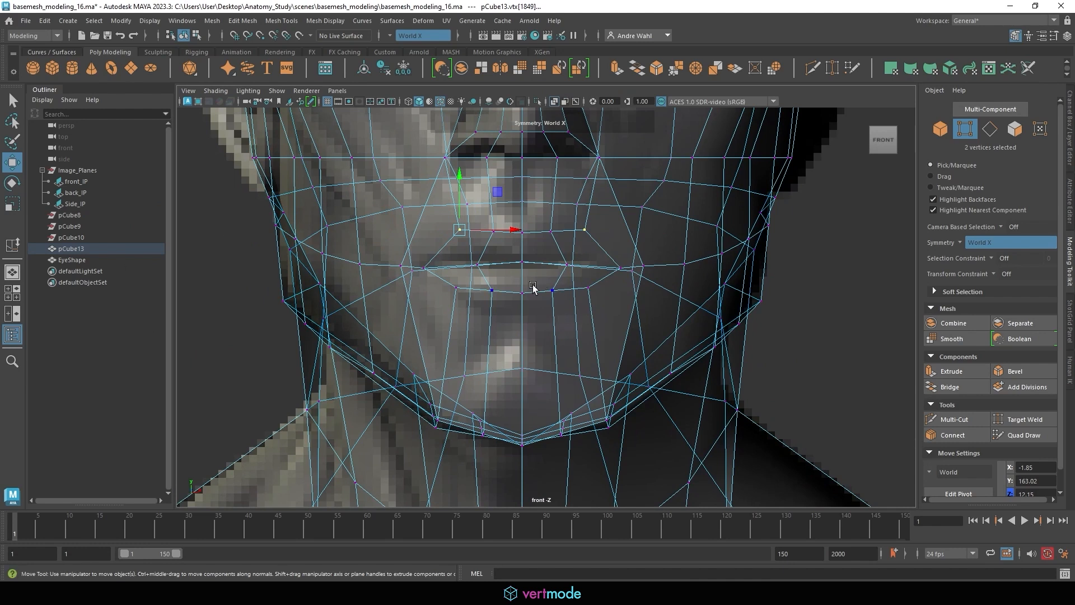
left_click(494, 232)
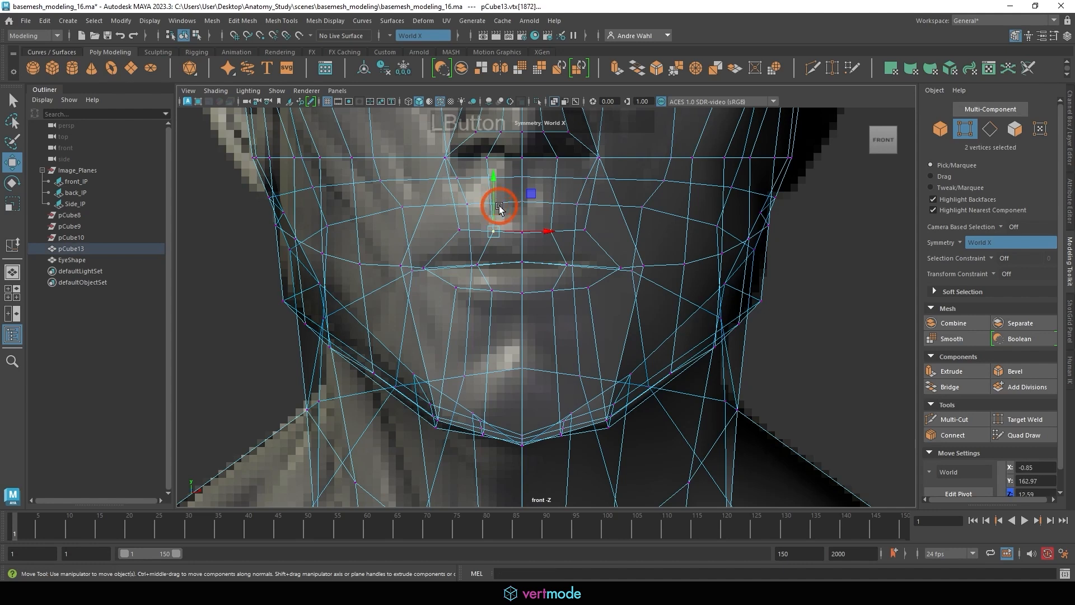
left_click(522, 232)
left_click_drag(520, 209, 521, 212)
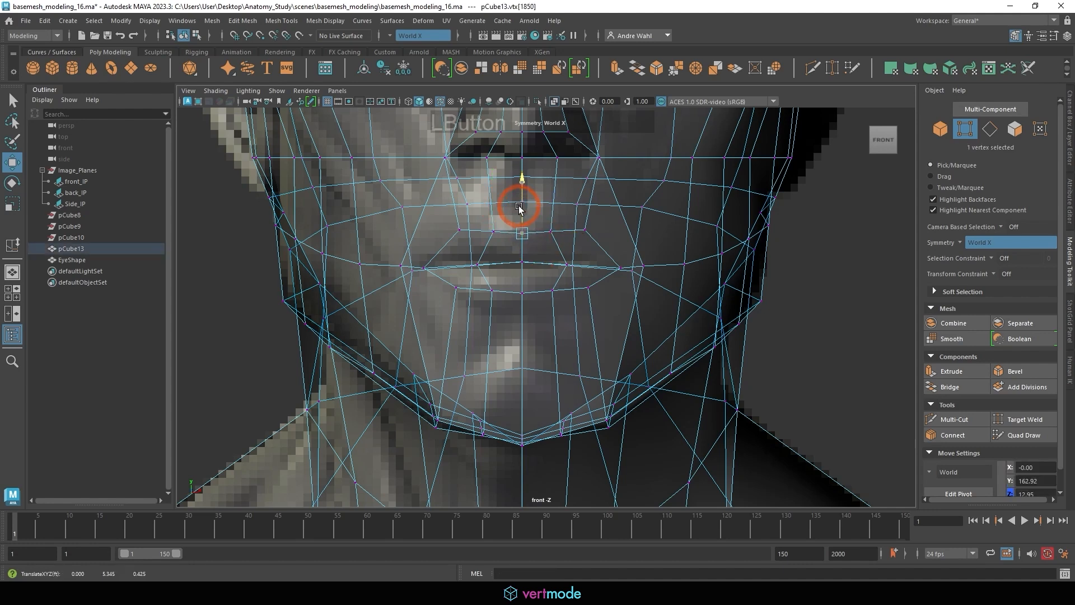
left_click(493, 212)
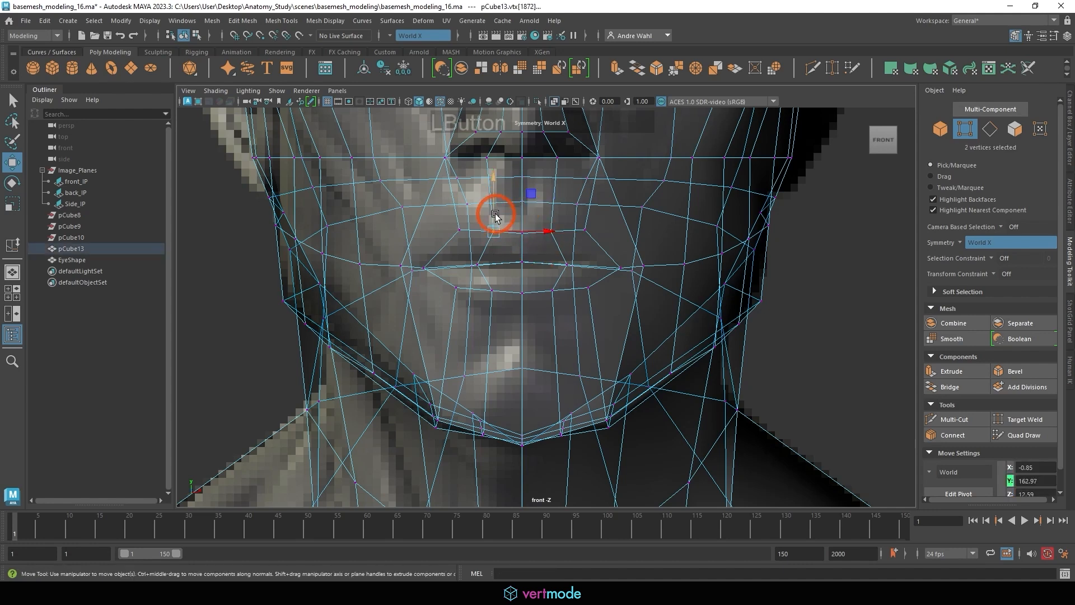
left_click(520, 239)
left_click_drag(524, 215, 521, 212)
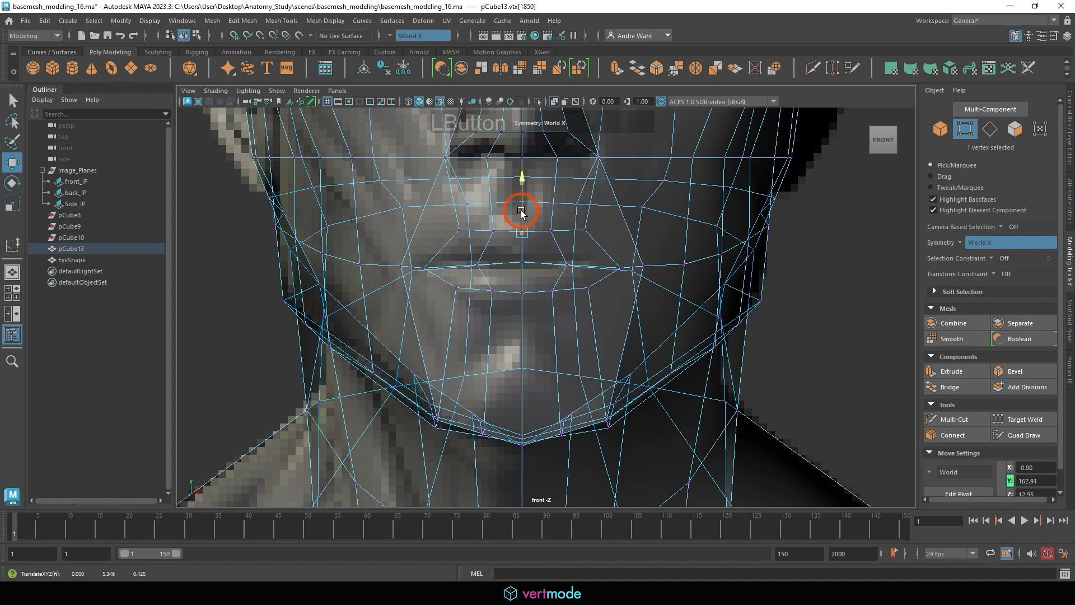
left_click(469, 235)
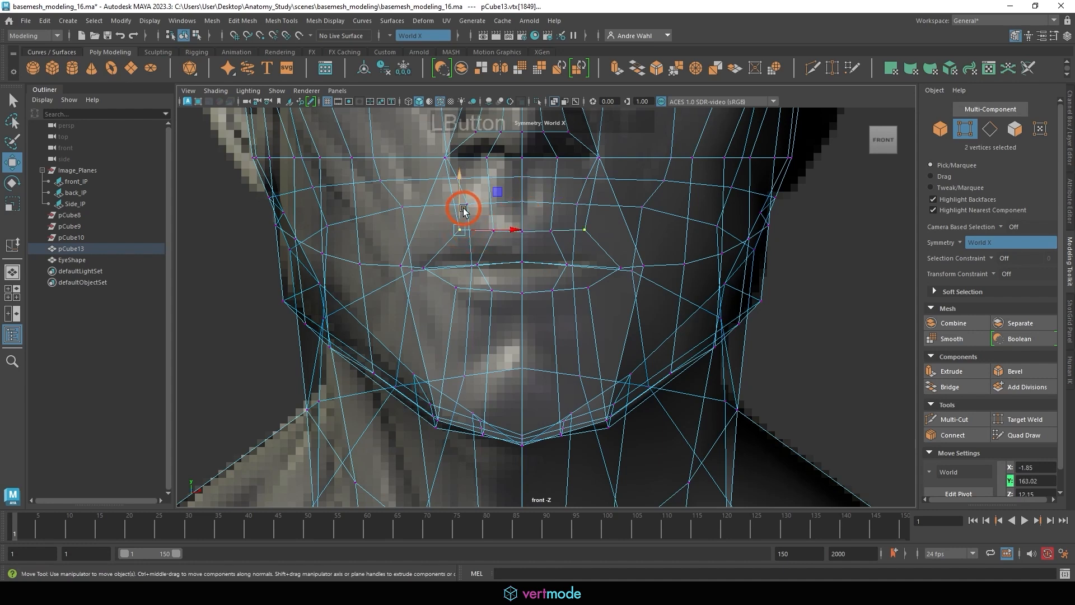
- Lower the inner pair and centre vertex of the lower lip to match the reference, and check the mouth-corner pair
left_click(493, 275)
left_click(523, 292)
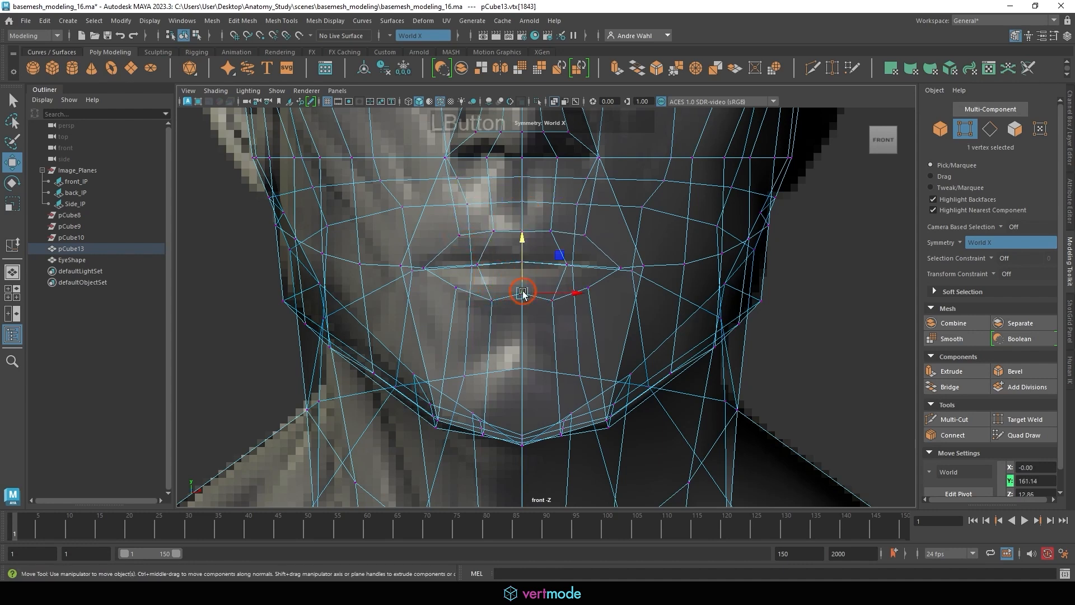
left_click_drag(522, 261, 528, 272)
left_click(426, 267)
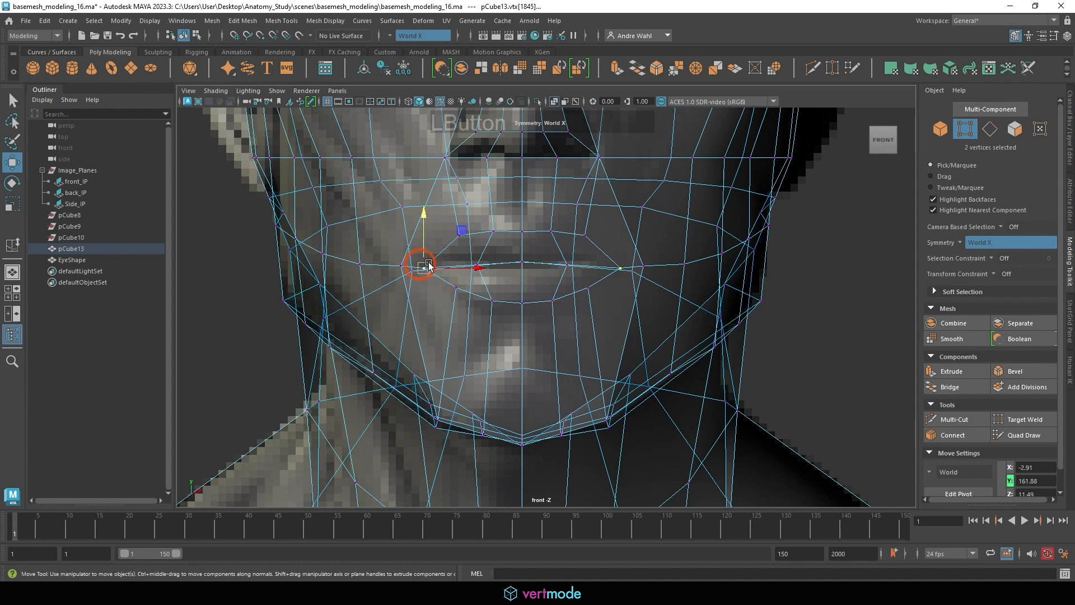
left_click_drag(520, 247, 527, 257)
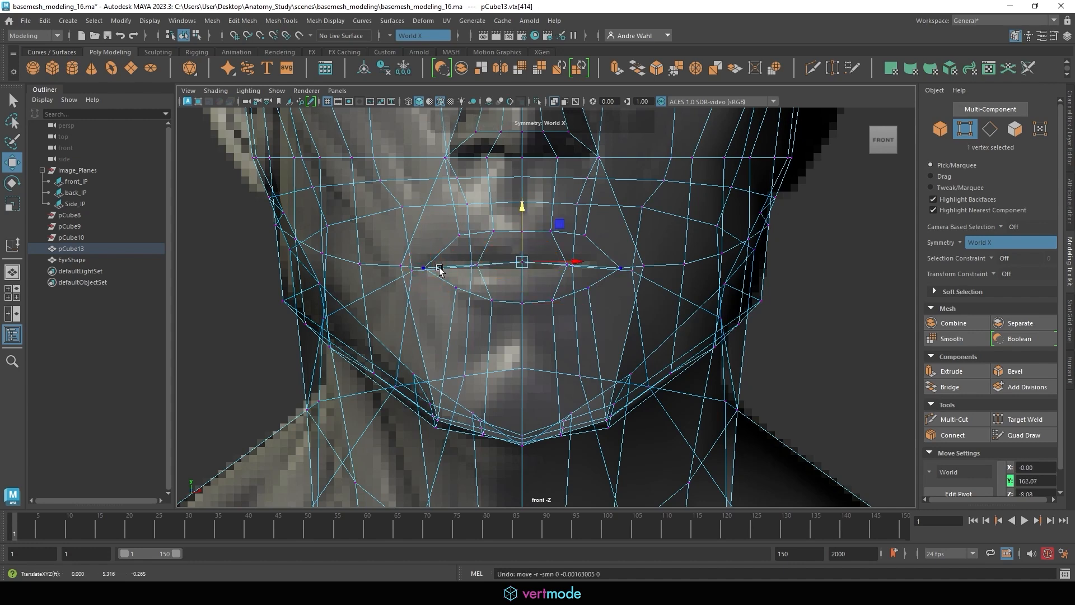
- Viewed from below the chin in perspective, move the inner and outer lower-lip vertex pairs along Z to round the lip
key("space")
key("space")
middle_click_drag(605, 208, 607, 250, "alt")
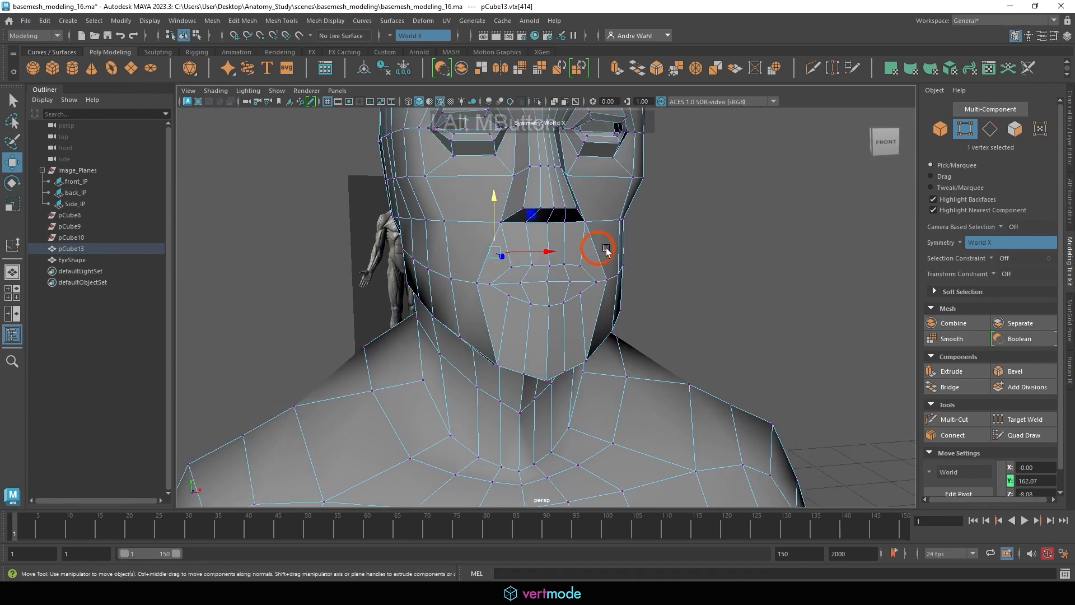
left_click_drag(606, 250, 551, 206, "alt")
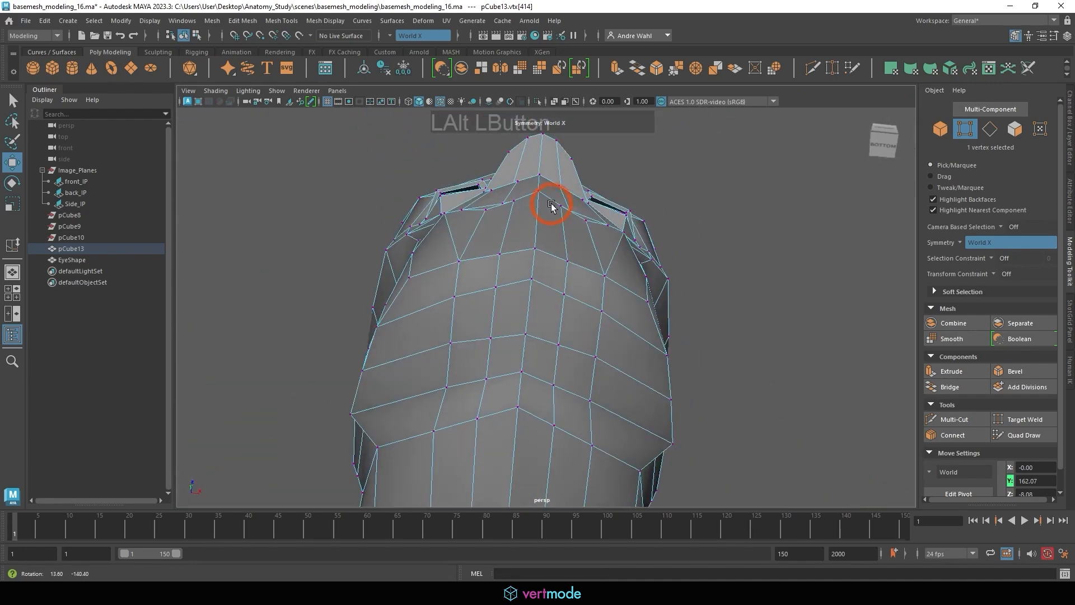
left_click(514, 200)
left_click_drag(518, 161, 512, 153)
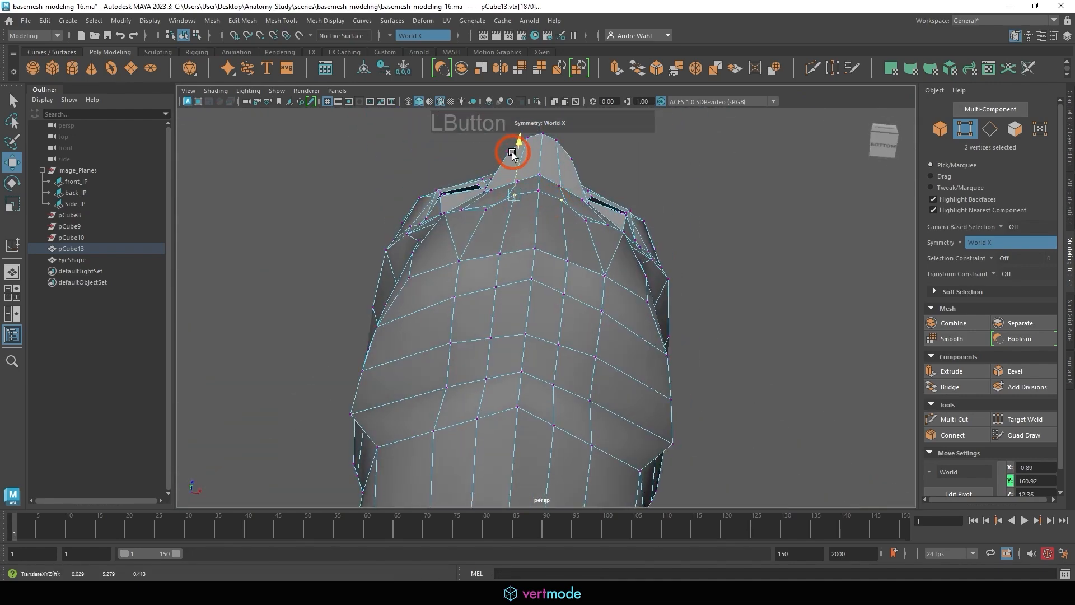
left_click(586, 212)
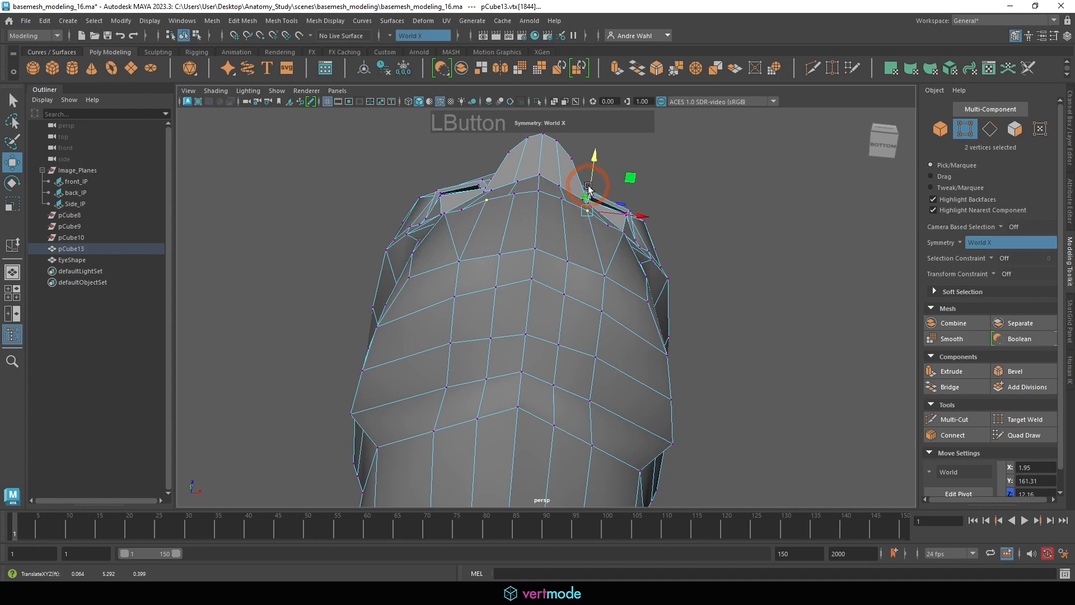
- Viewed from above, adjust the inner and outer upper-lip vertex pairs along Z to curve the lip
left_click_drag(588, 187, 518, 334, "alt")
left_click(464, 341)
left_click_drag(423, 362, 423, 366)
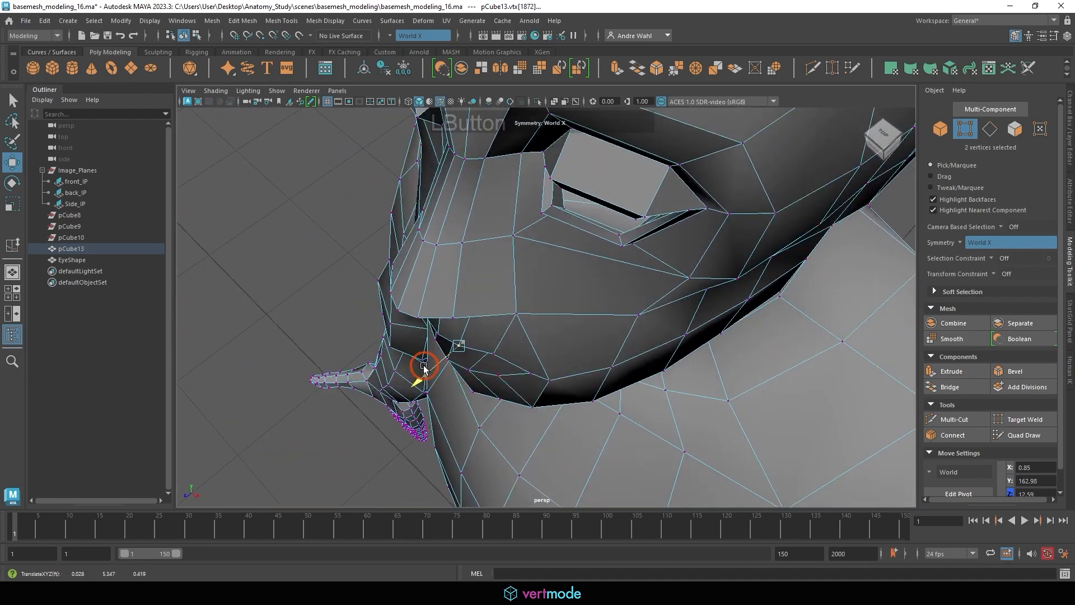
left_click(480, 359)
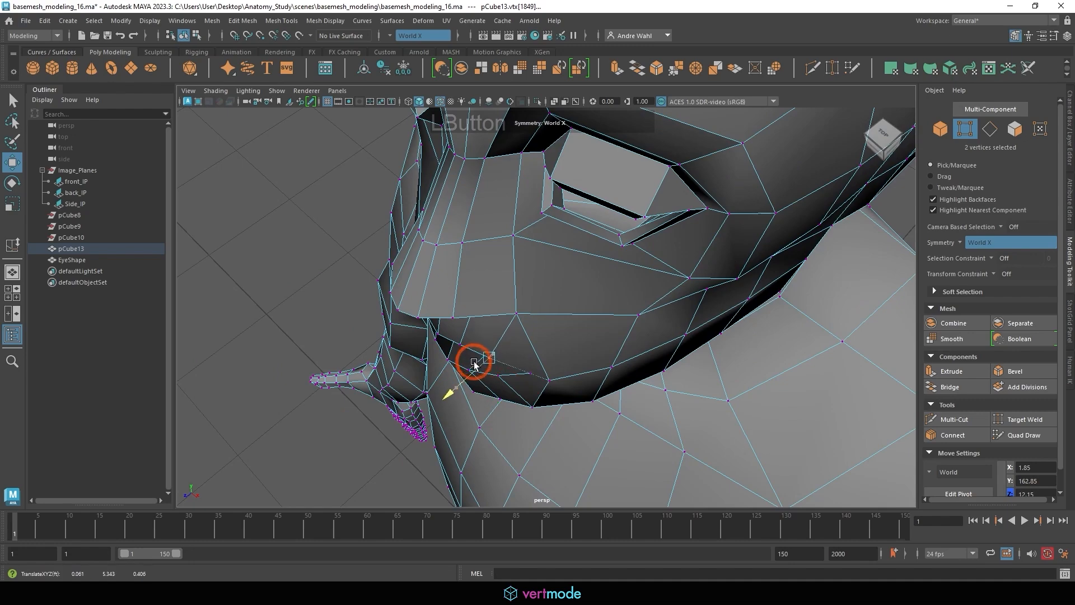
- Push the centre vertex of the mouth line back along Z and adjust the symmetric vertex pair beside it
left_click_drag(492, 360, 644, 256, "alt")
left_click(645, 256)
left_click_drag(593, 305, 587, 325, "alt")
right_click_drag(622, 319, 946, 327, "alt")
left_click_drag(563, 289, 795, 303, "alt")
left_click(648, 259)
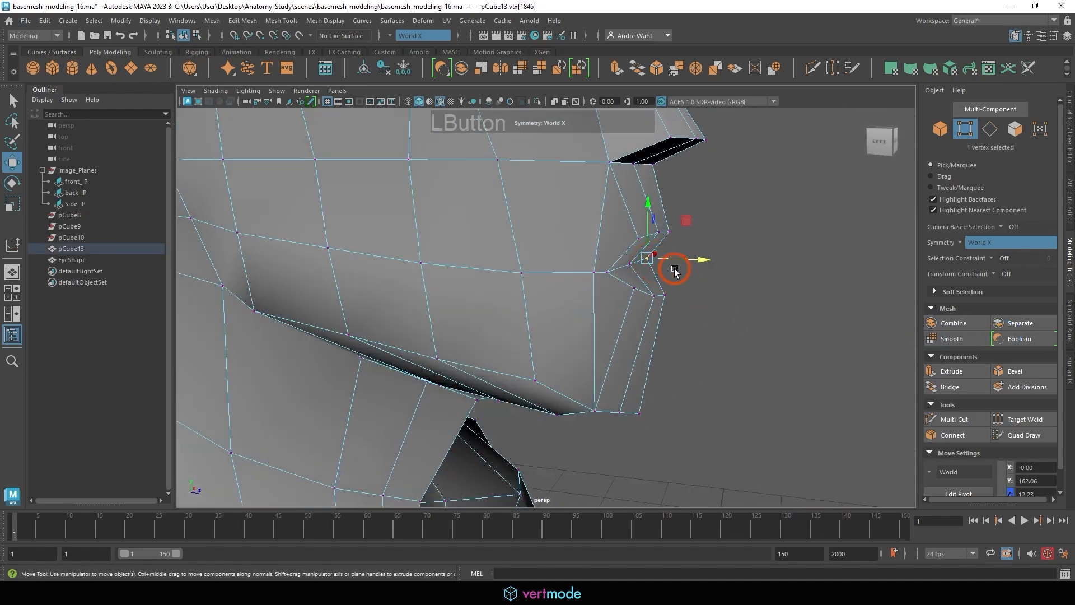
left_click_drag(679, 260, 631, 291)
left_click(598, 286)
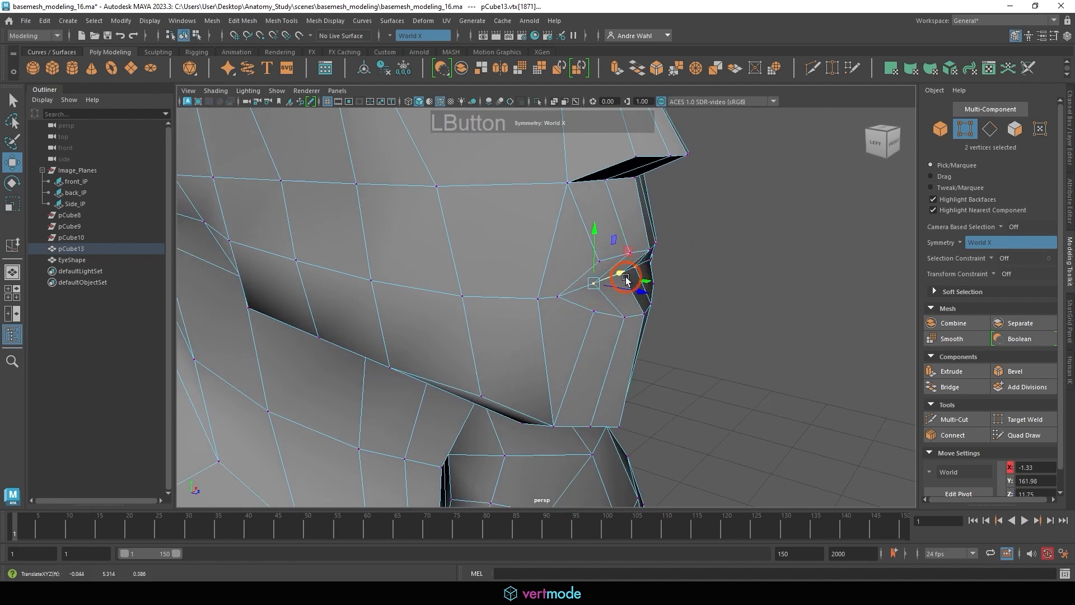
key("q")
key("w")
left_click_drag(623, 273, 619, 269)
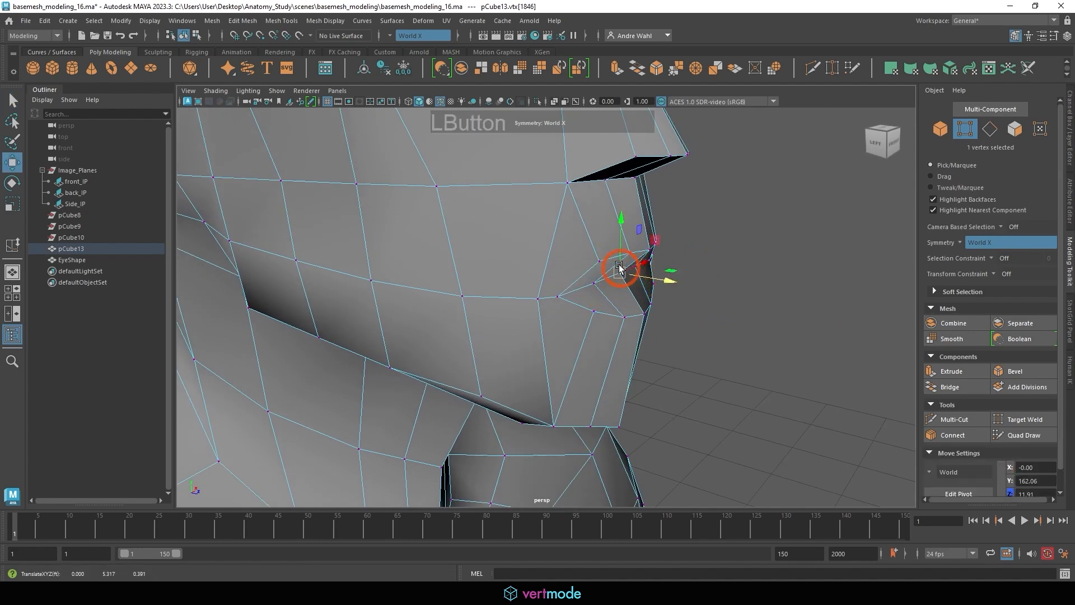
- Return the mesh to object mode, clear the selection and save the scene
right_click_drag(619, 268, 663, 240)
left_click(764, 178)
right_click_drag(745, 183, 684, 300, "alt")
left_click_drag(683, 301, 751, 287, "alt")
right_click_drag(751, 288, 828, 288, "alt")
middle_click_drag(828, 288, 482, 319, "alt")
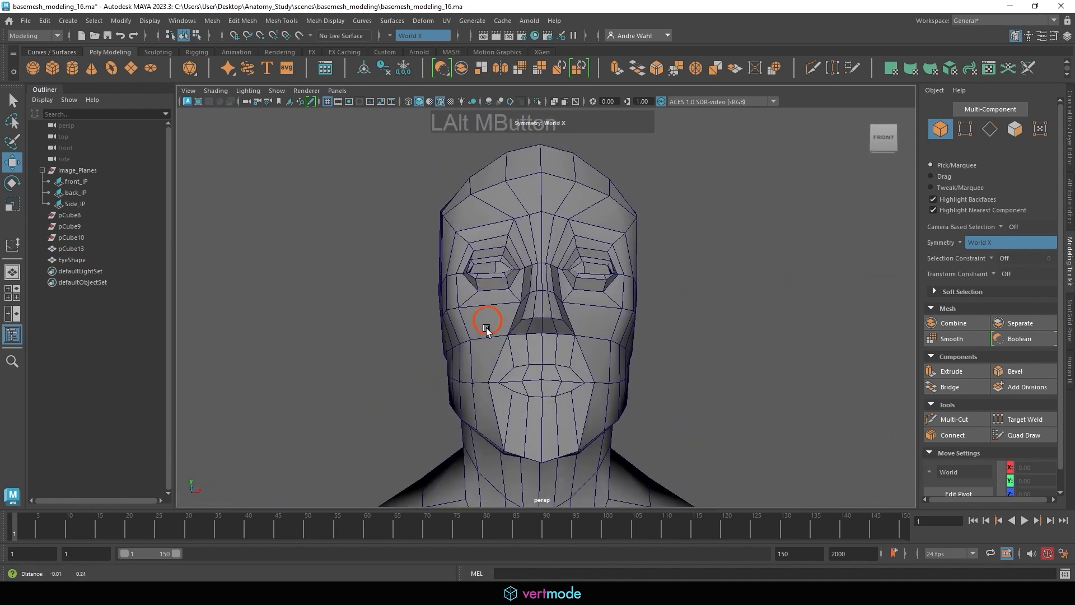
left_click_drag(482, 320, 522, 293, "alt")
right_click_drag(522, 293, 363, 290, "alt")
left_click_drag(364, 290, 307, 290, "alt")
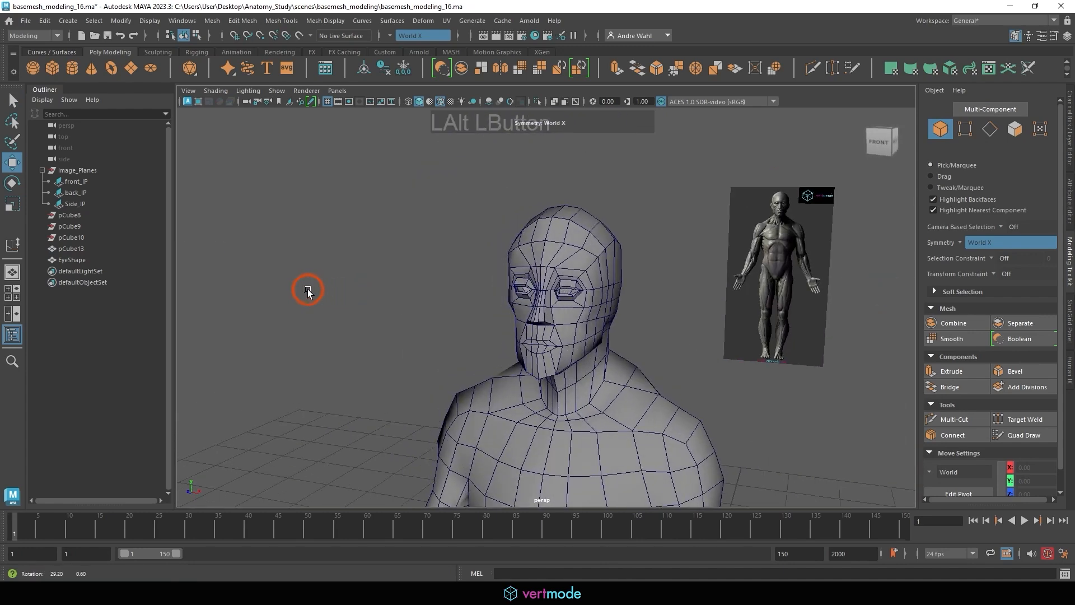
left_click(26, 21)
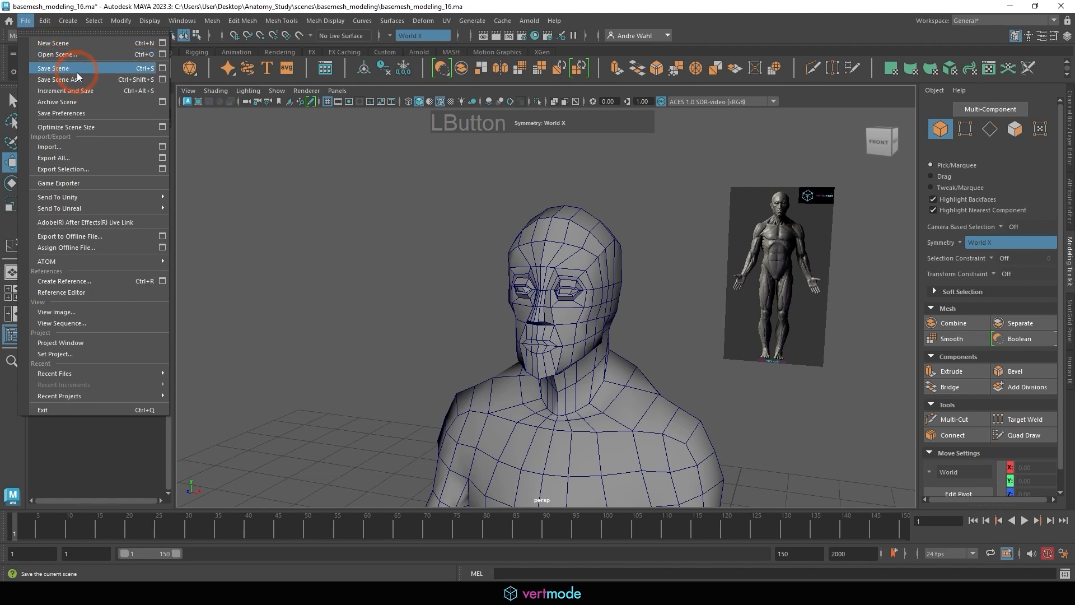
- Save the scene under the new file name basemesh_modeling_17.ma
left_click(77, 74)
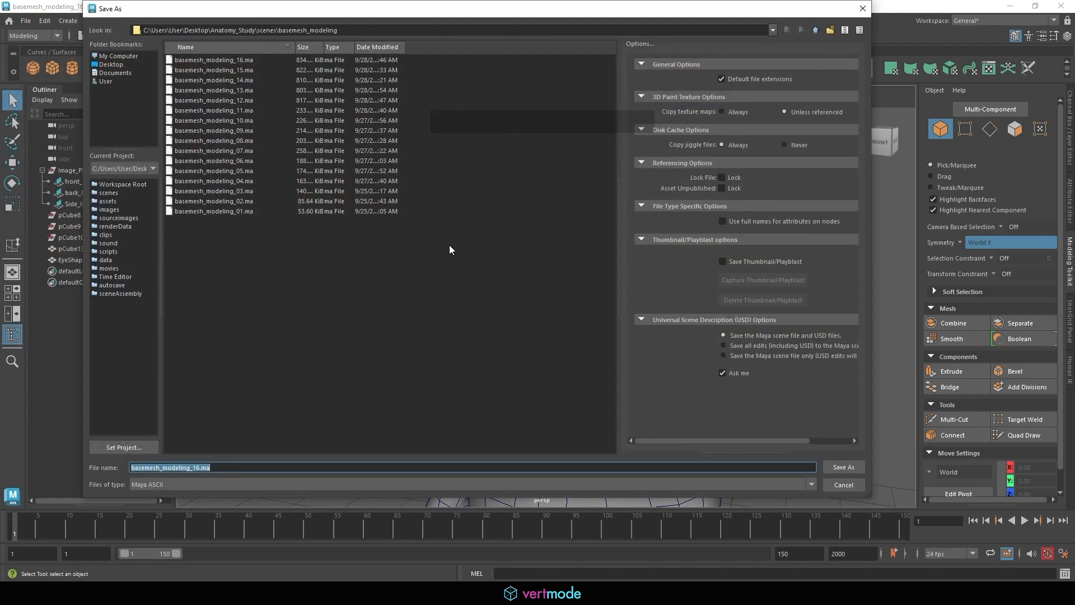
key("Right")
key("BackSpace")
key("BackSpace")
key("BackSpace")
key("BackSpace")
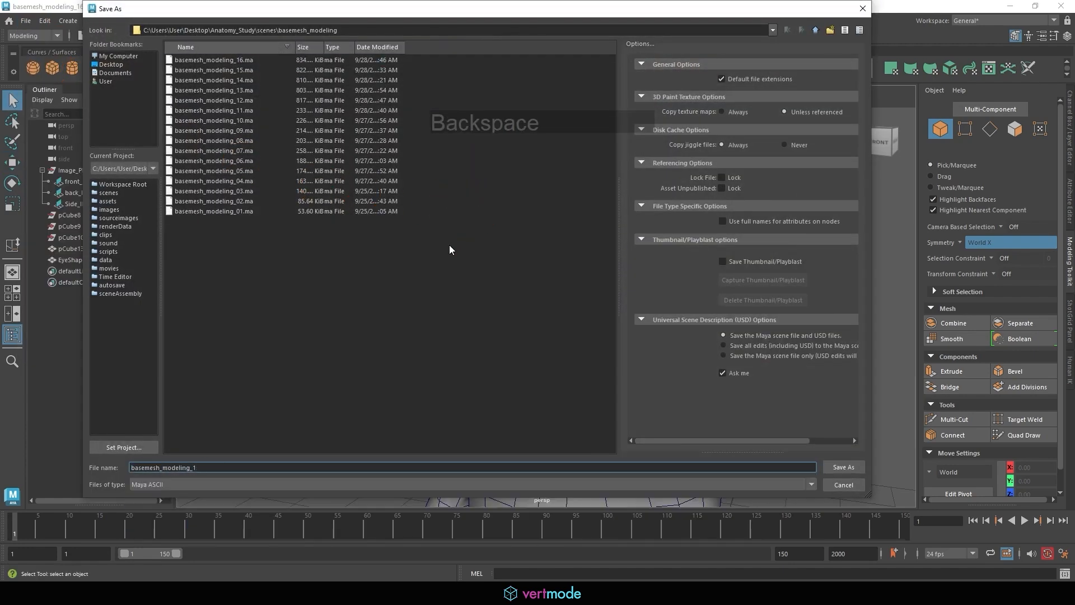
type("7")
left_click(378, 224)
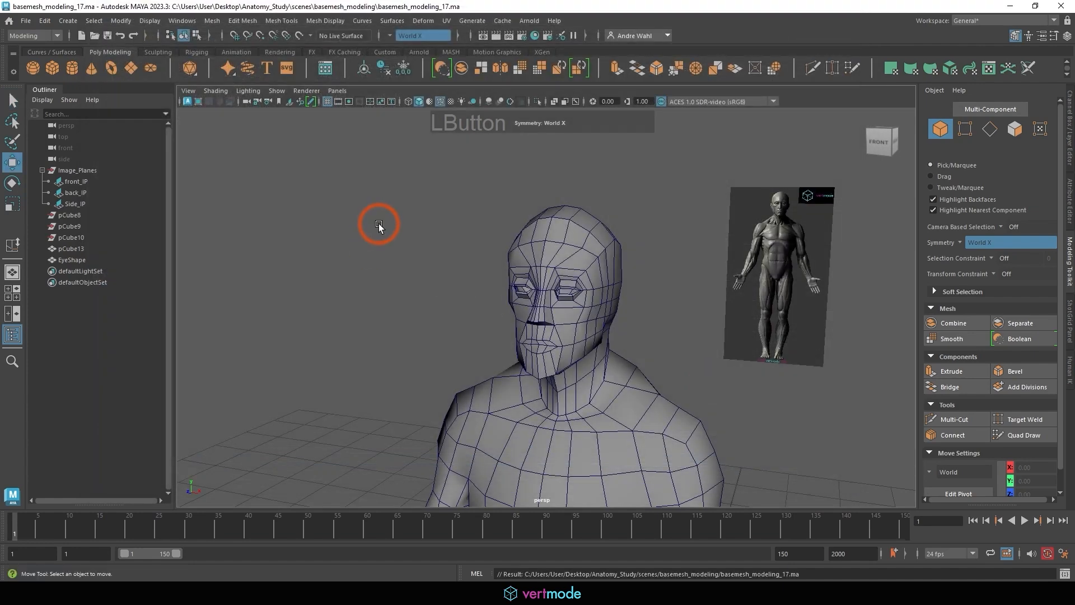
- Reposition the head mesh's upper forehead vertices from the front, with World X symmetry, to round the row across the forehead
left_click_drag(661, 240, 631, 239, "alt")
right_click_drag(605, 203, 590, 196, "alt")
left_click(518, 172)
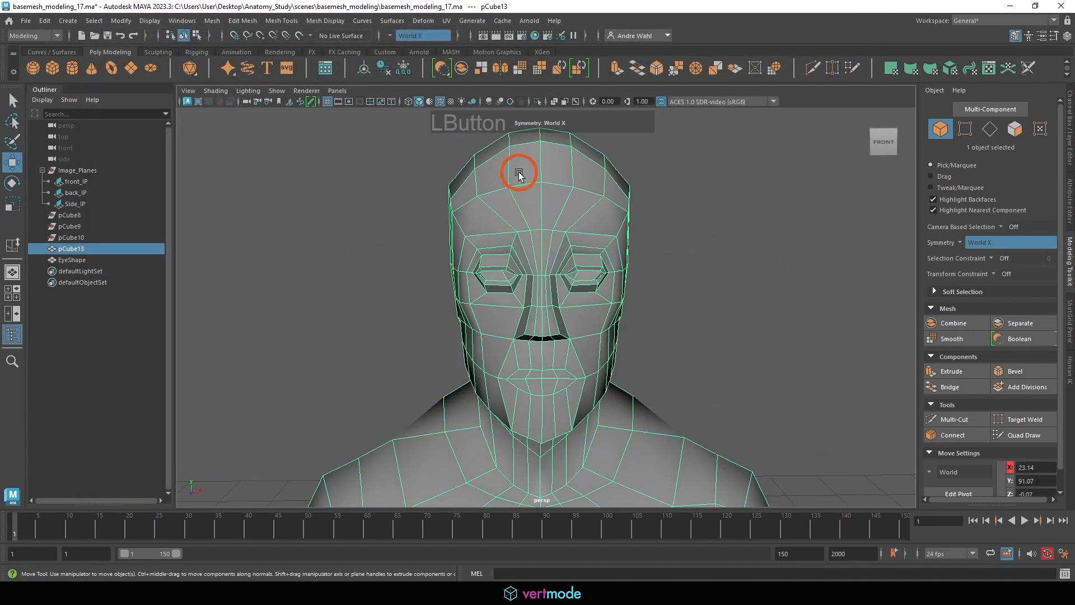
right_click_drag(519, 172, 482, 162)
left_click(483, 197)
left_click_drag(508, 198, 481, 165)
left_click(509, 183)
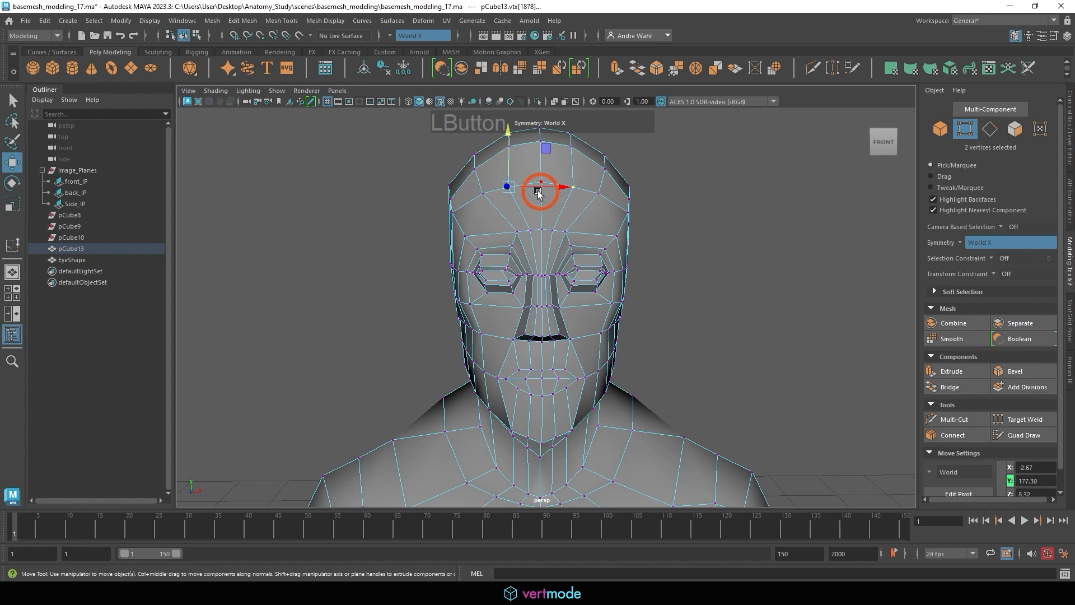
left_click_drag(538, 190, 510, 156)
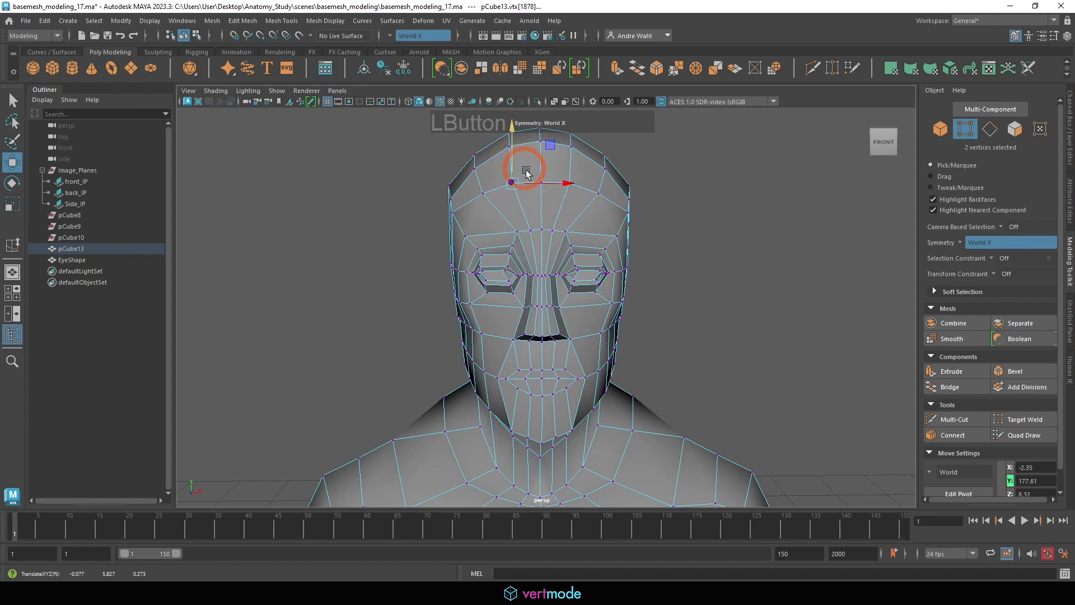
left_click_drag(541, 183, 543, 184)
left_click(612, 203)
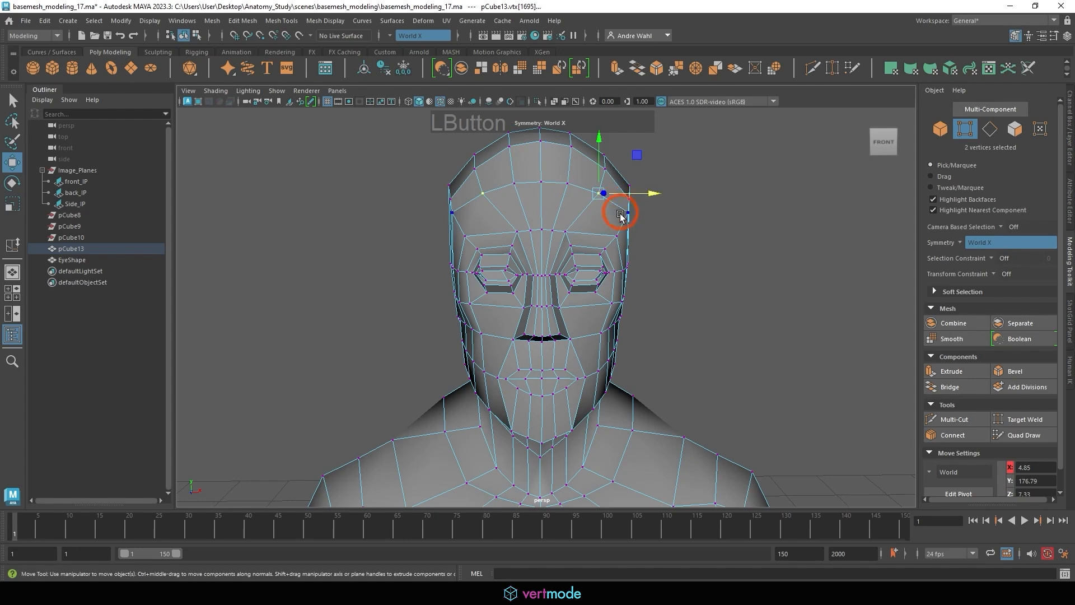
- Move the central and outer forehead vertices in the side view to follow the reference image's forehead curve
left_click_drag(620, 211, 494, 202, "alt")
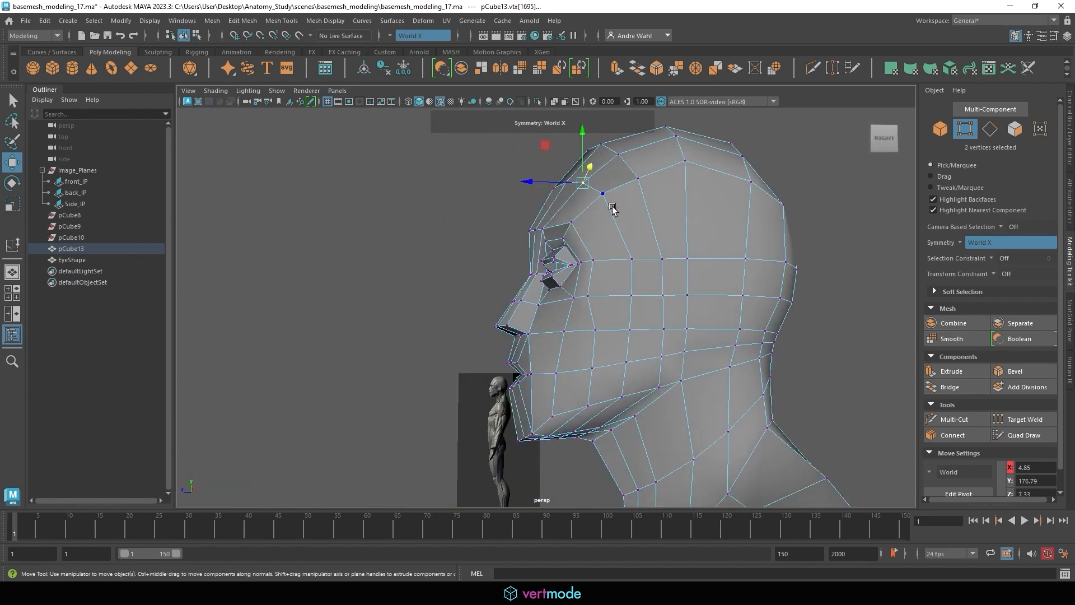
left_click_drag(611, 206, 538, 230, "alt")
key("space")
key("space")
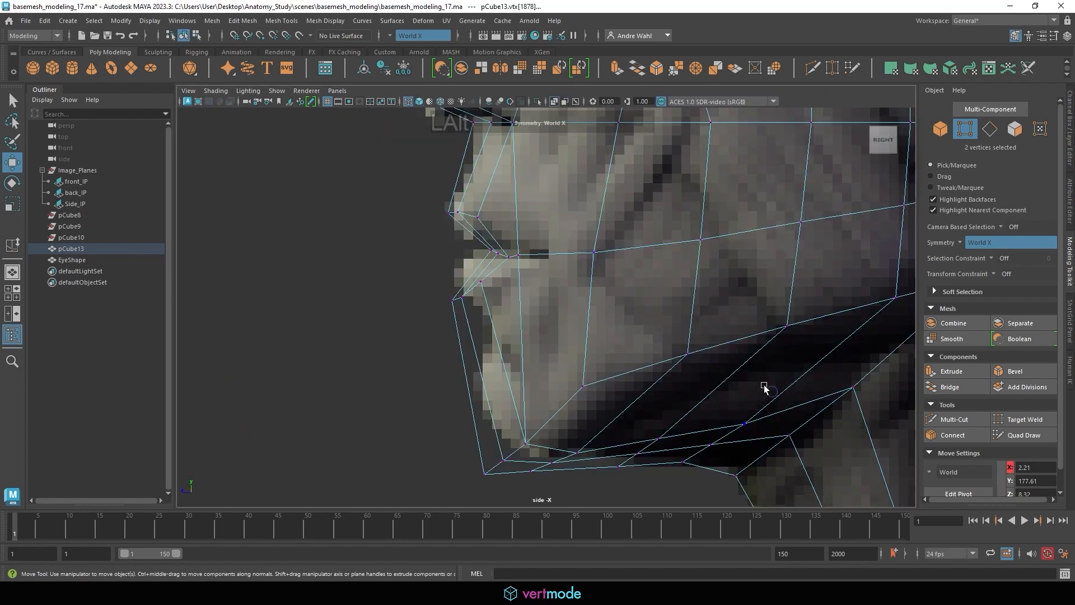
right_click_drag(763, 386, 523, 233, "alt")
middle_click_drag(522, 233, 527, 367, "alt")
right_click_drag(780, 341, 952, 325, "alt")
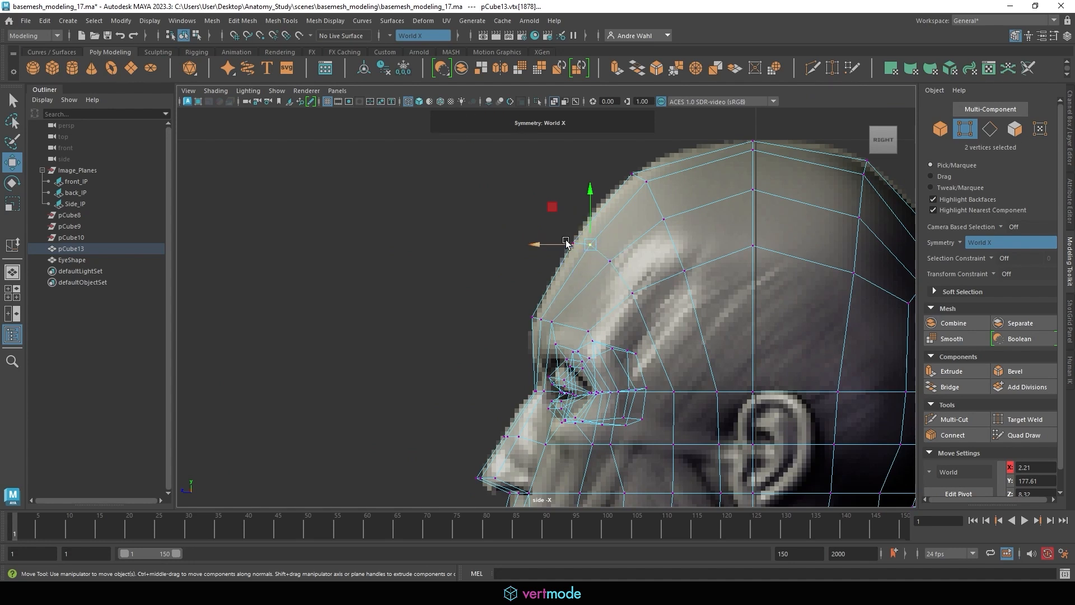
left_click_drag(564, 243, 583, 218)
left_click(611, 258)
left_click(640, 286)
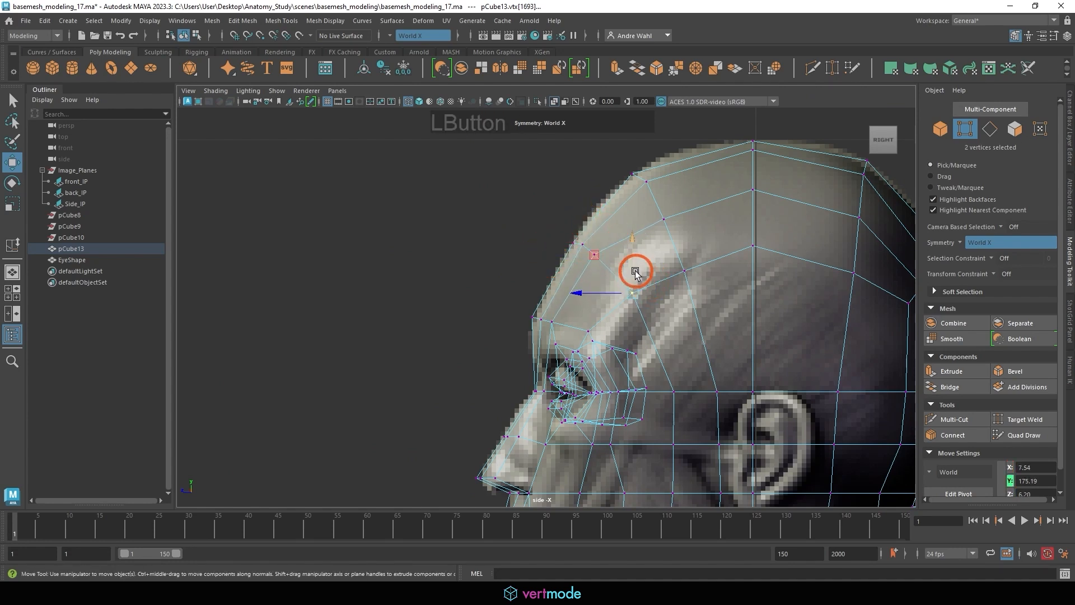
left_click_drag(636, 272, 671, 252)
- Shift the vertices between forehead and crown to match the side reference's skull outline, and return to object selection
left_click(682, 275)
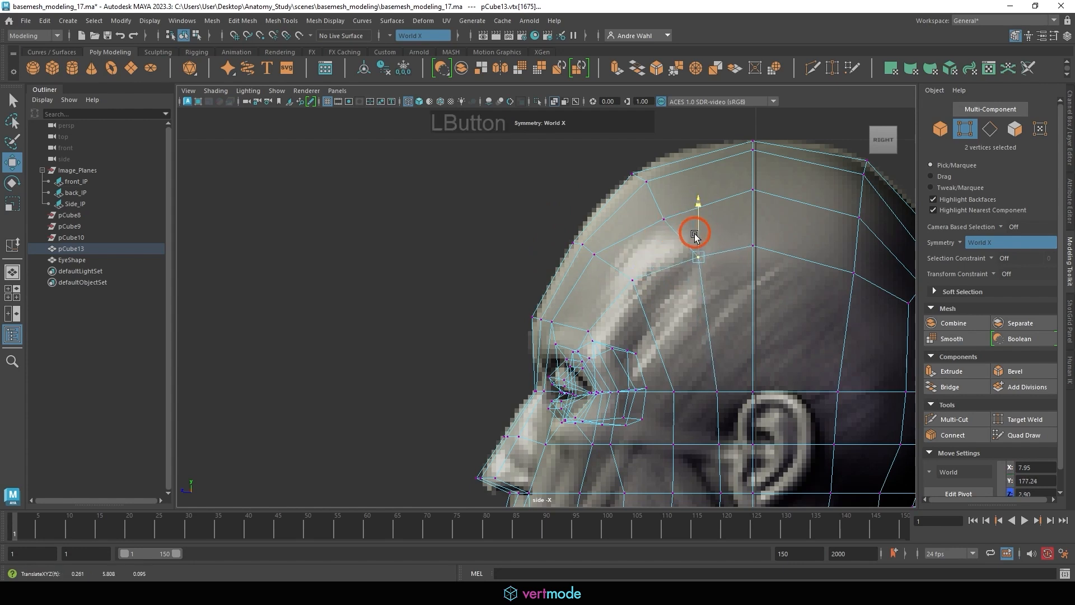
left_click(664, 214)
left_click_drag(613, 223, 615, 223)
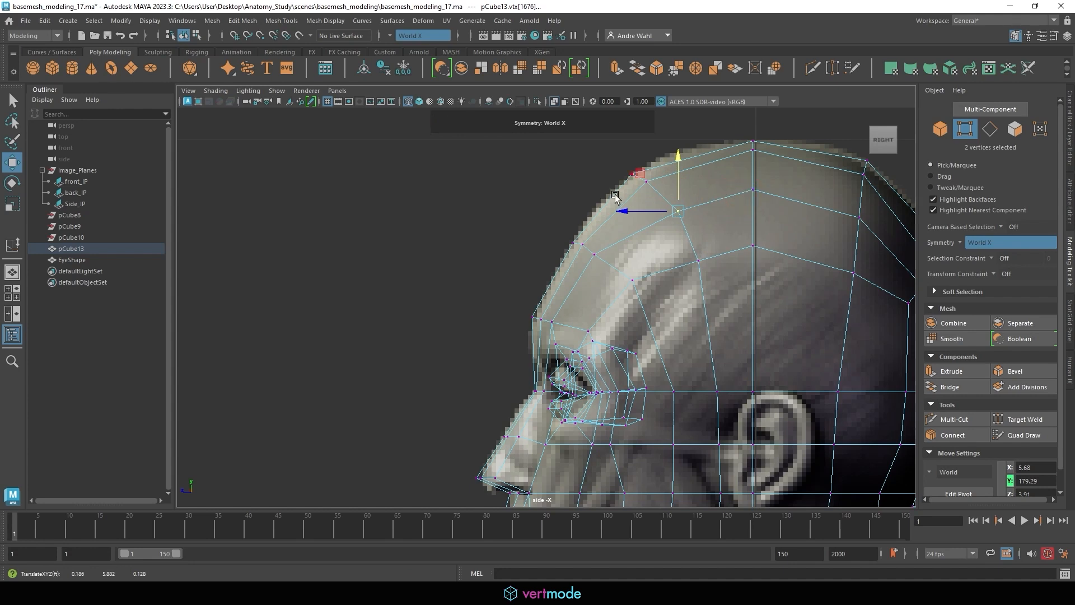
left_click_drag(618, 183, 626, 149)
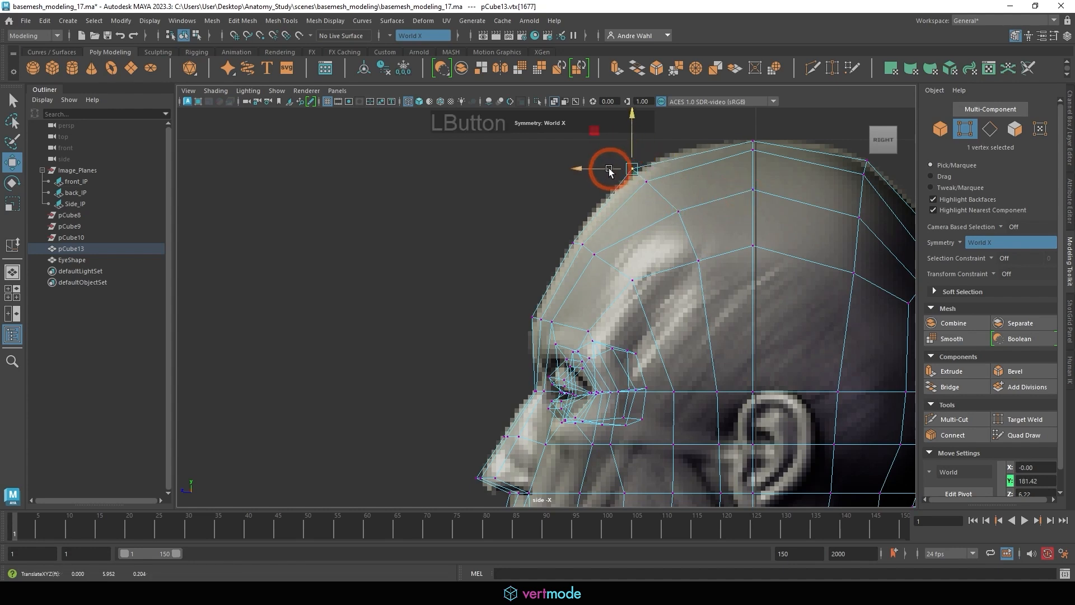
left_click_drag(638, 208, 653, 176)
left_click_drag(670, 224, 643, 206)
right_click_drag(690, 240, 739, 210)
- Adjust the height of the outer forehead vertex pair in the perspective view to smooth the forehead row
right_click_drag(792, 278, 689, 290, "alt")
key("space")
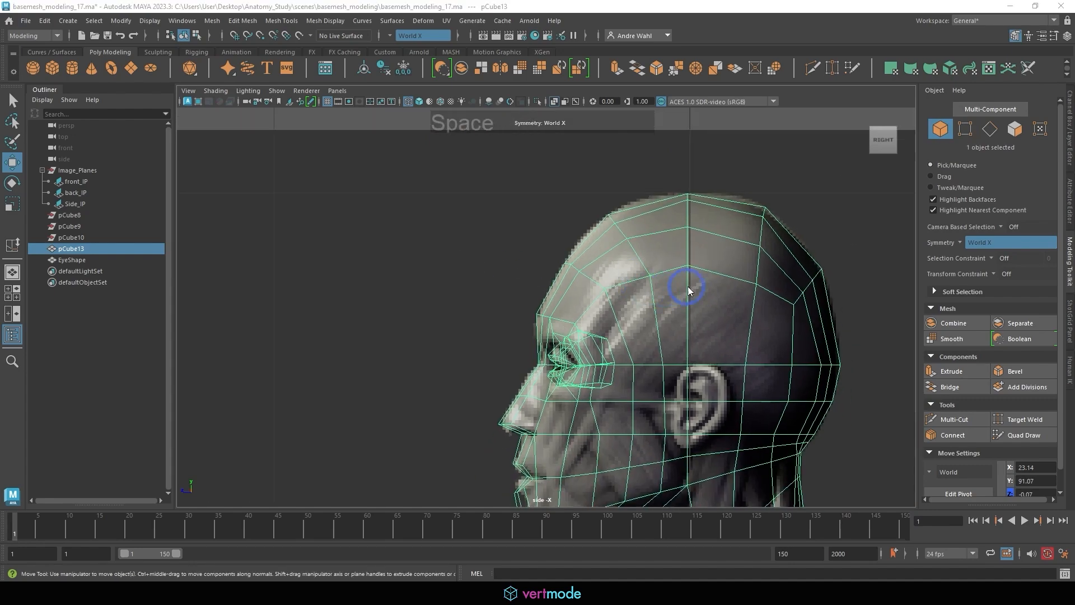
key("space")
left_click_drag(725, 205, 603, 229, "alt")
right_click_drag(603, 229, 703, 255, "alt")
left_click_drag(703, 254, 715, 259, "alt")
right_click_drag(516, 185, 476, 181)
left_click(476, 188)
left_click_drag(522, 194, 522, 189, "alt")
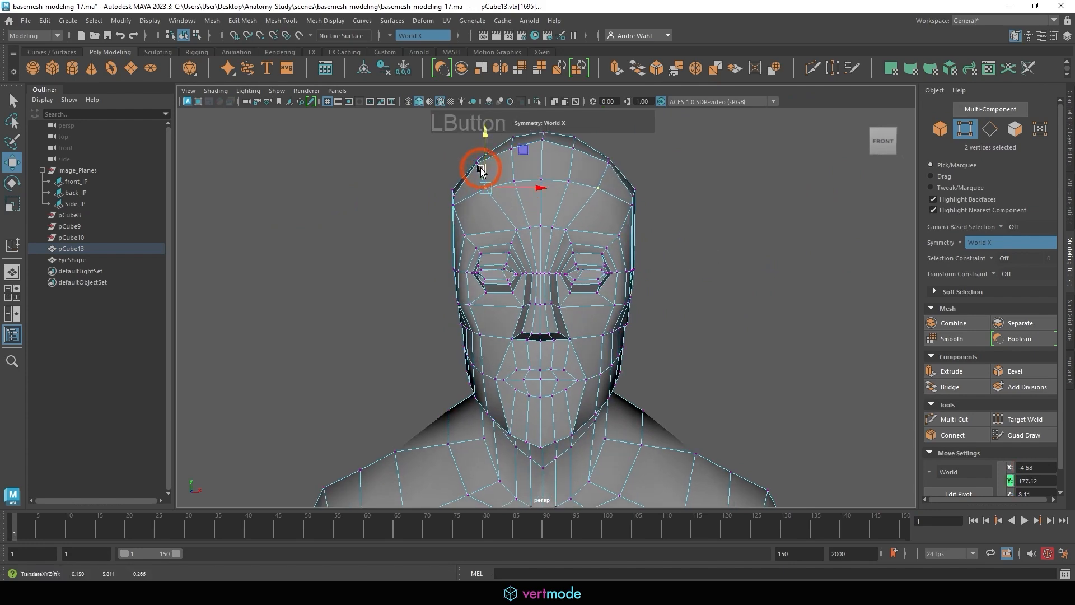
- Leave vertex editing, deselect the mesh and save the current scene
right_click_drag(542, 199, 672, 149)
left_click(674, 160)
right_click_drag(669, 235, 563, 246, "alt")
left_click_drag(563, 249, 479, 265, "alt")
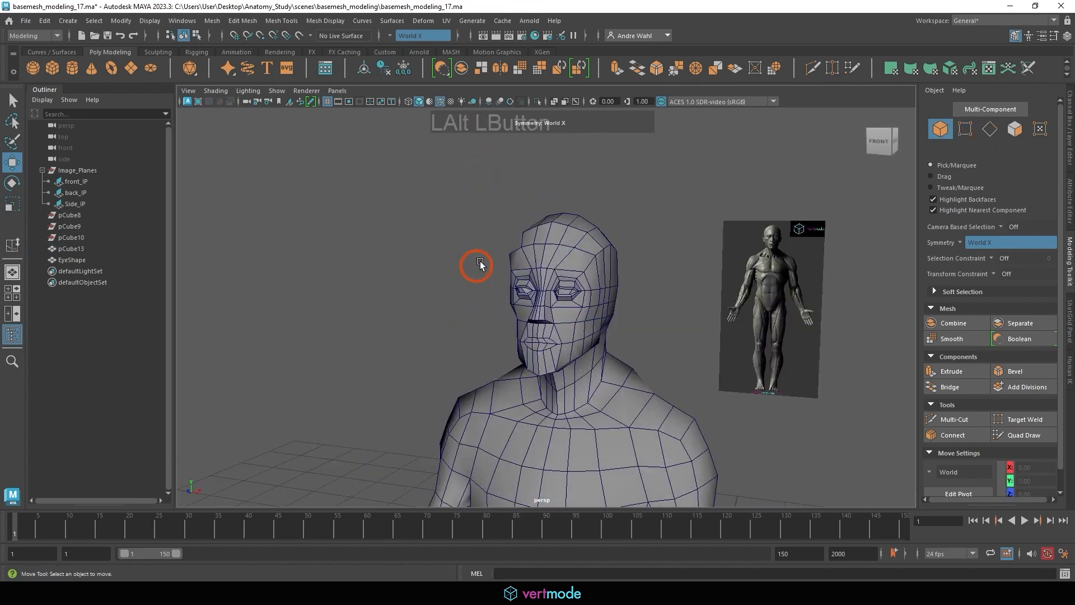
left_click(26, 21)
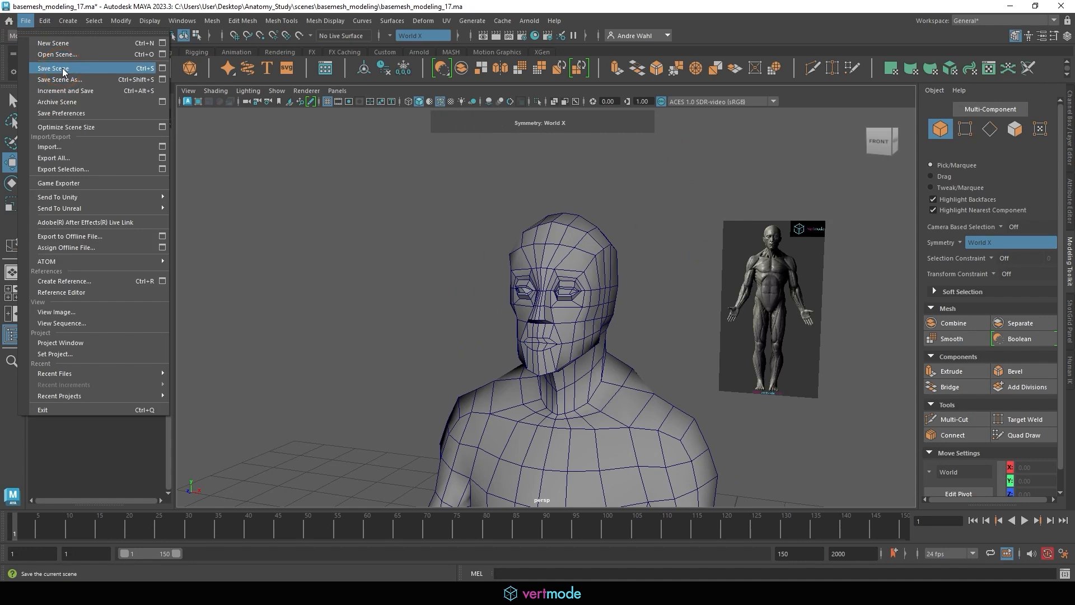
left_click(53, 68)
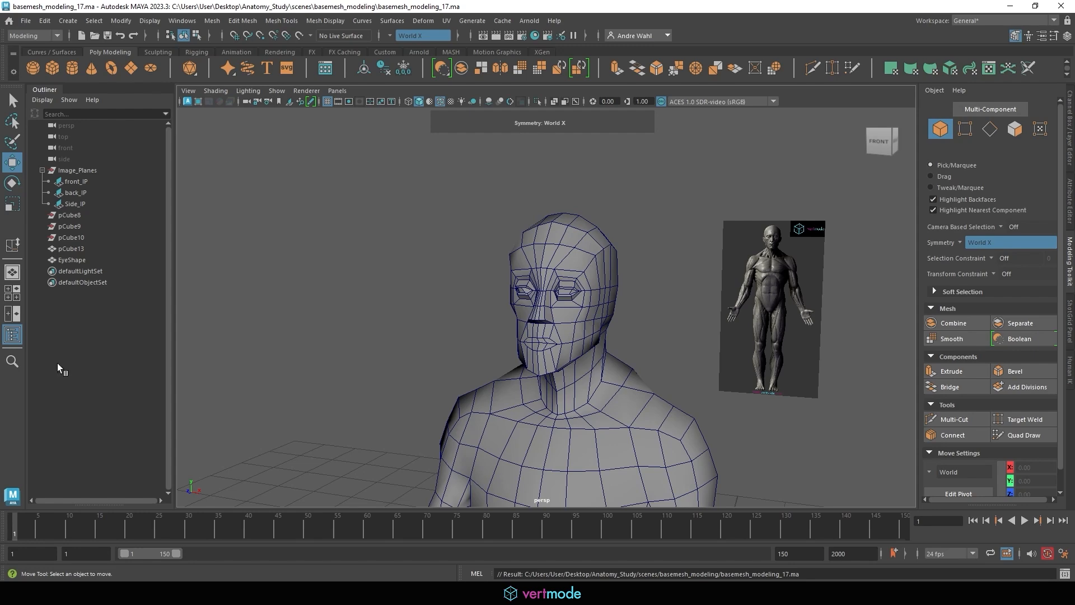
- Extrude the eight lip faces outward from the head mesh with a local Z translation of about 0.013
middle_click_drag(730, 403, 762, 350, "alt")
right_click_drag(621, 333, 1024, 386, "alt")
left_click(537, 263)
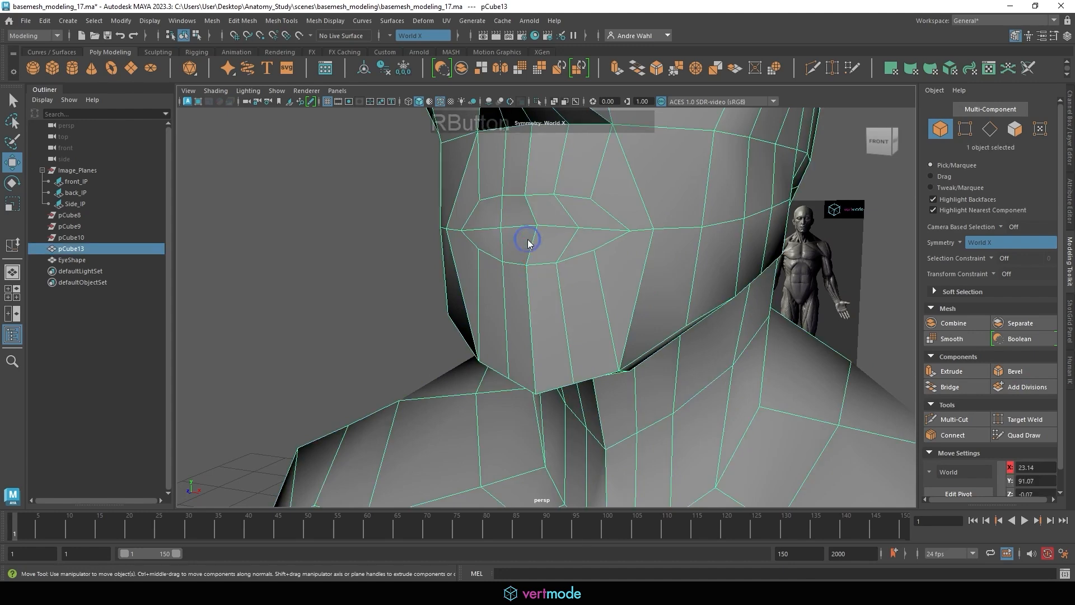
right_click_drag(528, 242, 527, 263)
middle_click_drag(527, 247, 526, 300, "alt")
left_click_drag(526, 300, 545, 294, "alt")
mouse_move(445, 382)
left_mouse_down()
mouse_move(550, 372)
mouse_move(519, 400)
left_mouse_up()
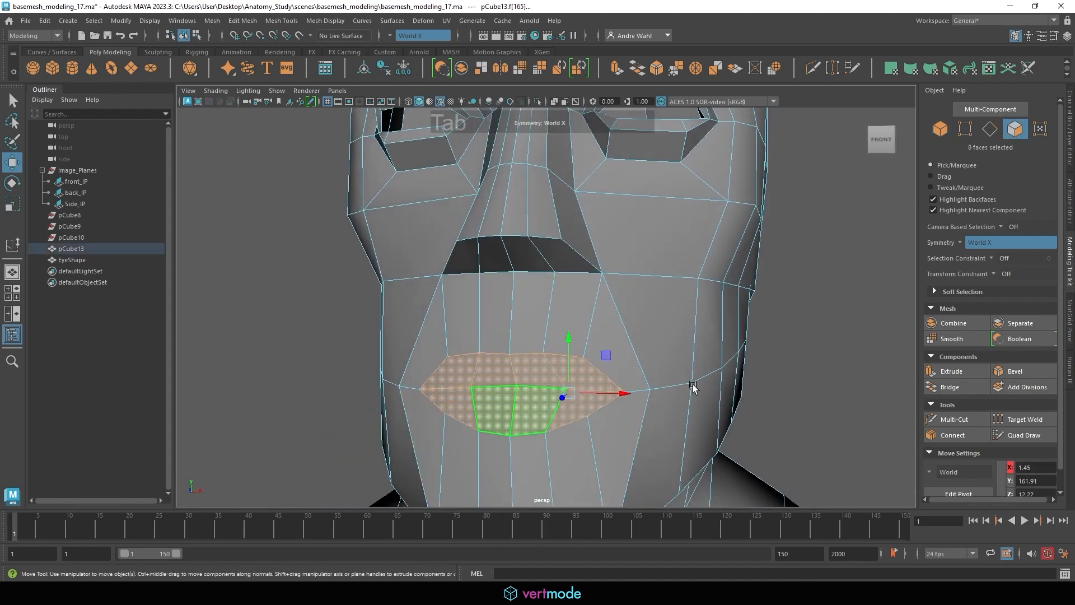
left_click(952, 372)
middle_click_drag(517, 387, 485, 265, "alt")
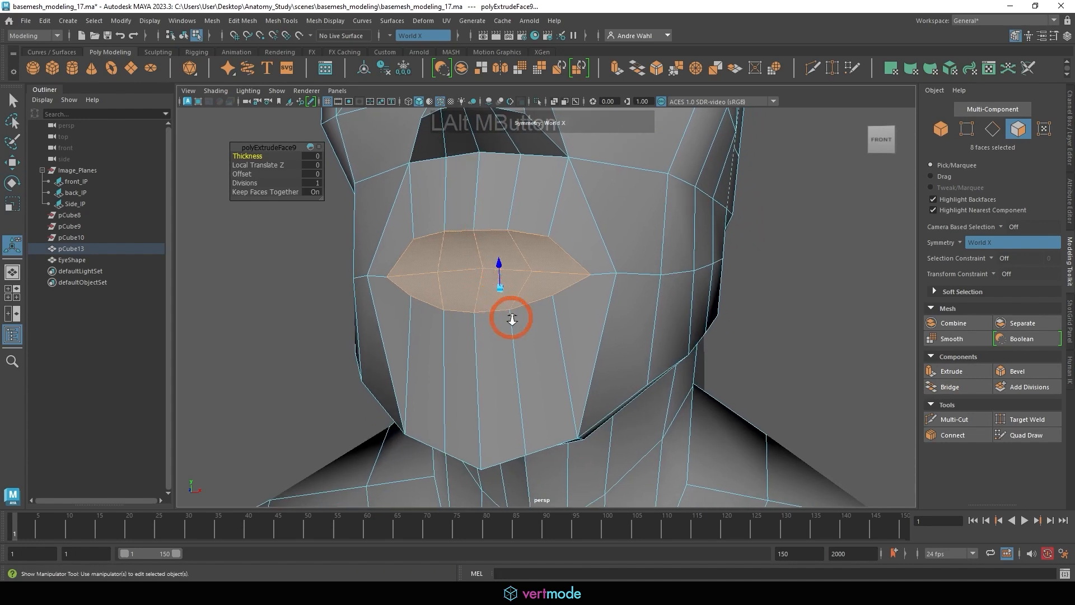
right_click_drag(509, 317, 516, 335, "alt")
left_click_drag(518, 336, 468, 339, "alt")
left_click_drag(440, 278, 547, 271)
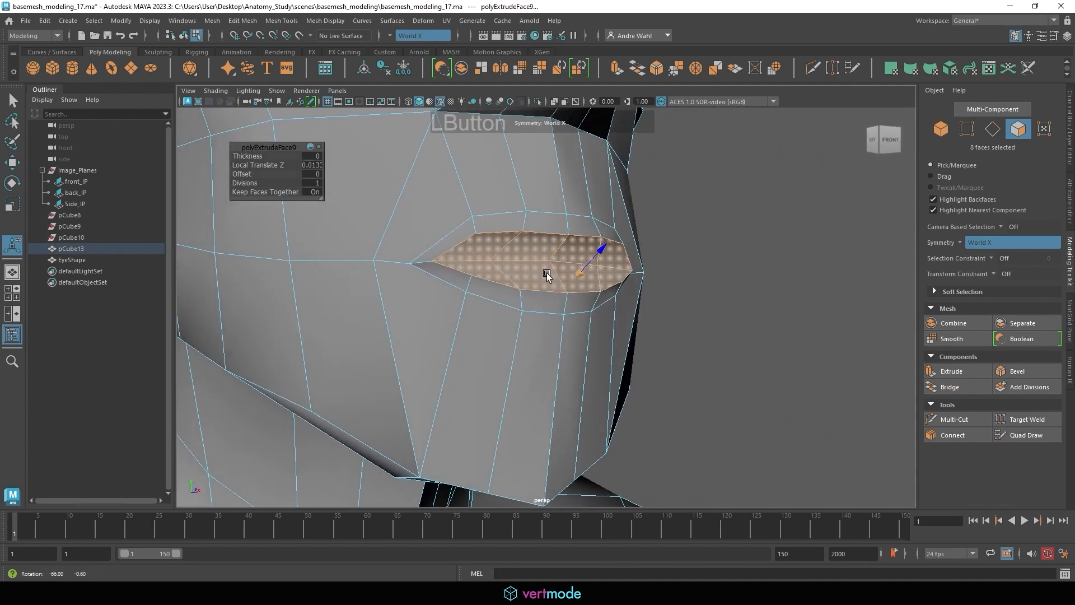
- Pull the extruded upper-lip vertices beside the centre line toward the mouth line in the front view
right_click_drag(525, 255, 500, 254)
right_click_drag(538, 218, 501, 223)
left_click(488, 233)
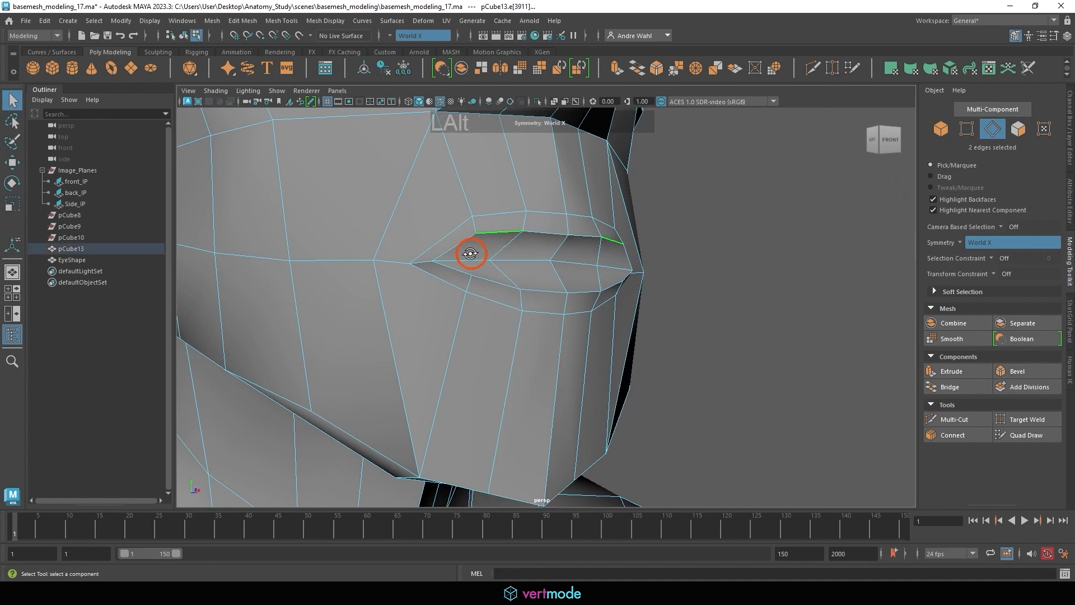
left_click_drag(470, 253, 464, 257, "alt")
right_click_drag(464, 256, 725, 274, "alt")
left_click(528, 235)
key("space")
key("space")
key("w")
left_click_drag(509, 204, 456, 196)
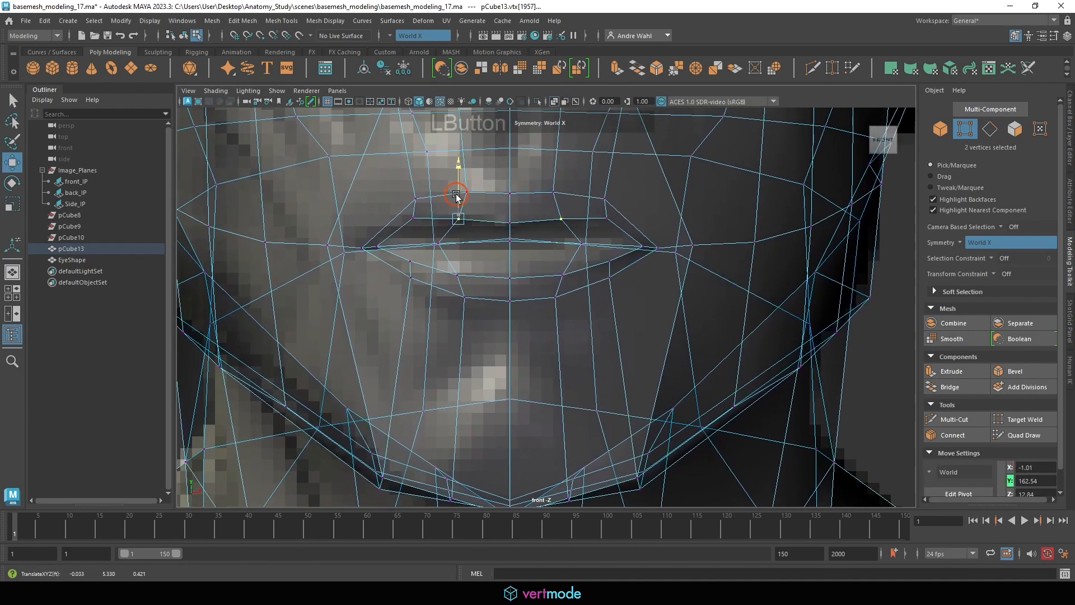
- Adjust the heights of the upper lip's centre vertex and outer vertex pair to even out the lip edge
left_click(508, 221)
left_click(509, 200)
left_click(408, 209)
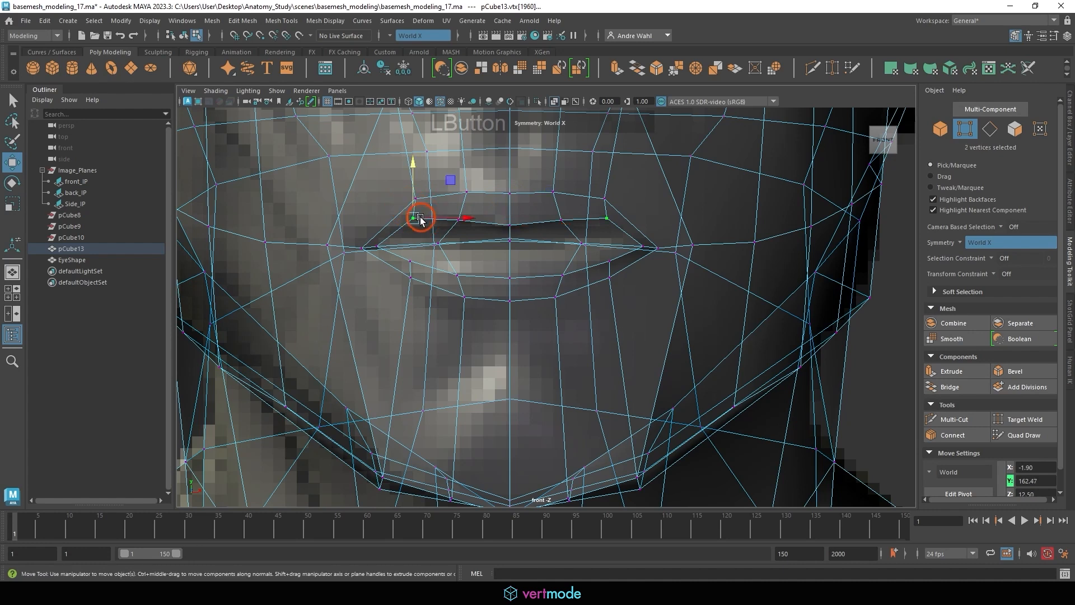
left_click(415, 201)
left_click_drag(416, 204, 455, 230)
- Raise the extruded lower-lip vertices, including the centre one, toward the mouth line in the front view
left_click(454, 277)
left_click(510, 278)
left_click_drag(509, 277, 505, 235)
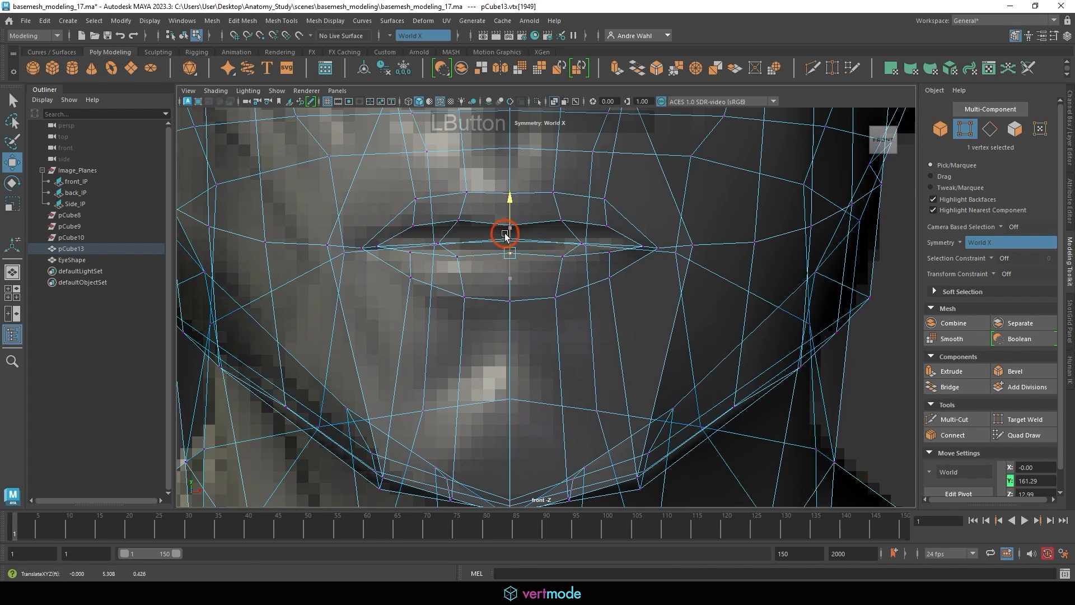
- Push the five extruded upper-lip vertices back in the side view to fit the reference profile
key("space")
key("space")
middle_click_drag(579, 398, 587, 253, "alt")
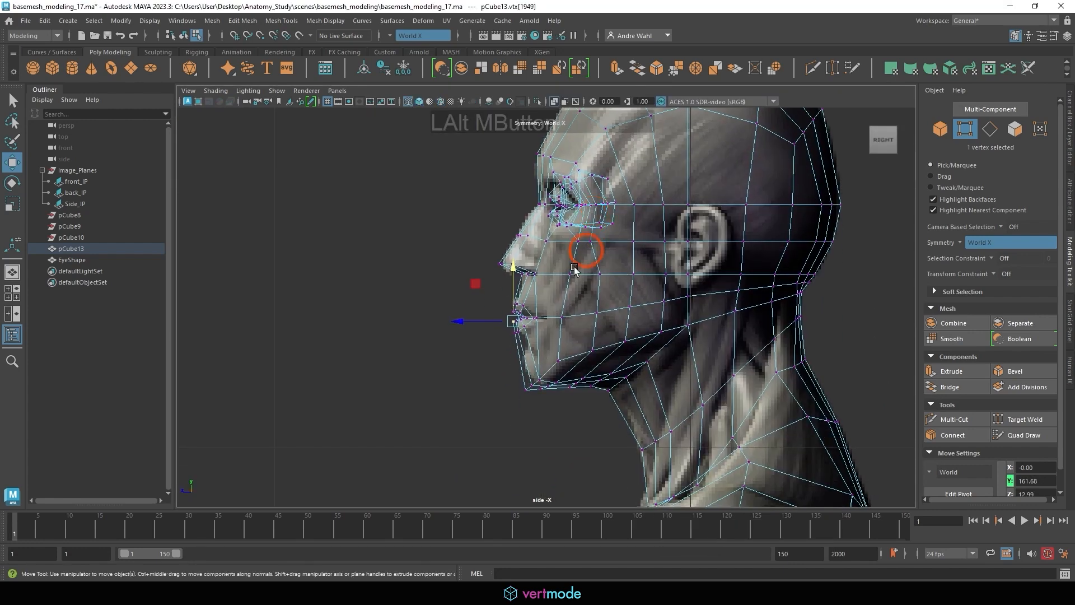
scroll(599, 286, "up", 6)
middle_click_drag(610, 308, 677, 228, "alt")
right_click_drag(688, 296, 851, 332, "alt")
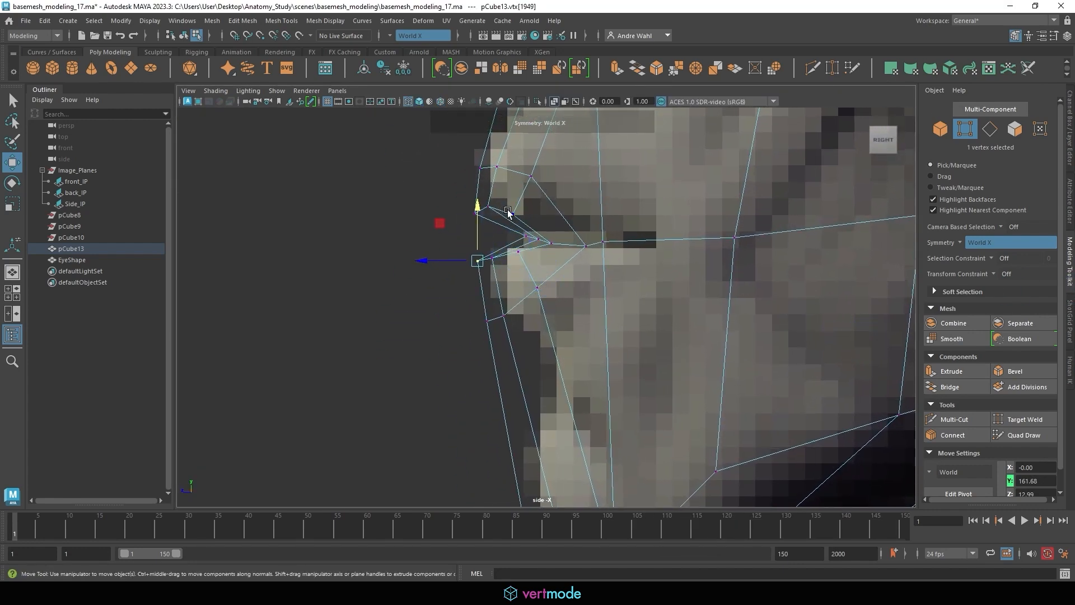
mouse_move(501, 206)
left_mouse_down()
mouse_move(531, 226)
mouse_move(518, 194)
left_mouse_up()
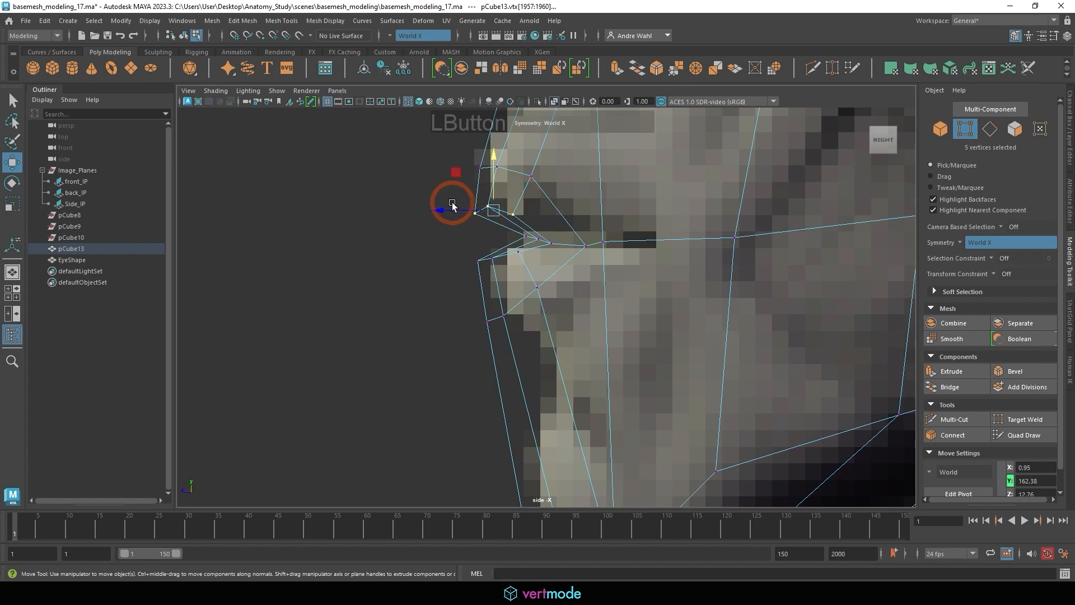
left_click_drag(455, 210, 469, 212)
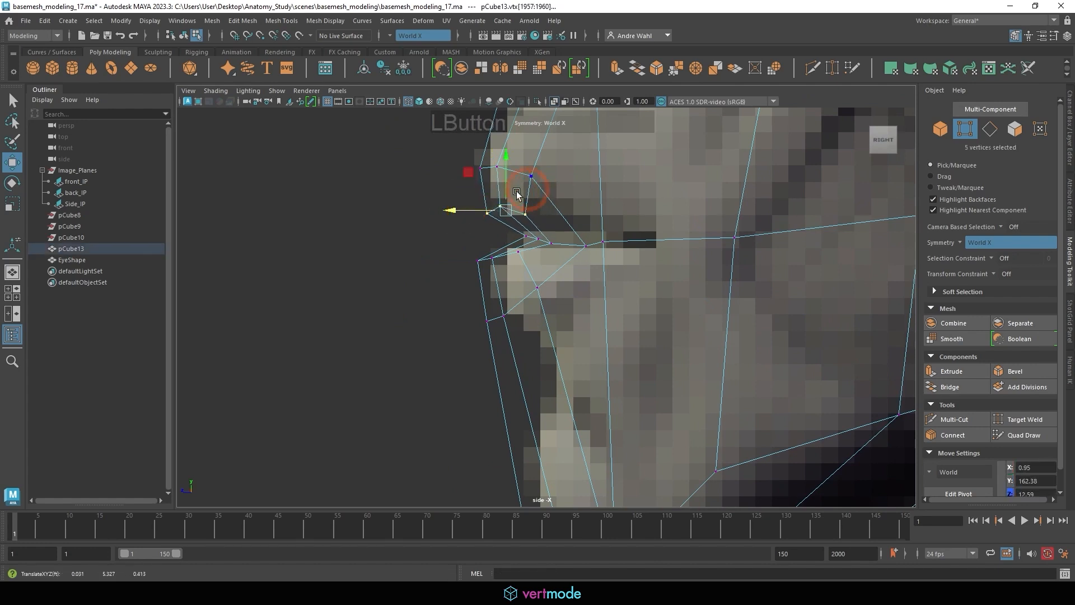
- Push the five extruded lower-lip vertices and the mouth-corner vertices back in the side view to match the reference
left_click_drag(436, 285, 527, 247)
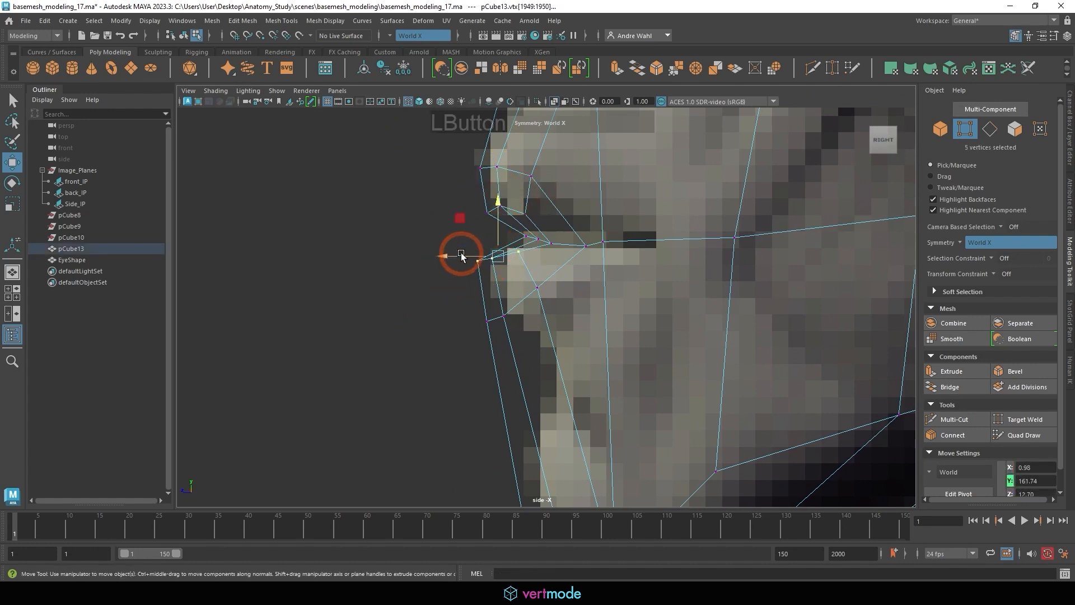
left_click_drag(460, 256, 542, 250)
left_click(562, 242)
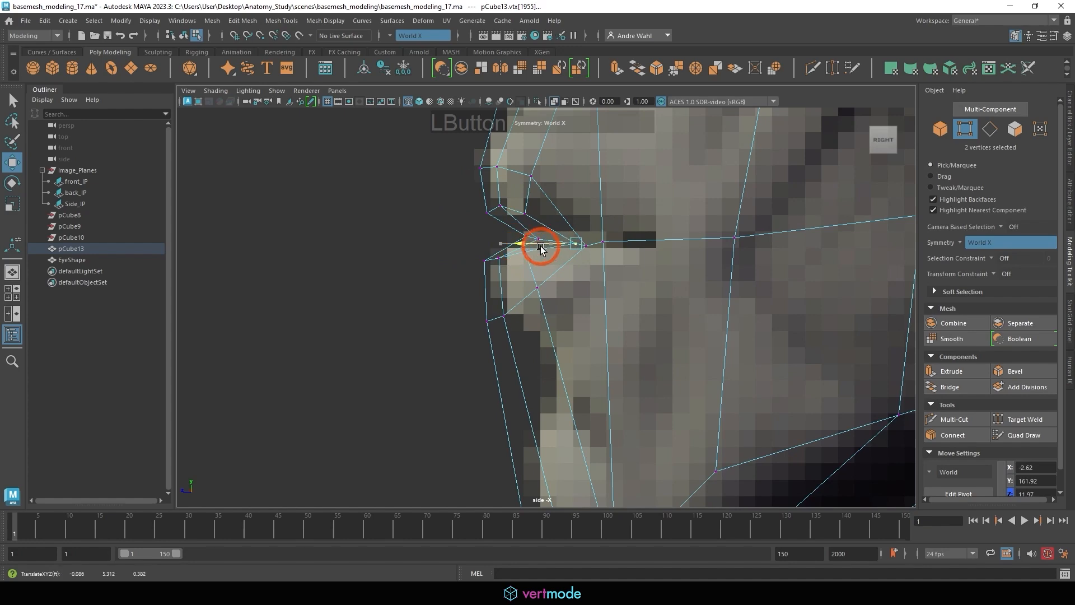
key("space")
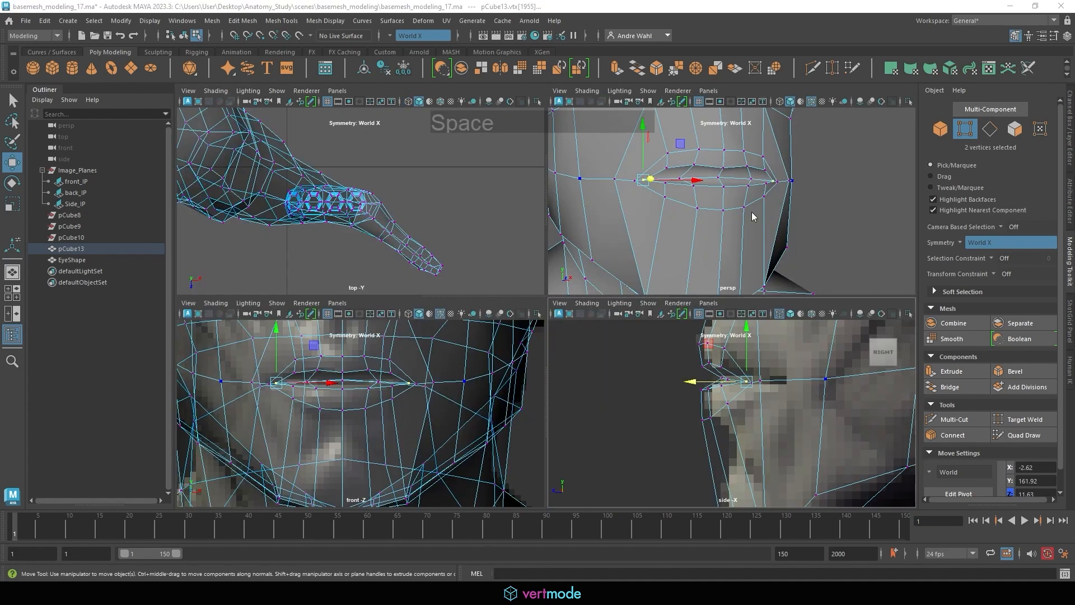
key("space")
left_click_drag(752, 212, 512, 263, "alt")
middle_click_drag(513, 263, 499, 245, "alt")
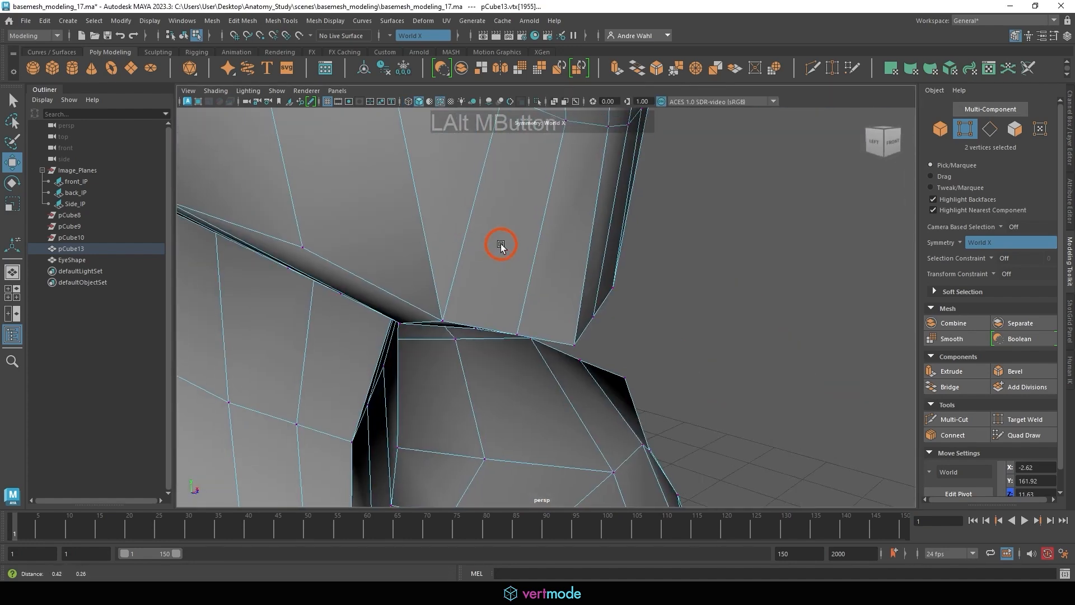
- Move the mouth-corner edge outward on both sides in the front view to match the reference mouth width
right_click_drag(499, 244, 523, 257, "alt")
left_click_drag(523, 257, 501, 259, "alt")
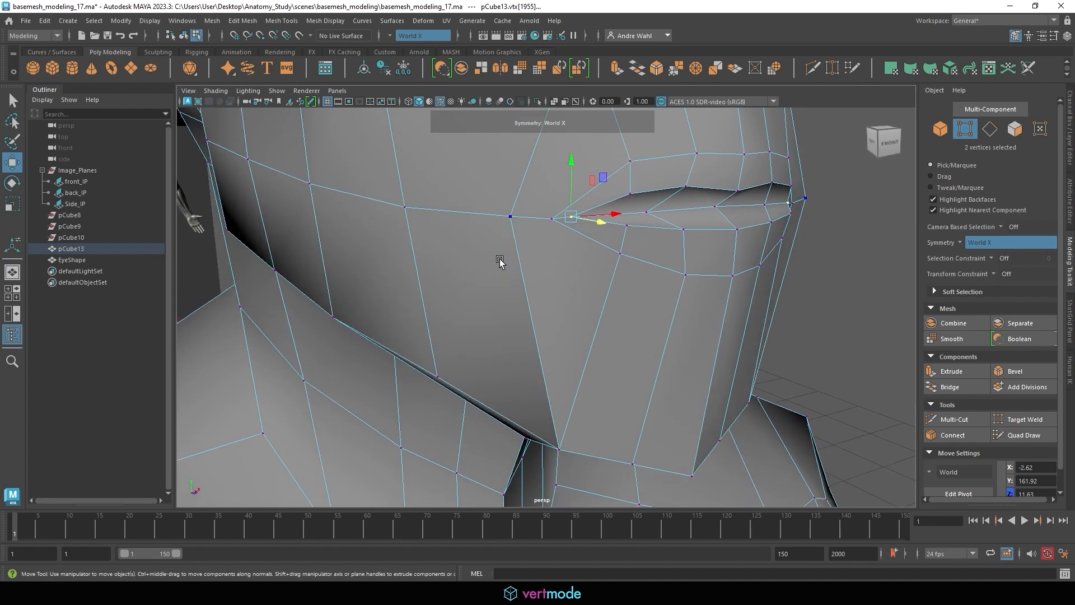
key("space")
key("space")
right_click_drag(403, 353, 487, 346, "alt")
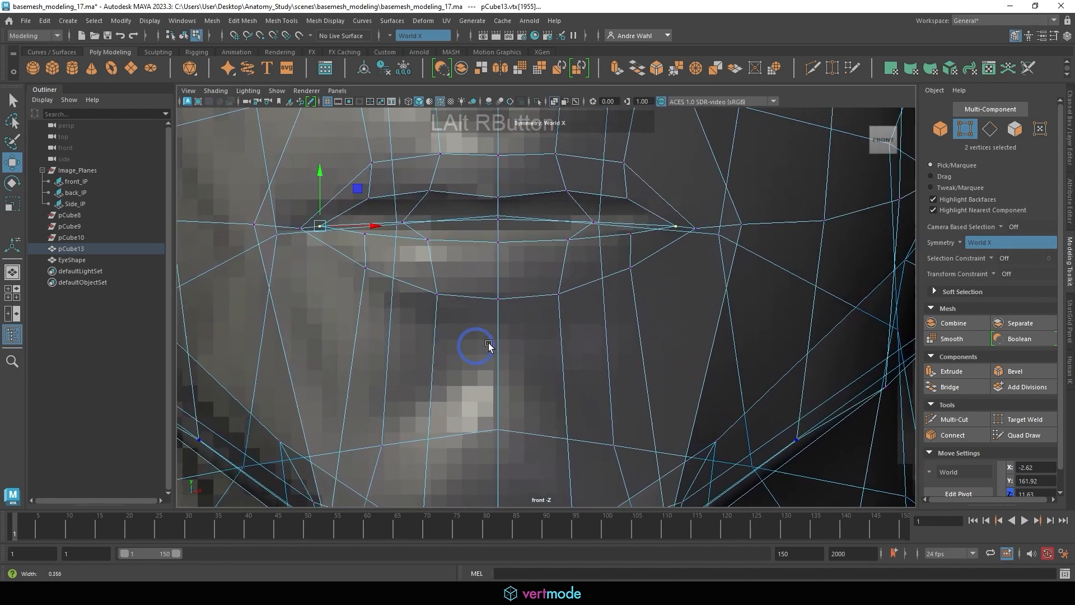
right_click_drag(353, 241, 343, 204)
left_click(301, 231)
left_click(309, 229)
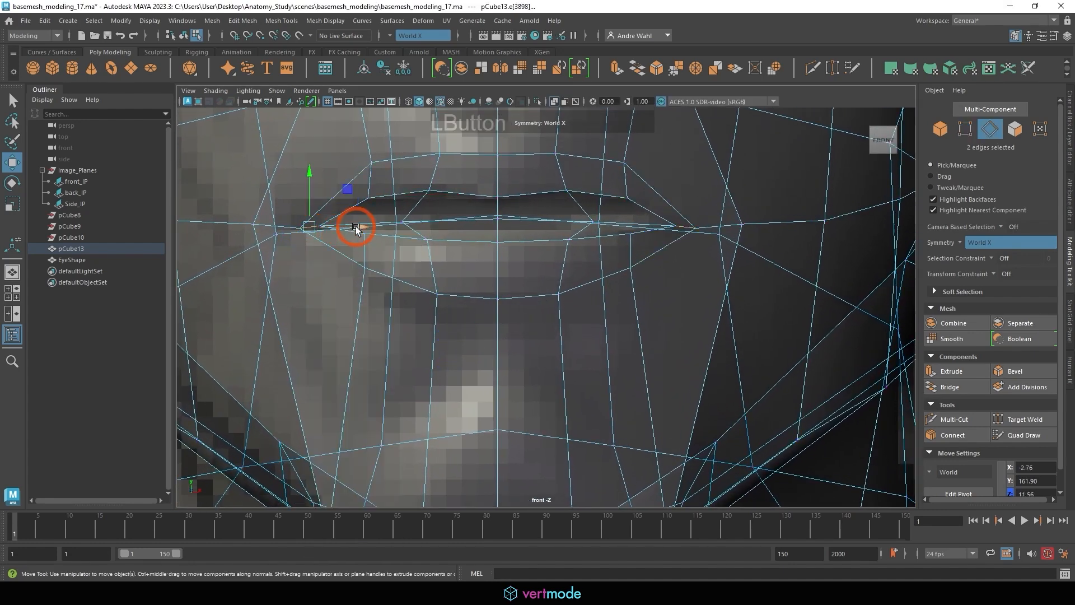
left_click_drag(356, 228, 326, 228)
right_click_drag(660, 259, 448, 216, "alt")
middle_click_drag(448, 216, 469, 305, "alt")
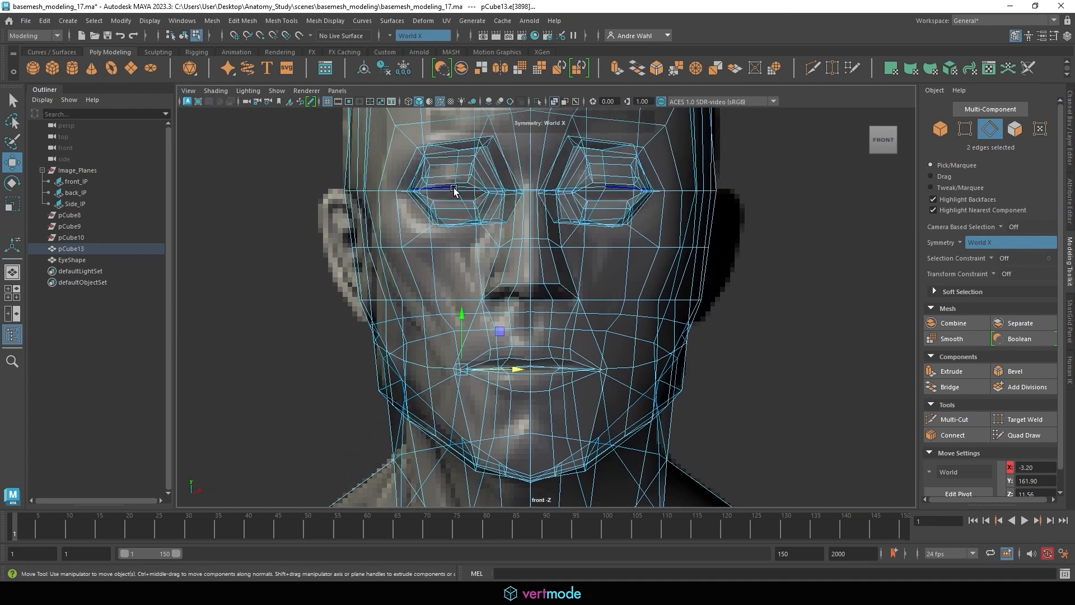
- Select the mouth-corner edge together with its adjoining outer edge and move them slightly farther outward on both sides
key("space")
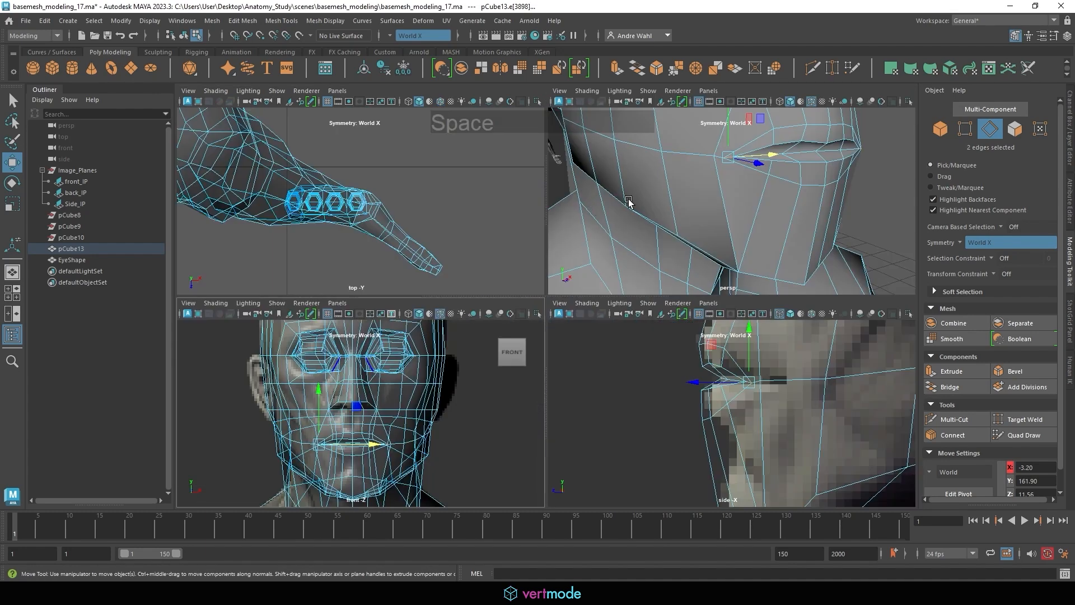
key("space")
right_click_drag(629, 202, 432, 192, "alt")
left_click_drag(498, 208, 448, 192, "alt")
right_click_drag(453, 193, 964, 294, "alt")
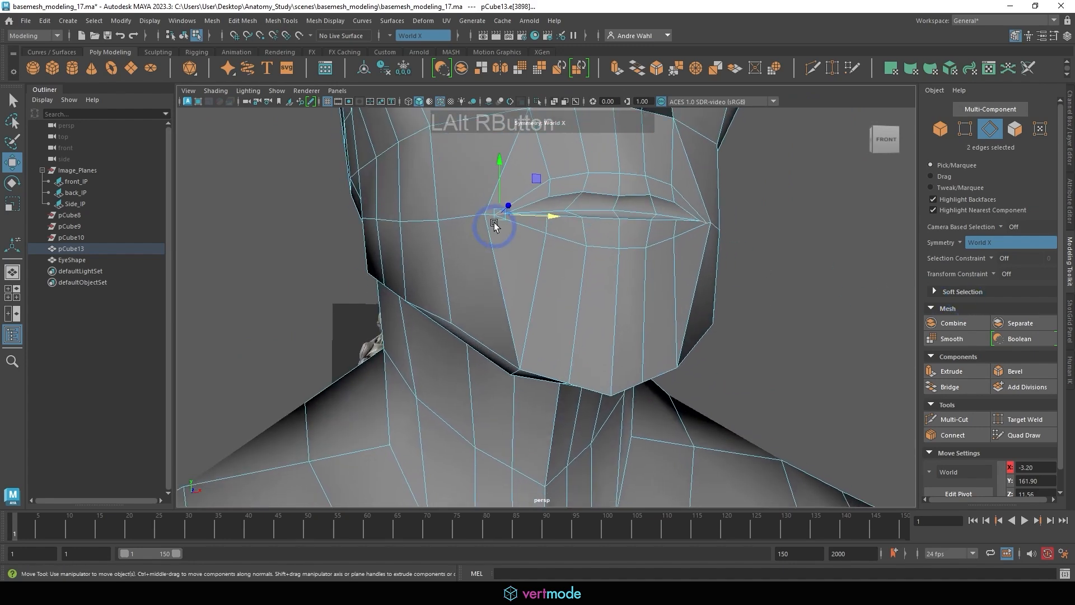
left_click_drag(494, 224, 507, 215, "alt")
left_click(506, 191, "shift")
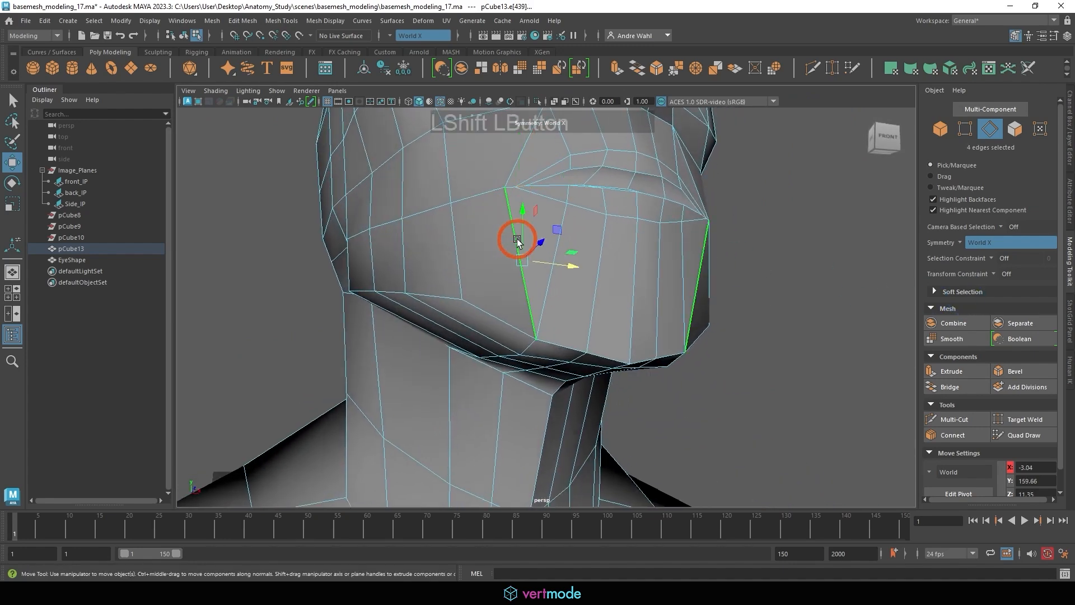
key("z")
left_click(505, 189, "shift")
key("z")
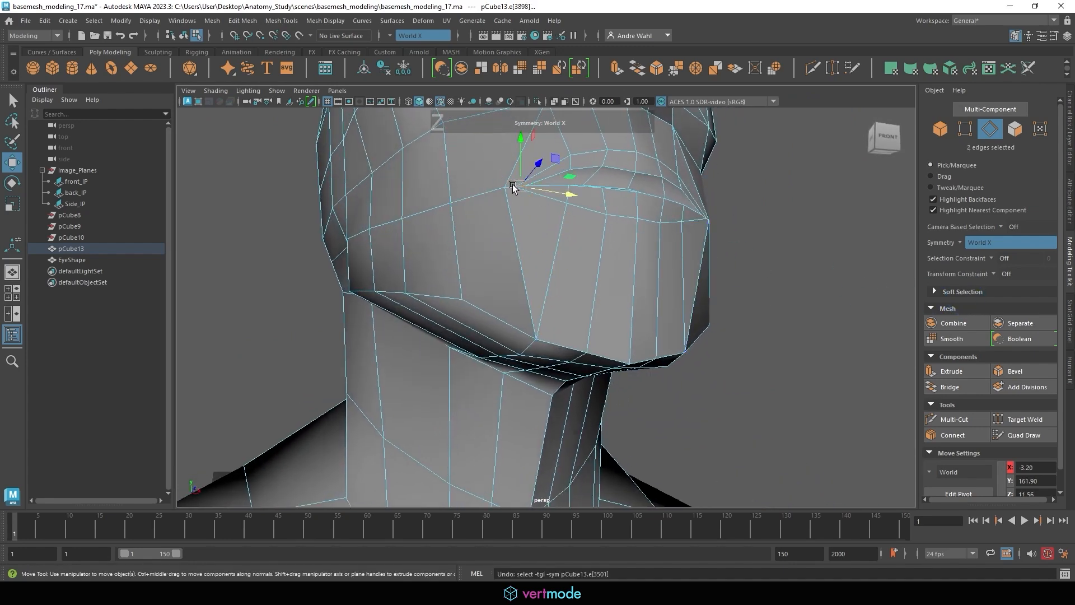
key("q")
left_click(509, 188, "shift")
left_click_drag(559, 221, 514, 262, "alt")
left_click(513, 261)
key("w")
right_click_drag(499, 244, 501, 269, "alt")
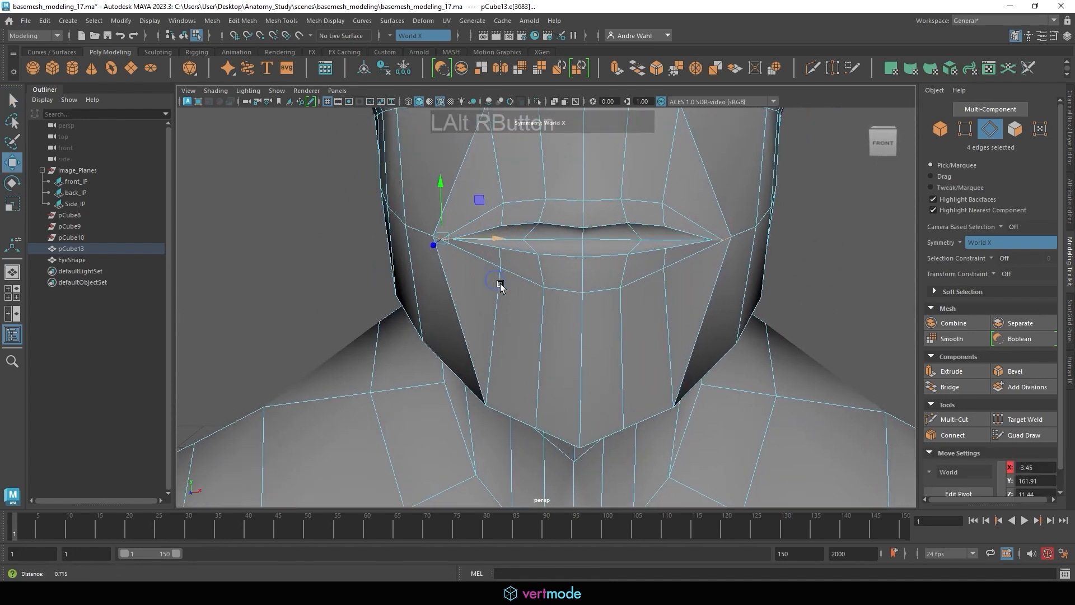
left_click_drag(501, 269, 440, 288, "alt")
middle_click_drag(440, 287, 481, 289, "alt")
left_click_drag(480, 289, 739, 335, "alt")
- Push the five lower-lip outline vertices back and down in the side view to follow the reference profile
key("space")
key("space")
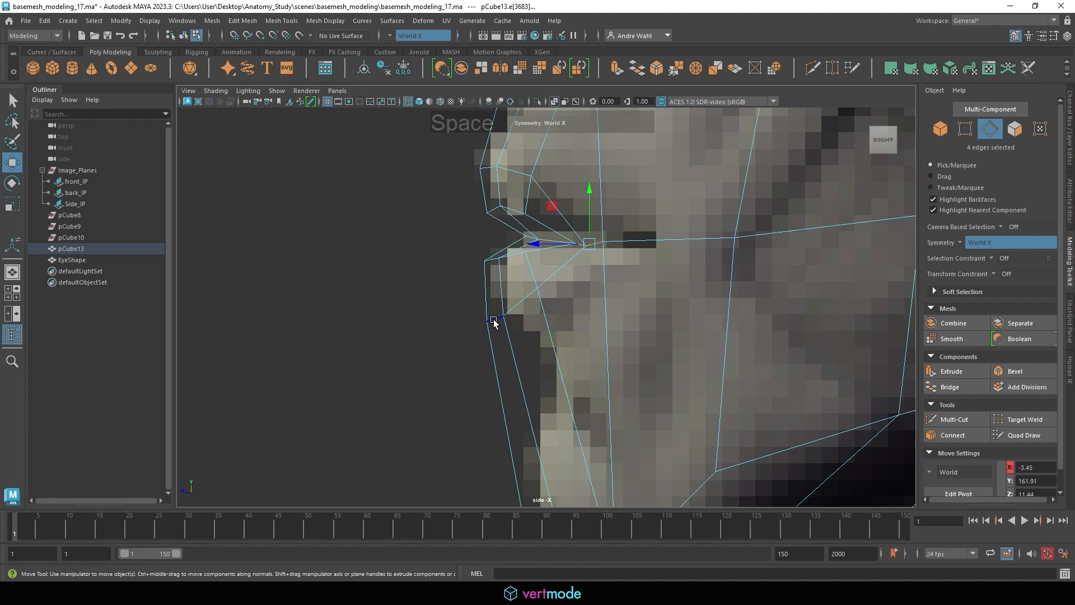
right_click_drag(504, 322, 457, 267)
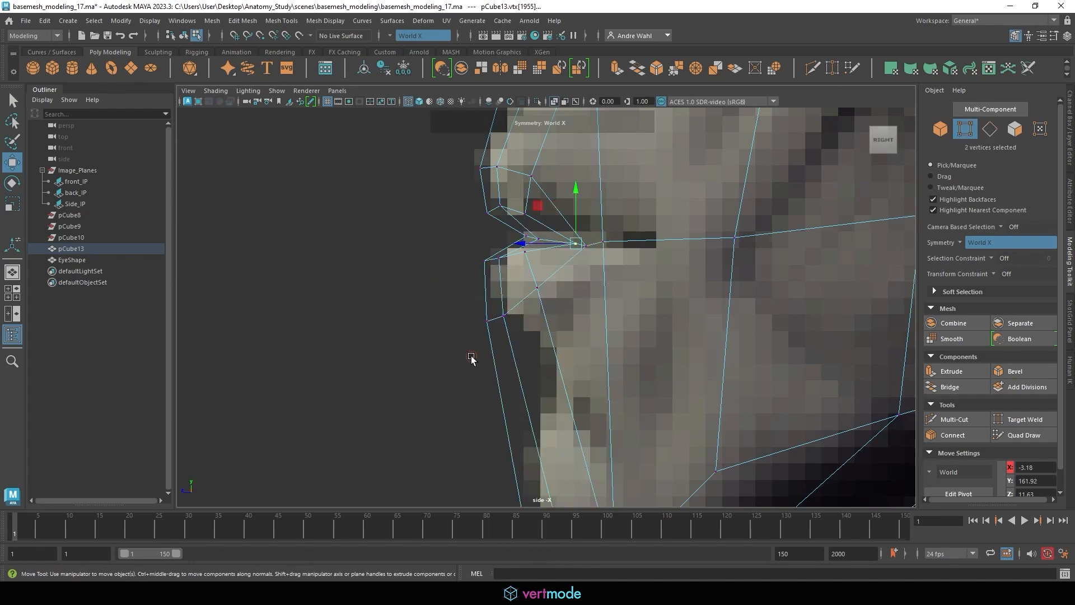
left_click_drag(471, 357, 596, 268)
left_click_drag(468, 300, 493, 318)
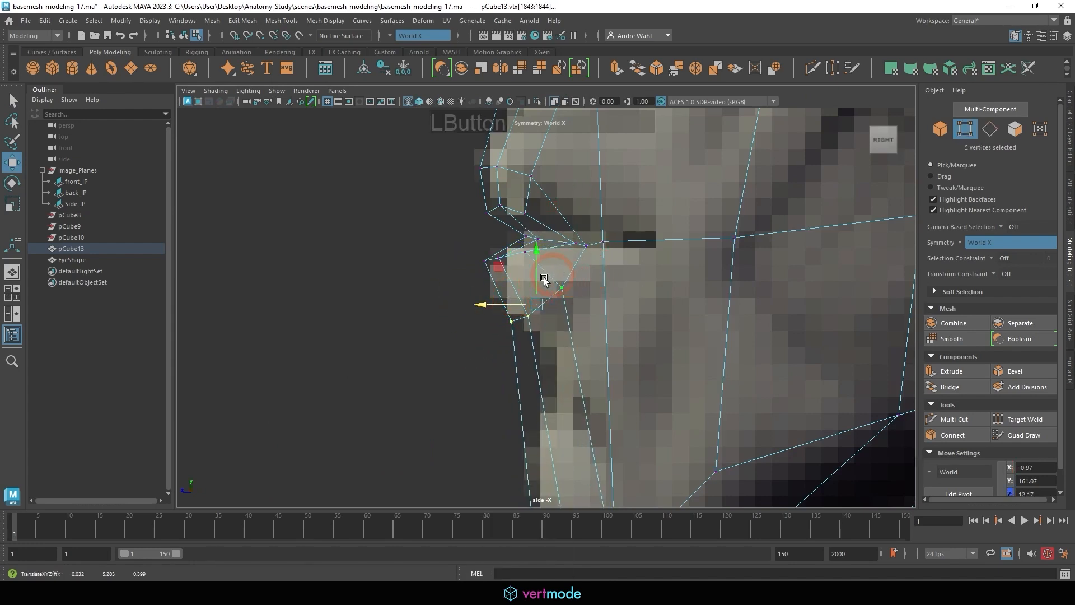
left_click_drag(544, 279, 515, 332)
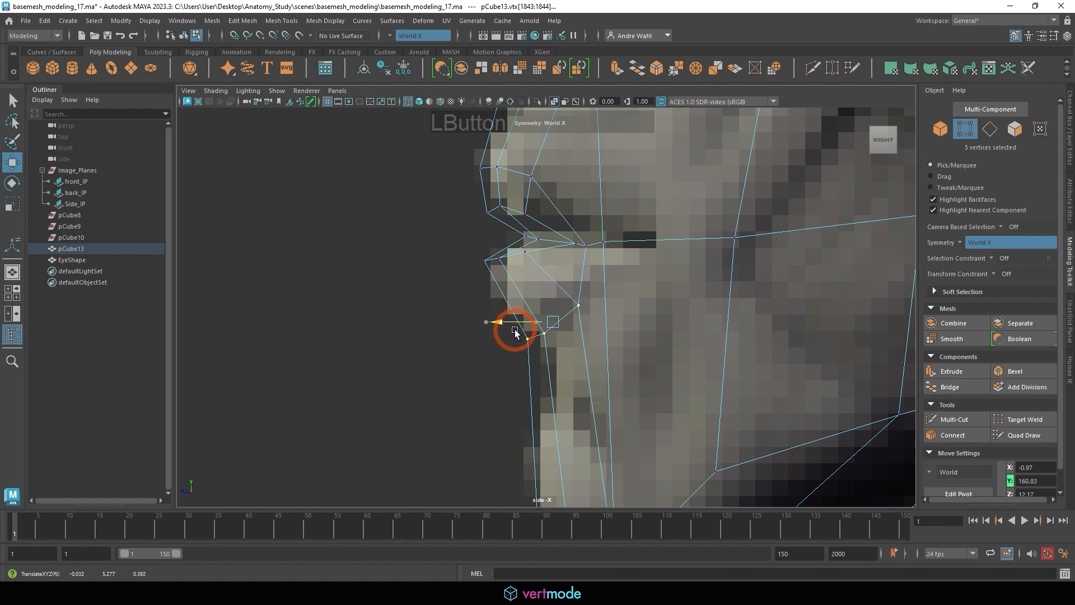
- Lower the five lower-lip rim vertices and raise the upper-lip outline vertices slightly in the side view
left_click(535, 245)
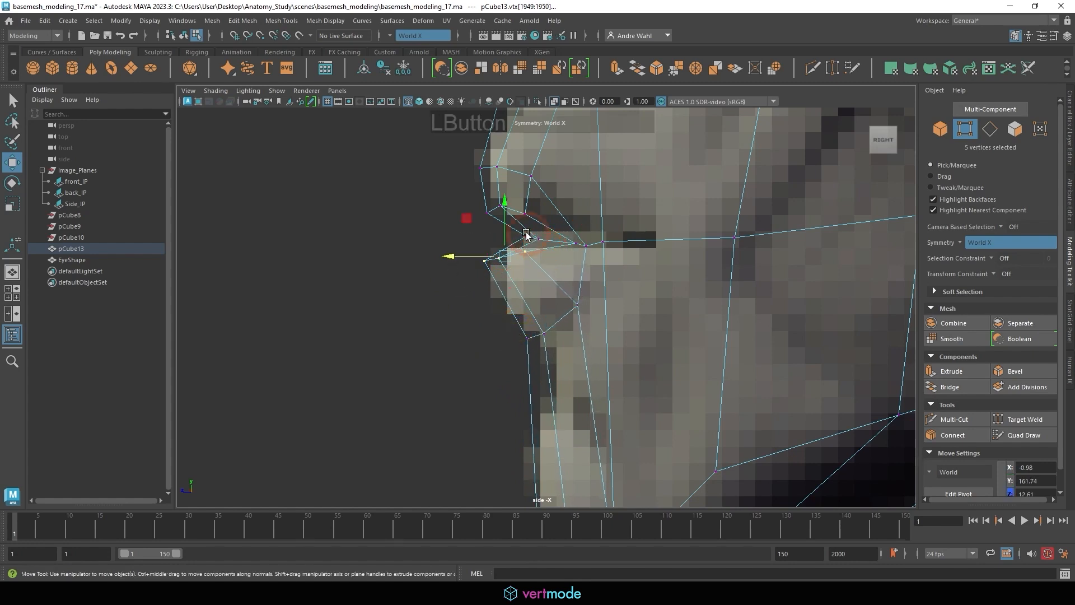
left_click_drag(503, 238, 517, 256)
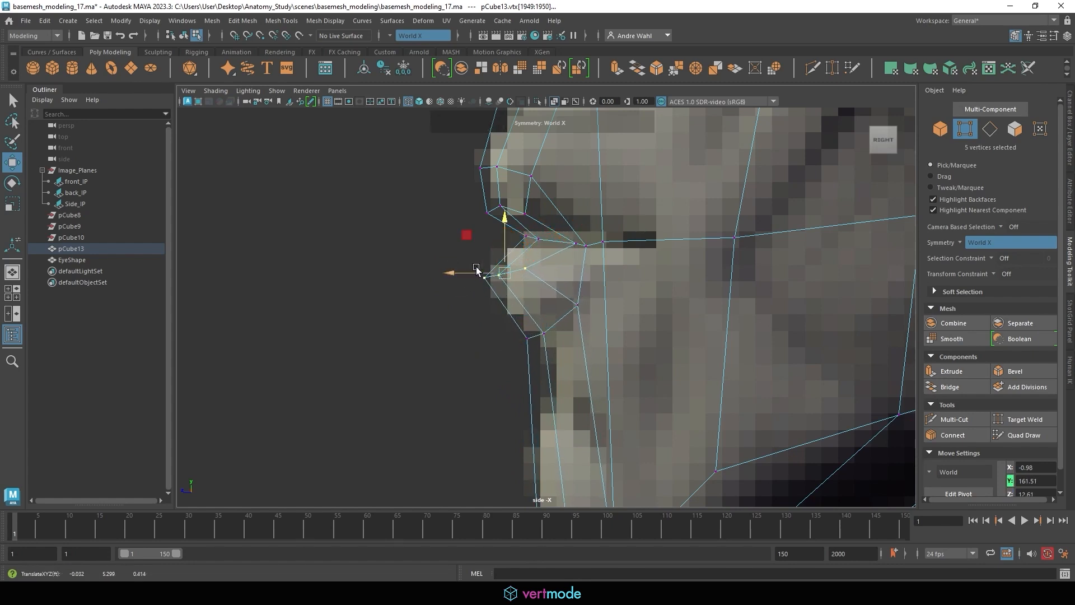
middle_click_drag(477, 269, 427, 271, "alt")
left_click_drag(408, 261, 589, 197)
left_click_drag(496, 205, 496, 205)
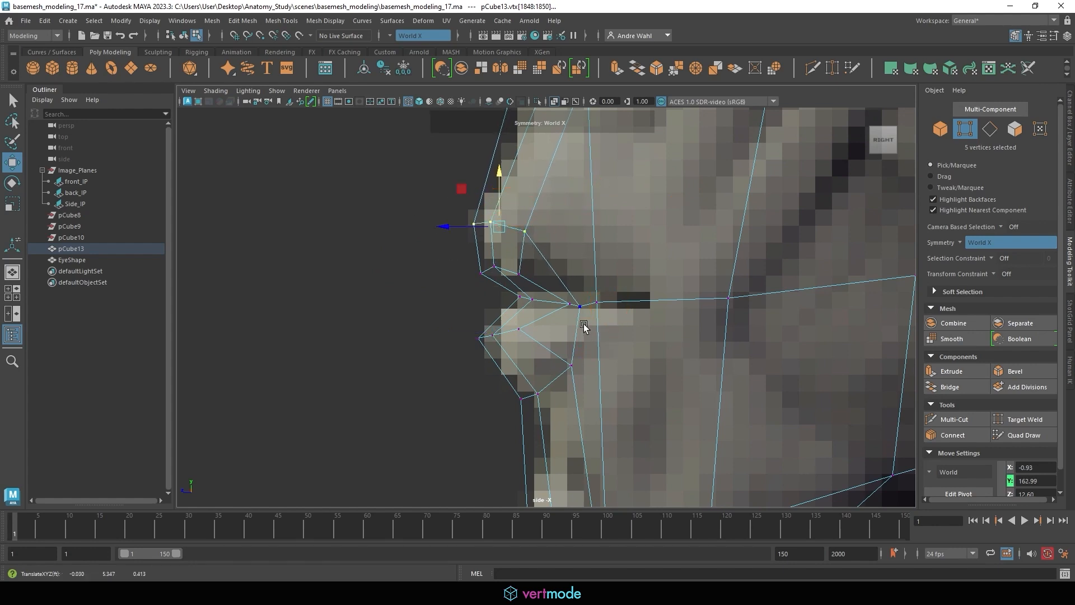
- Push the mouth-corner vertices back in the side view and reposition the neighbouring cheek vertices to match the reference
left_click_drag(595, 270, 622, 309)
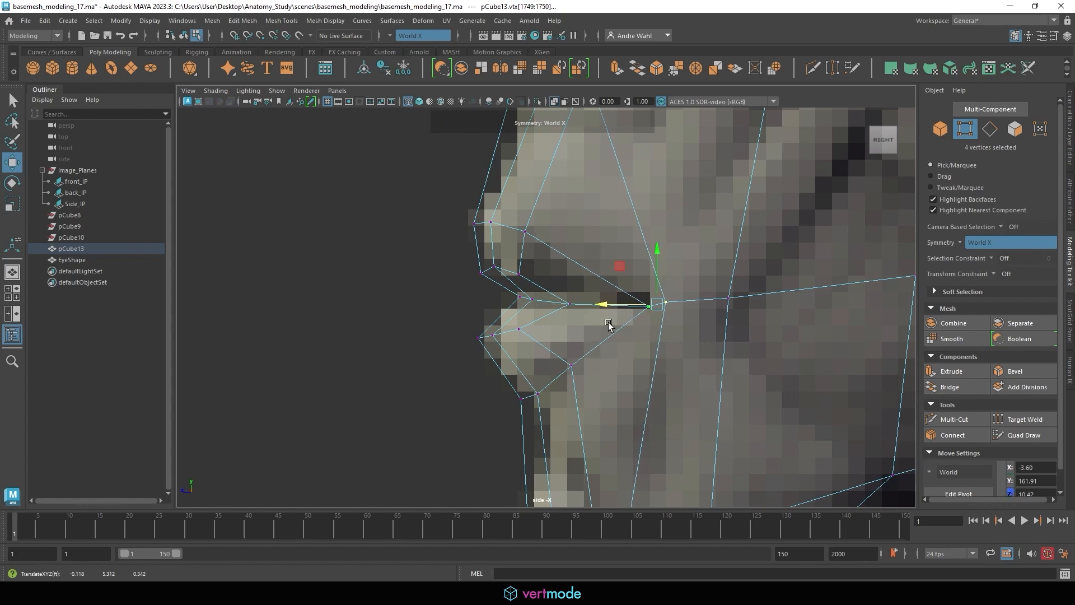
middle_click_drag(583, 336, 526, 361, "alt")
left_click_drag(620, 282, 582, 310)
scroll(666, 333, "down", 2)
left_click(641, 283)
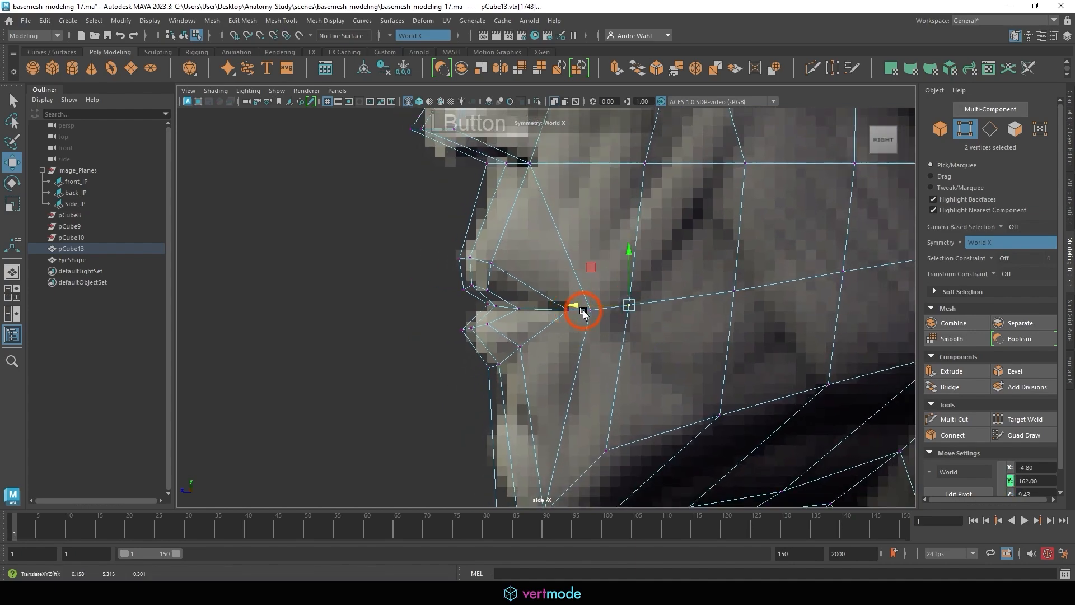
- Adjust the sideways position of the vertex pair just outside the mouth corners in the perspective view
key("space")
key("space")
right_click_drag(778, 212, 599, 178, "alt")
left_click_drag(599, 178, 524, 205, "alt")
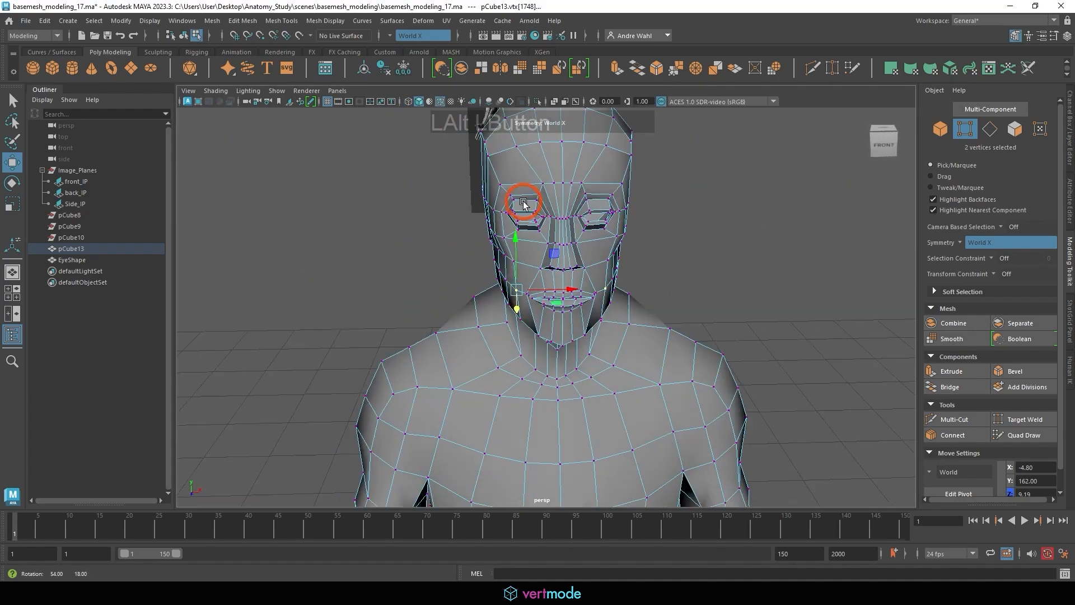
right_click_drag(593, 230, 776, 294, "alt")
left_click_drag(576, 279, 653, 344, "alt")
middle_click_drag(653, 343, 372, 233, "alt")
left_click_drag(372, 233, 403, 221, "alt")
left_click_drag(582, 203, 657, 311)
left_click(558, 245)
key("ctrl+z")
left_click(533, 279)
right_click_drag(658, 311, 655, 268, "alt")
middle_click_drag(655, 268, 621, 259, "alt")
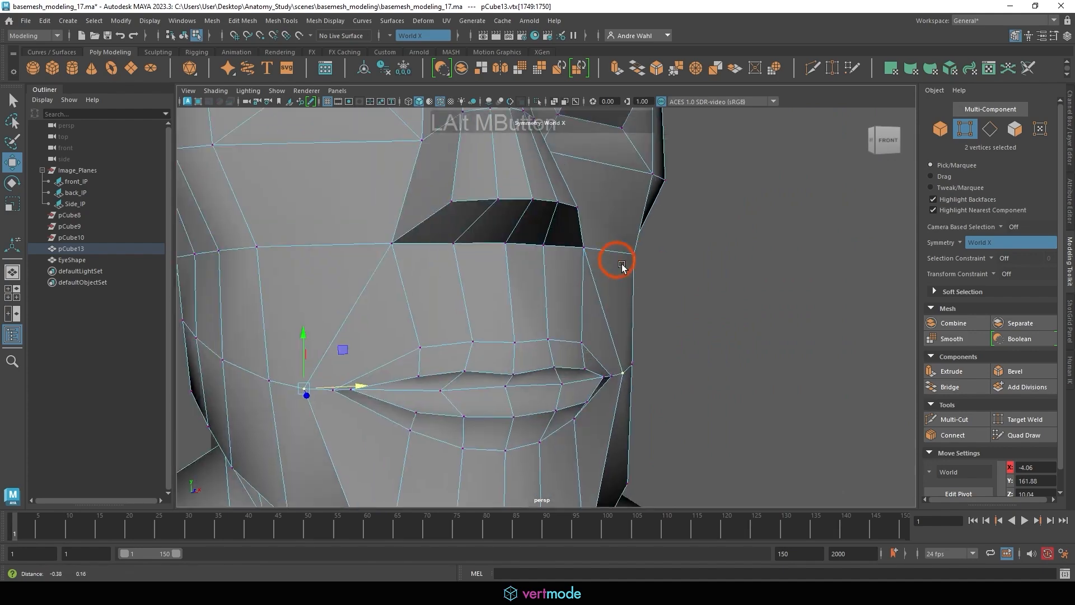
left_click_drag(621, 260, 571, 255, "alt")
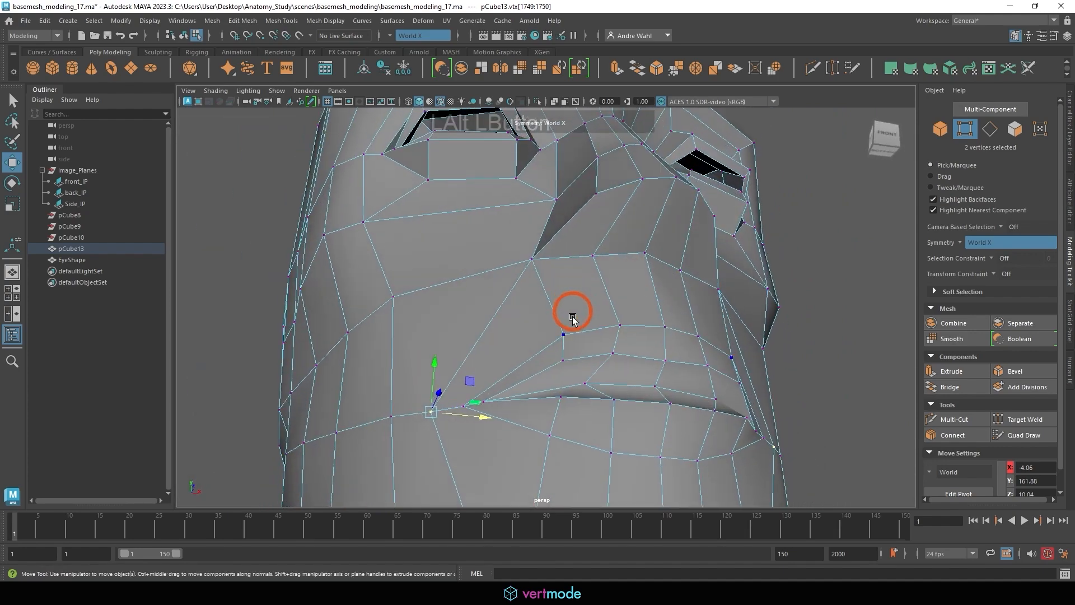
- Move the outer cross edges of the upper and lower lips outward and back to round the mouth
right_click(571, 256)
right_click_drag(571, 257, 572, 241)
left_click(569, 345)
middle_click_drag(570, 343, 546, 247, "alt")
left_click_drag(546, 246, 526, 269, "alt")
middle_click_drag(526, 269, 515, 313, "alt")
left_click(492, 425, "shift")
left_click_drag(470, 456, 541, 277, "alt")
left_click_drag(525, 203, 510, 200)
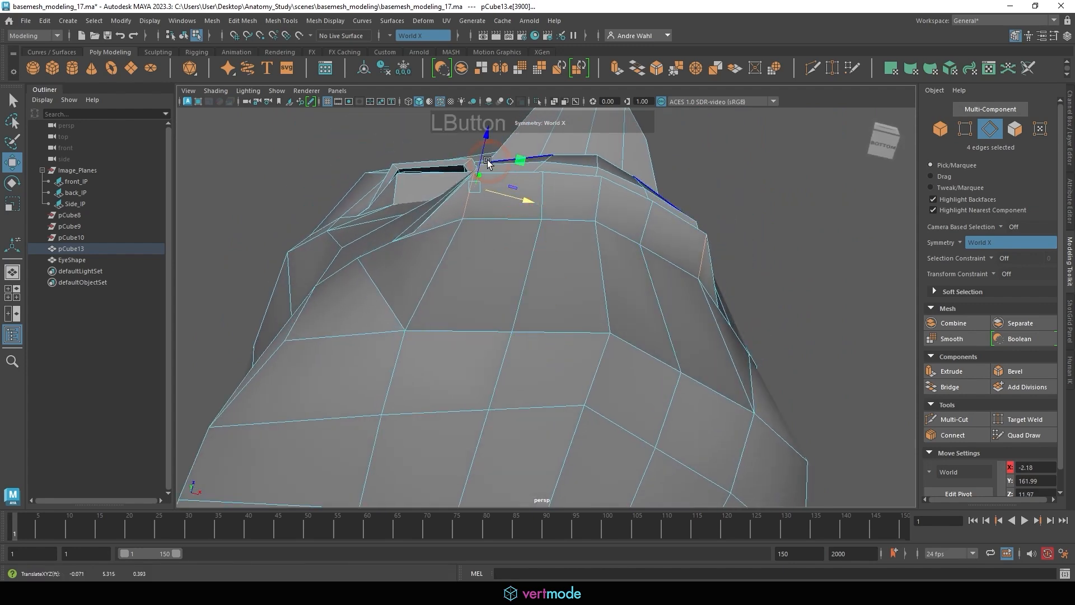
left_click_drag(487, 161, 481, 170)
- Select the cross edges beside the centre of both lips and adjust their depth to smooth the mouth's curve
left_click(541, 197)
left_click_drag(543, 200, 568, 221, "alt")
double_click(533, 300, "shift")
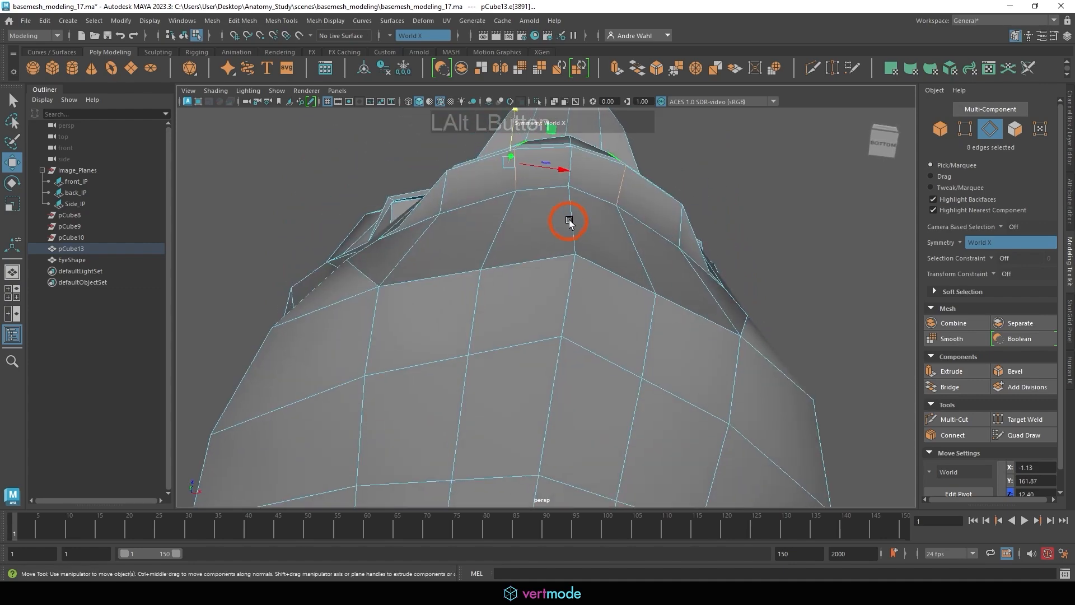
middle_click_drag(523, 135, 516, 202, "alt")
mouse_move(511, 229)
left_mouse_down()
mouse_move(627, 325)
mouse_move(638, 281)
mouse_move(660, 257)
mouse_move(608, 282)
mouse_move(519, 218)
left_mouse_up()
- Adjust the heights of the lower lip's centre rim vertex and the upper-lip rim vertex pair beside the centre
right_click_drag(466, 206, 468, 208)
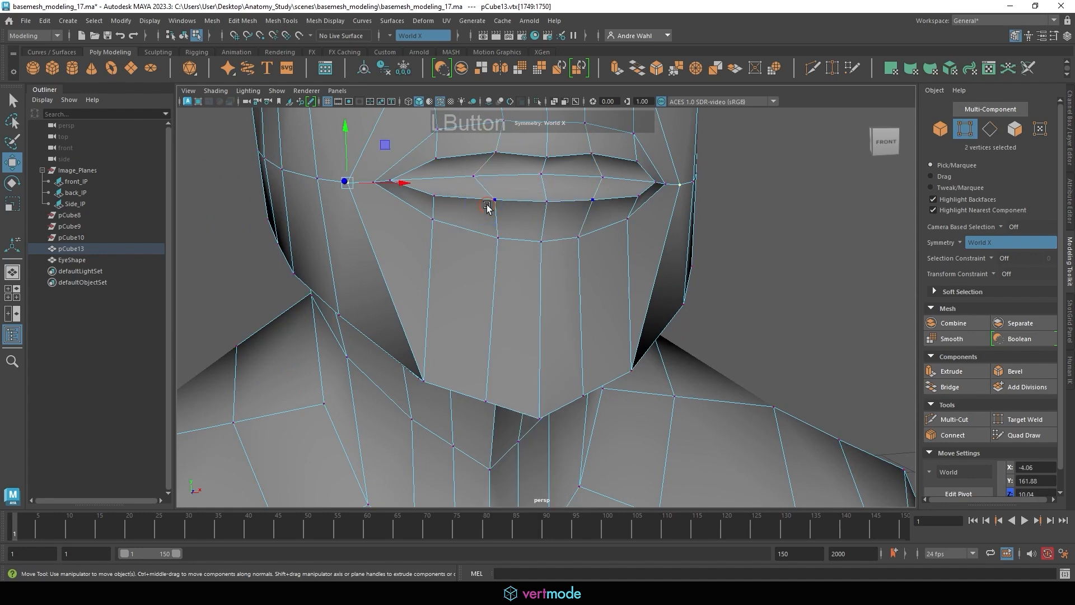
left_click_drag(490, 206, 480, 170, "alt")
left_click(477, 173)
left_click(536, 199)
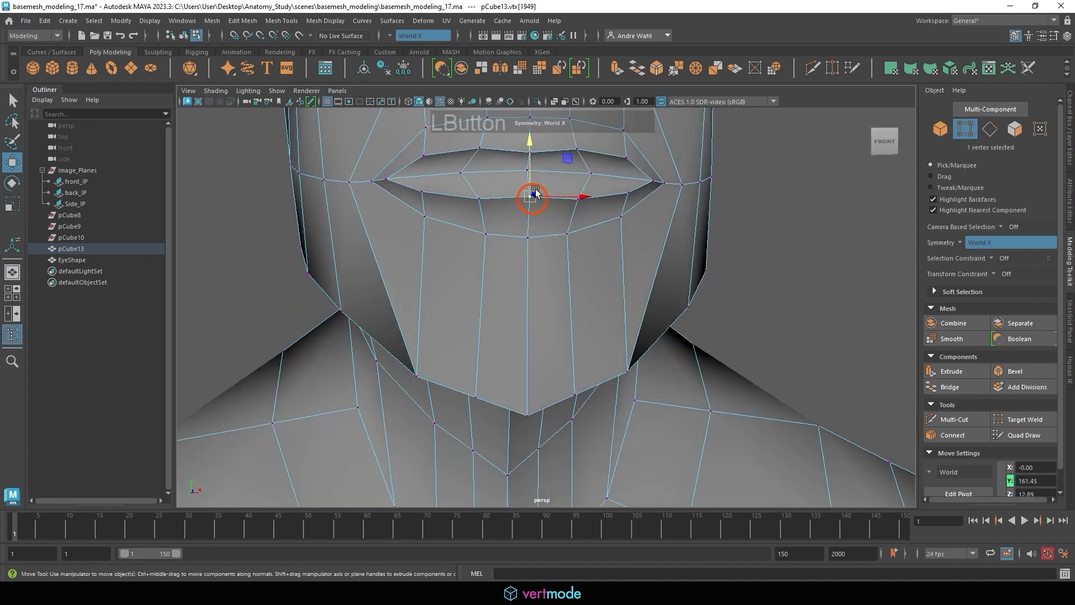
middle_click_drag(521, 168, 499, 208, "alt")
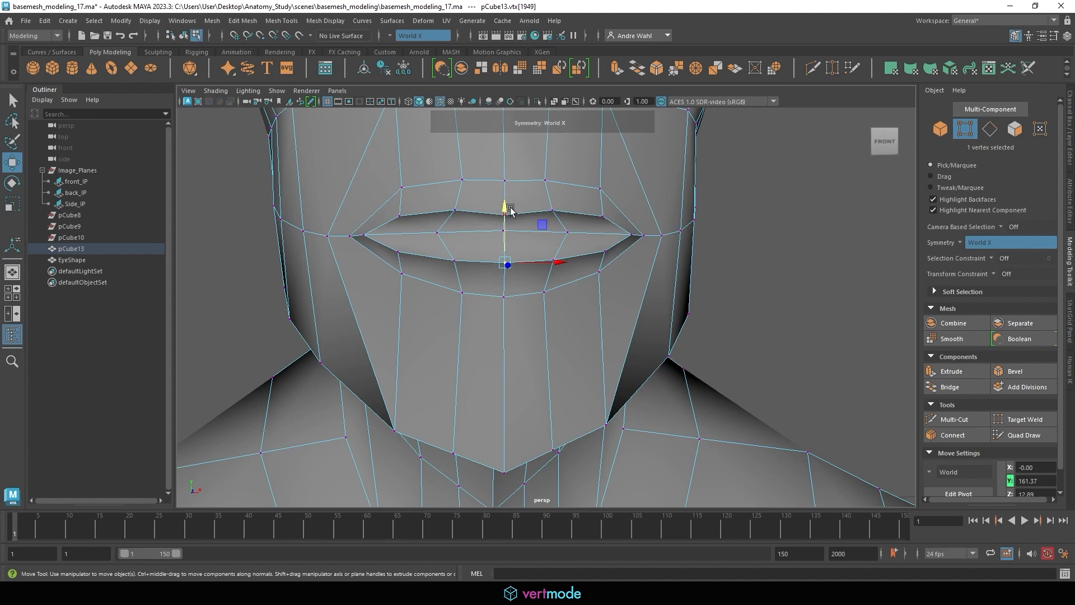
left_click_drag(516, 225, 458, 223, "alt")
left_click_drag(394, 204, 390, 203)
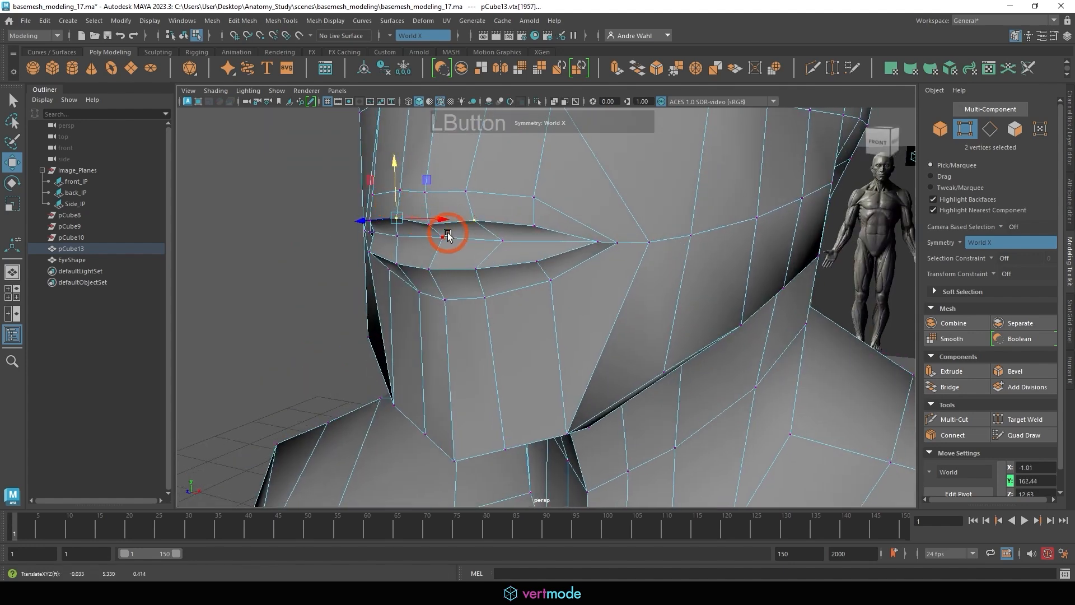
right_click_drag(439, 240, 504, 209, "alt")
left_click_drag(504, 208, 446, 194, "alt")
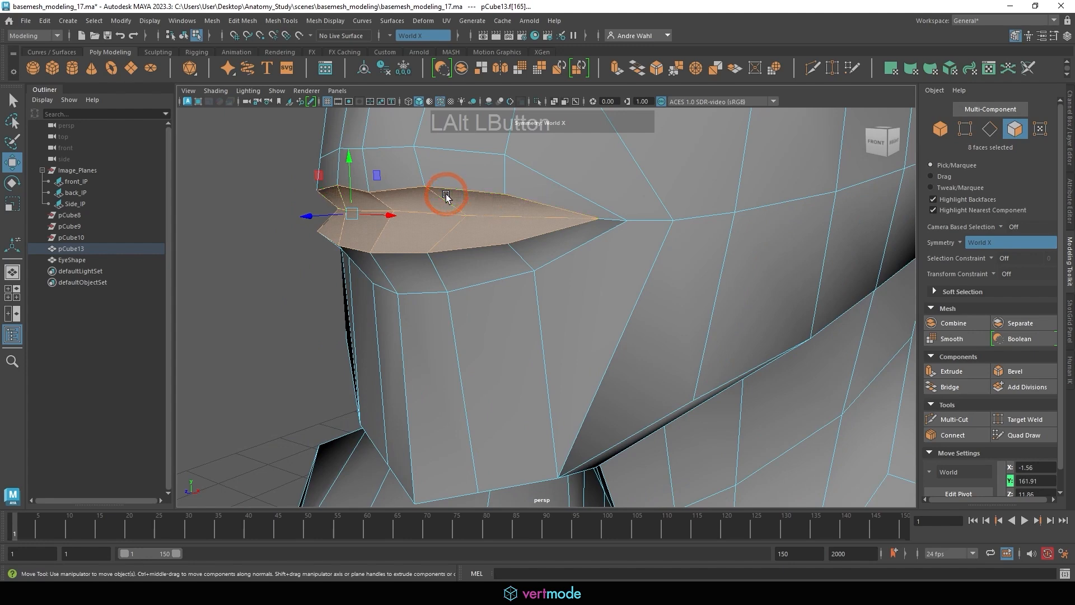
right_click_drag(413, 185, 367, 184)
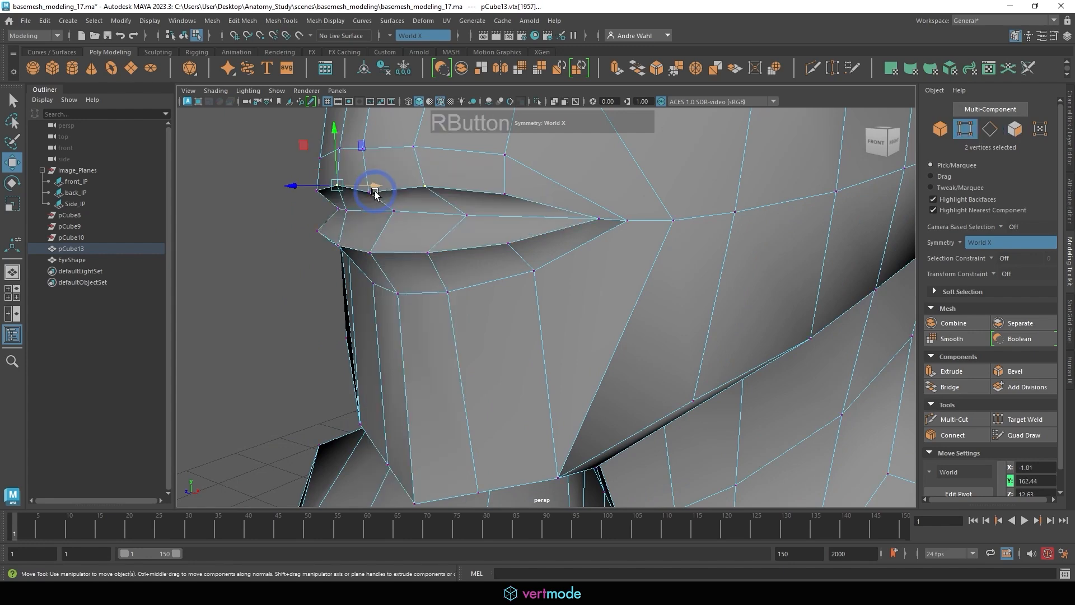
left_click(377, 188)
key("space")
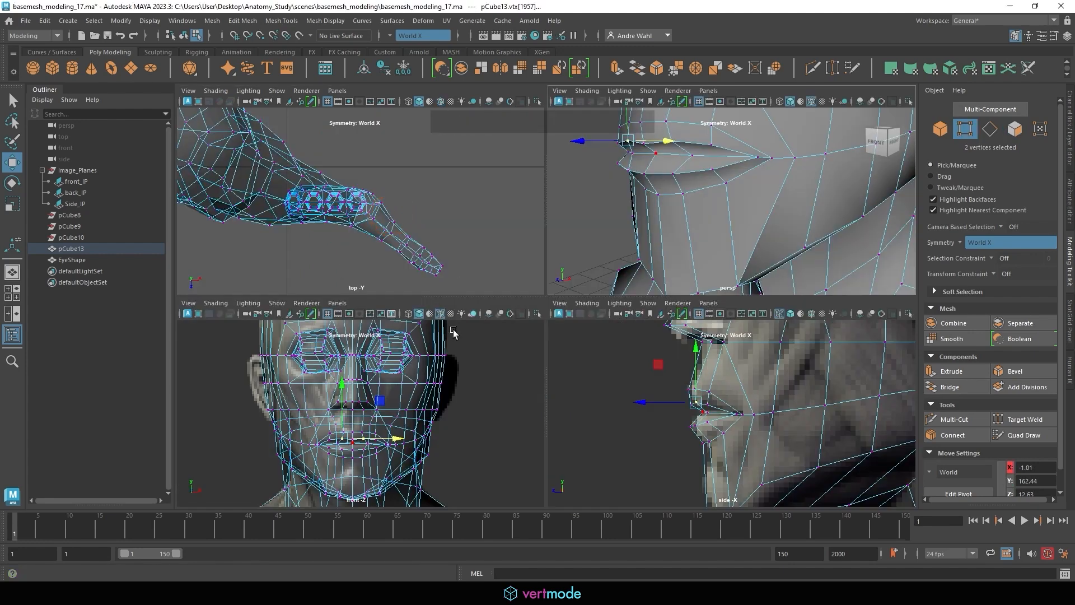
key("space")
- Slide the upper-lip rim edges upward and the lower-lip rim edges downward along the mesh with Slide Edge
middle_click_drag(532, 134, 612, 268, "alt")
right_click_drag(467, 306, 455, 213)
left_click(613, 341)
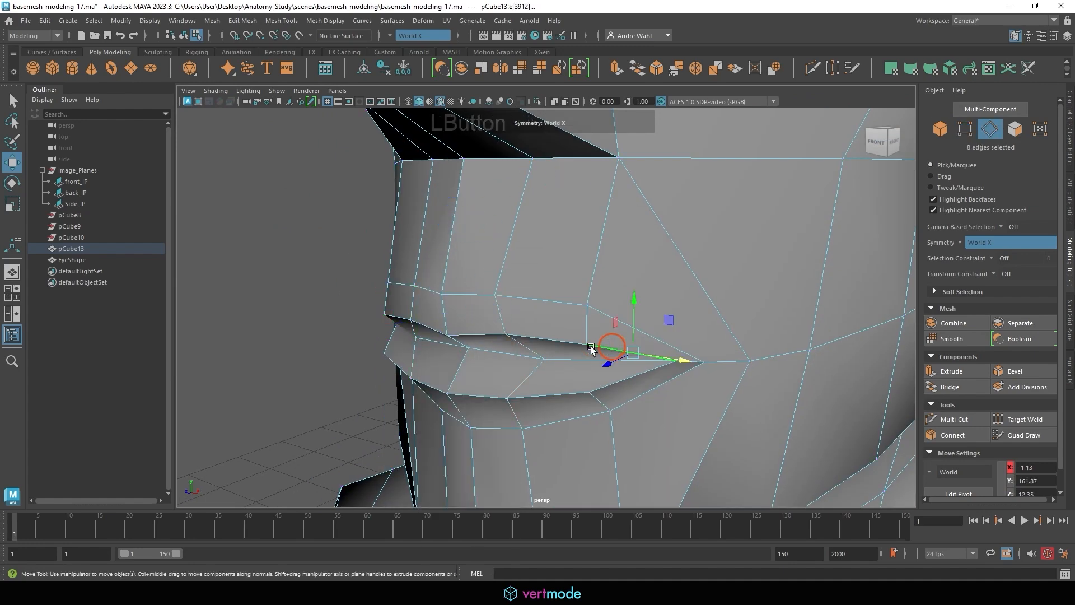
left_click_drag(523, 321, 616, 304, "alt")
left_click(480, 278)
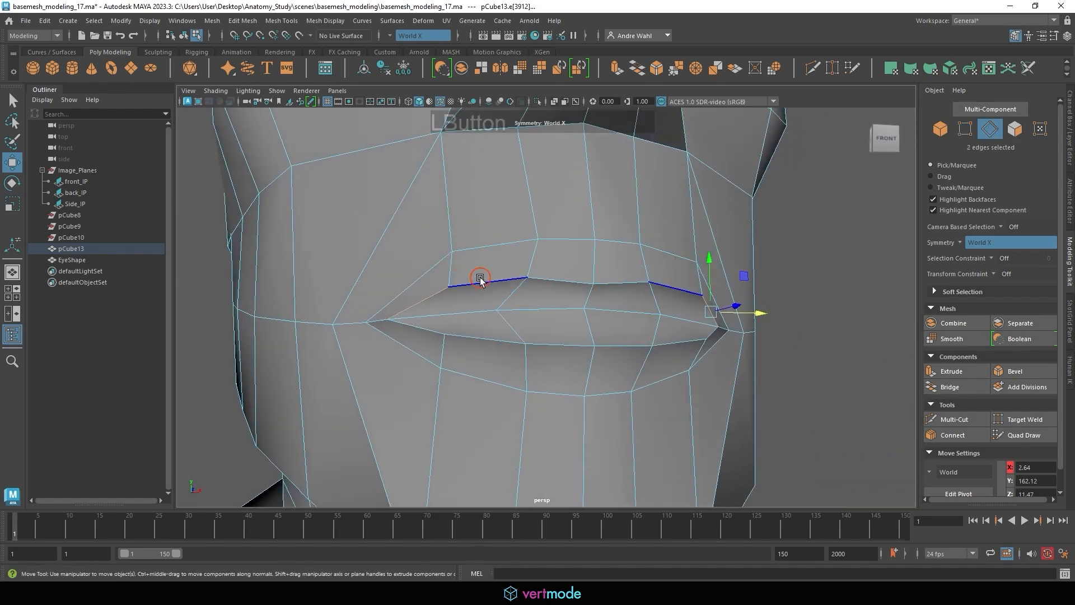
left_click(576, 282, "shift")
left_click(281, 21)
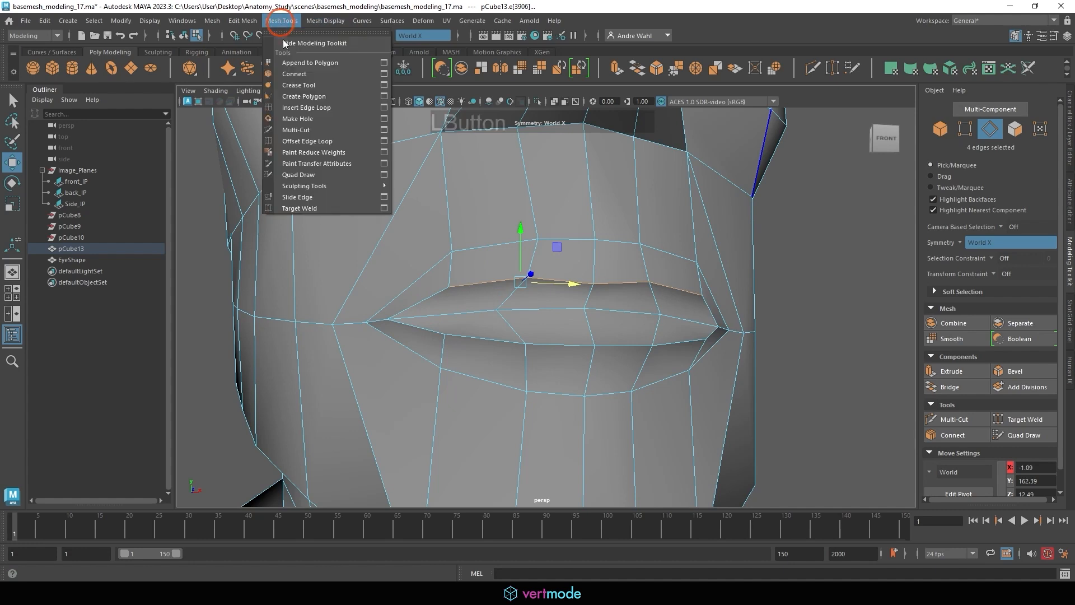
left_click(294, 200)
middle_click_drag(583, 303, 575, 296)
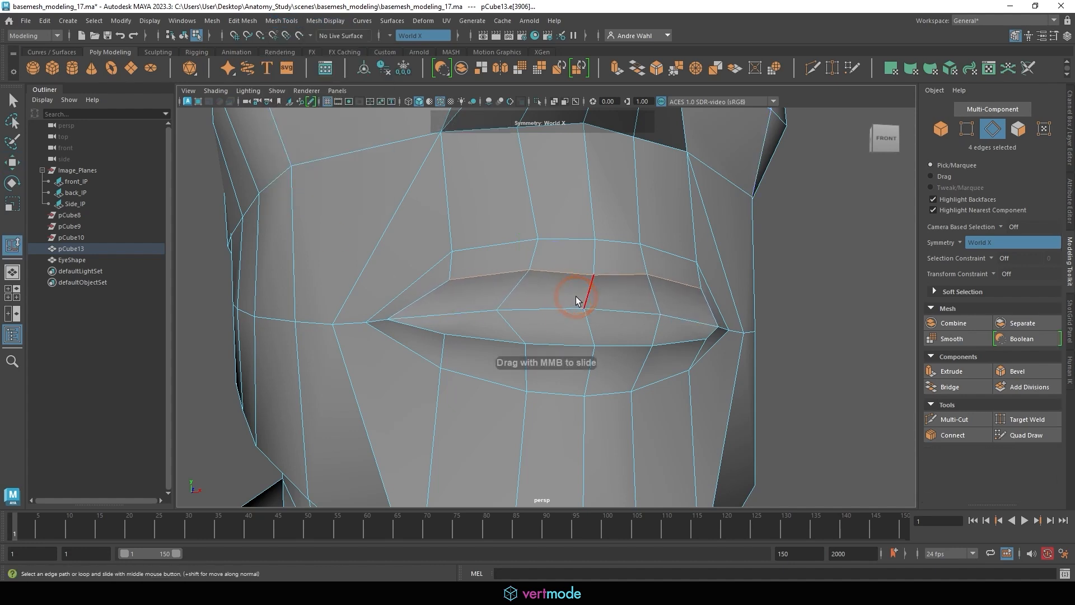
middle_click_drag(573, 350, 577, 375)
right_click_drag(535, 301, 533, 333)
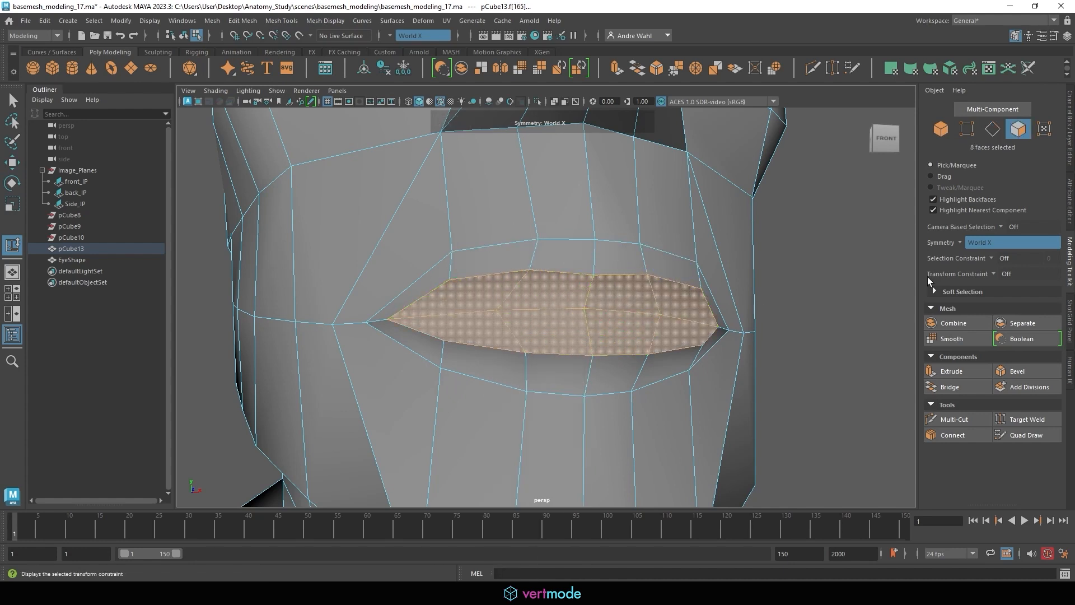
- Extrude the eight faces filling the mouth opening, push them back into the head and scale them flatter vertically
left_click(953, 372)
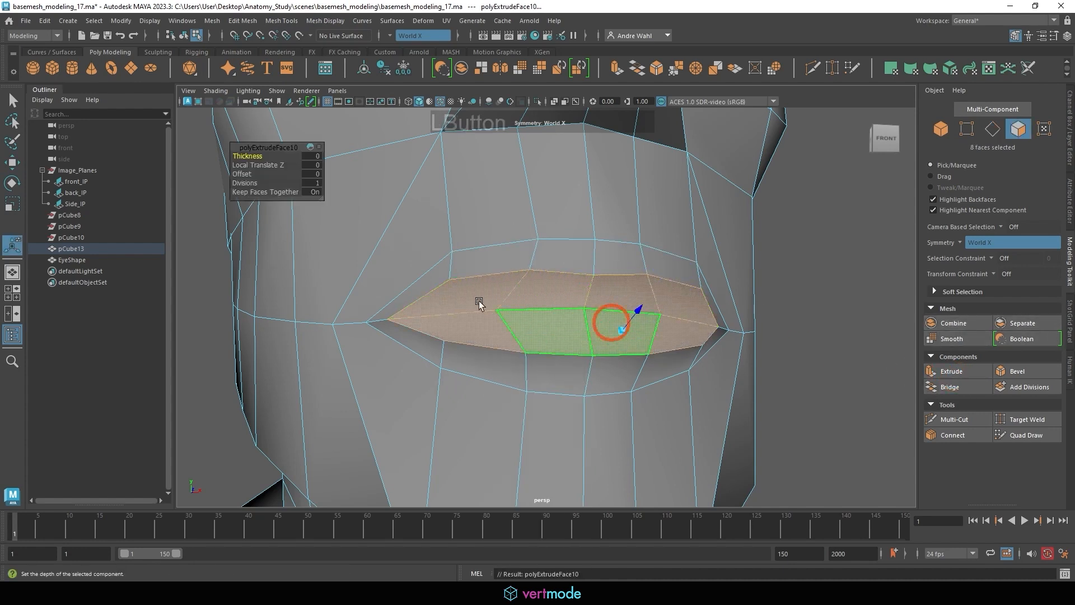
left_click_drag(644, 335, 382, 330)
key("t")
key("w")
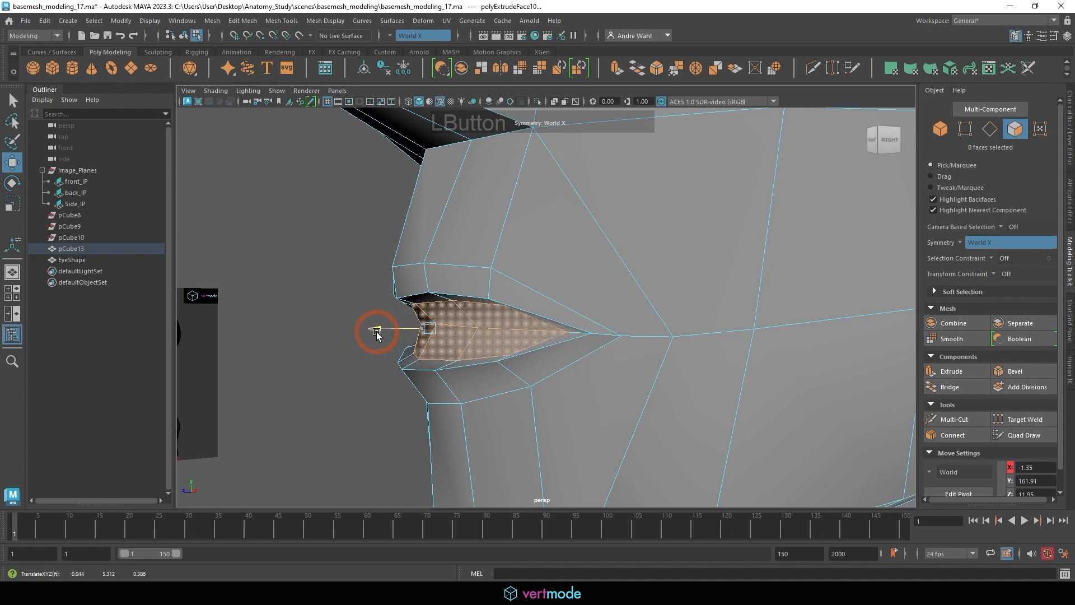
middle_click_drag(377, 335, 460, 294, "alt")
key("r")
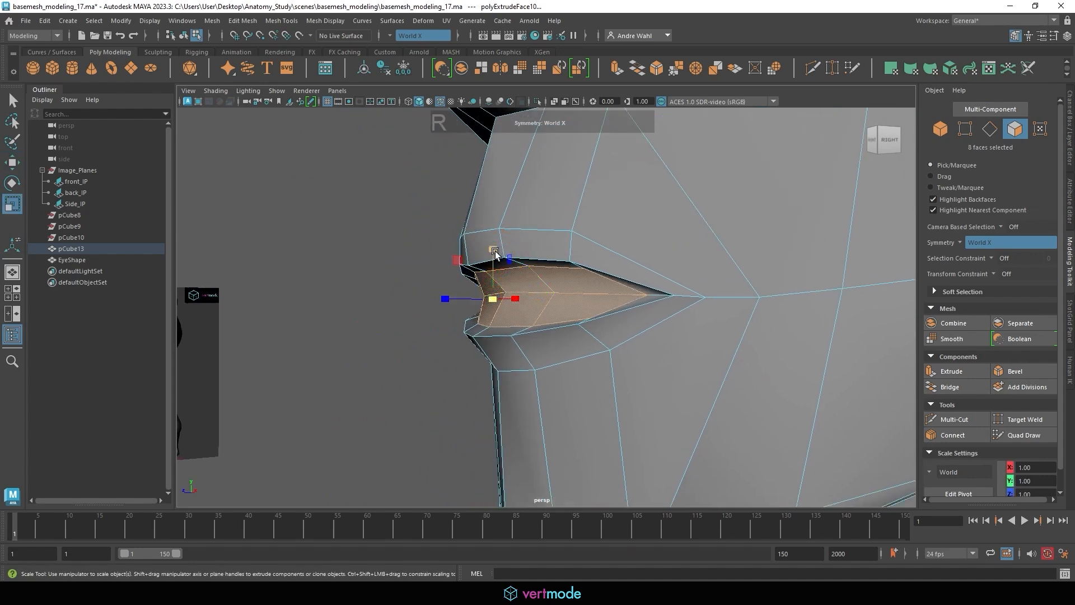
left_click_drag(495, 253, 648, 298)
right_click(608, 261)
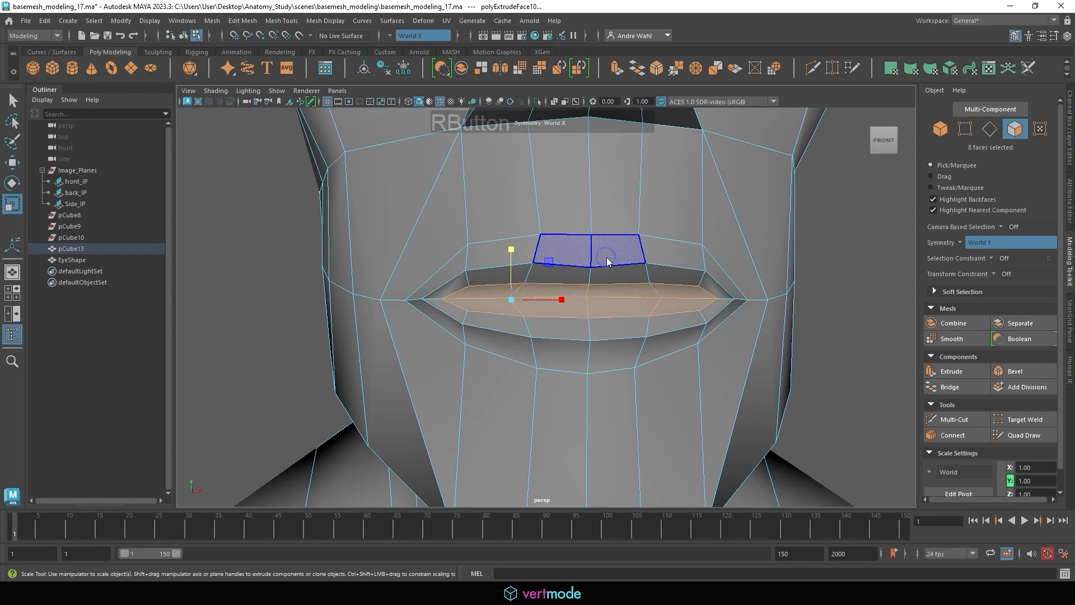
left_click(821, 223)
left_click(705, 211)
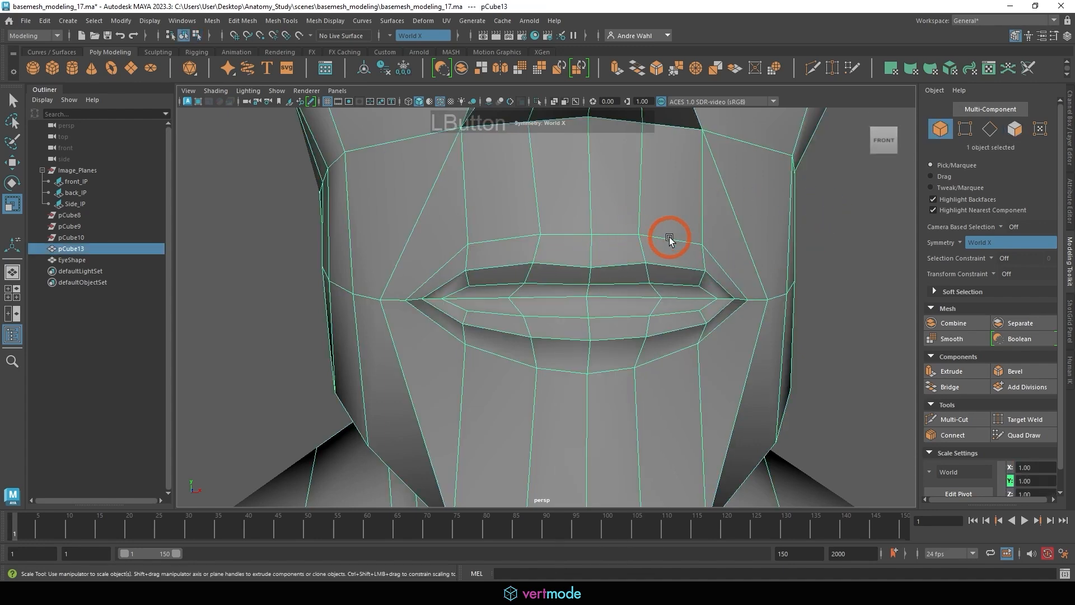
- Move the inner mouth-corner vertex pair outward toward the corners of the lips
middle_click_drag(470, 292, 496, 236, "alt")
right_click_drag(494, 237, 512, 259, "alt")
right_click_drag(485, 219, 452, 212)
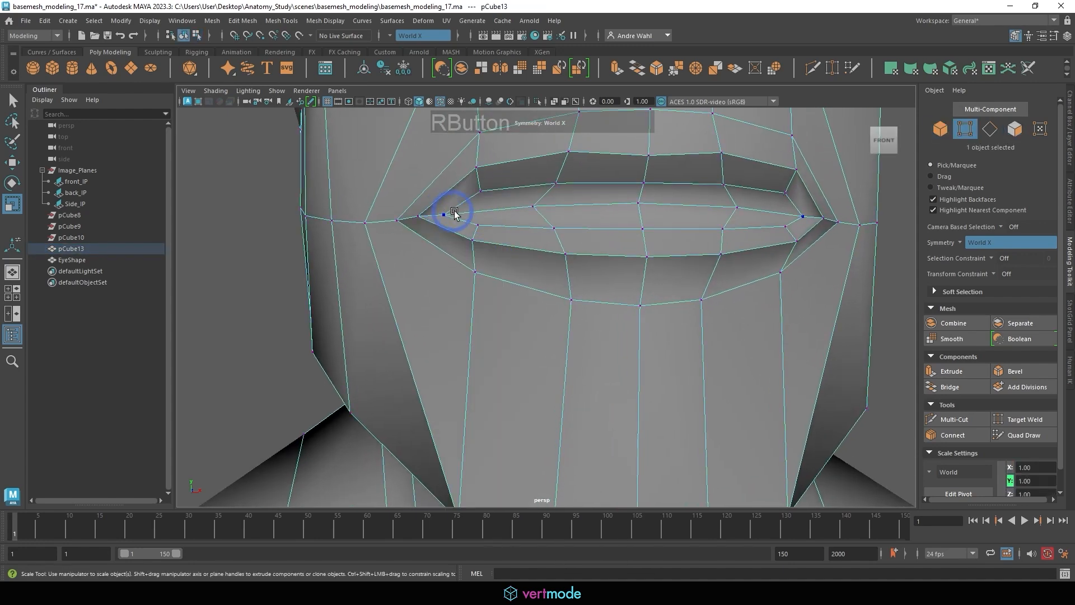
left_click(446, 215)
left_click_drag(463, 248, 477, 280, "alt")
key("w")
left_click_drag(470, 222, 441, 218)
left_click_drag(451, 225, 596, 242, "alt")
left_click_drag(481, 217, 479, 216)
- Lower the centre vertex of the inner upper-lip edge slightly in the front view
left_click_drag(481, 216, 631, 187, "alt")
key("space")
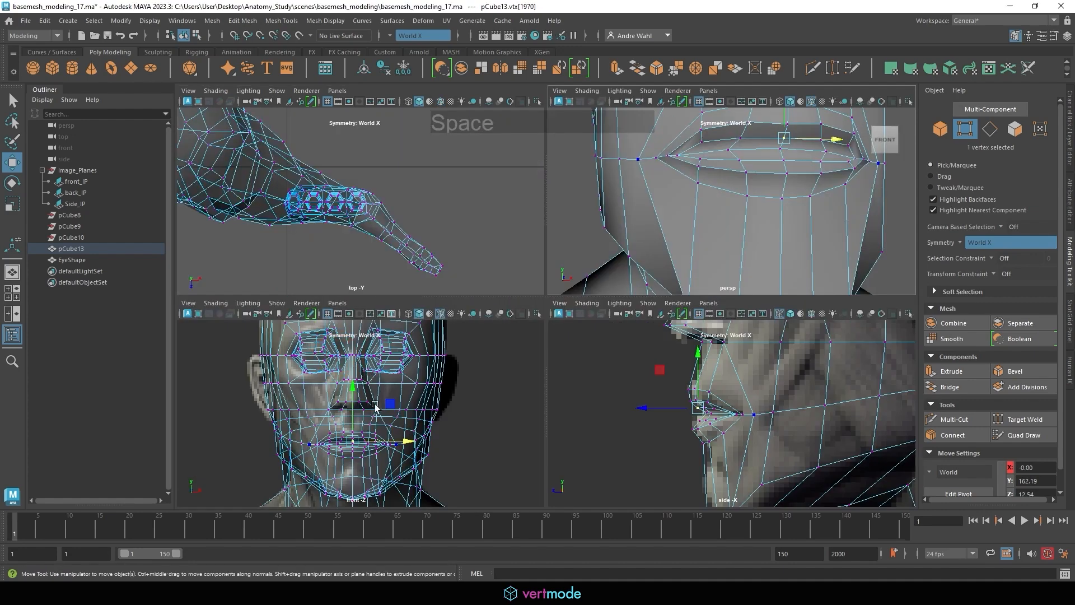
key("space")
mouse_move(611, 398)
right_mouse_down("alt")
mouse_move(576, 338)
mouse_move(616, 378)
right_mouse_up("alt")
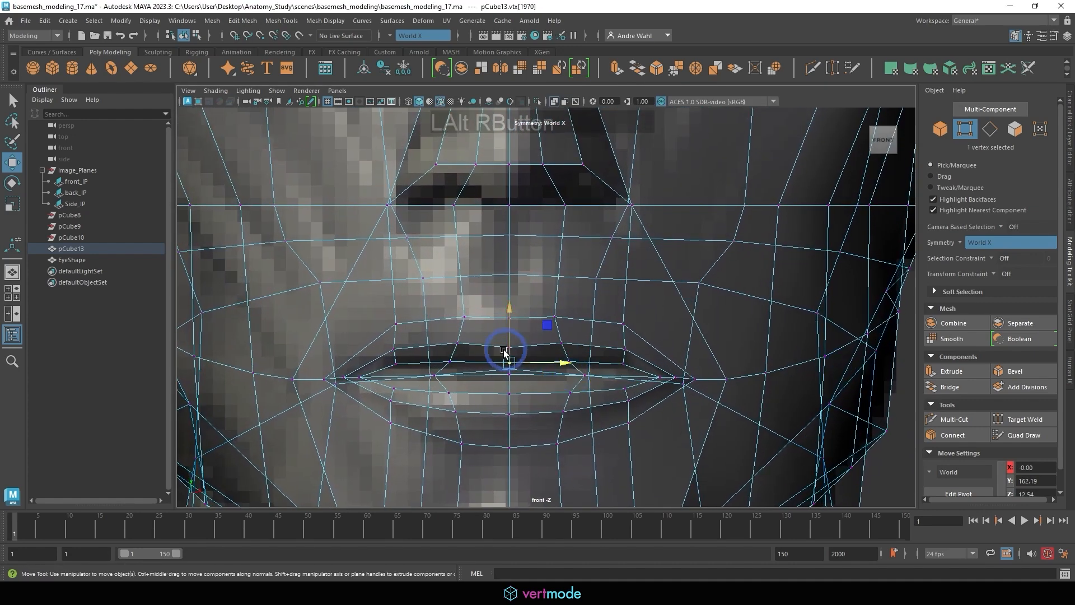
left_click_drag(508, 340, 504, 338)
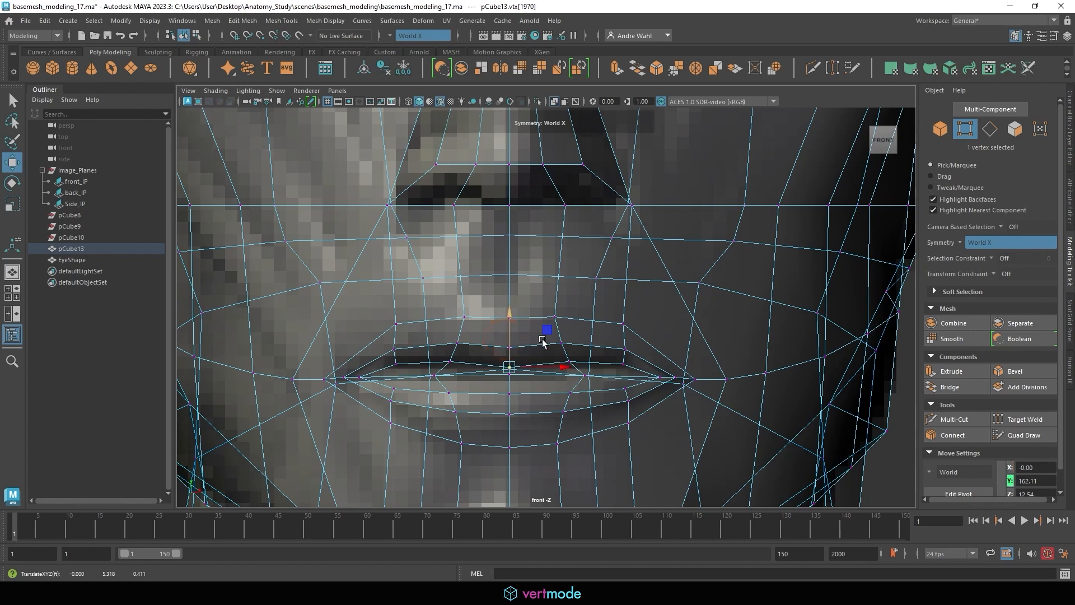
key("space")
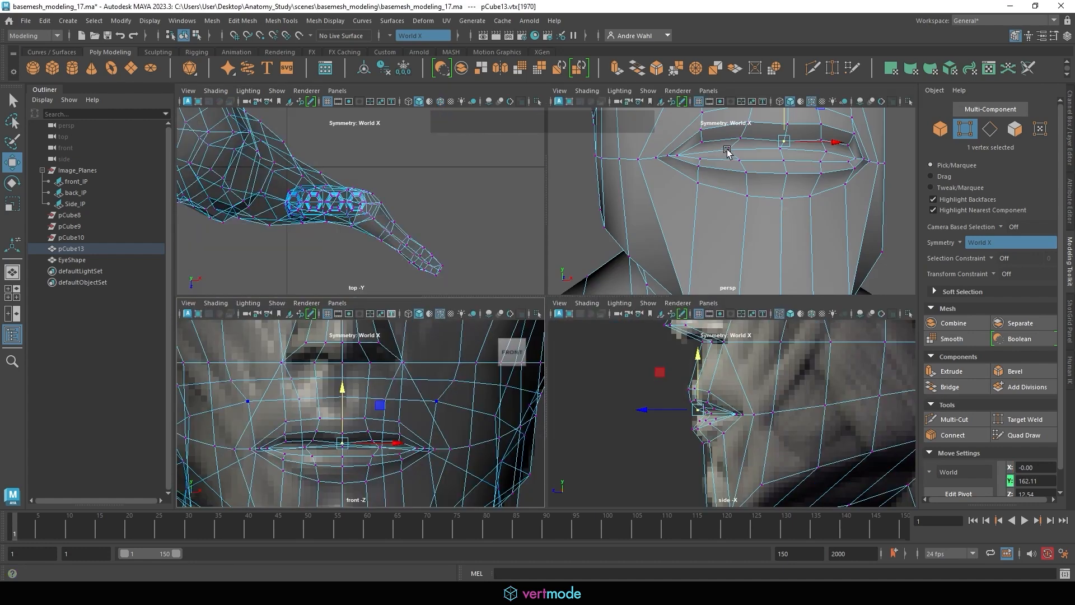
- Select the inner upper-lip vertices beside the centre and adjust their height in the side view
left_click(742, 137)
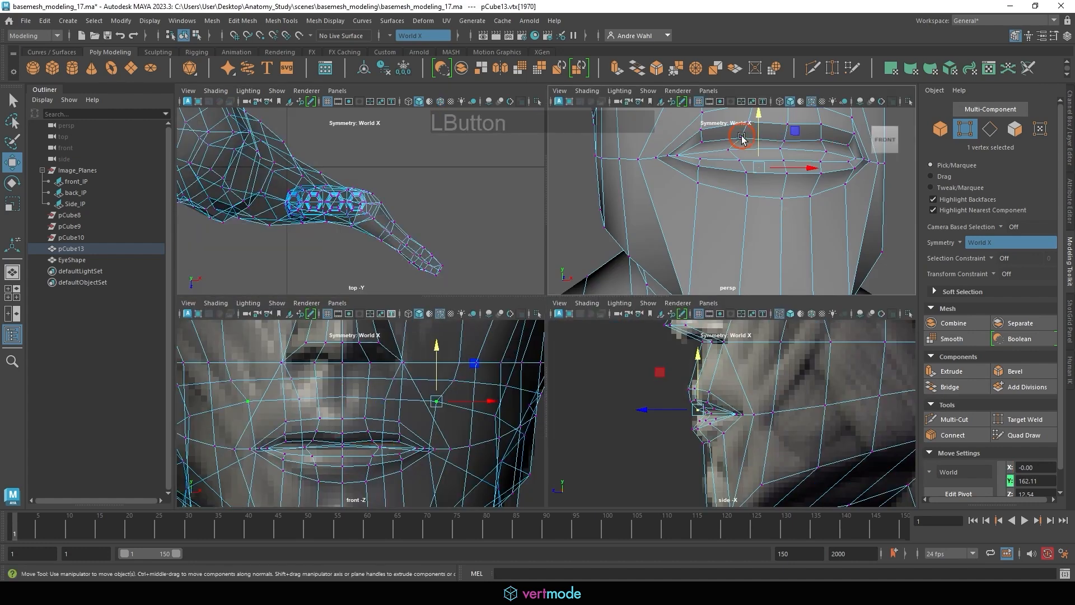
left_click(817, 140)
left_click(703, 395)
key("space")
right_click_drag(425, 312, 818, 318, "alt")
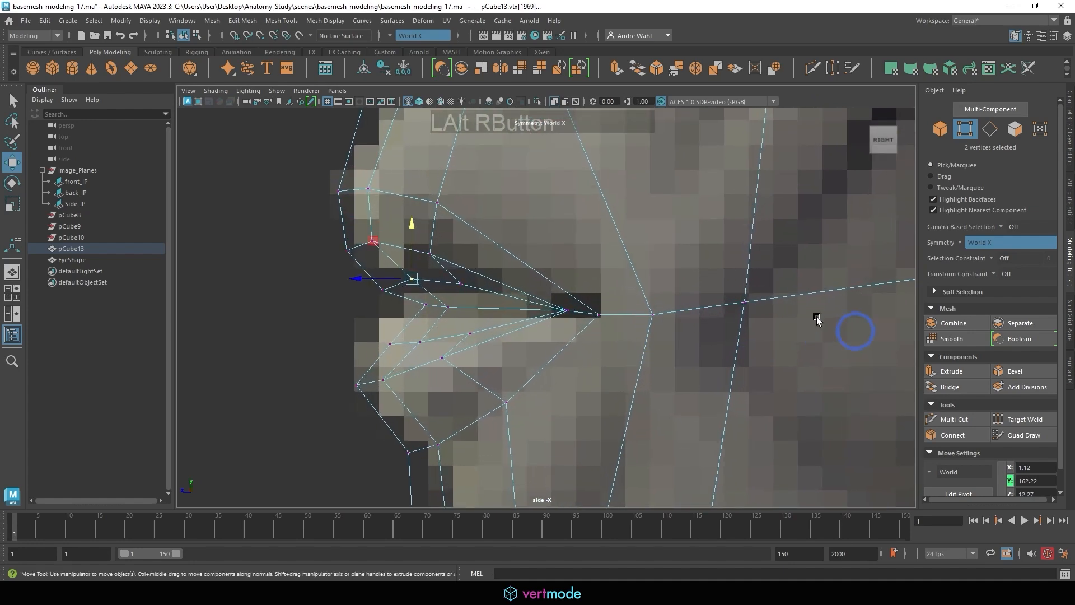
left_click_drag(416, 253, 456, 262)
left_click(464, 278)
left_click(460, 281)
left_click(524, 293)
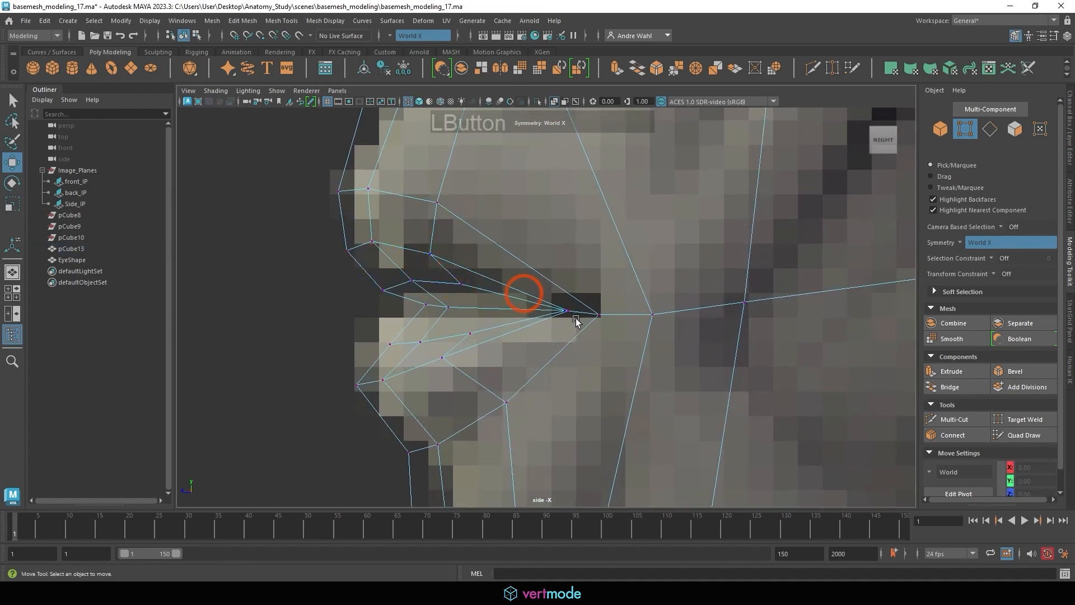
- Move the four inner mouth-corner vertices back close to the outer lip corners in the side view
left_click_drag(540, 309, 564, 325)
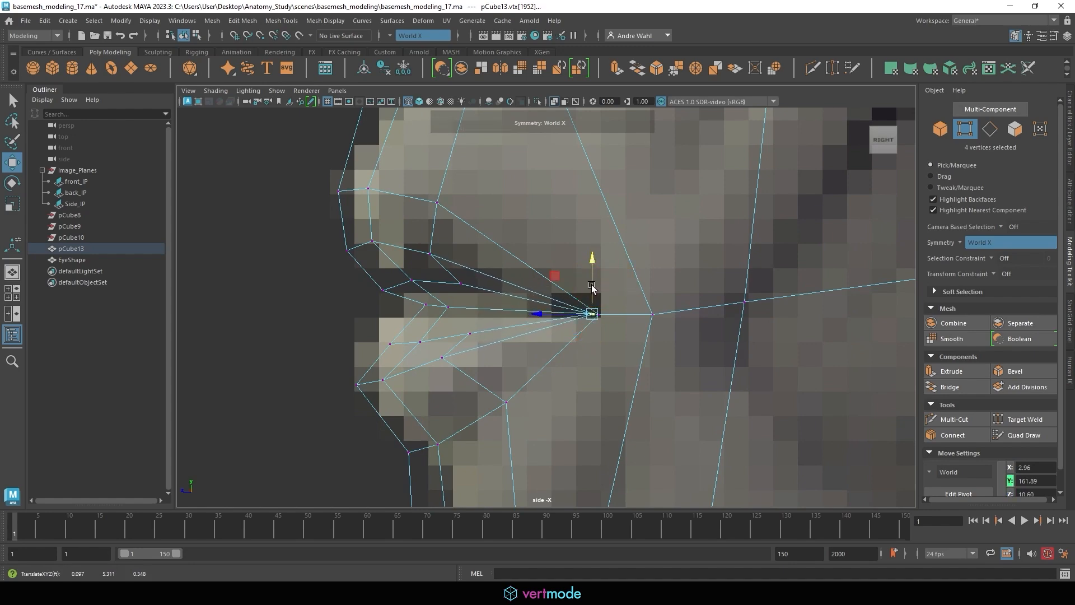
key("space")
key("space")
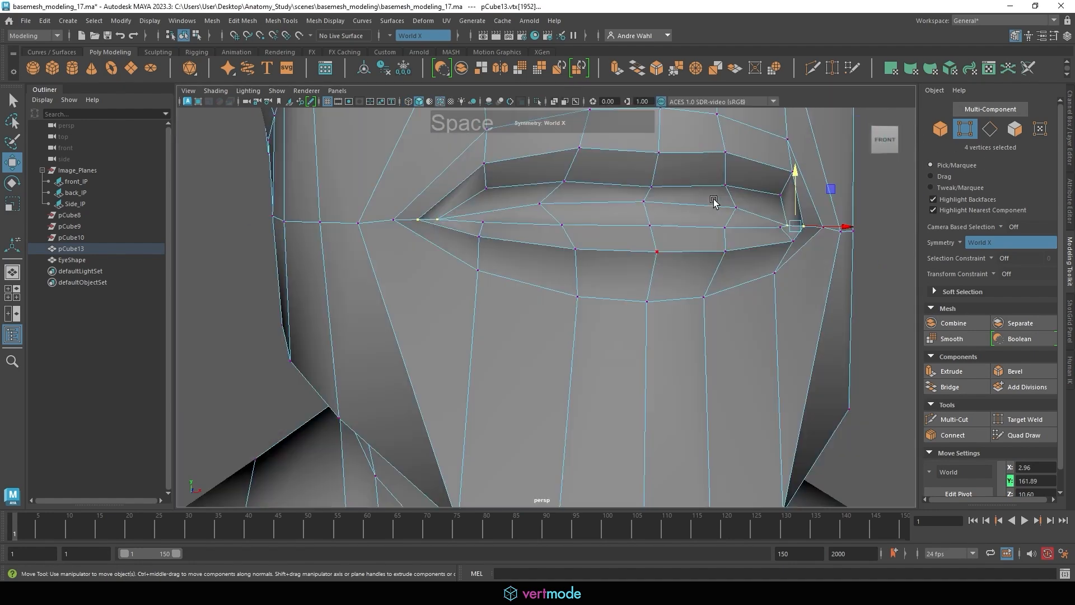
- Move the corner vertex pair of the first inner lip loop outward to about X 3.11
left_click_drag(715, 199, 793, 251, "alt")
middle_click_drag(728, 257, 763, 247, "alt")
mouse_move(764, 247)
right_mouse_down("alt")
mouse_move(783, 269)
mouse_move(588, 250)
mouse_move(624, 289)
mouse_move(614, 284)
right_mouse_up("alt")
key("f")
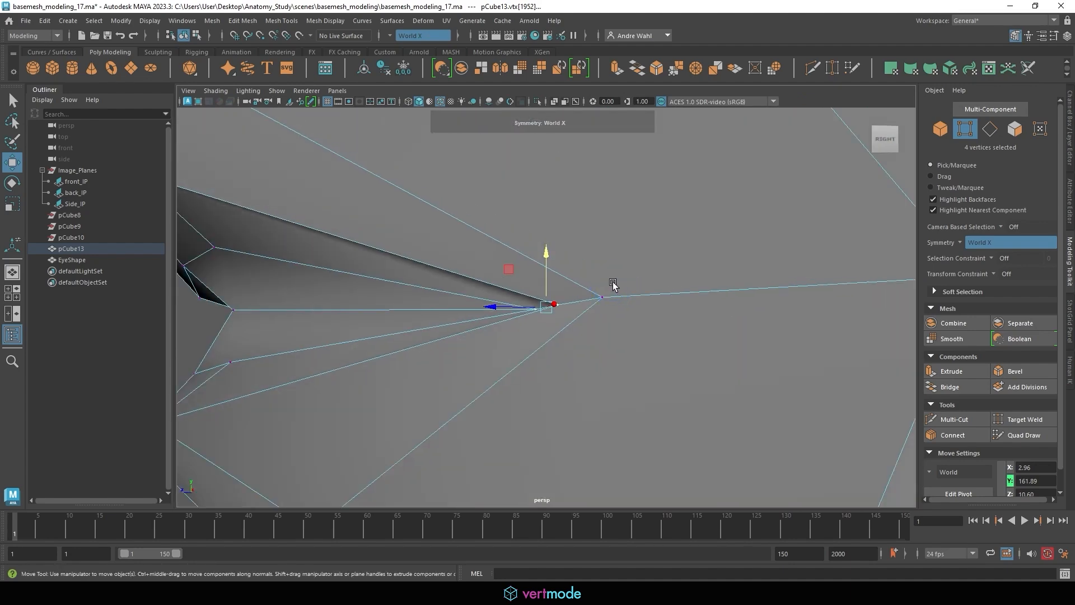
mouse_move(614, 283)
left_mouse_down("alt")
mouse_move(630, 254)
mouse_move(749, 291)
left_mouse_up("alt")
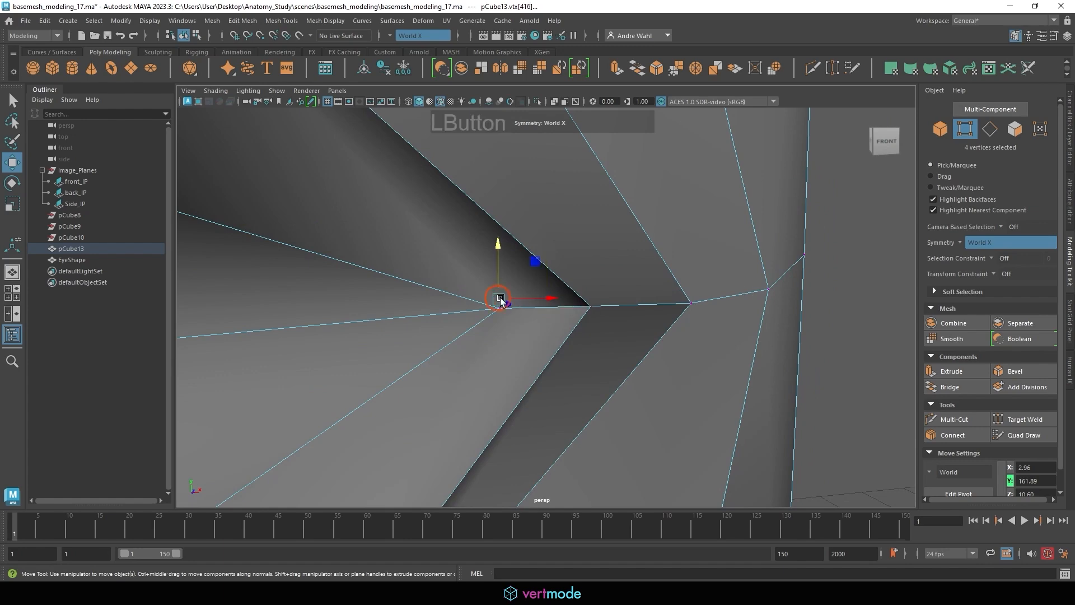
mouse_move(502, 300)
left_mouse_down("alt")
mouse_move(569, 314)
mouse_move(556, 305)
mouse_move(534, 312)
mouse_move(587, 341)
mouse_move(518, 312)
left_mouse_up("alt")
left_click(512, 305)
left_click(553, 288)
left_click_drag(573, 289, 556, 288)
- Move the innermost mouth-corner vertex pair outward and back to about X -3.24 and Z 10.38
left_click_drag(561, 309, 463, 284, "alt")
right_click_drag(463, 284, 472, 304, "alt")
middle_click_drag(473, 304, 543, 329, "alt")
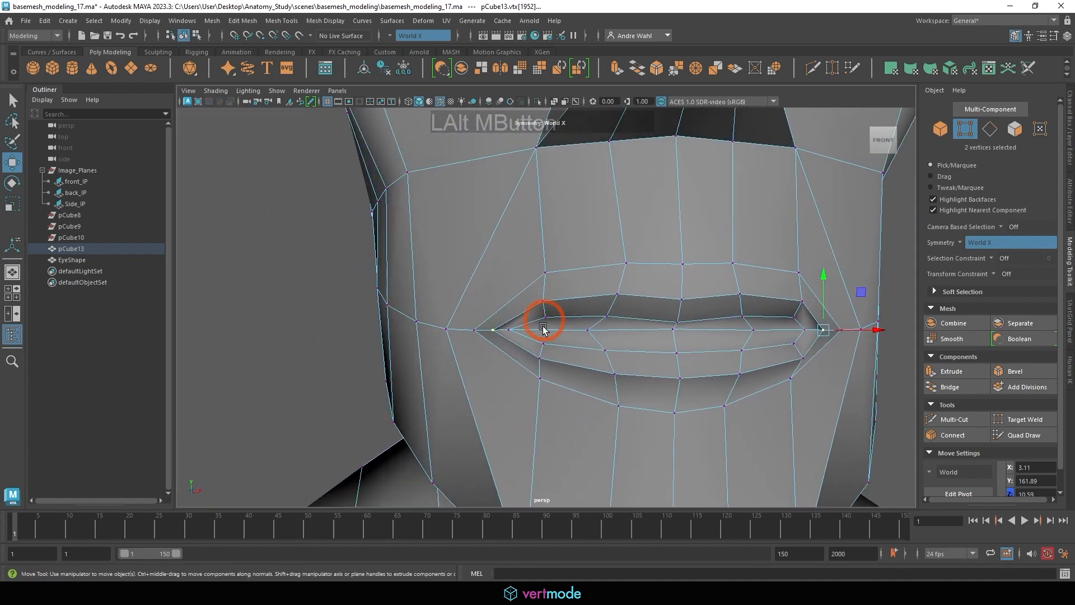
right_click_drag(537, 333, 590, 377, "alt")
middle_click_drag(590, 377, 415, 312, "alt")
right_click_drag(415, 312, 418, 240, "alt")
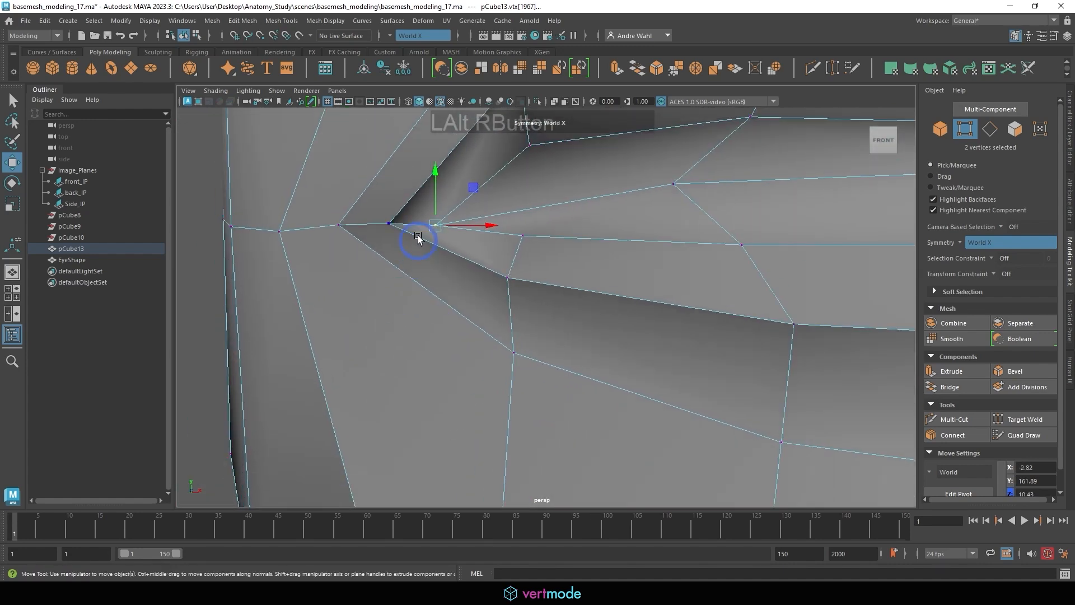
left_click_drag(426, 223, 389, 220)
left_click(435, 226)
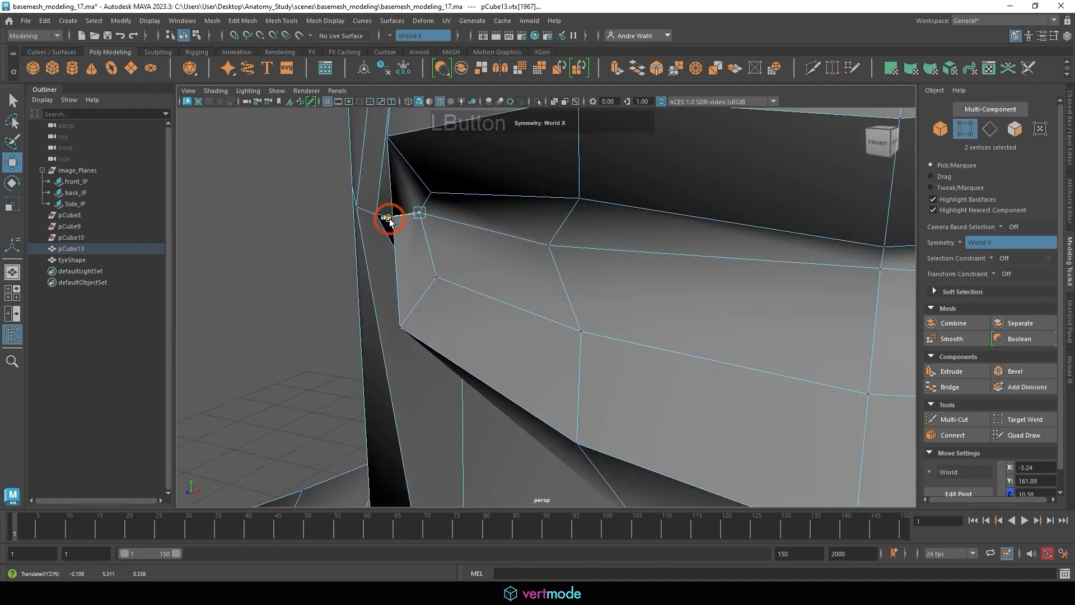
left_click_drag(553, 237, 696, 243, "alt")
right_click_drag(696, 242, 691, 262, "alt")
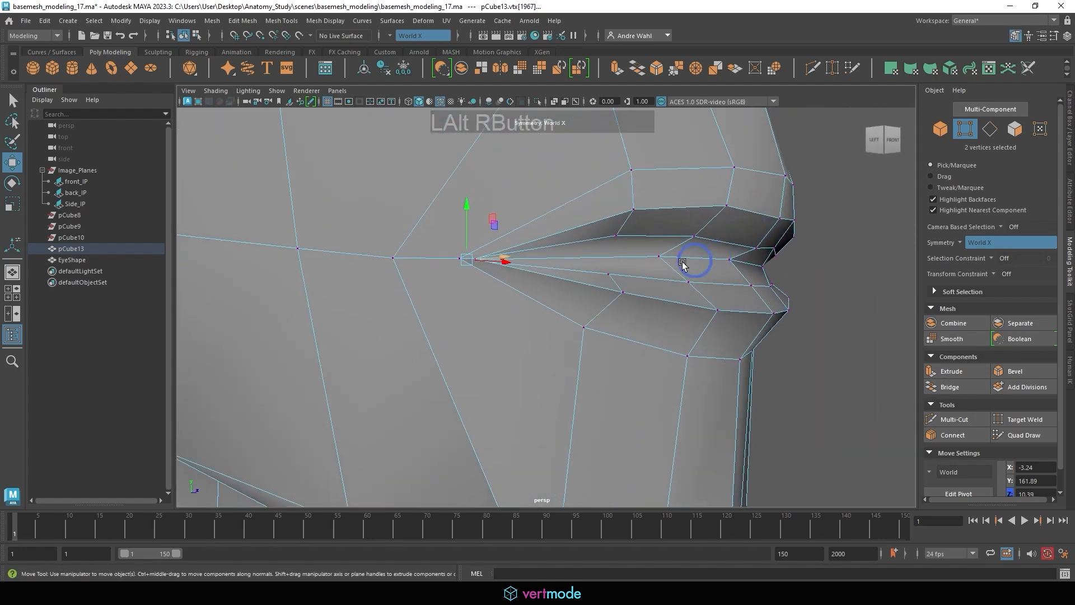
- Adjust the depth of the inner lower-lip vertex pairs beside the centre and near the corners to smooth the lip's curve
left_click_drag(691, 261, 538, 279, "alt")
left_click(547, 280)
left_click(537, 278)
mouse_move(614, 249)
left_mouse_down("alt")
mouse_move(653, 286)
mouse_move(566, 271)
mouse_move(610, 260)
left_mouse_up("alt")
left_click(700, 266)
left_click_drag(700, 266, 829, 281, "alt")
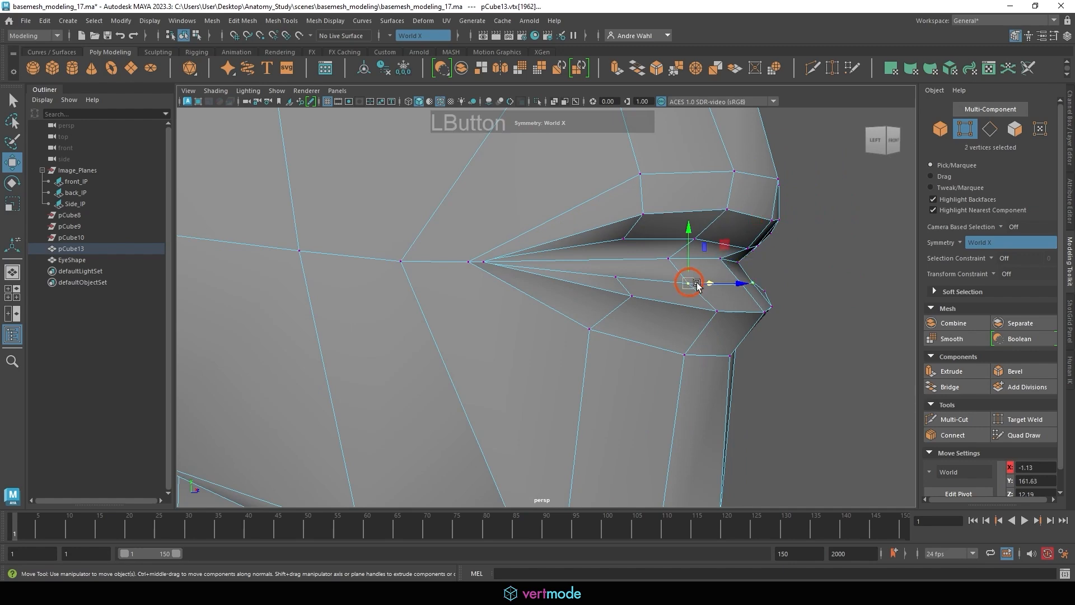
mouse_move(698, 286)
left_mouse_down("alt")
mouse_move(733, 292)
mouse_move(705, 273)
mouse_move(711, 281)
left_mouse_up("alt")
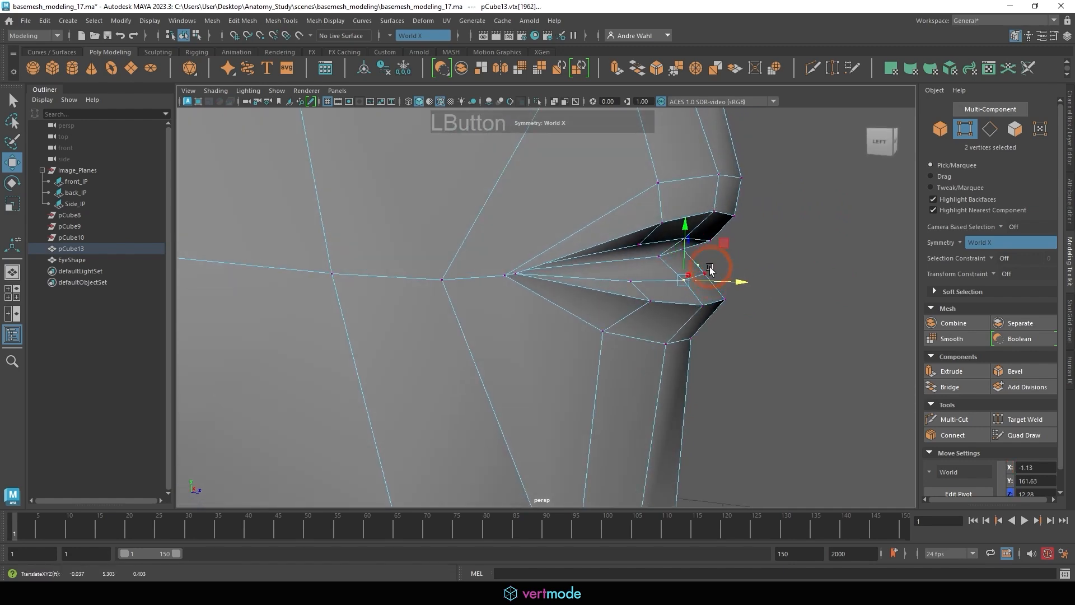
left_click_drag(633, 284, 716, 318, "alt")
left_click(688, 290)
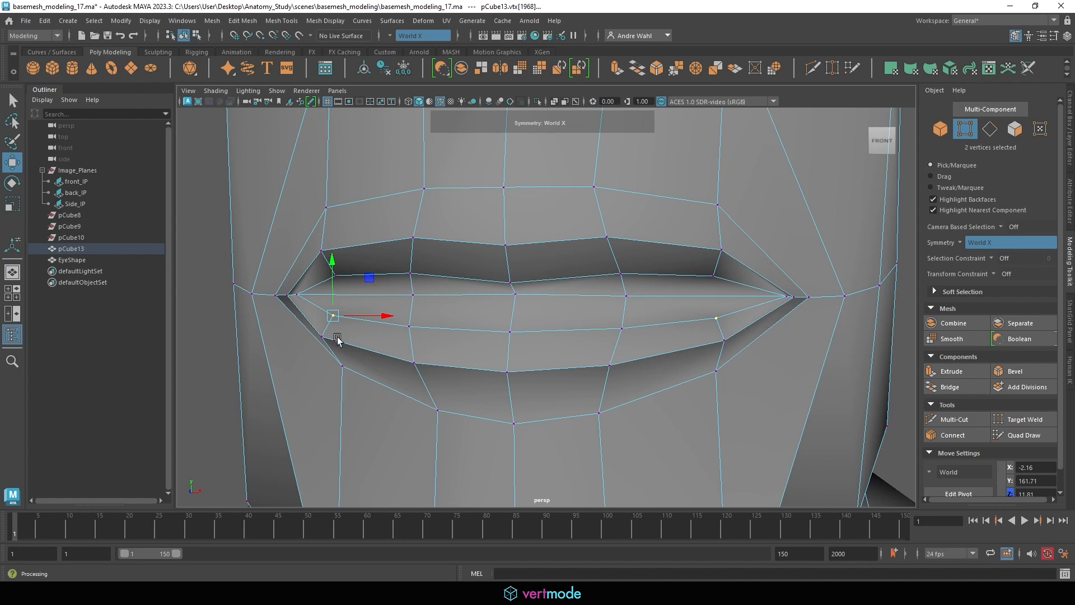
- Extrude the eight innermost mouth faces twice, pushing them further back into the head
right_click_drag(367, 292, 363, 305)
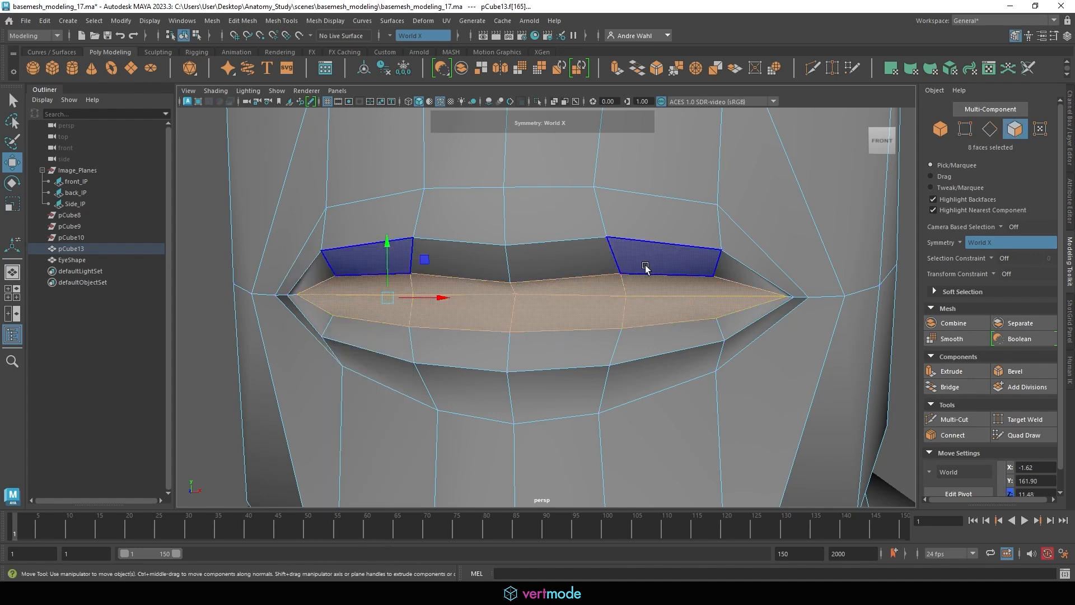
left_click_drag(454, 288, 438, 336, "alt")
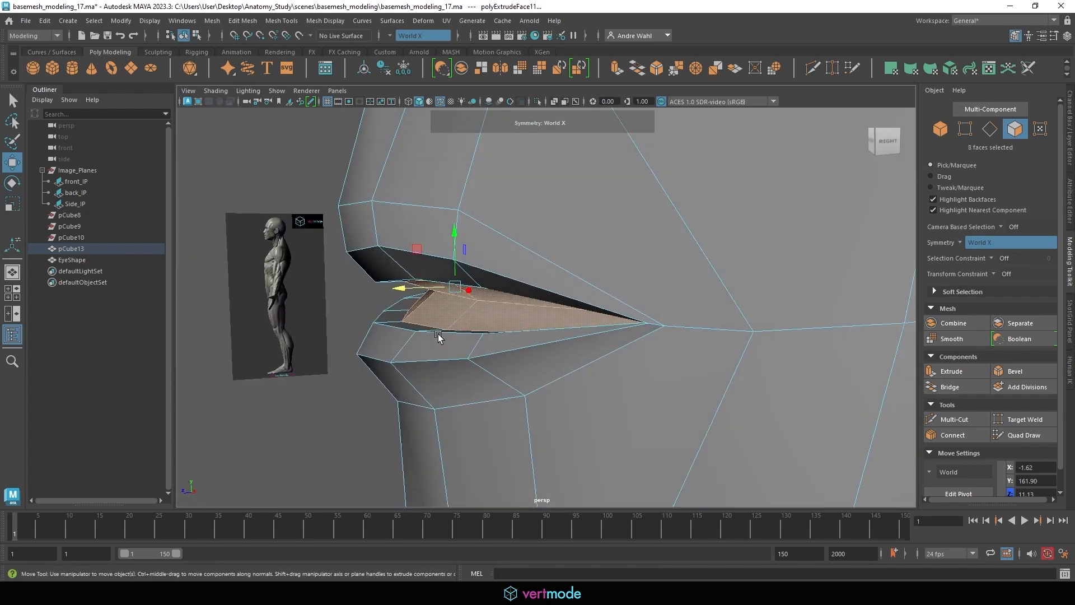
left_click_drag(411, 286, 665, 301, "shift")
key("r")
left_click_drag(690, 257, 694, 241)
key("ctrl+z")
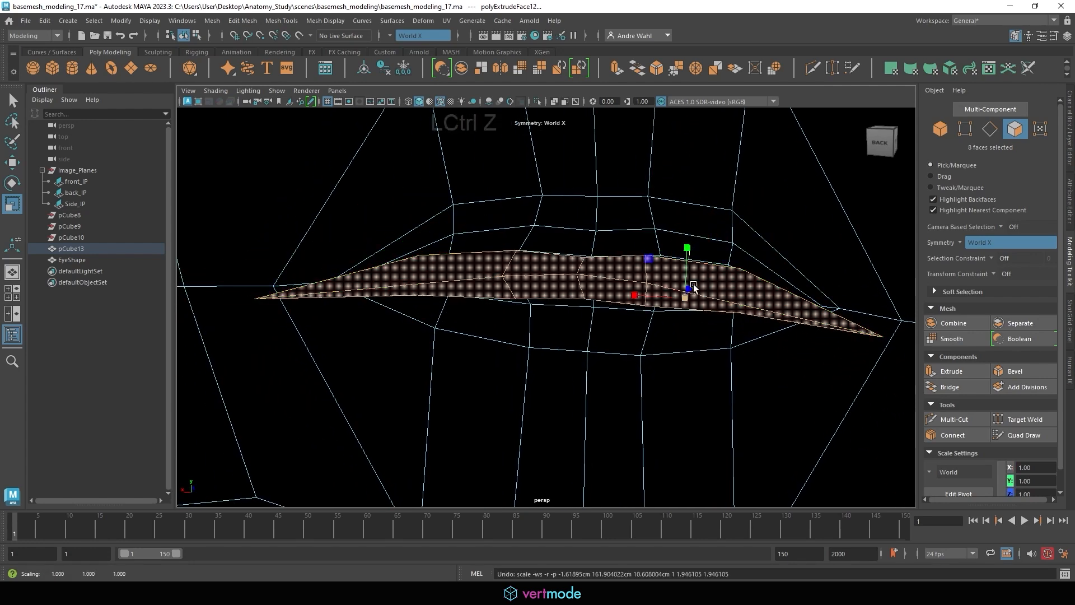
- From inside the head, raise the upper edges and lower the lower edges of the extruded mouth faces to open the cavity
left_click_drag(694, 288, 668, 289, "alt")
left_click_drag(610, 306, 540, 349, "alt")
right_click_drag(507, 254, 499, 224)
left_click(456, 258)
left_click_drag(477, 247, 617, 224, "alt")
left_click(547, 231, "shift")
key("w")
left_click_drag(500, 229, 512, 164)
left_click_drag(547, 308, 509, 355, "alt")
left_click(491, 326)
left_click(573, 336, "shift")
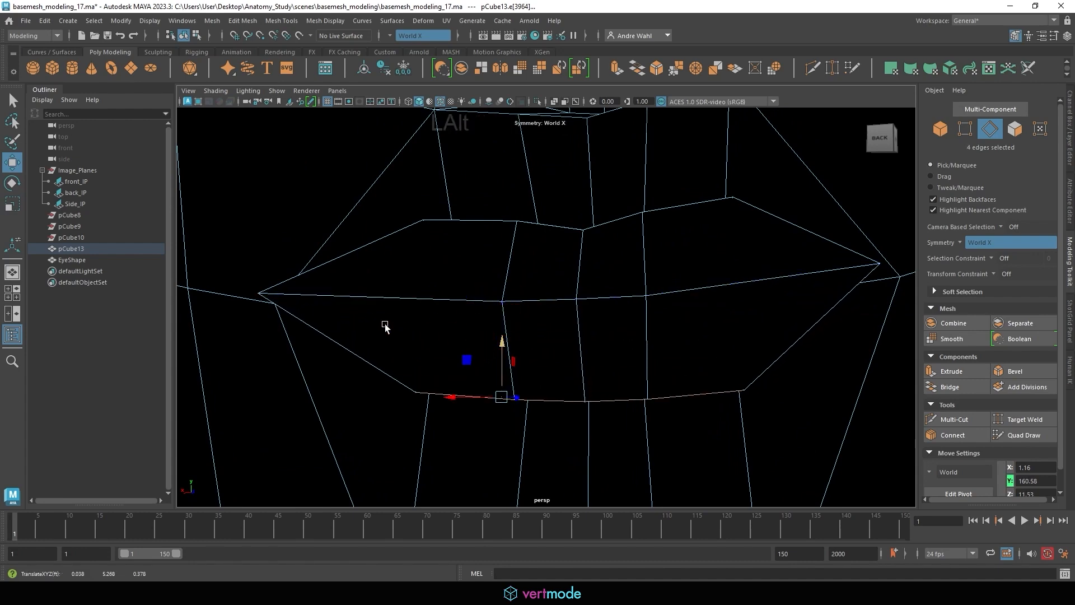
- Move the rear corner vertex pair of the mouth cavity inward
left_click_drag(384, 324, 417, 345, "alt")
right_click_drag(400, 277, 353, 285)
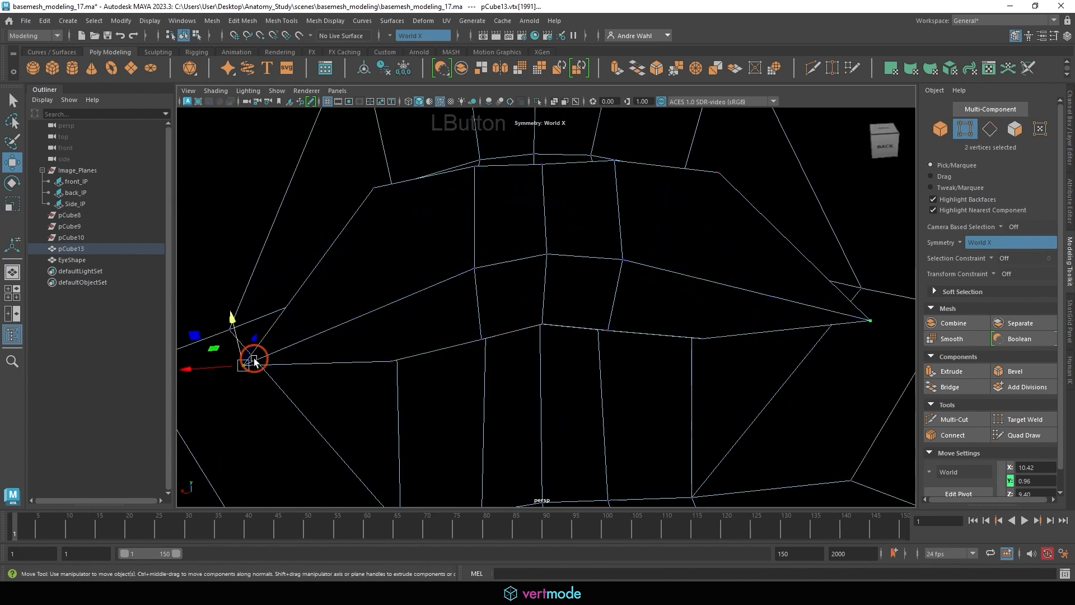
mouse_move(214, 367)
left_mouse_down()
mouse_move(347, 365)
mouse_move(379, 321)
mouse_move(555, 351)
mouse_move(595, 346)
mouse_move(375, 369)
mouse_move(279, 365)
left_mouse_up()
- Arch the cavity's upper rim by raising the centre vertex and lowering the outer vertex pair
left_click_drag(639, 246, 486, 156, "alt")
left_click(489, 192)
left_click(548, 193)
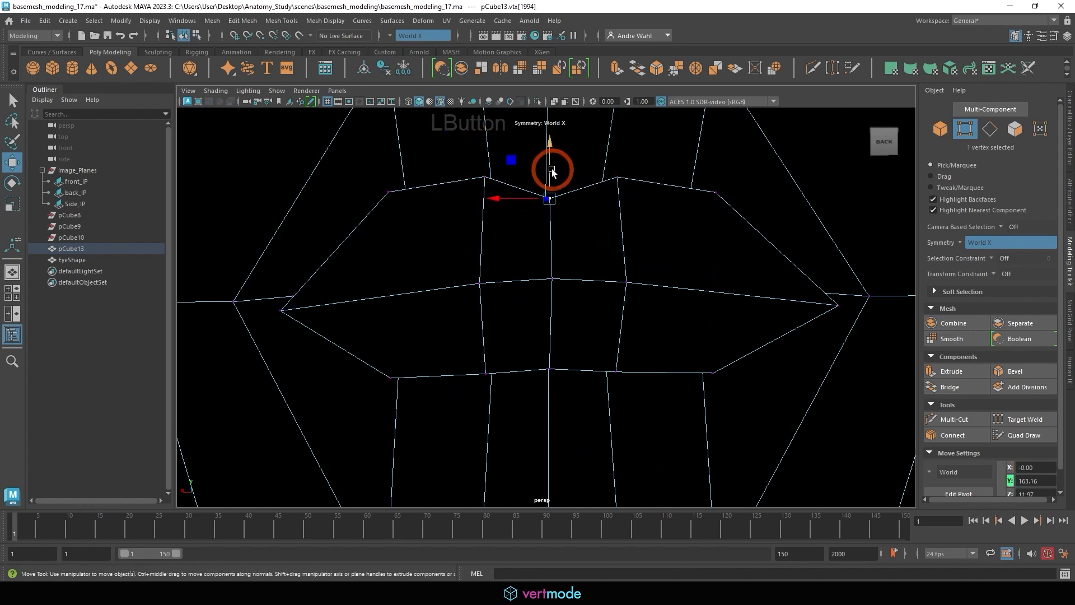
left_click_drag(551, 172, 547, 136)
left_click(387, 195)
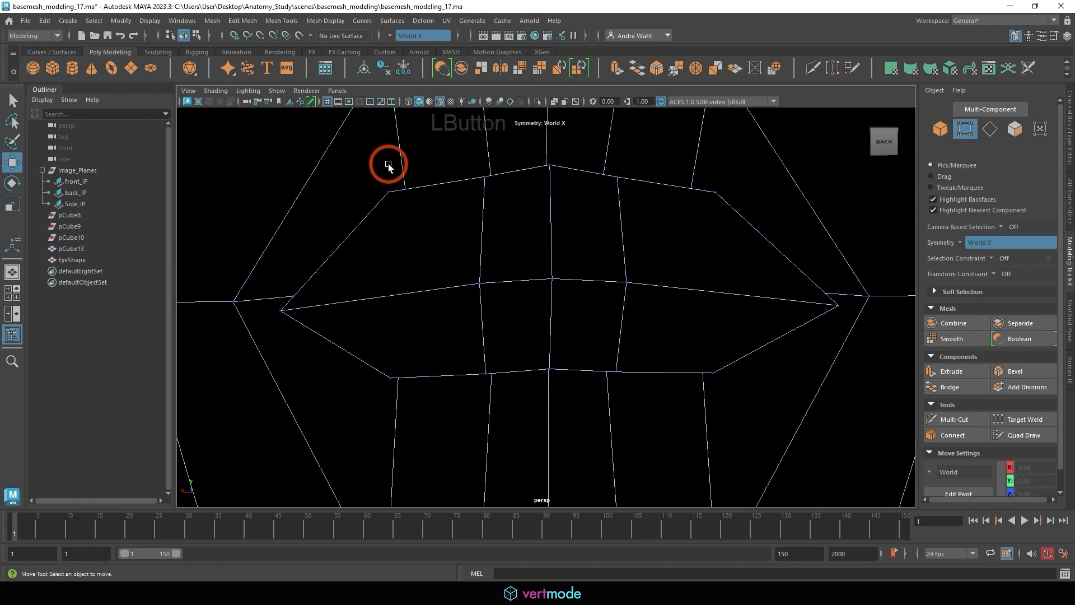
left_click(387, 195)
left_click_drag(388, 164, 388, 179)
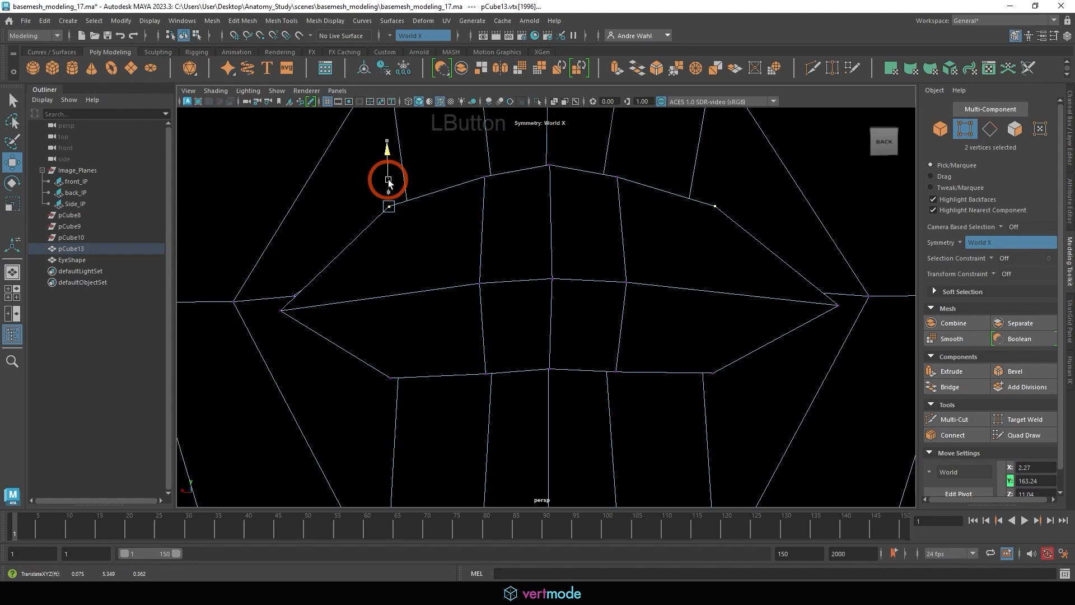
- Spread both vertex pairs on the cavity's upper rim outward, placing the inner pair at about X 1.49
left_click(496, 178)
left_click_drag(480, 179, 439, 178)
left_click(388, 206)
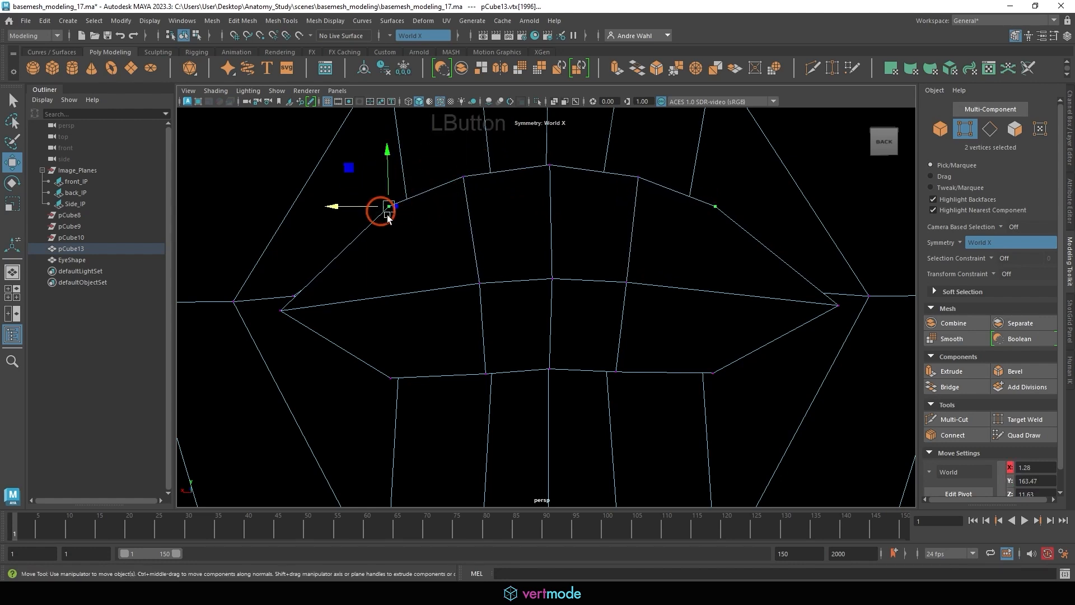
left_click_drag(377, 207, 353, 185)
left_click(349, 195)
key("ctrl+z")
left_click(449, 181)
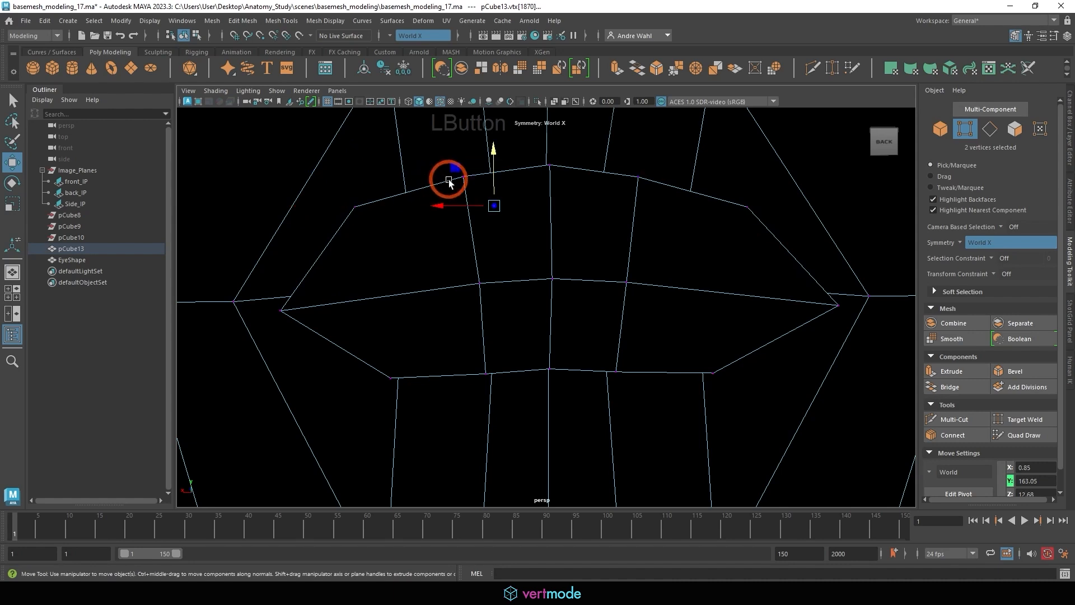
mouse_move(439, 177)
left_mouse_down()
mouse_move(412, 173)
mouse_move(423, 172)
left_mouse_up()
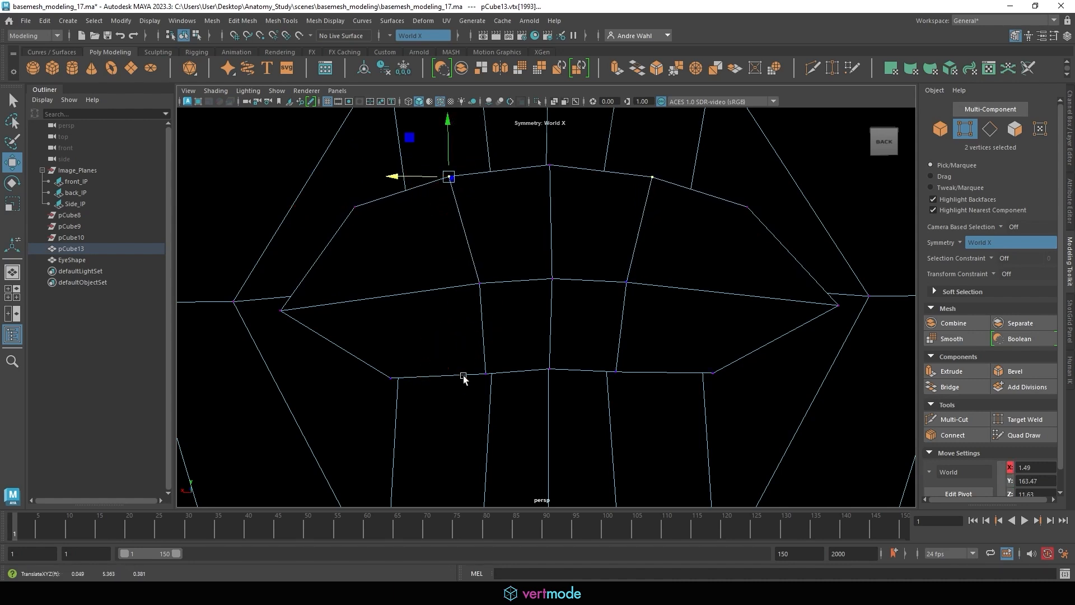
- Lower the centre vertex and inner pair of the cavity's lower rim, and move the outer pair outward and back to about X 2.82, Z 10.06
left_click(550, 369)
left_click_drag(559, 336, 554, 372)
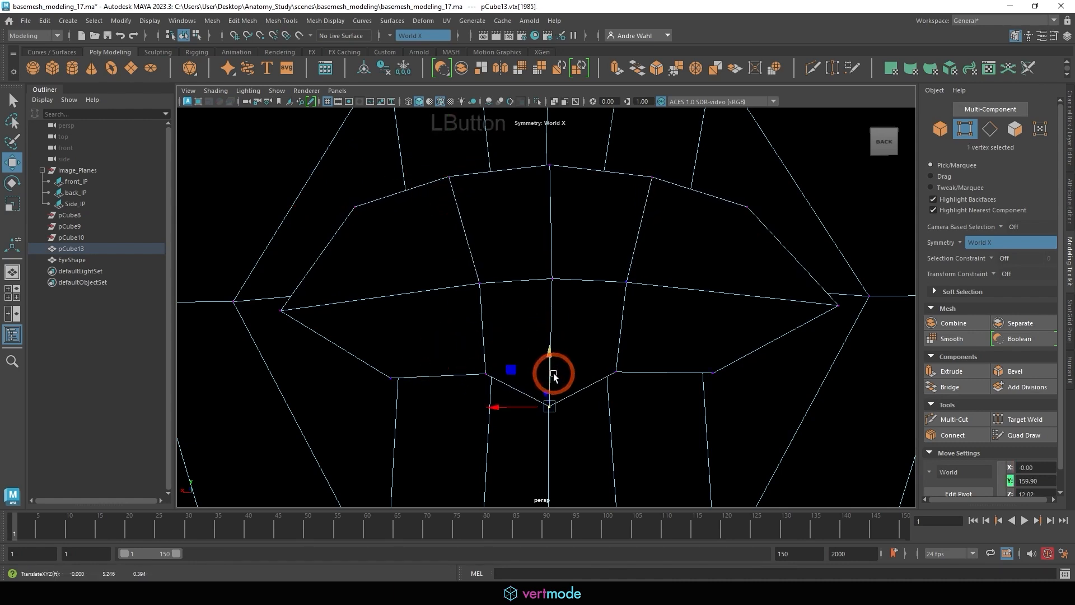
left_click(474, 366)
left_click_drag(482, 347, 442, 401)
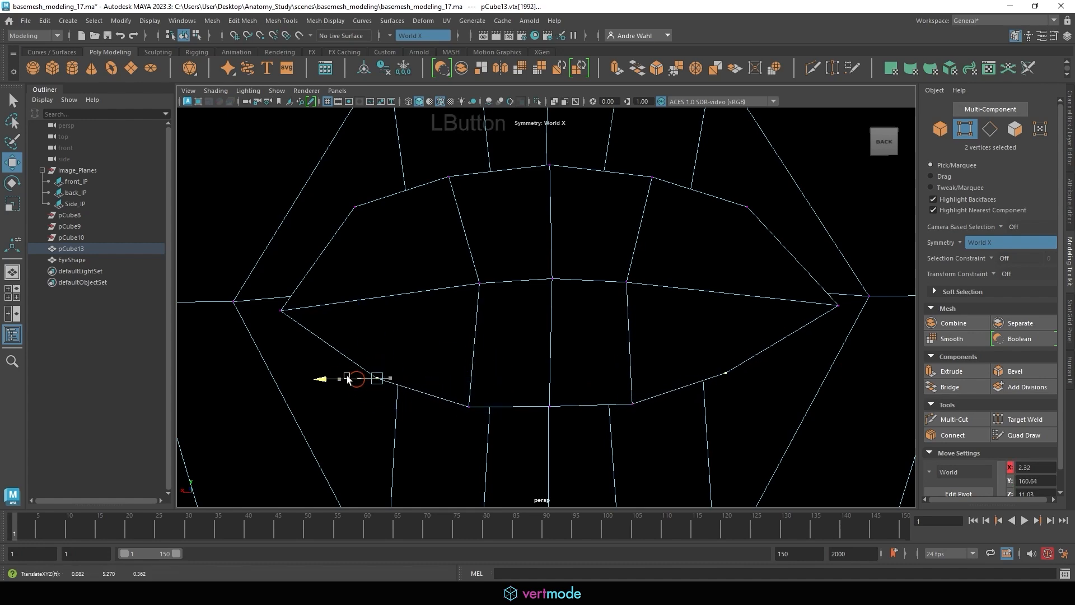
left_click_drag(357, 345, 489, 404, "alt")
left_click_drag(507, 355, 384, 360, "alt")
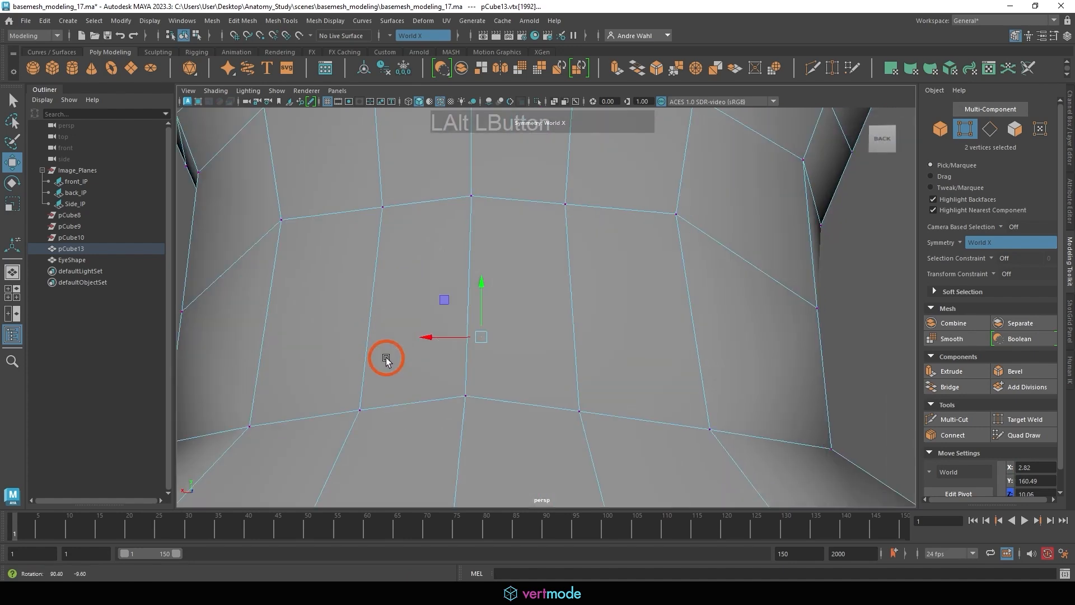
- Move the centre vertex and inner vertex pair of the cavity's lower rim back into the head, to about Z 10.81
right_click_drag(384, 360, 590, 367, "alt")
left_click_drag(590, 366, 589, 453, "alt")
left_click(531, 463)
middle_click_drag(531, 464, 530, 385, "alt")
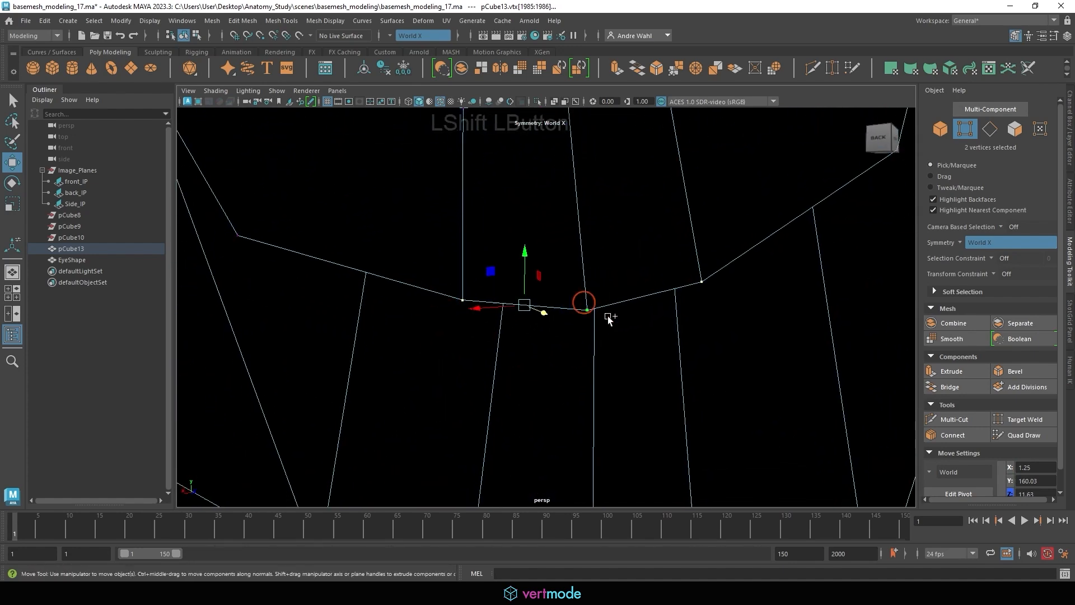
left_click_drag(612, 322, 596, 360, "alt")
right_click_drag(595, 360, 634, 358, "alt")
left_click_drag(633, 359, 620, 323, "alt")
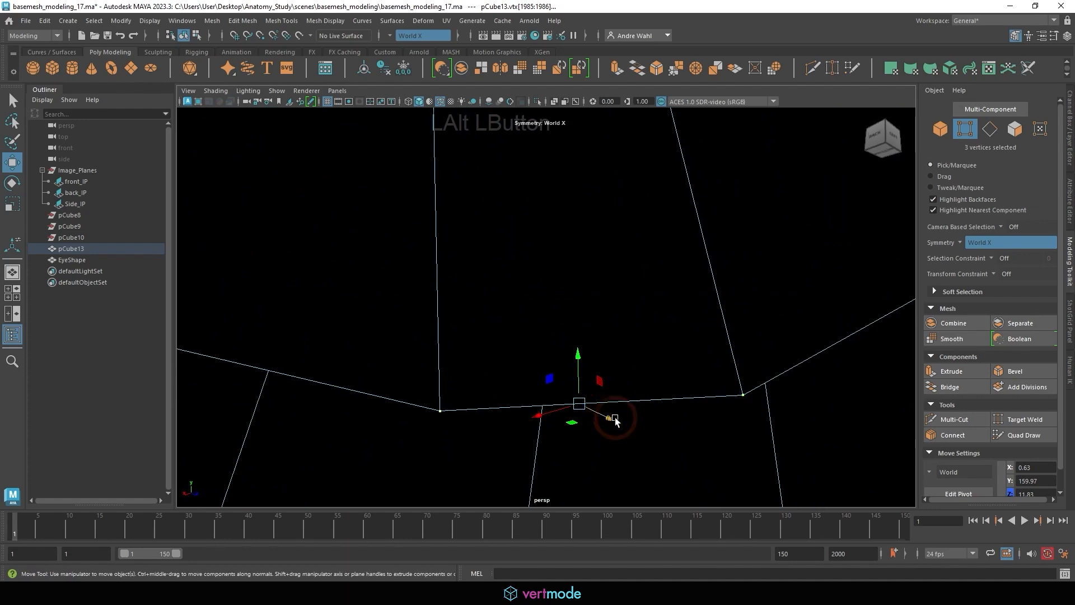
left_click_drag(615, 421, 620, 315, "alt")
right_click_drag(621, 316, 644, 314, "alt")
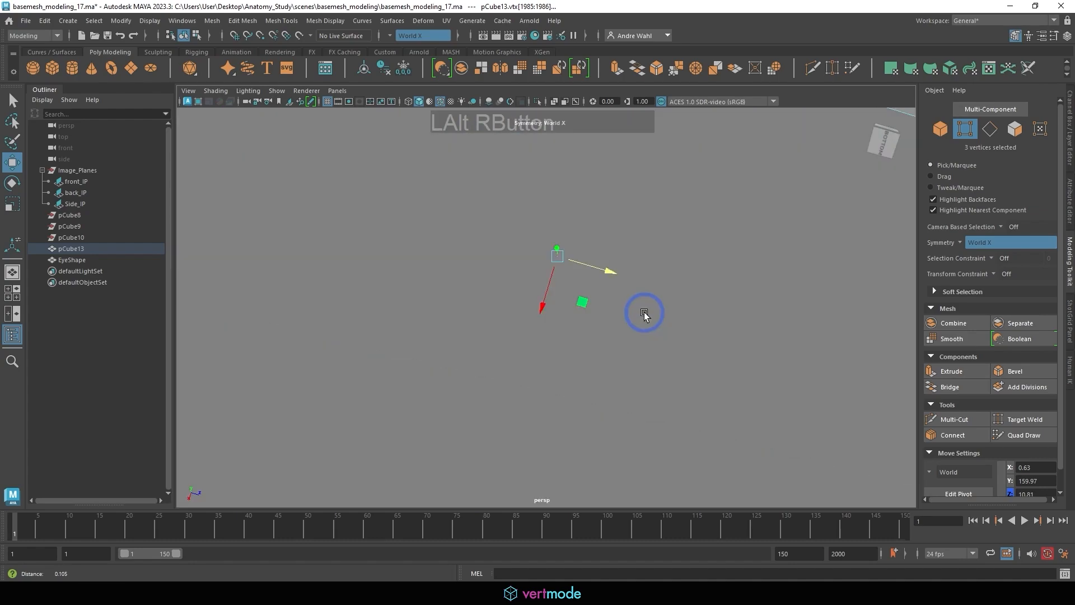
left_click_drag(646, 312, 648, 318, "alt")
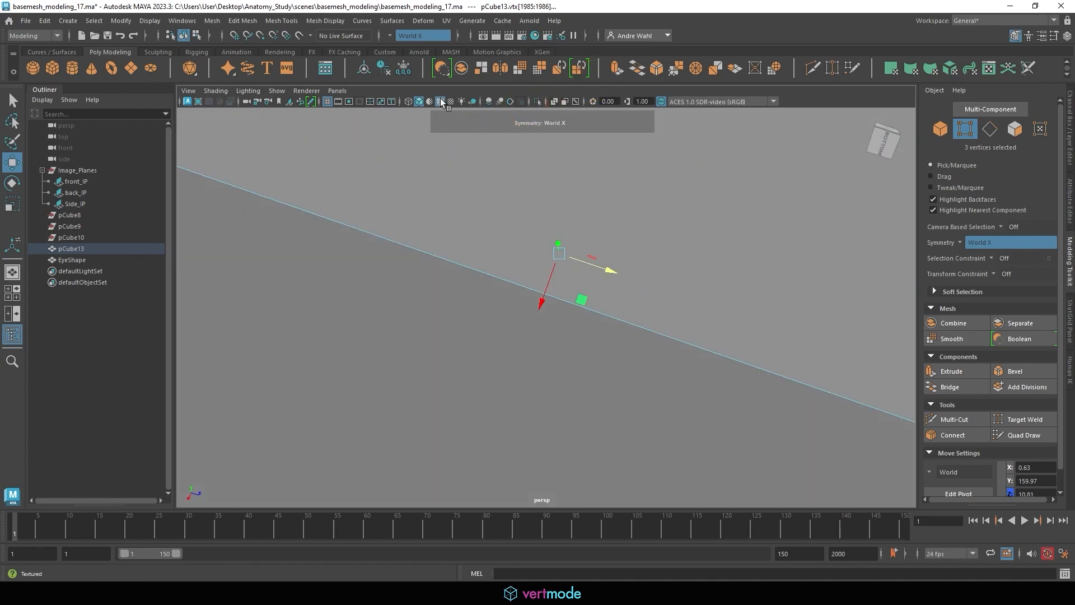
- Turn on X-ray display and move the three selected lower-rim vertices further back, to about Z 10.56
left_click(408, 102)
left_click_drag(619, 240, 431, 194, "alt")
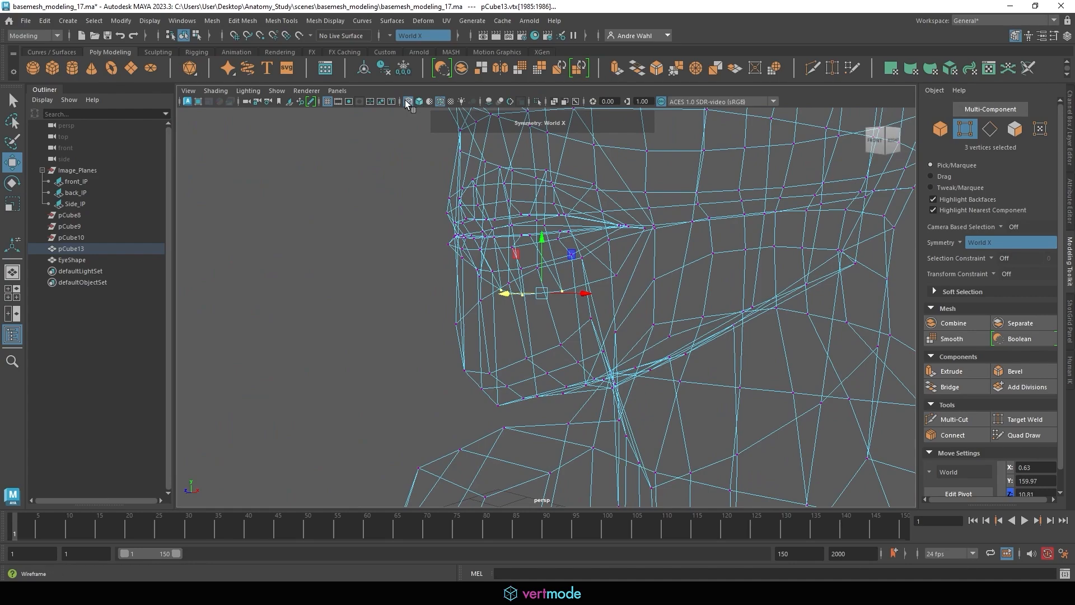
left_click(419, 101)
left_click(554, 101)
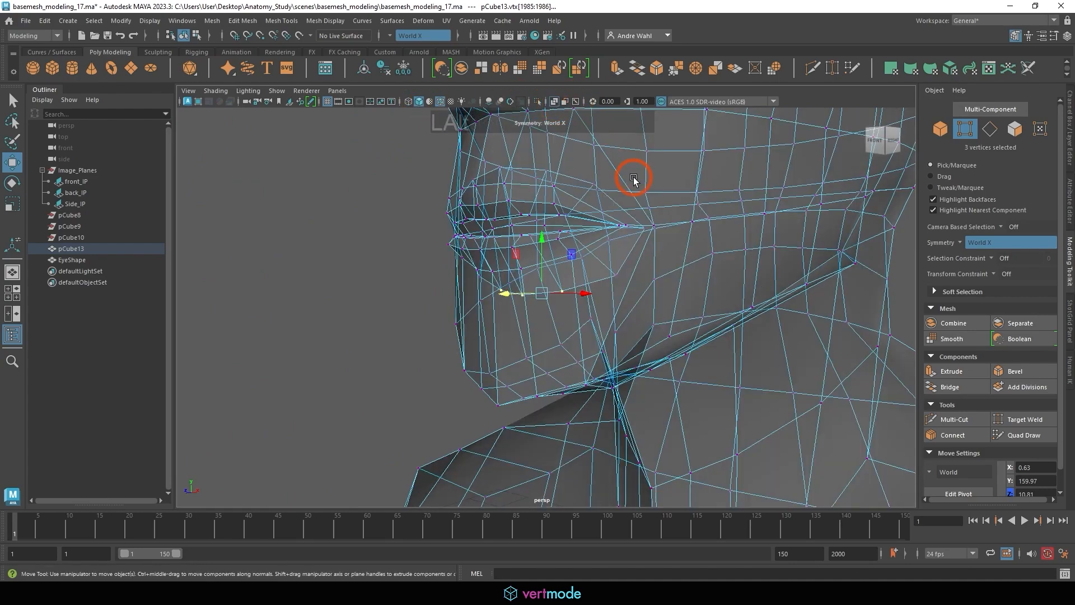
left_click_drag(633, 177, 619, 254, "alt")
left_click_drag(599, 294, 683, 300)
right_click_drag(684, 300, 619, 278, "alt")
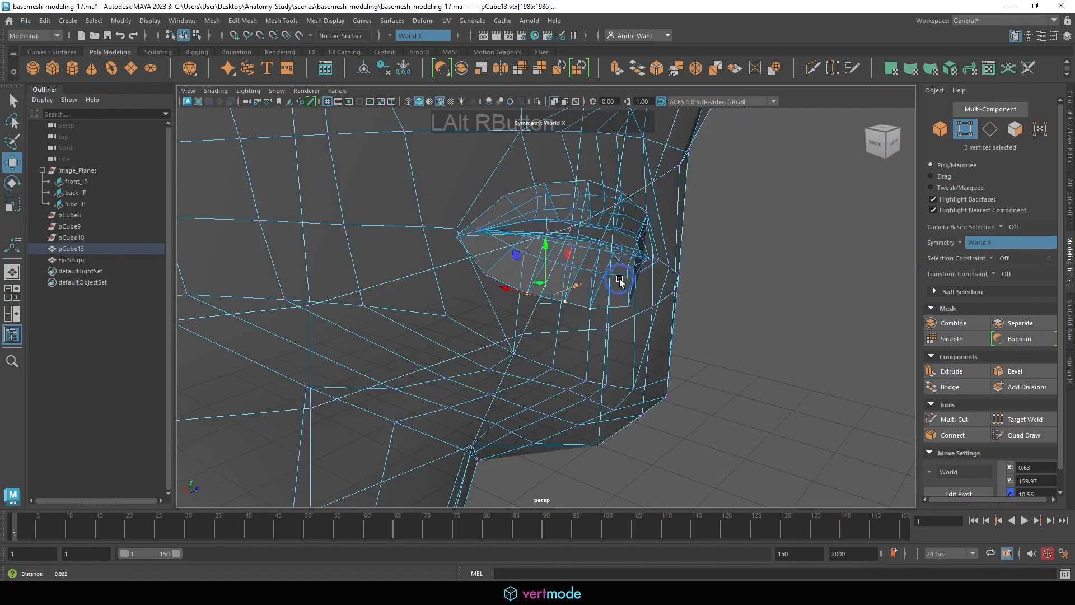
left_click_drag(619, 277, 654, 299, "alt")
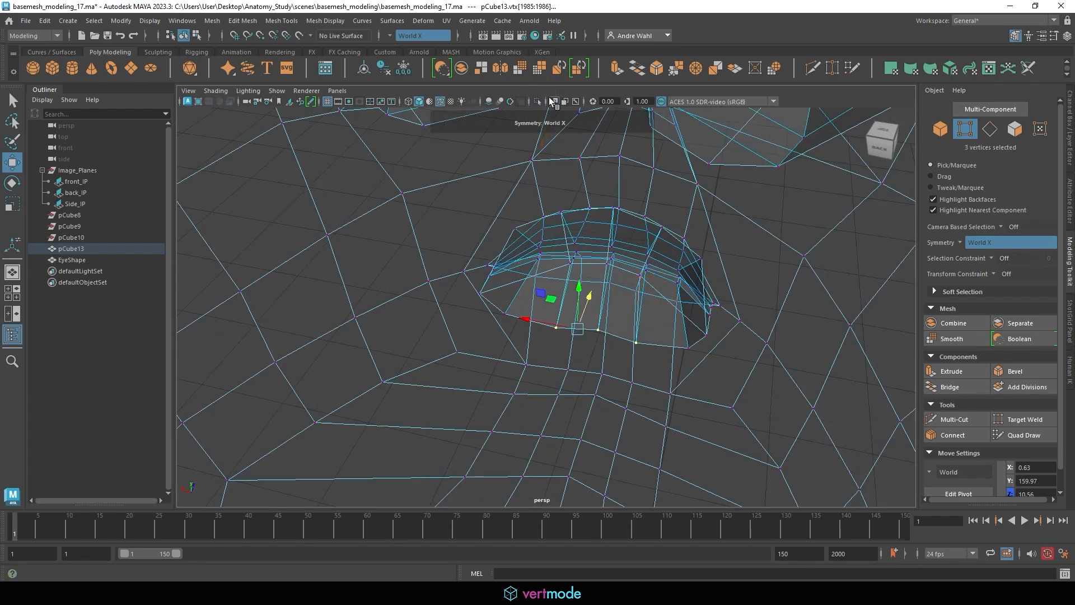
- Select the five vertices of the cavity's upper rim, move them back into the head, and return to object selection
left_click(553, 102)
right_click_drag(605, 204, 528, 205, "alt")
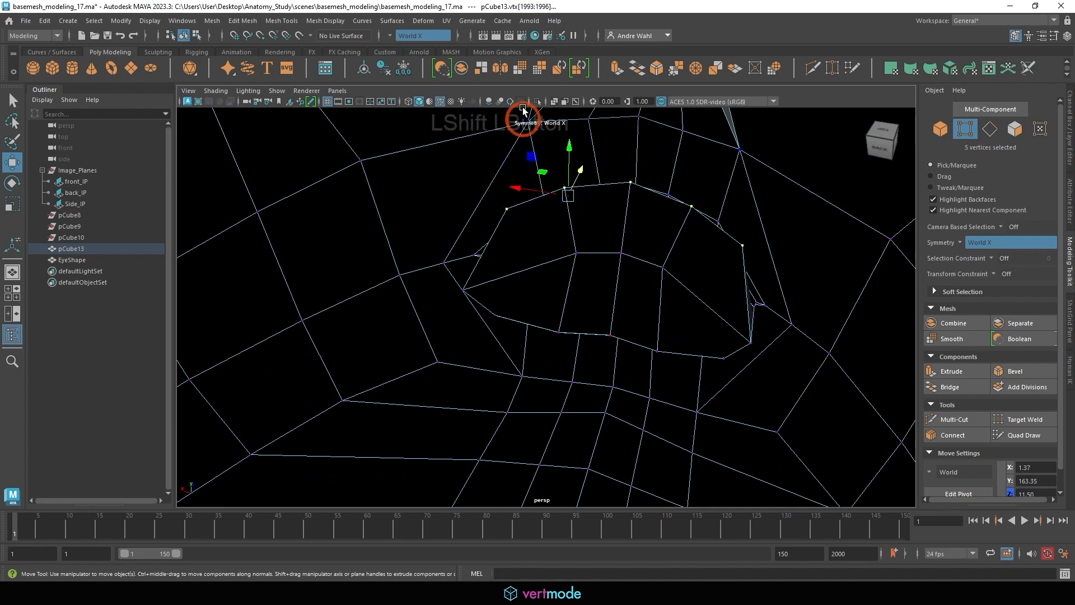
left_click(554, 103)
left_click_drag(565, 138, 485, 224, "alt")
right_click_drag(485, 224, 347, 208, "alt")
left_click_drag(347, 208, 434, 211, "alt")
right_click_drag(434, 212, 510, 159)
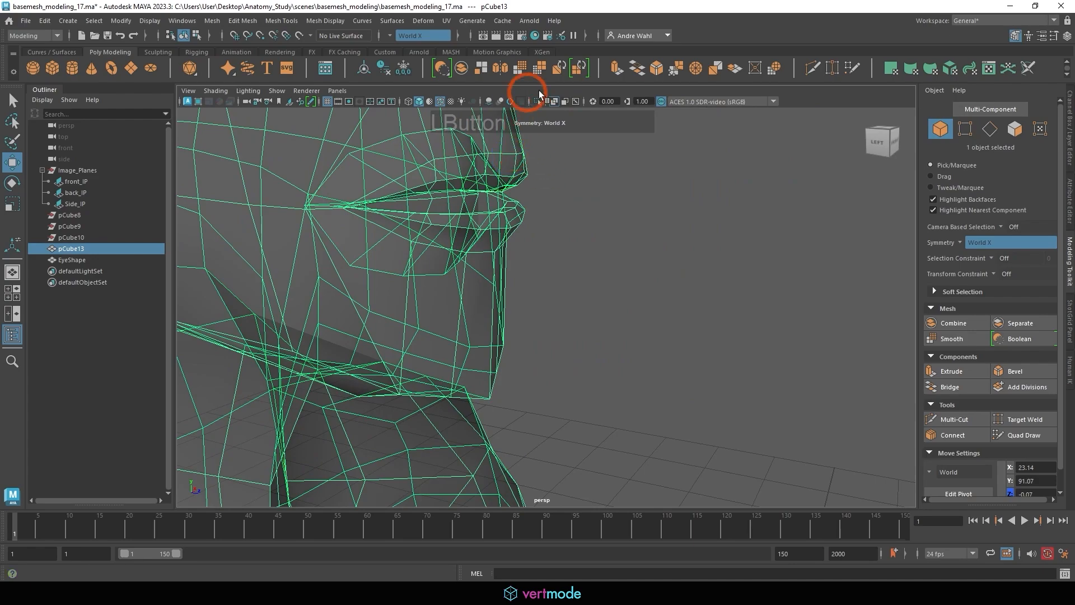
- Turn off X-ray, preview the mesh smoothed without the wireframe overlay, and examine the lips and face
left_click(553, 103)
key("3")
left_click(544, 235)
left_click_drag(529, 240, 403, 224, "alt")
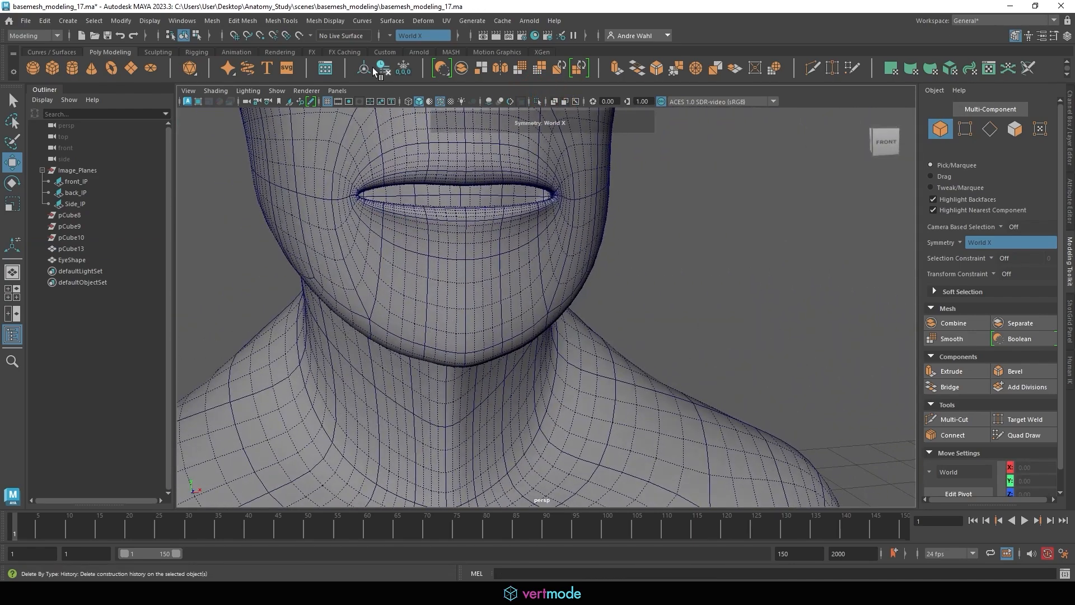
scroll(458, 168, "up", 5)
middle_click_drag(458, 170, 455, 132, "alt")
left_click(439, 102)
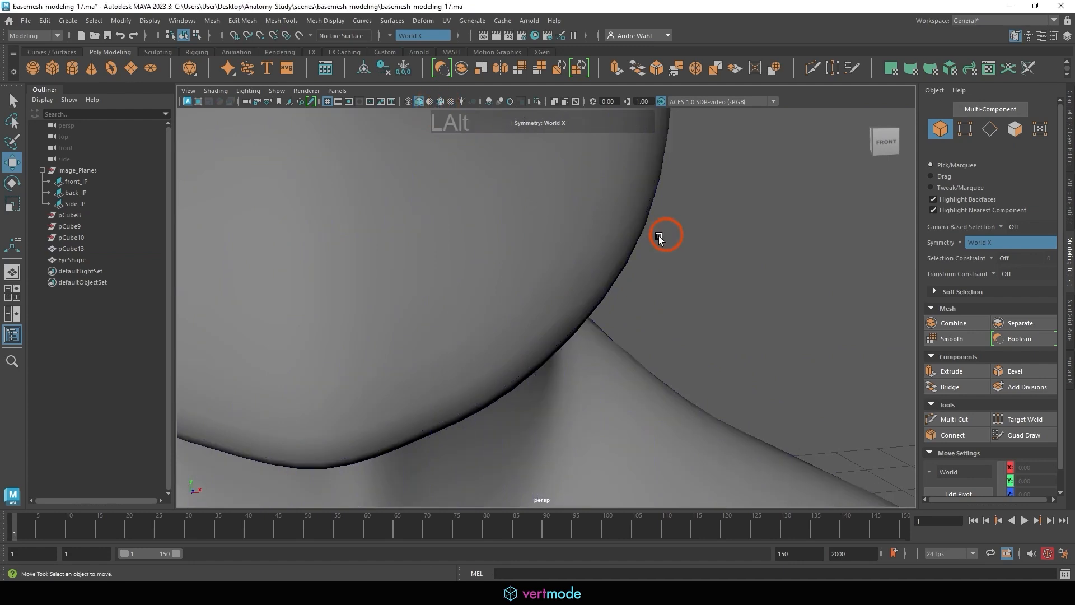
scroll(659, 236, "down", 10)
mouse_move(515, 227)
left_mouse_down("alt")
mouse_move(615, 267)
mouse_move(739, 288)
left_mouse_up("alt")
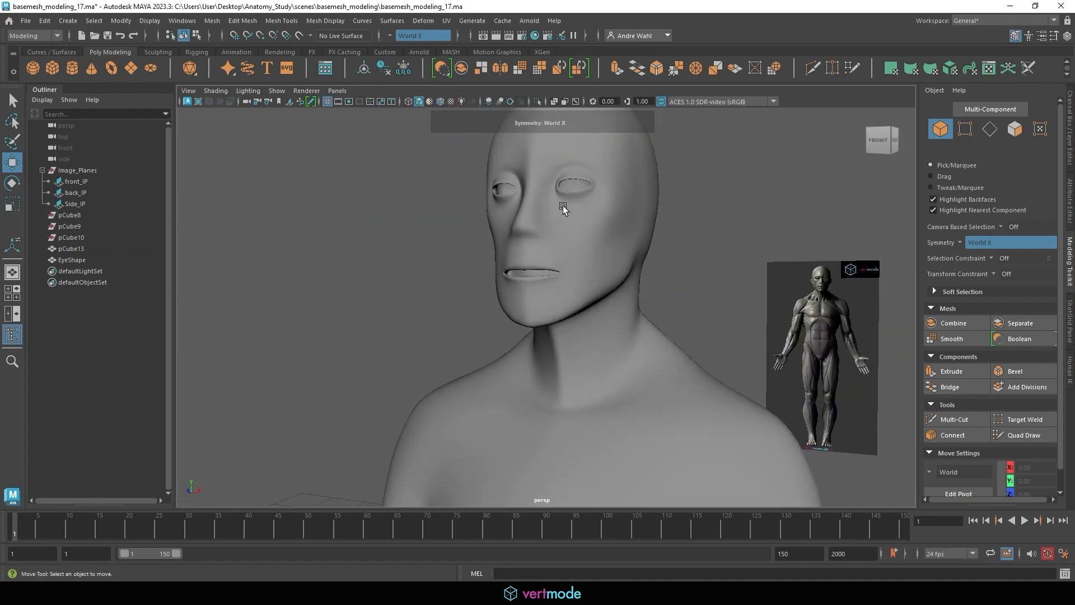
- Restore the wireframe overlay, switch the body mesh back to unsmoothed display, and view the head from the side
left_click(438, 102)
left_click(557, 244)
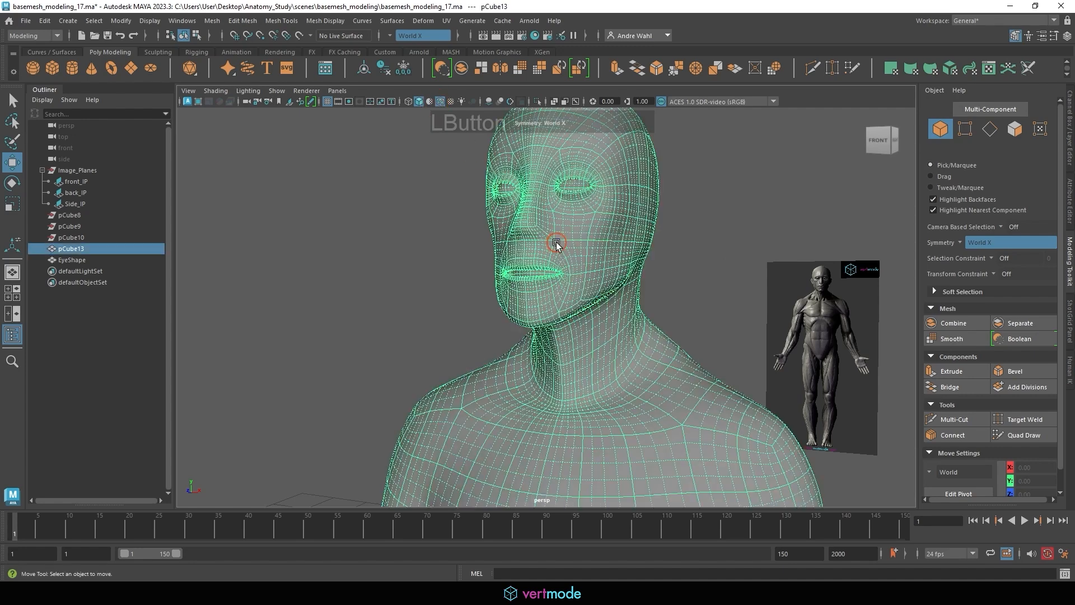
key("1")
left_click(696, 210)
left_click_drag(603, 241, 483, 266, "alt")
middle_click_drag(539, 258, 525, 287, "alt")
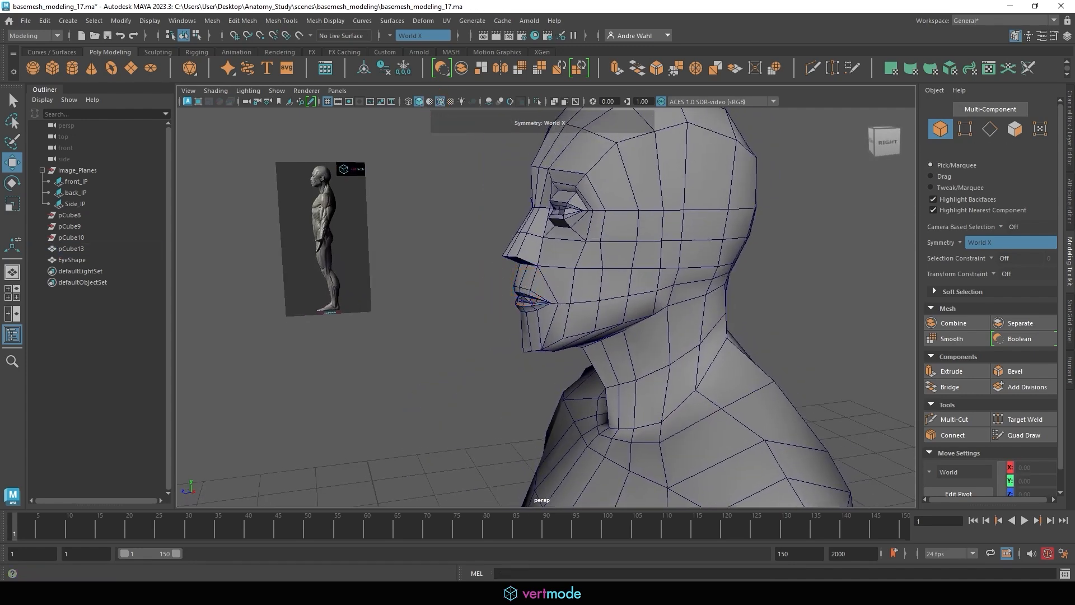
- Select the eight faces closing the rear of the mouth cavity and extrude them deeper into the head
right_click_drag(669, 336, 633, 343, "alt")
left_click(620, 290)
mouse_move(620, 291)
left_mouse_down("alt")
mouse_move(602, 275)
mouse_move(611, 274)
left_mouse_up("alt")
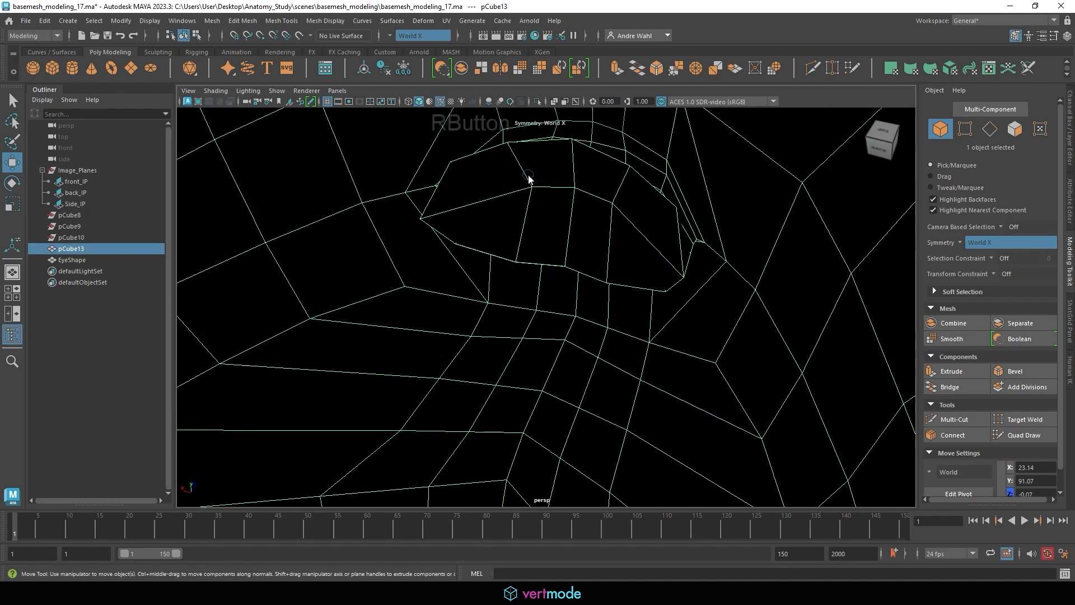
right_click_drag(528, 175, 512, 208)
left_click(480, 180)
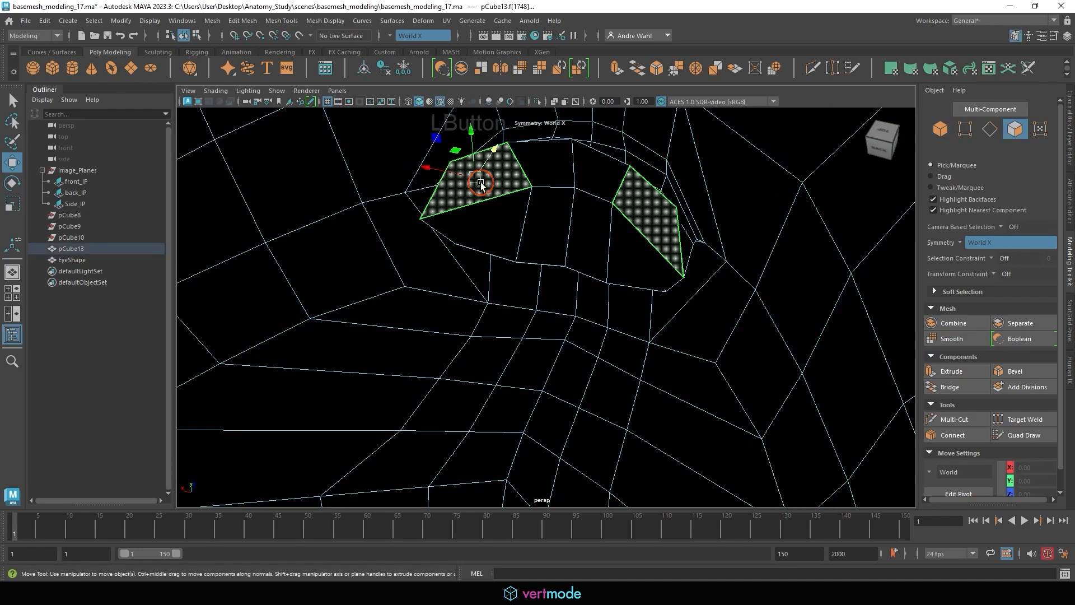
left_click(545, 167, "shift")
left_click(554, 216, "shift")
left_click(509, 221, "shift")
left_click_drag(666, 257, 590, 222, "alt")
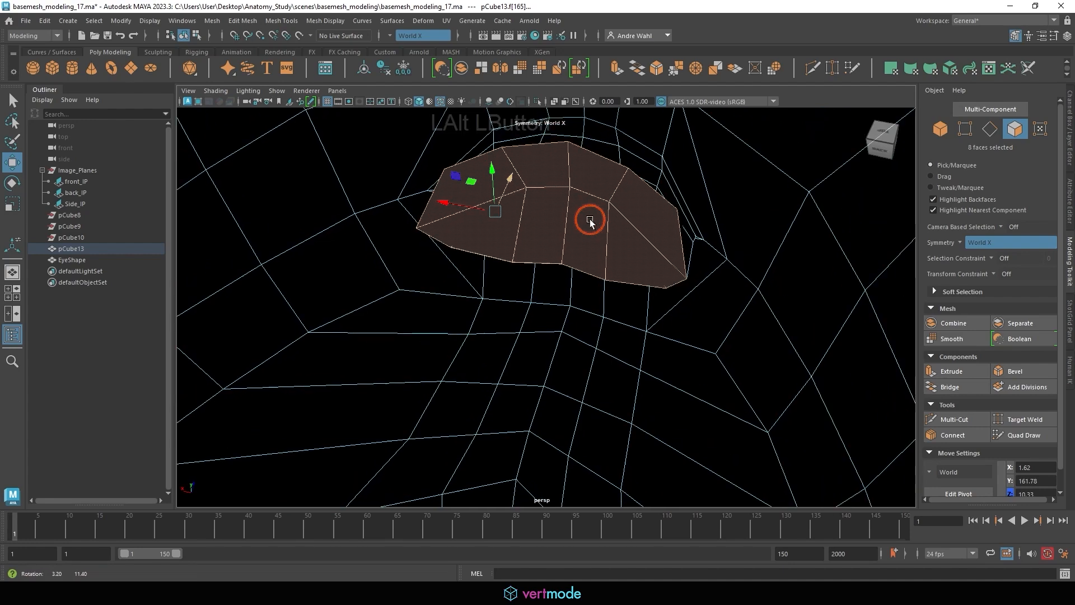
left_click_drag(510, 180, 98, 282, "shift")
- Scale the extruded rear faces of the mouth cavity taller along the vertical axis
key("r")
left_click_drag(410, 259, 430, 231, "alt")
key("r")
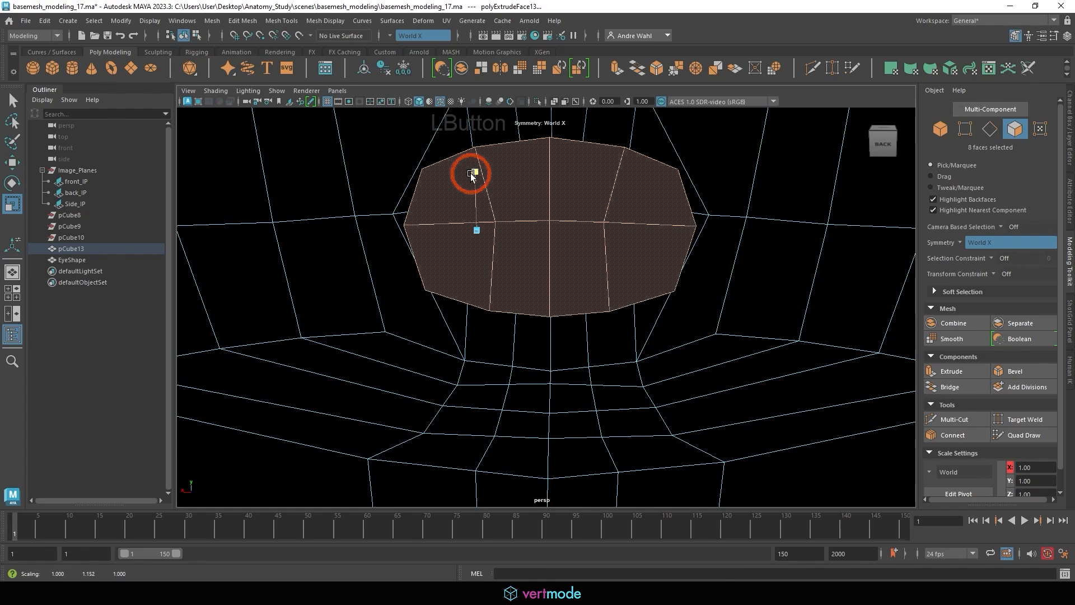
left_click_drag(473, 176, 932, 370, "alt")
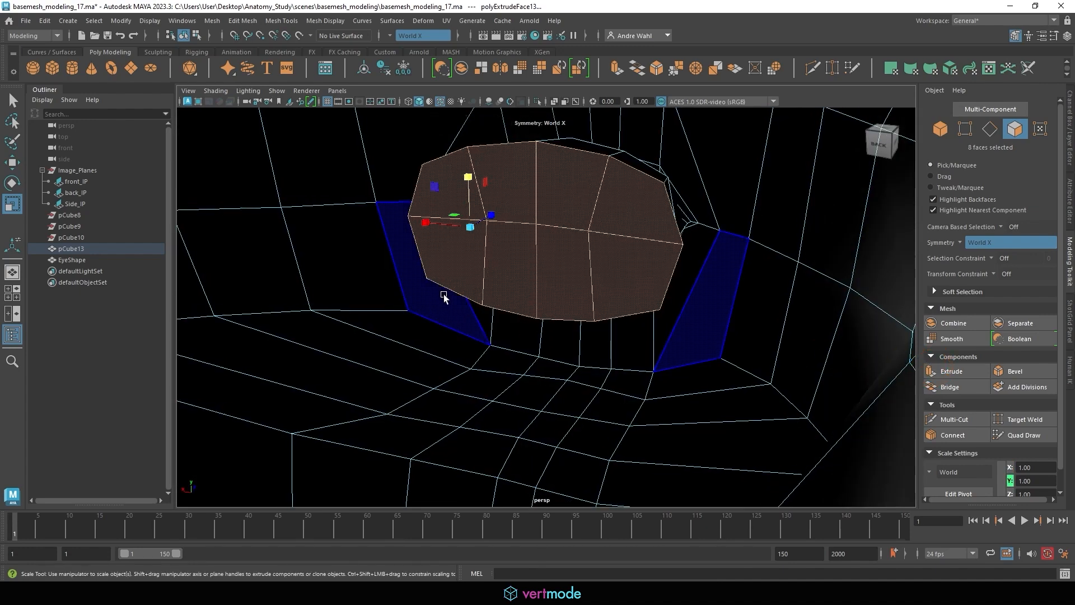
- Move the eight rear faces of the mouth cavity along the depth axis to about Z 7.74
key("w")
left_click_drag(520, 248, 542, 306, "alt")
left_click(474, 217)
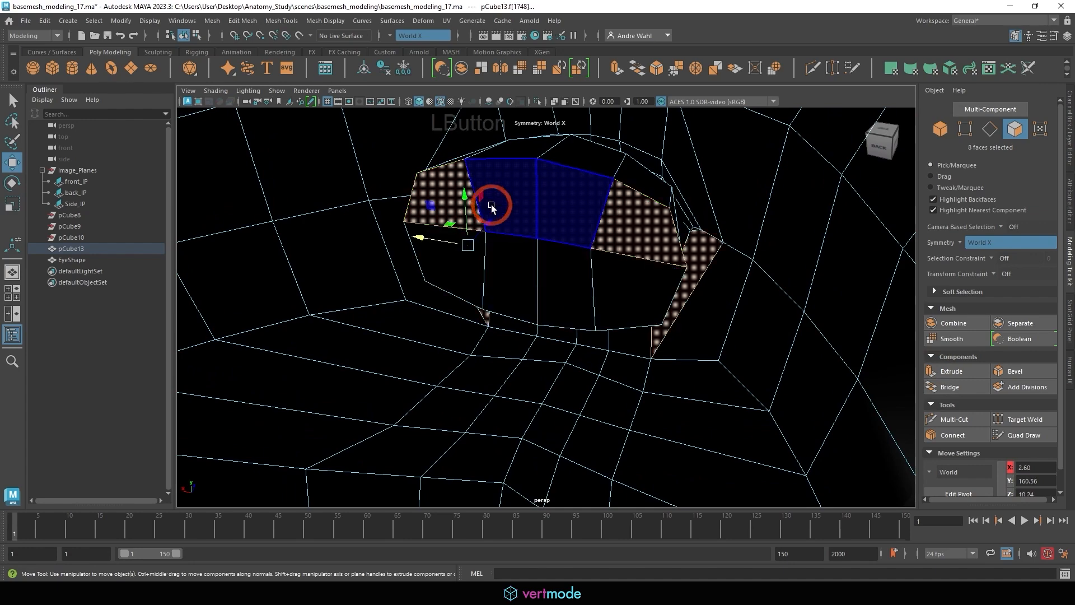
left_click_drag(492, 207, 478, 226)
left_click_drag(592, 287, 364, 317, "alt")
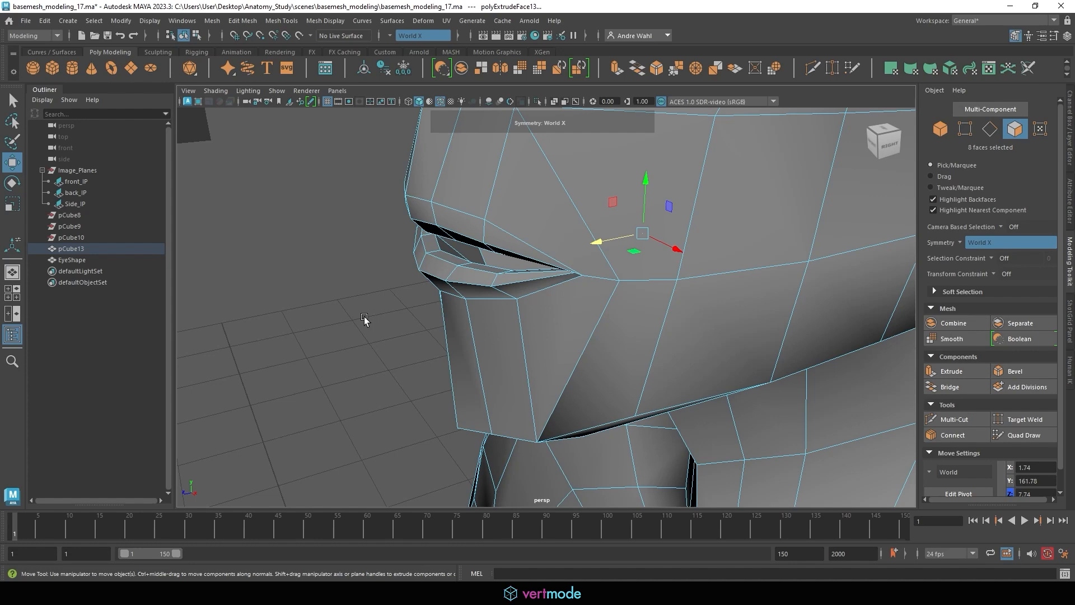
left_click_drag(502, 275, 478, 243, "alt")
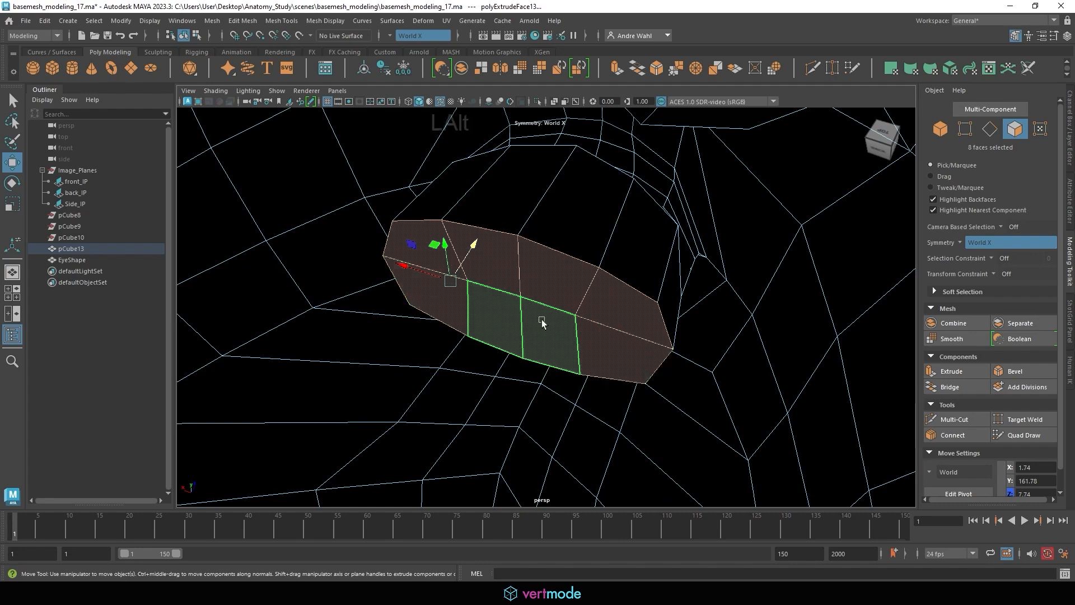
- Extrude the eight rear faces of the mouth cavity again toward the back of the head, to about Z 5.15
left_click_drag(542, 319, 461, 269, "alt")
right_click_drag(461, 269, 470, 272, "alt")
middle_click_drag(470, 273, 461, 294, "alt")
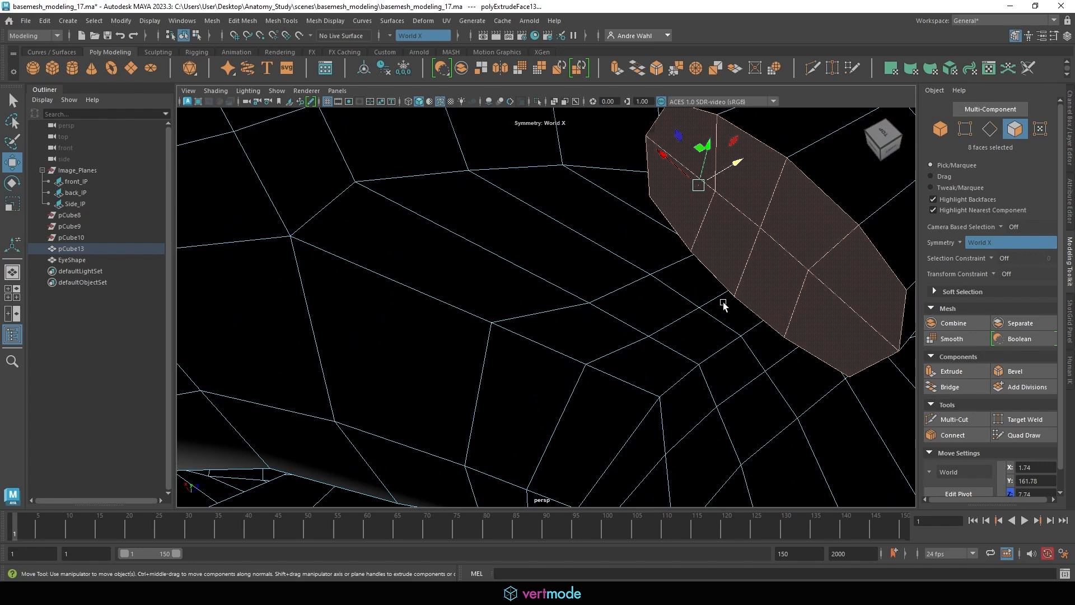
right_click_drag(724, 301, 710, 263, "alt")
left_click_drag(505, 160, 476, 206, "shift")
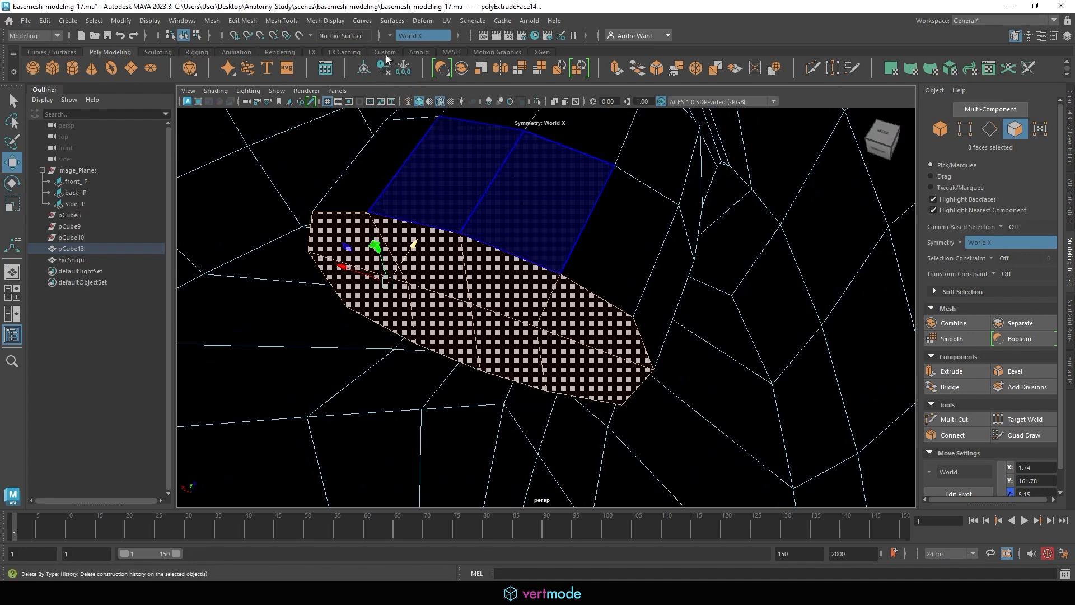
- Turn off symmetry, scale the rear cavity faces down uniformly to a small throat section, and place them at about Z 5.67
left_click(389, 36)
left_click(409, 43)
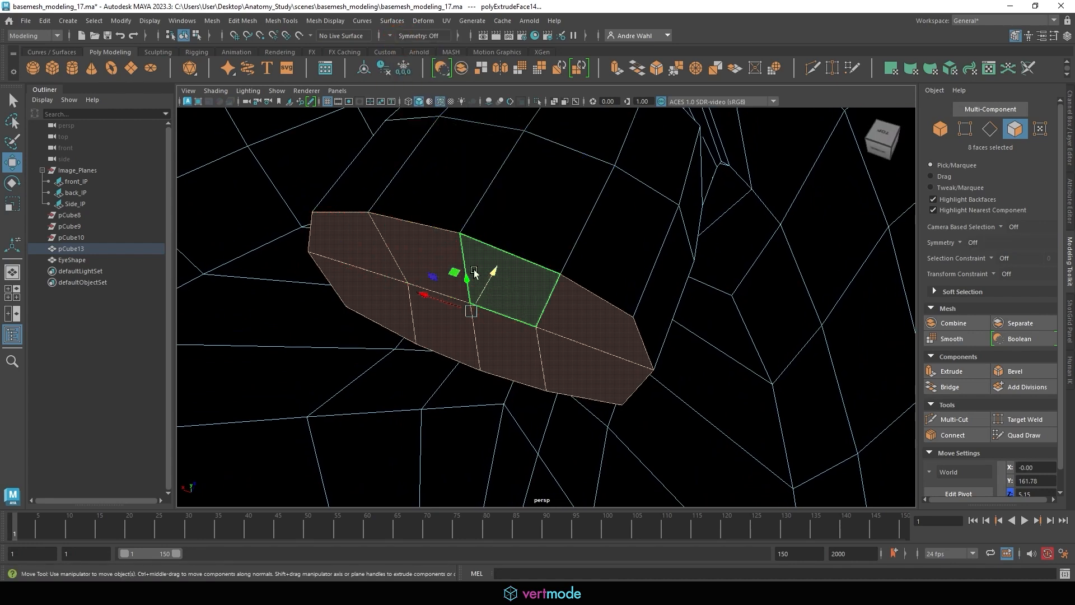
right_click_drag(468, 314, 326, 281, "alt")
left_click_drag(326, 280, 577, 286, "alt")
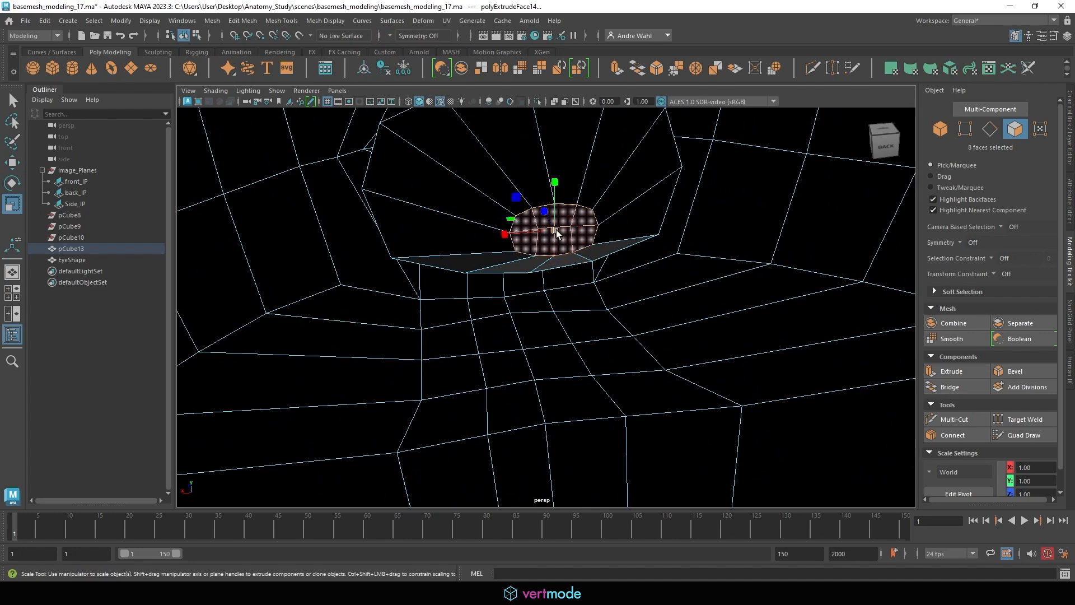
left_click_drag(564, 233, 556, 370, "alt")
key("w")
middle_click_drag(557, 370, 536, 307, "alt")
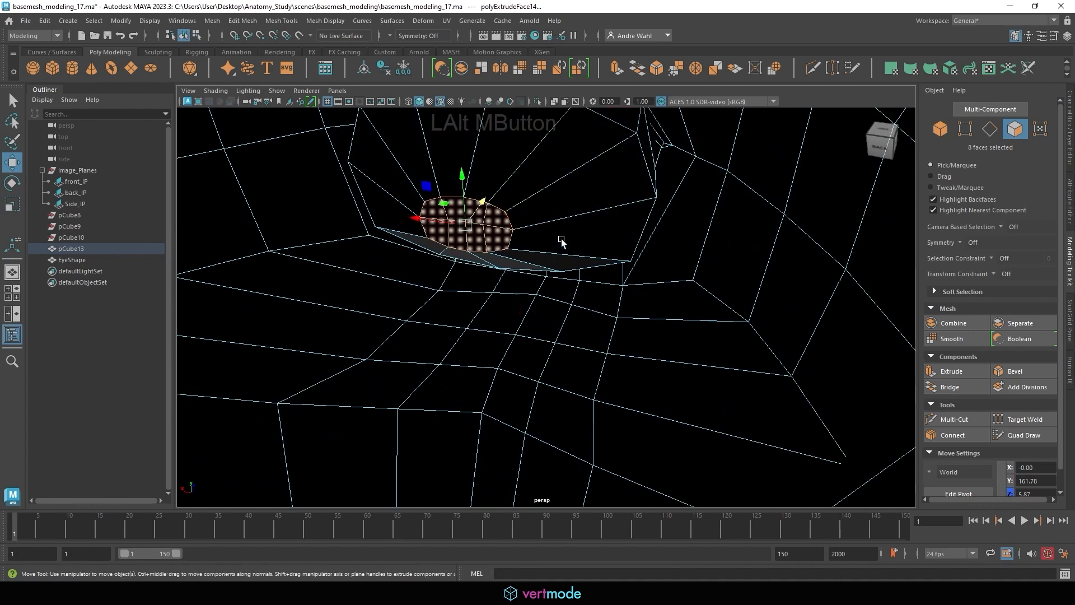
- Extrude the small rear faces into a throat tube slanting back and down, ending at about Y 158.25, Z 2.95
right_click_drag(530, 266, 495, 214, "alt")
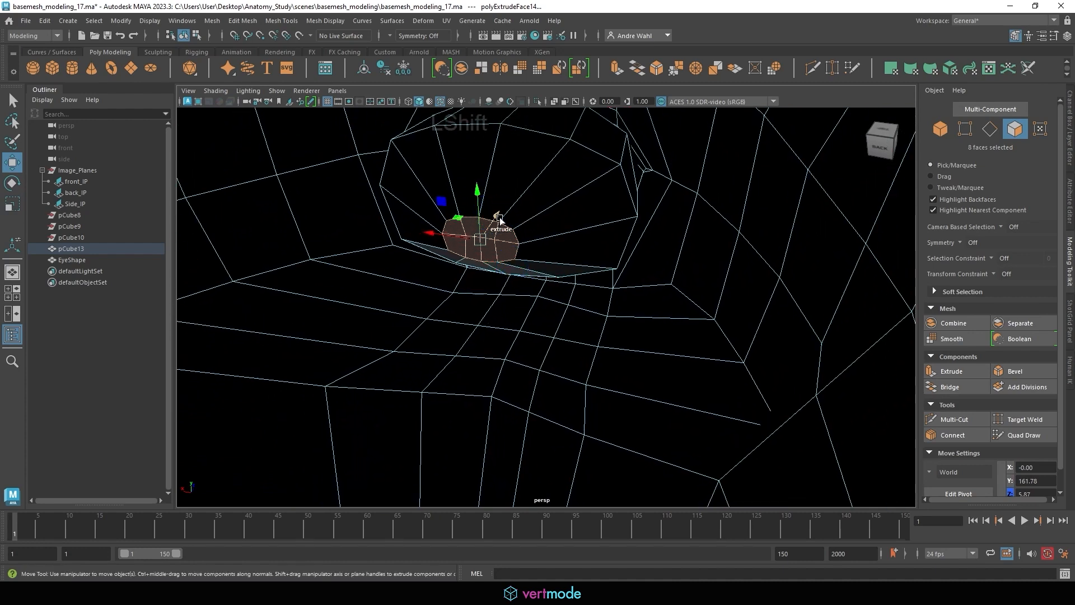
left_click_drag(499, 219, 504, 276, "shift")
right_click_drag(504, 276, 494, 276, "alt")
middle_click_drag(495, 276, 507, 293, "alt")
left_click_drag(357, 174, 437, 420)
mouse_move(543, 384)
left_mouse_down("alt")
mouse_move(508, 380)
mouse_move(535, 381)
left_mouse_up("alt")
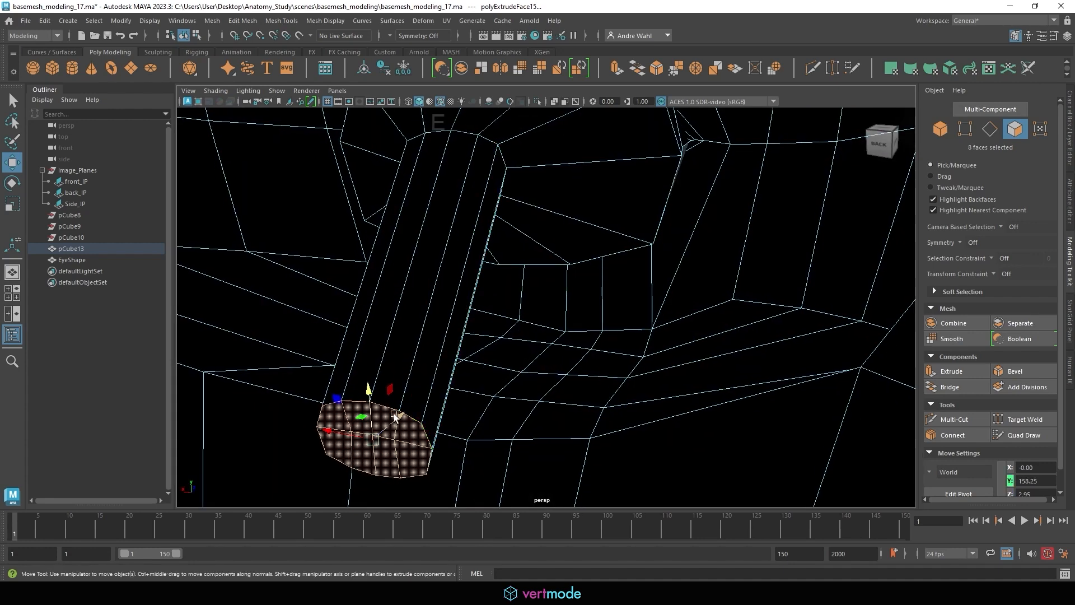
- Rotate the throat tube's end faces until they lie nearly horizontal and move them further down the neck
left_click_drag(361, 402, 367, 472)
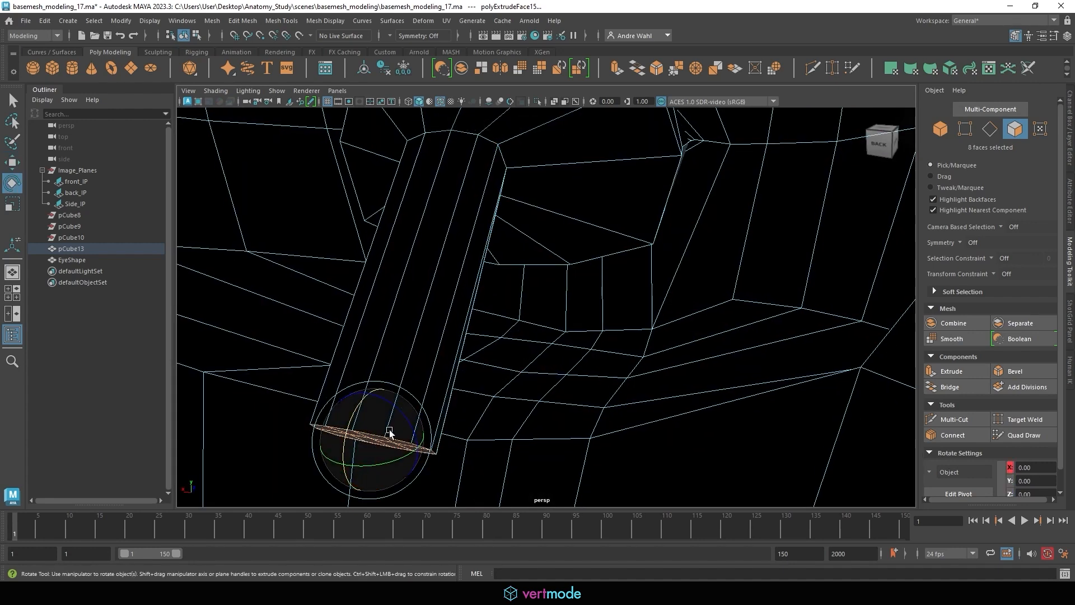
key("w")
left_click_drag(390, 431, 455, 396, "alt")
left_click_drag(401, 318, 412, 403)
- Scale the end faces of the throat tube and delete them to leave its lower end open
key("r")
mouse_move(370, 436)
left_mouse_down()
mouse_move(313, 409)
mouse_move(427, 412)
mouse_move(463, 365)
mouse_move(379, 379)
mouse_move(276, 303)
left_mouse_up()
key("Delete")
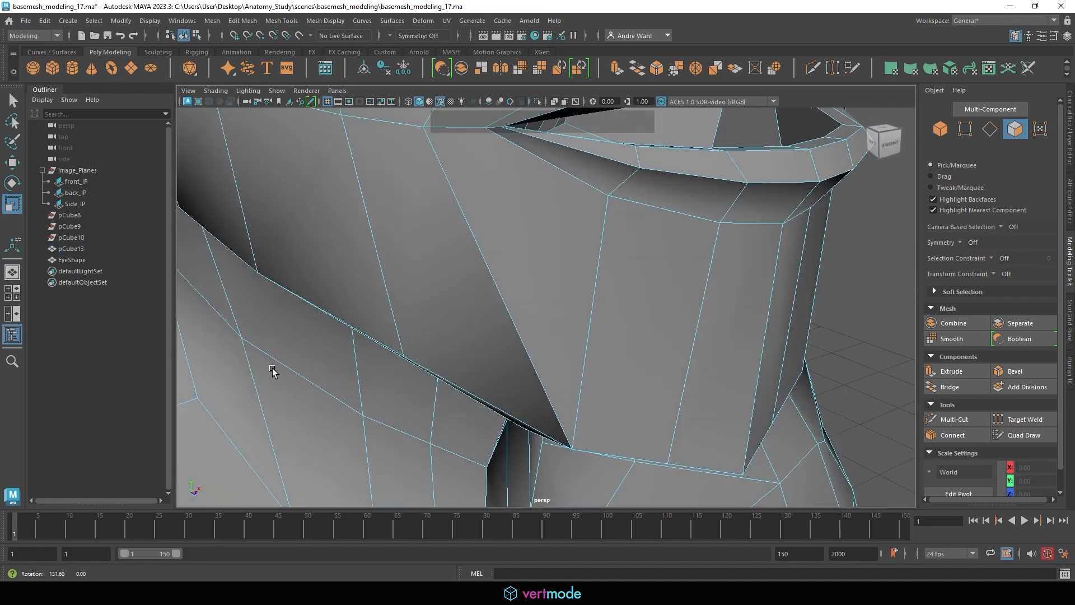
- Preview the head smoothed and examine the throat opening and mouth cavity, comparing them with the unsmoothed mesh
middle_click_drag(276, 303, 405, 386, "alt")
left_click_drag(405, 385, 385, 364, "alt")
key("F8")
key("3")
right_click_drag(385, 364, 606, 360, "alt")
left_click_drag(606, 359, 608, 365, "alt")
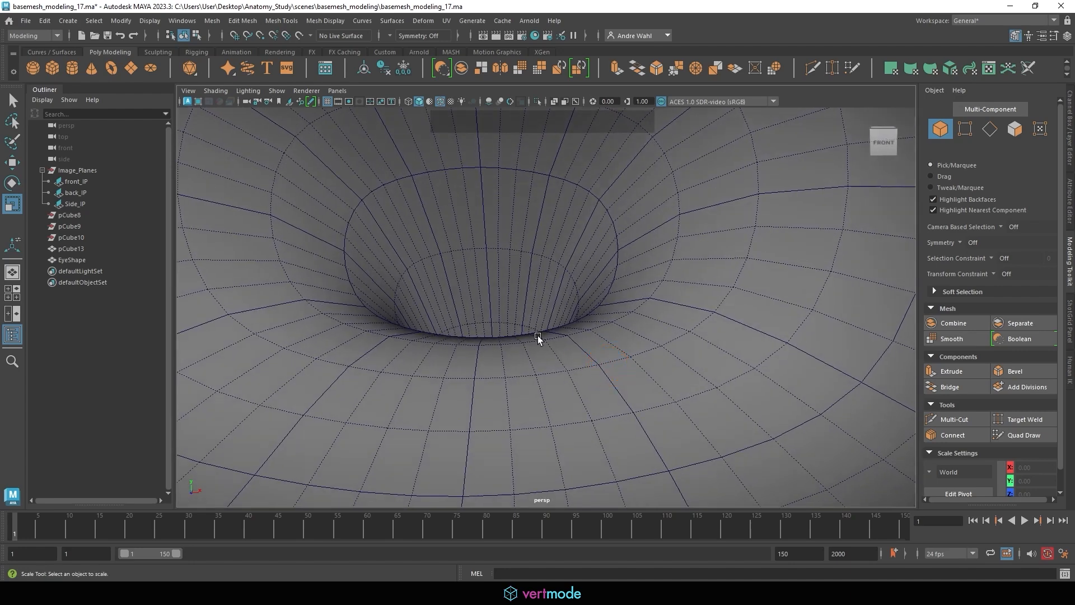
left_click_drag(537, 336, 540, 348, "alt")
mouse_move(540, 348)
right_mouse_down("alt")
mouse_move(564, 364)
mouse_move(545, 365)
right_mouse_up("alt")
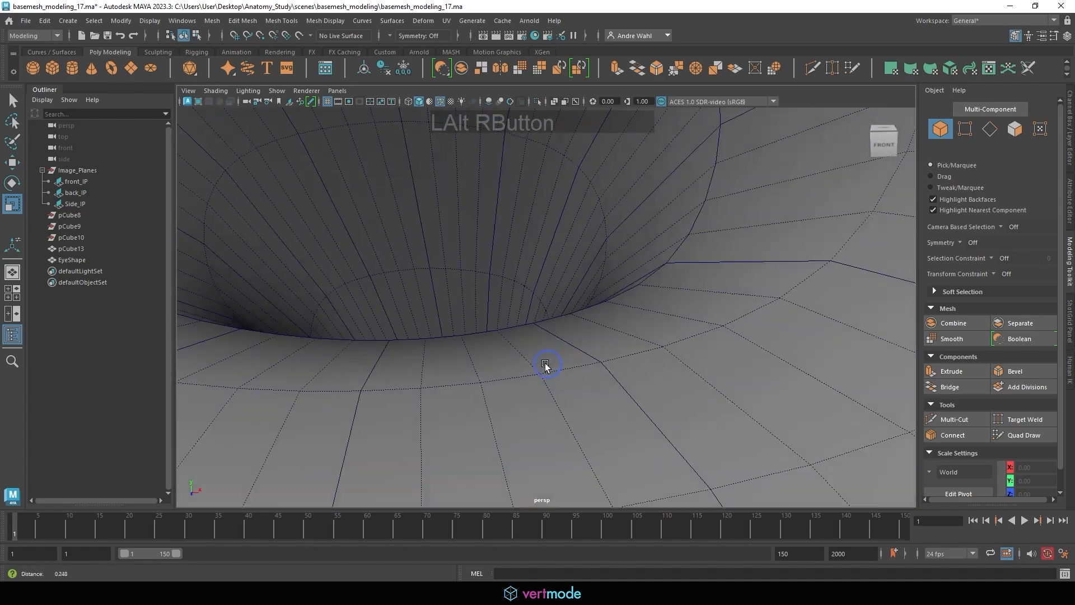
mouse_move(546, 365)
left_mouse_down("alt")
mouse_move(542, 302)
mouse_move(547, 374)
mouse_move(549, 363)
left_mouse_up("alt")
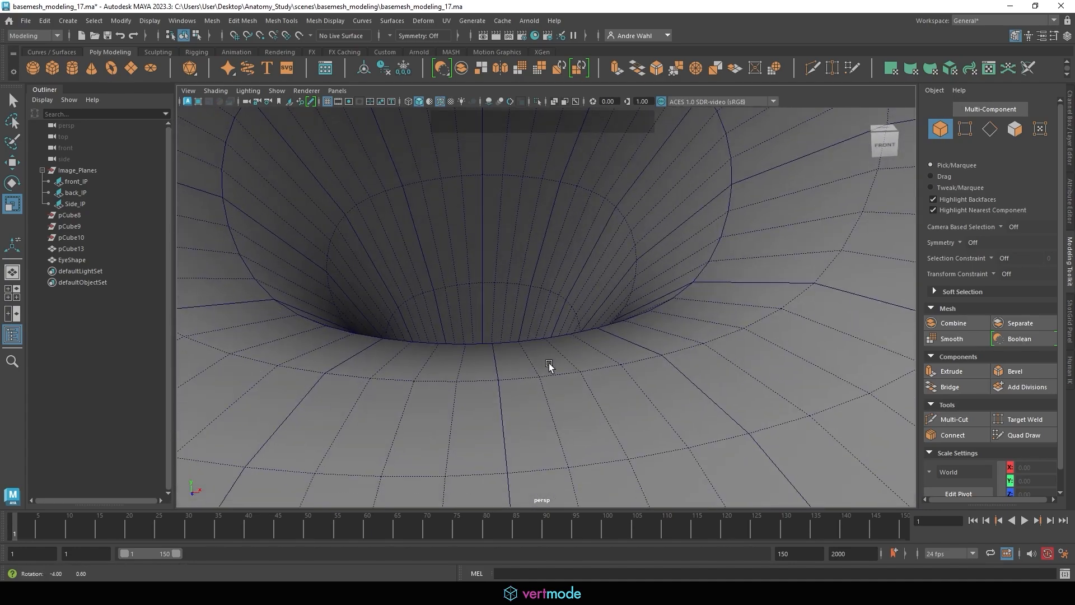
right_click_drag(549, 363, 624, 338, "alt")
left_click_drag(626, 338, 627, 329, "alt")
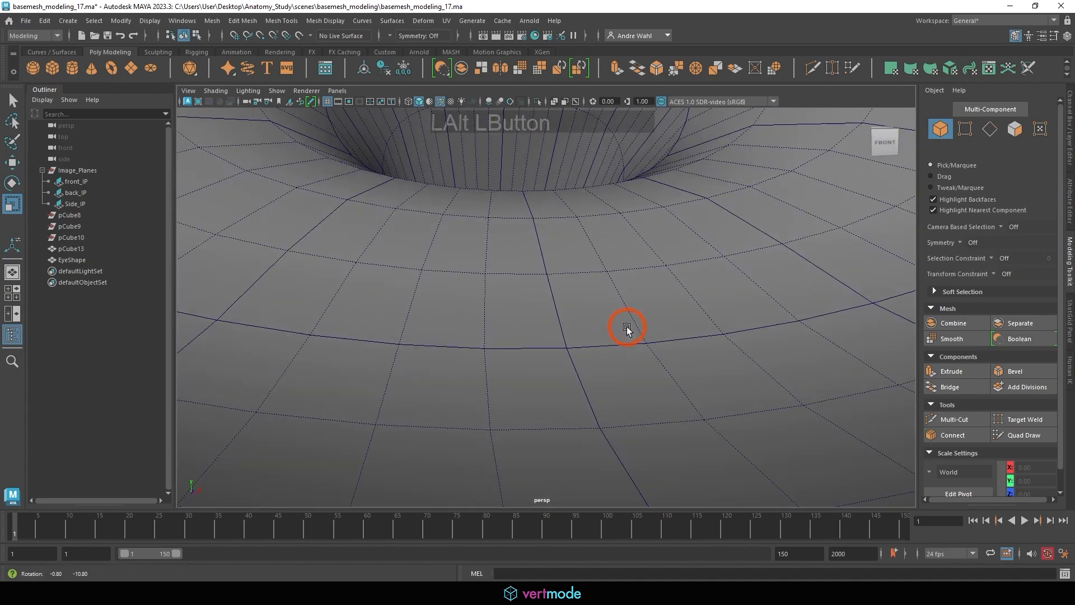
right_click_drag(627, 329, 453, 309, "alt")
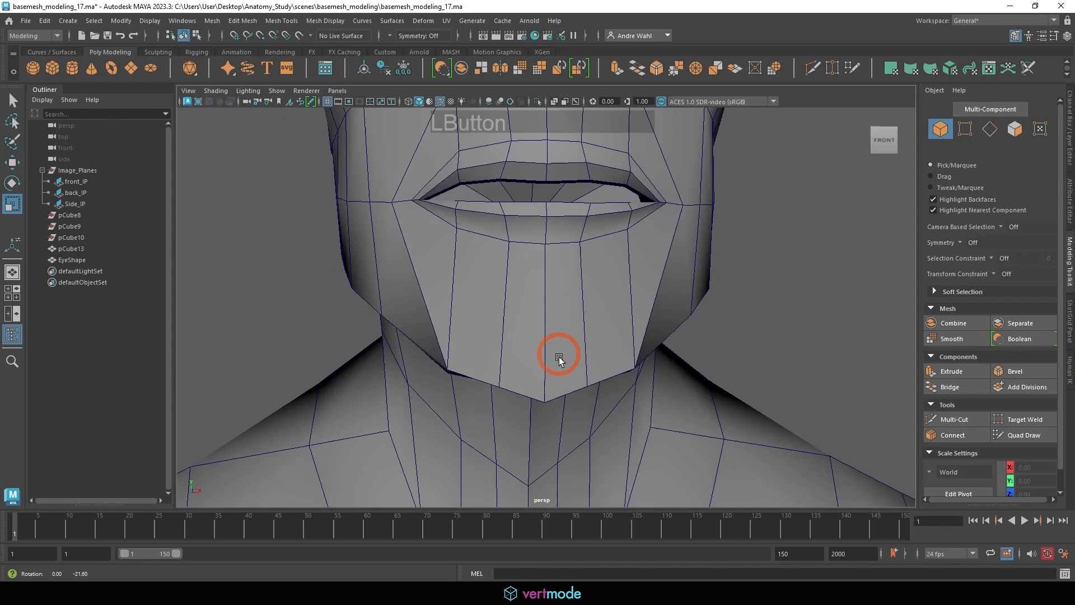
left_click_drag(559, 357, 574, 369, "alt")
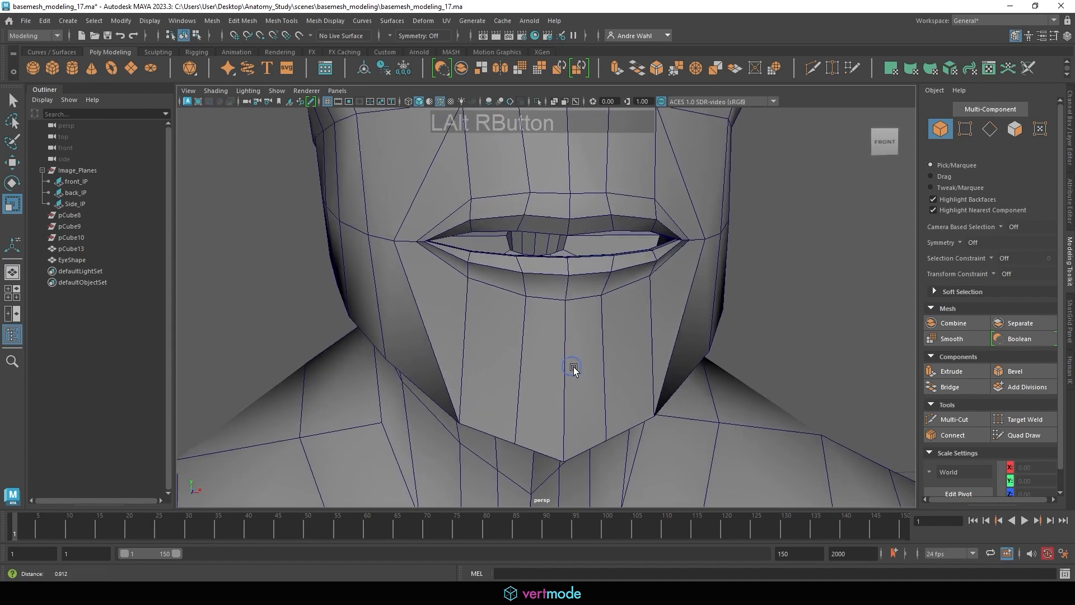
right_click_drag(574, 370, 545, 281, "alt")
- Turn on World X symmetry and raise the inner lower-lip vertices beside the mouth's centre in the front view
left_click(520, 192)
right_click_drag(500, 177, 563, 239)
left_click(459, 157)
left_click(592, 268, "shift")
key("space")
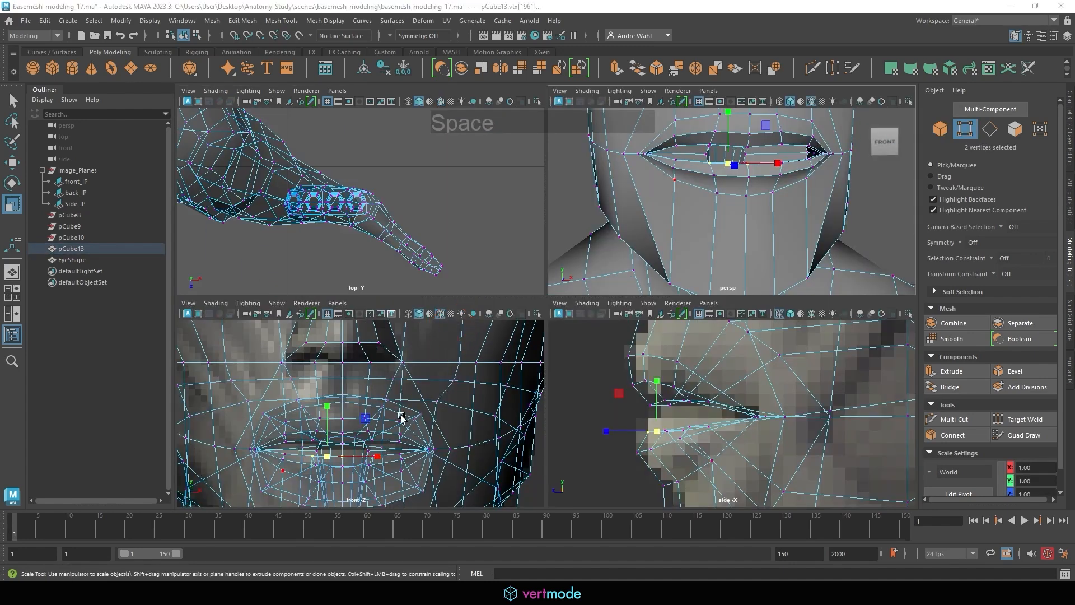
key("space")
middle_click_drag(438, 364, 434, 338, "alt")
right_click_drag(442, 337, 661, 379, "alt")
middle_click_drag(340, 353, 347, 293, "alt")
key("w")
middle_click_drag(474, 318, 471, 320)
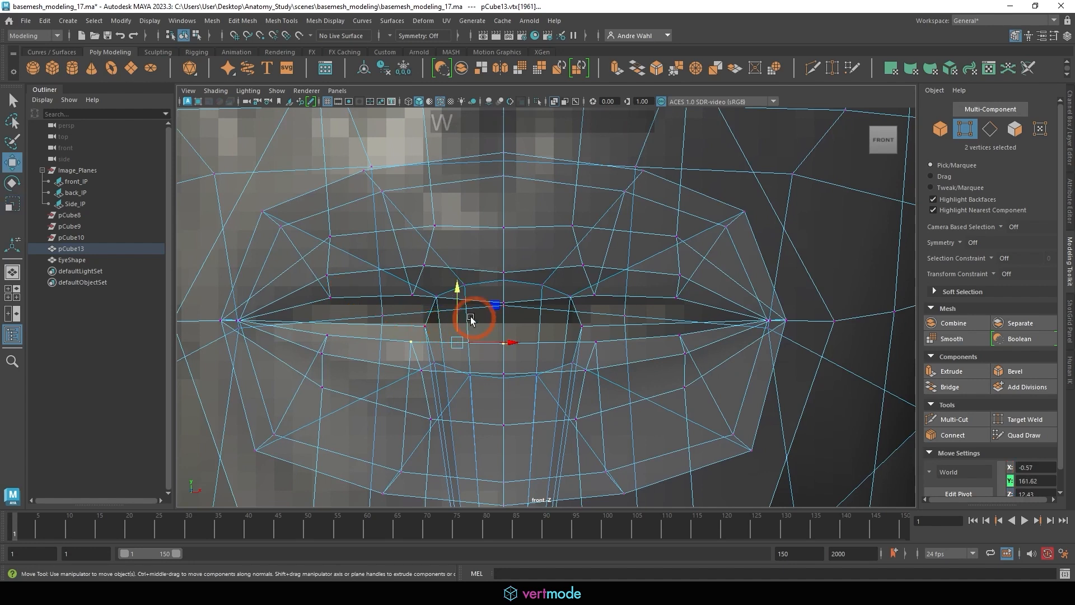
left_click_drag(471, 319, 455, 303)
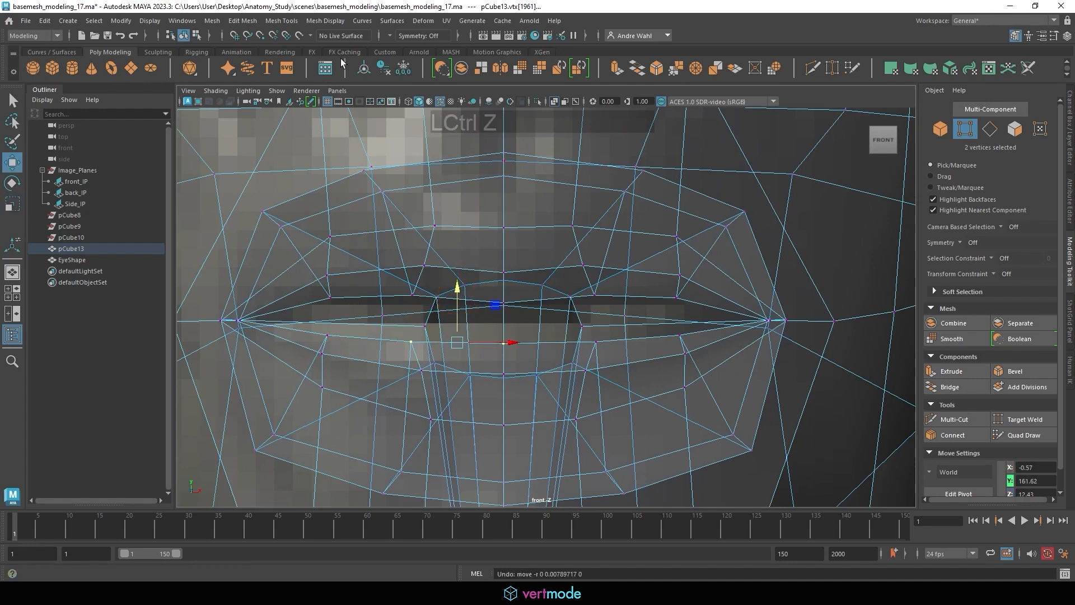
left_click_drag(417, 36, 407, 62)
left_click(427, 84)
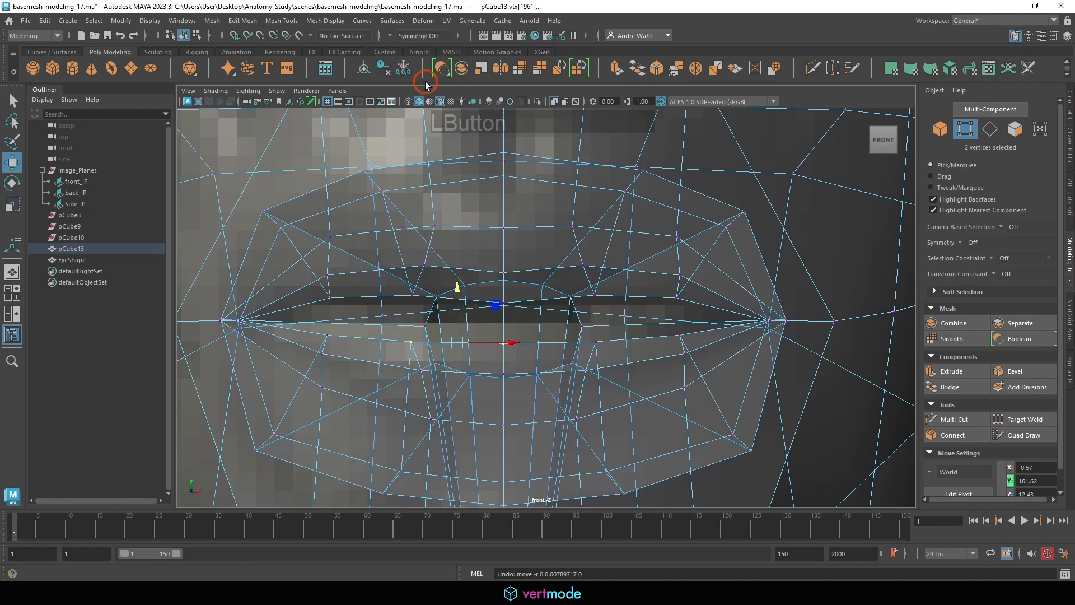
left_click(469, 313)
left_click(461, 293)
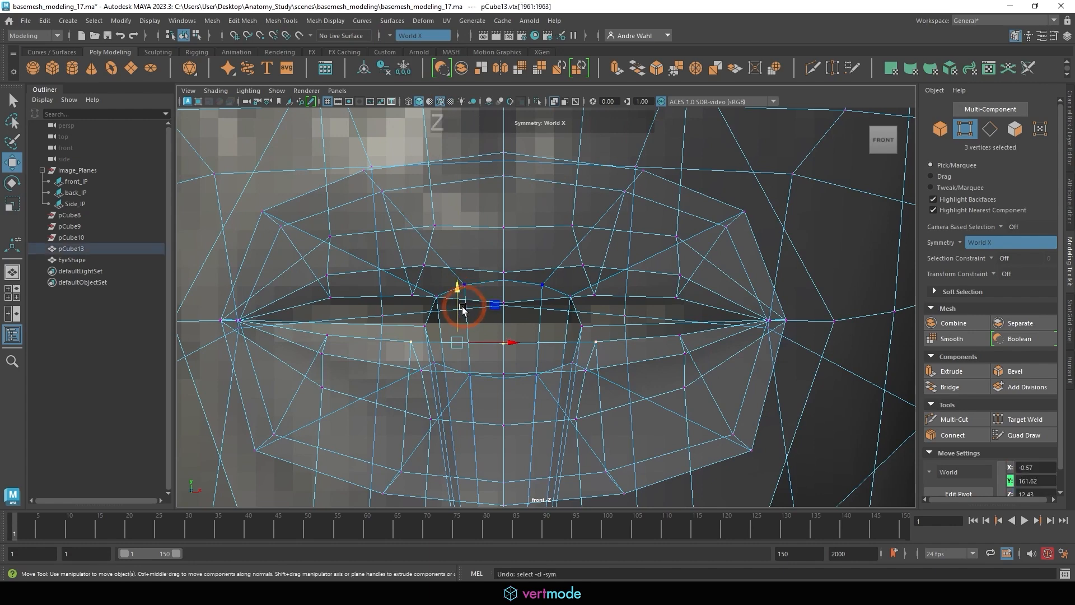
left_click(453, 287)
- Raise the inner lower-lip vertices near both mouth corners, adjusting them in the front and perspective views
left_click(326, 329)
left_click_drag(328, 329, 326, 322)
key("space")
key("space")
left_click_drag(607, 168, 531, 166, "alt")
left_click(334, 204, "alt")
left_click_drag(370, 192, 368, 191)
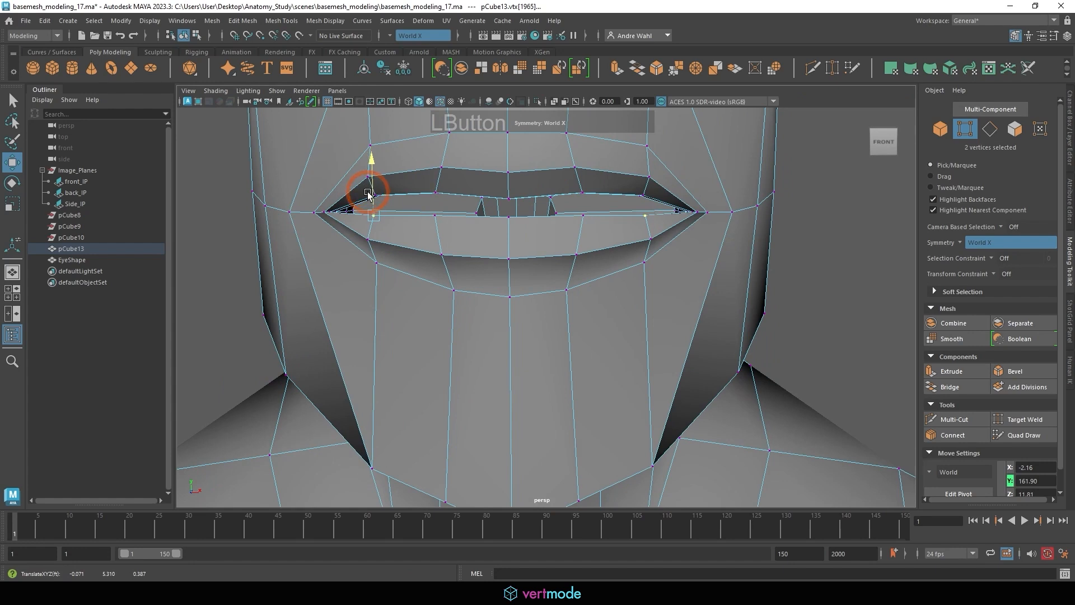
- Raise the vertices along the lower lip's front edge, placing the middle one at about Y 161.37
left_click_drag(433, 246, 416, 250, "alt")
left_click(338, 246)
left_click_drag(339, 219, 332, 212)
left_click(404, 261)
left_click_drag(402, 223, 397, 209)
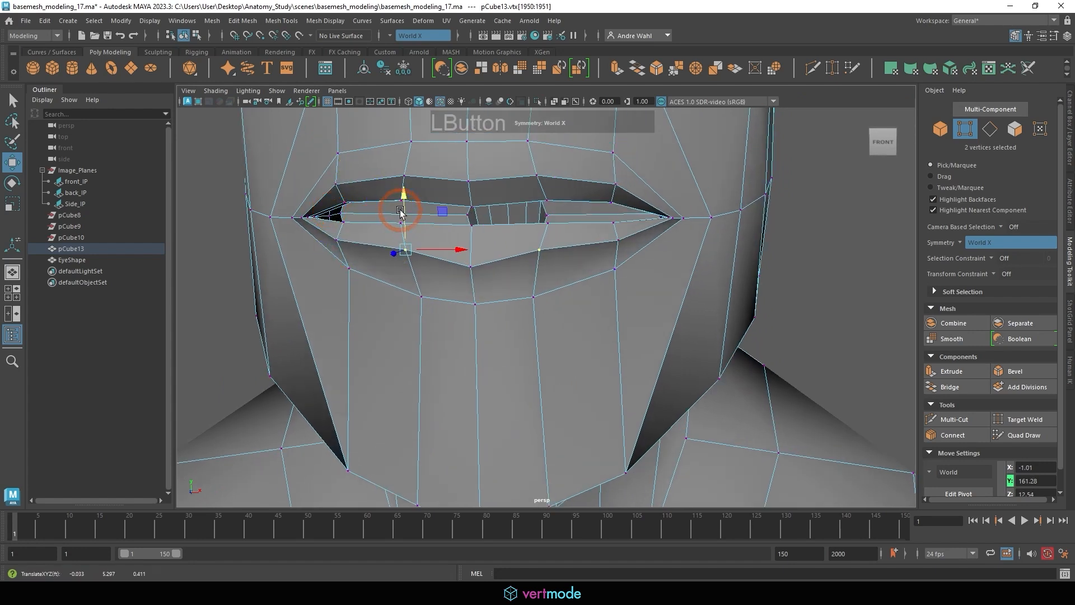
left_click(470, 267)
left_click_drag(470, 216, 468, 205)
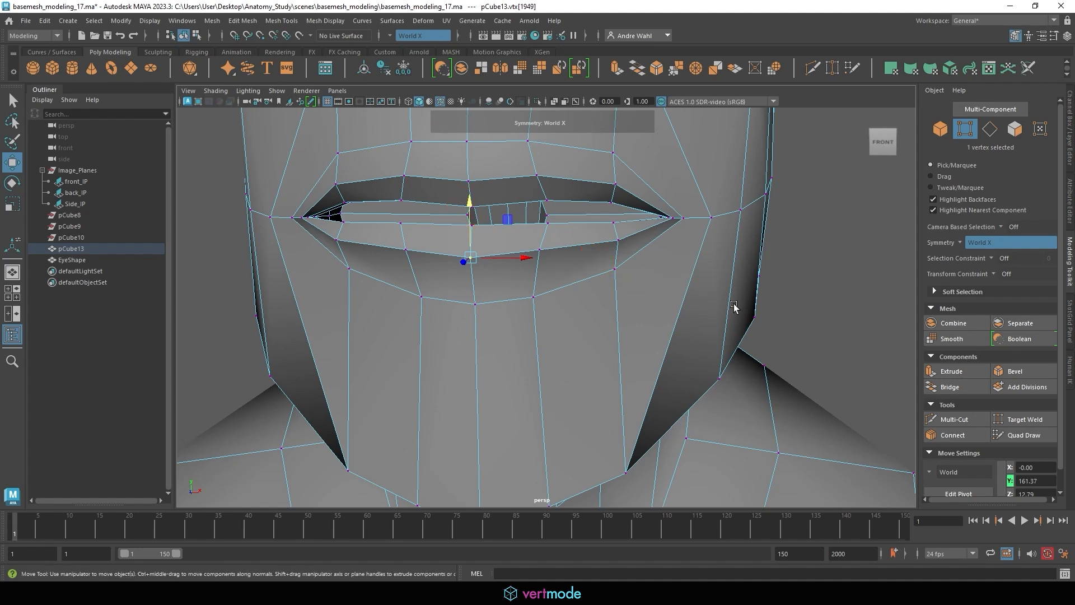
- Examine the rear wall faces of the throat tube through the mouth, and return to object mode
right_click_drag(745, 250, 804, 288, "alt")
right_click_drag(561, 234, 607, 198)
left_click(795, 277)
right_click_drag(793, 277, 588, 284, "alt")
right_click_drag(482, 347, 639, 372, "alt")
left_click_drag(578, 360, 534, 352, "alt")
mouse_move(533, 341)
middle_mouse_down("alt")
mouse_move(529, 311)
mouse_move(542, 330)
middle_mouse_up("alt")
right_click_drag(543, 328, 533, 240)
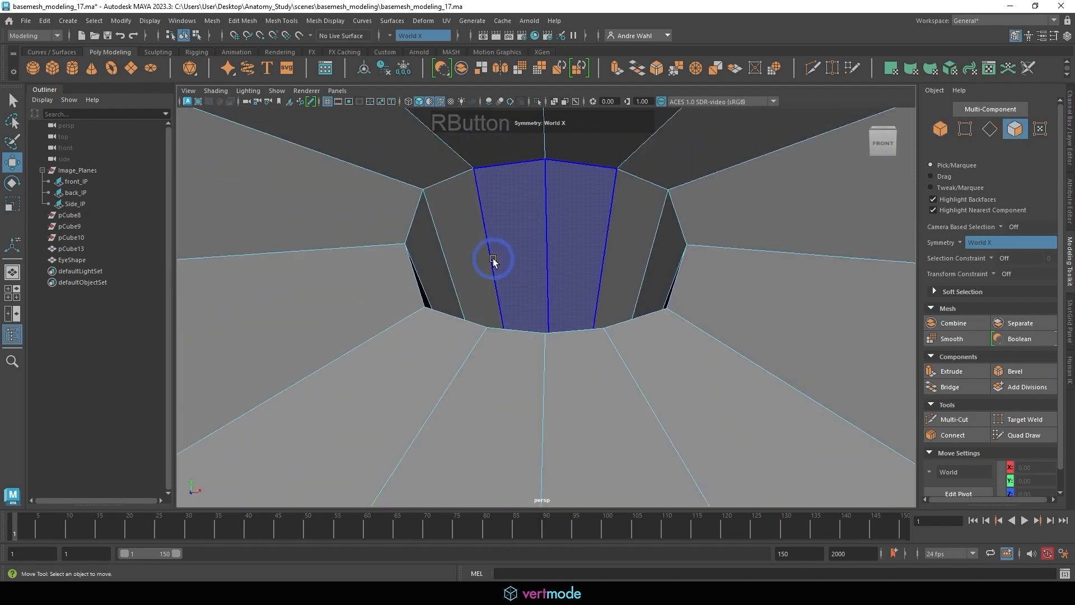
left_click(566, 257)
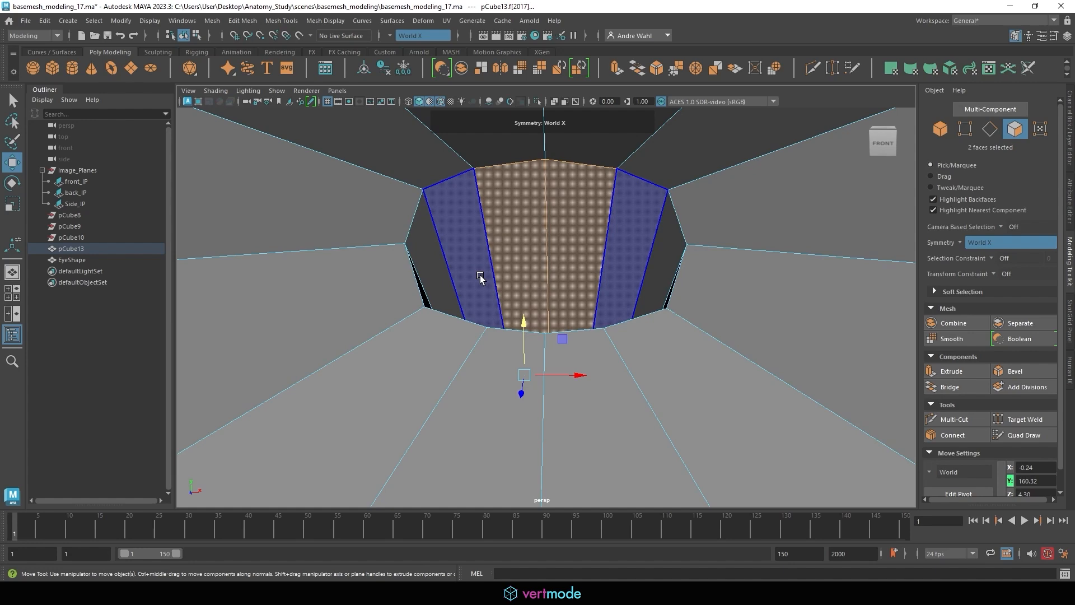
right_click(616, 118)
right_click(540, 194)
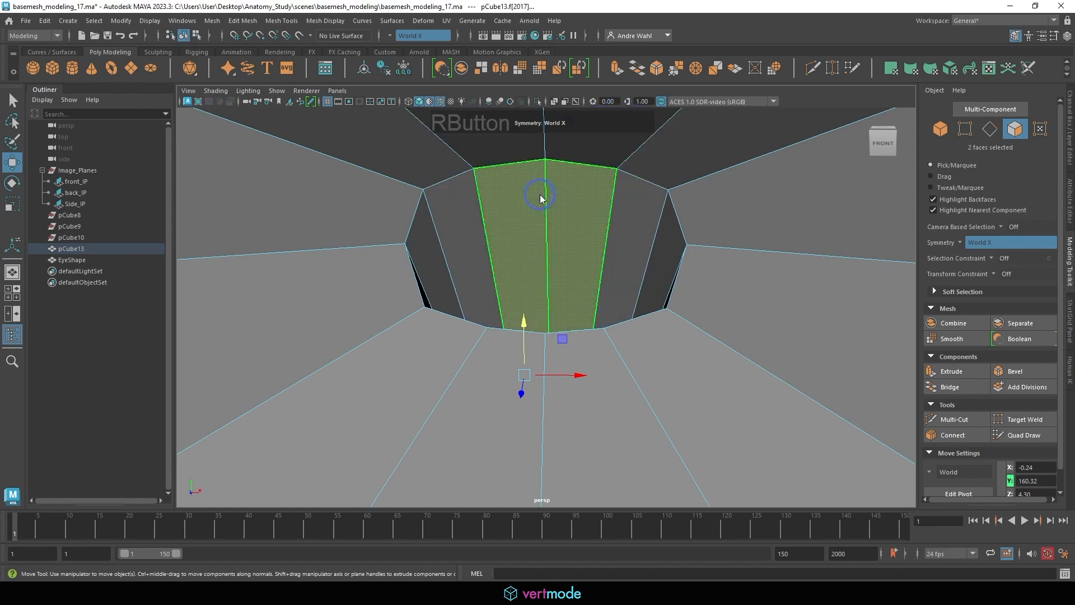
right_click_drag(539, 194, 569, 190)
left_click(613, 202, "ctrl")
right_click_drag(578, 318, 444, 305, "alt")
left_click_drag(444, 304, 367, 287, "alt")
right_click_drag(367, 288, 177, 335, "alt")
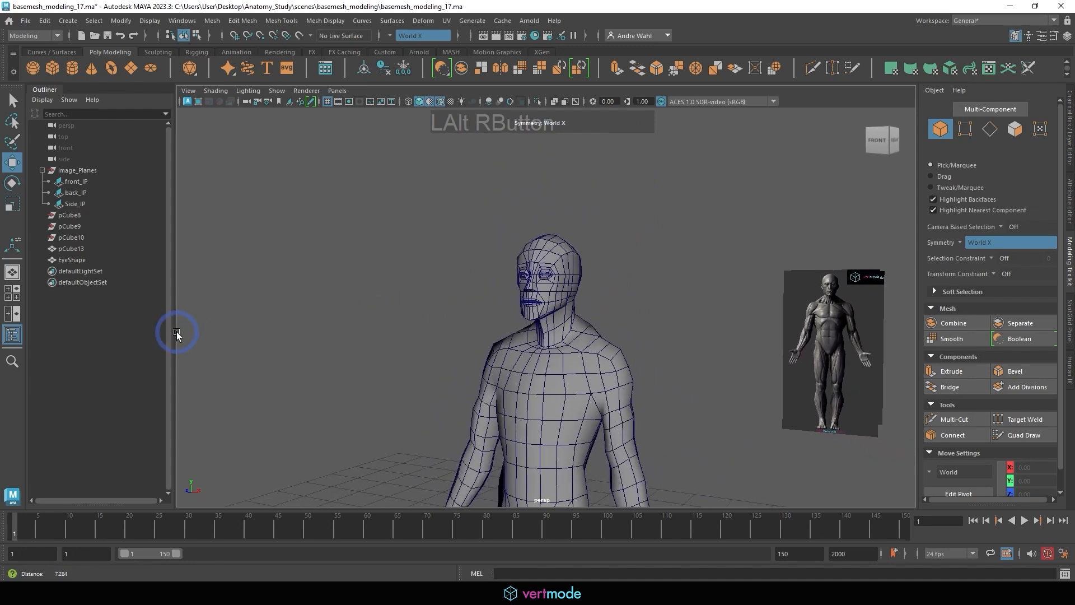
- Edit the body's vertices and shift those beside the collarbone and in the chest row below slightly outward, symmetrically
left_click_drag(177, 334, 412, 352, "alt")
middle_click_drag(413, 353, 485, 278, "alt")
left_click(485, 278)
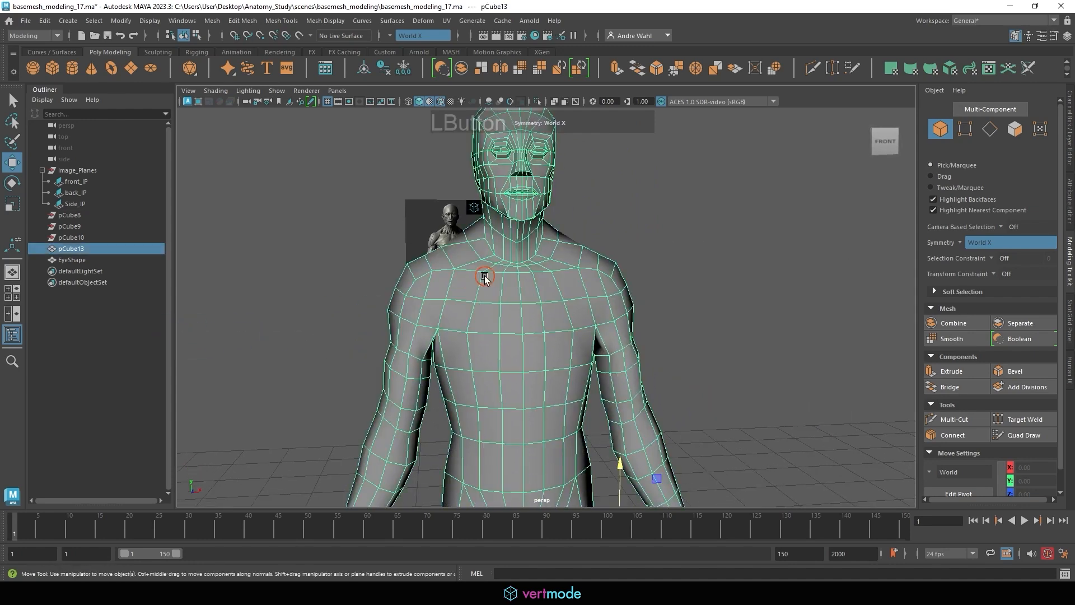
right_click_drag(485, 277, 672, 315)
left_click(480, 276)
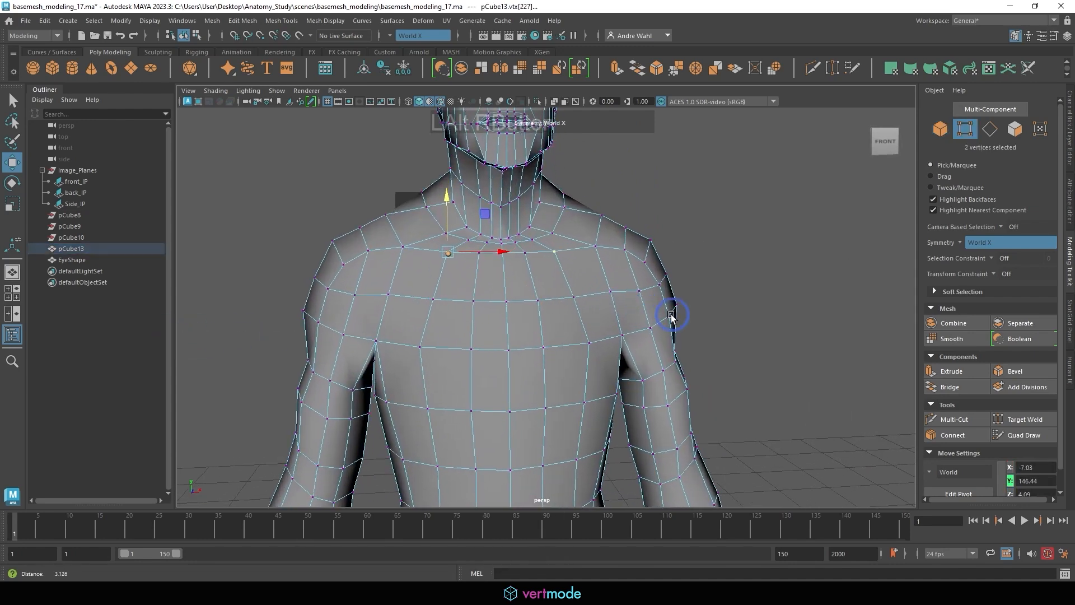
left_click_drag(476, 252, 470, 252)
left_click(433, 299)
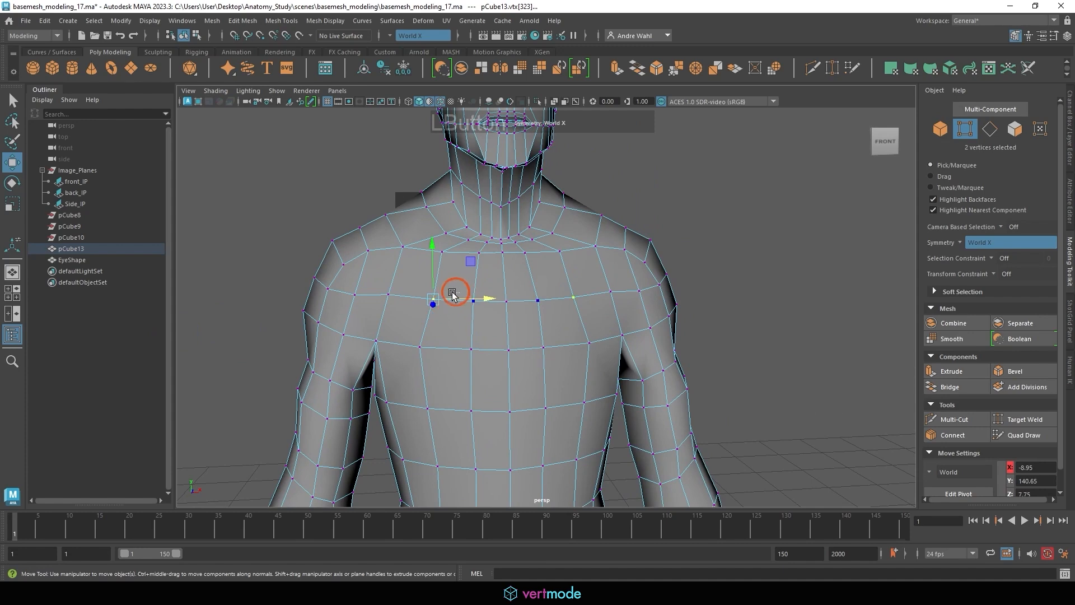
left_click(473, 299)
key("ctrl+z")
left_click_drag(468, 299, 462, 299)
- Move the outer chest vertices near the armpits and those in the rows below outward to widen the front spacing
right_click_drag(541, 334, 508, 329, "alt")
middle_click_drag(509, 329, 493, 306, "alt")
left_click_drag(493, 305, 475, 280, "alt")
left_click(542, 303)
left_click_drag(577, 298, 584, 296)
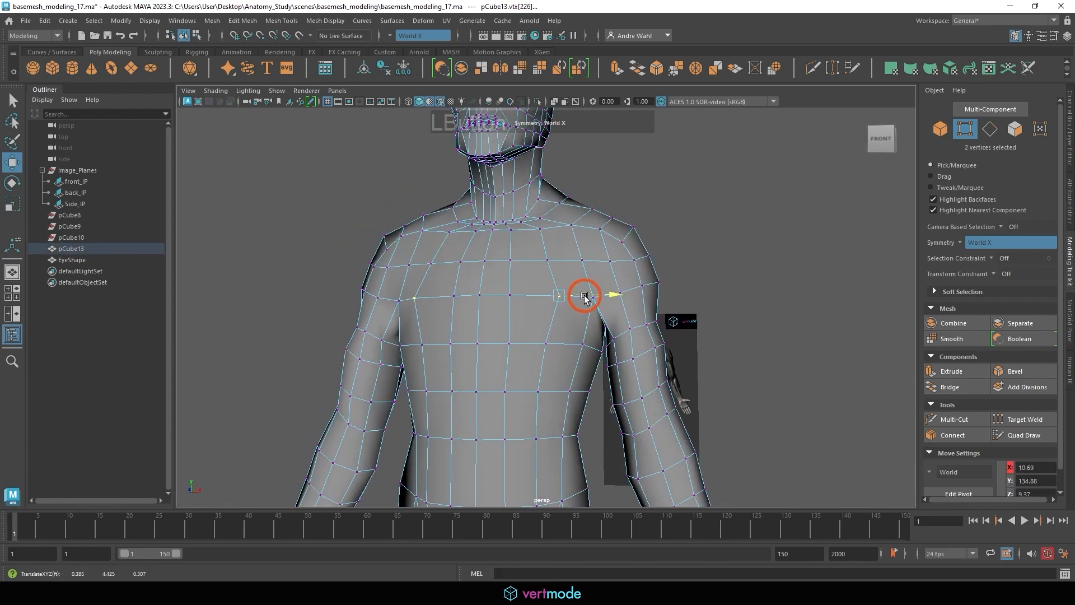
left_click(555, 342)
left_click(541, 391)
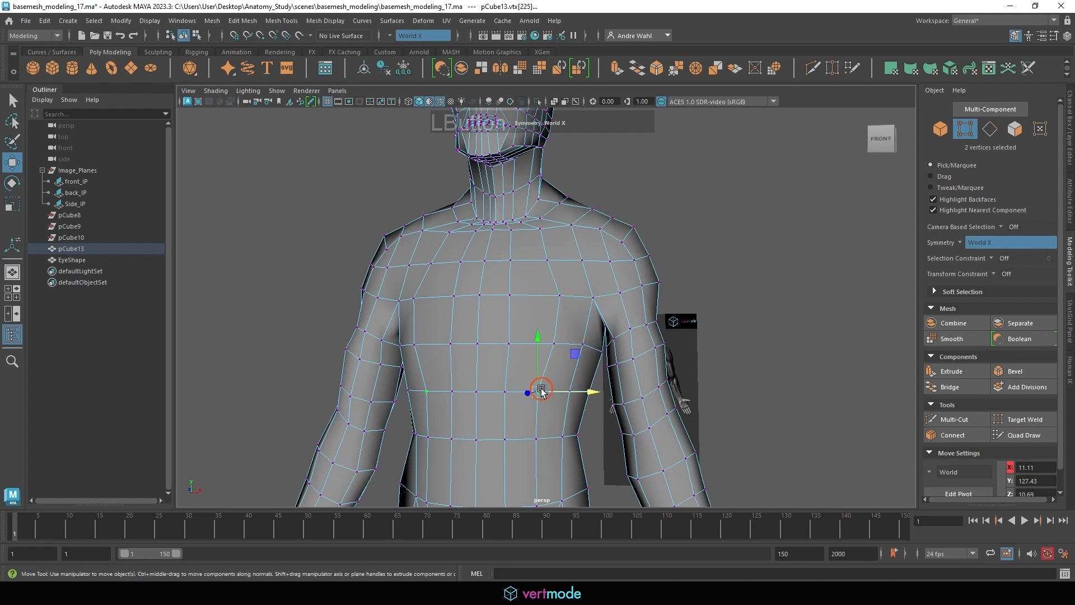
left_click_drag(563, 391, 571, 391)
- Spread the chest vertices beside the torso's centreline outward on three consecutive rows
left_click(511, 341)
left_click_drag(534, 343, 539, 342)
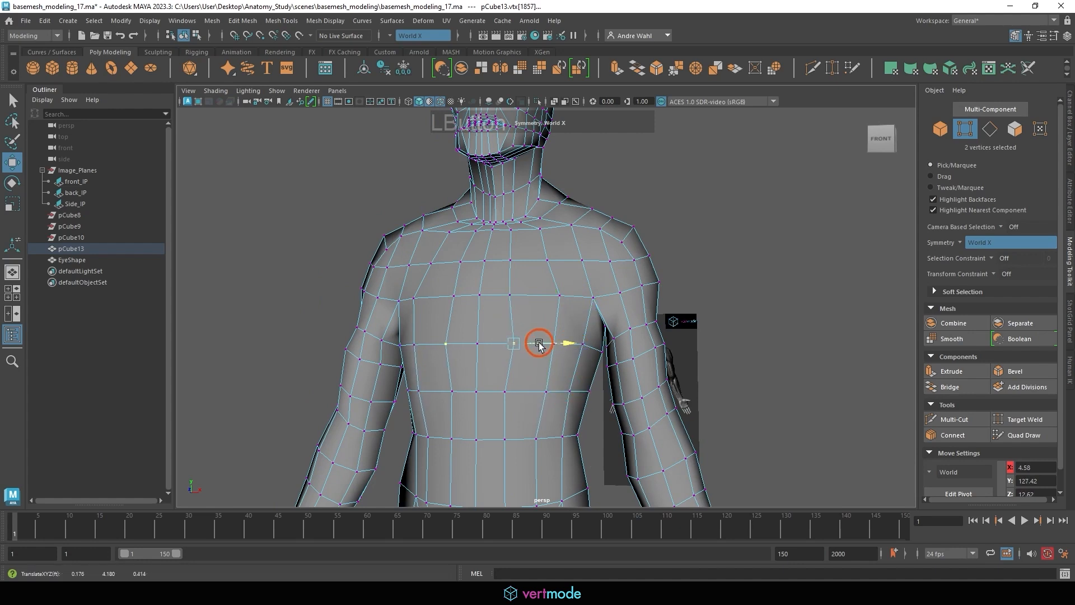
left_click(506, 297)
left_click_drag(542, 294, 552, 297)
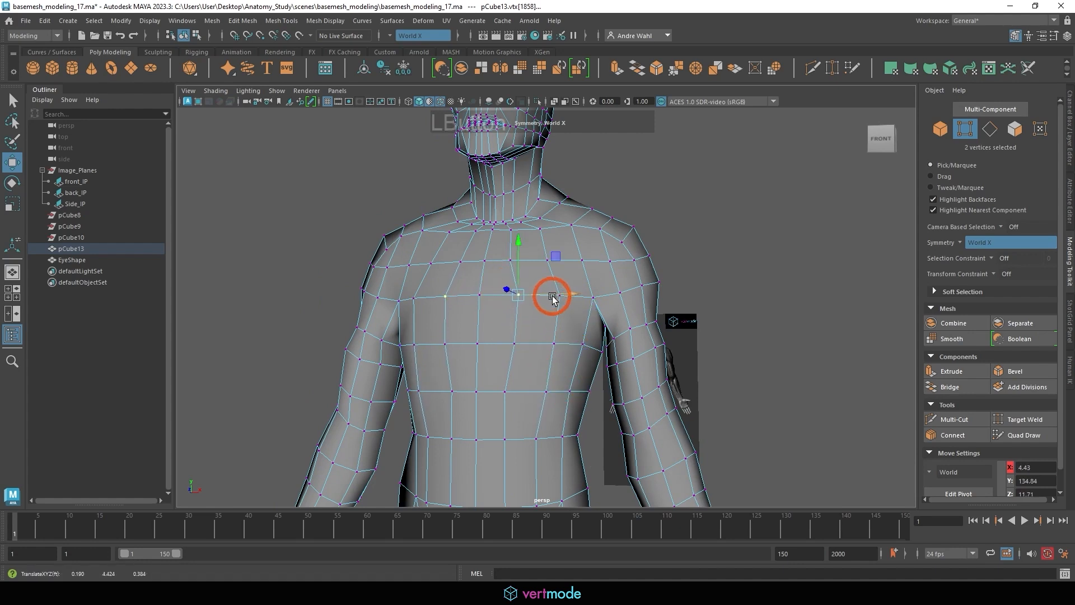
left_click(468, 263)
left_click_drag(500, 257, 494, 256)
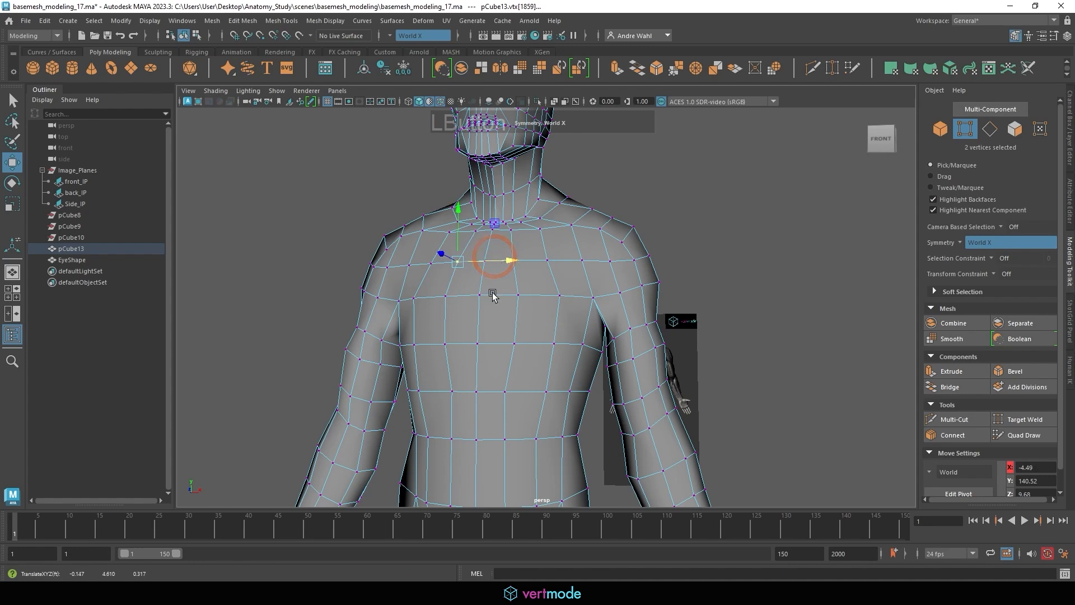
- Spread the abdomen vertices beside the centreline outward, placing those in the waist row at about X -4.69
middle_click_drag(492, 342, 496, 273, "alt")
left_click(463, 329)
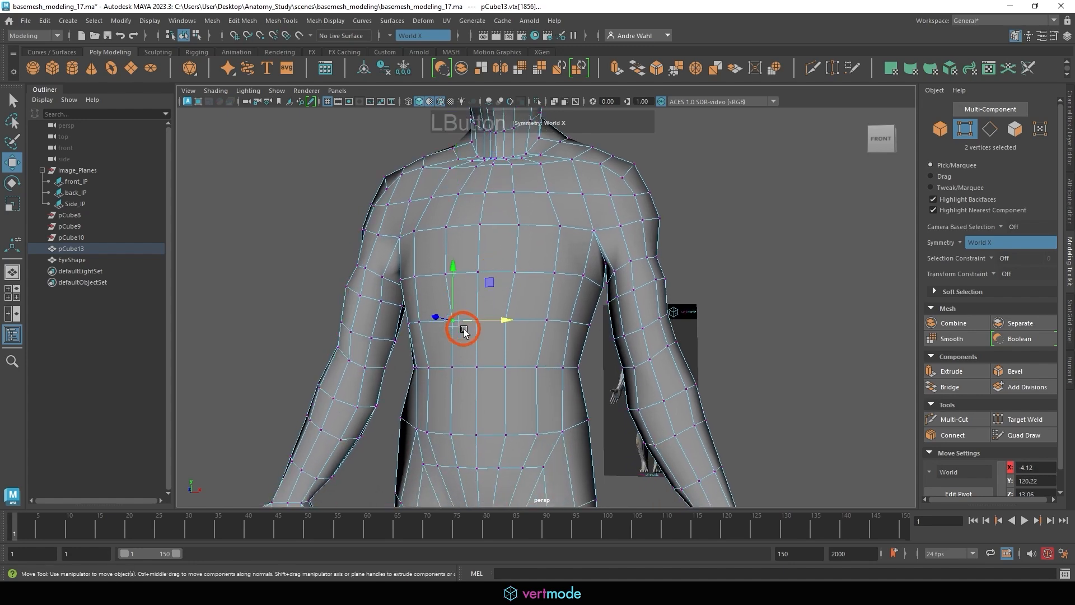
left_click(451, 367)
left_click_drag(495, 370, 490, 369)
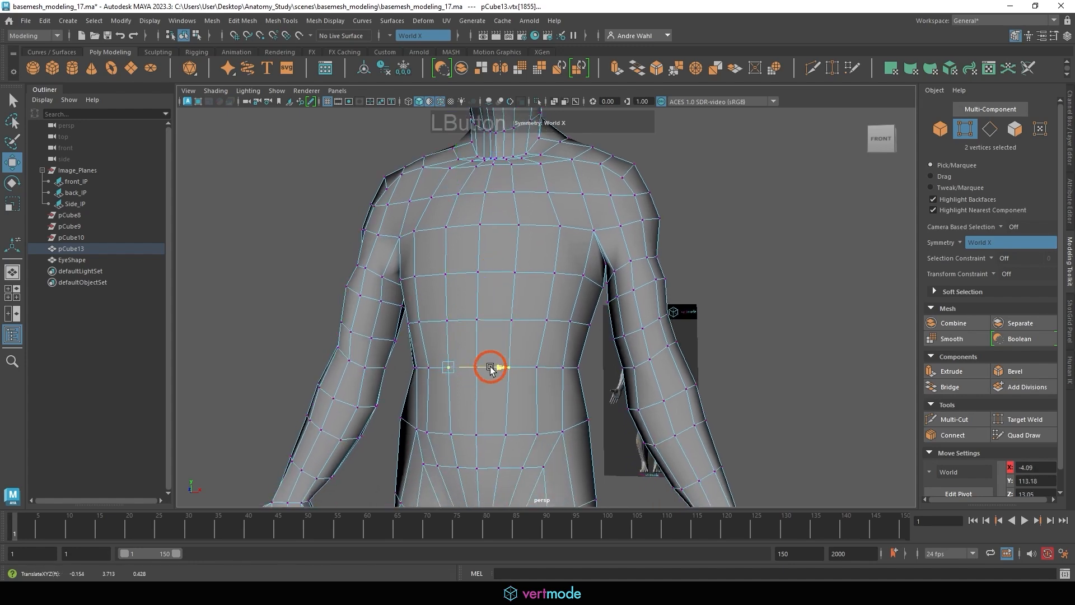
- Examine the vertex spacing on the waist, back, neck and side of the head
middle_click_drag(491, 369, 487, 341, "alt")
right_click_drag(487, 341, 483, 305, "alt")
middle_click_drag(483, 305, 540, 287, "alt")
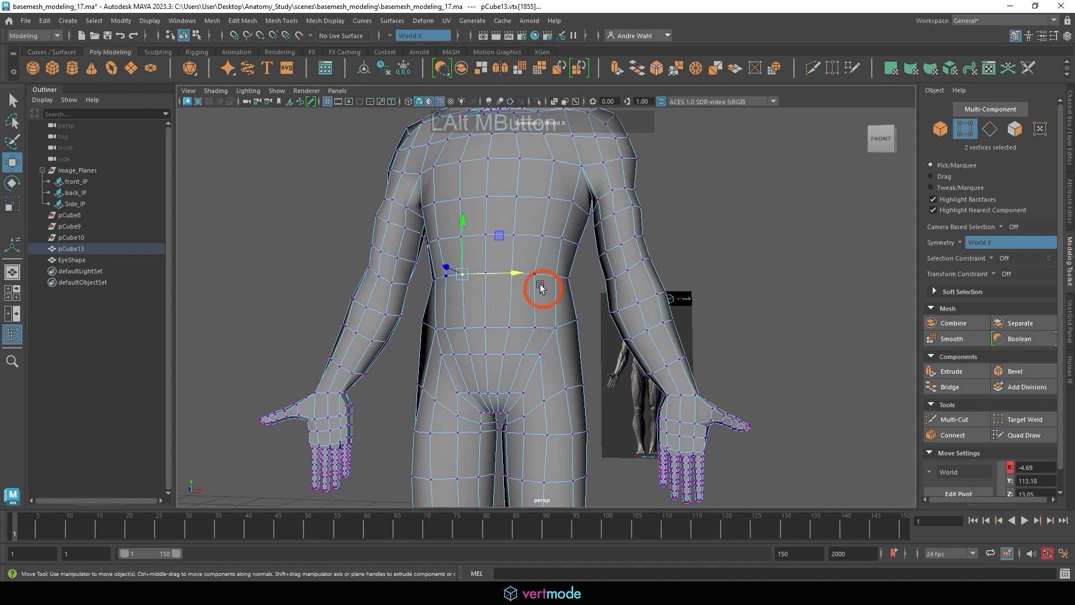
left_click(560, 273)
left_click_drag(560, 274, 268, 284, "alt")
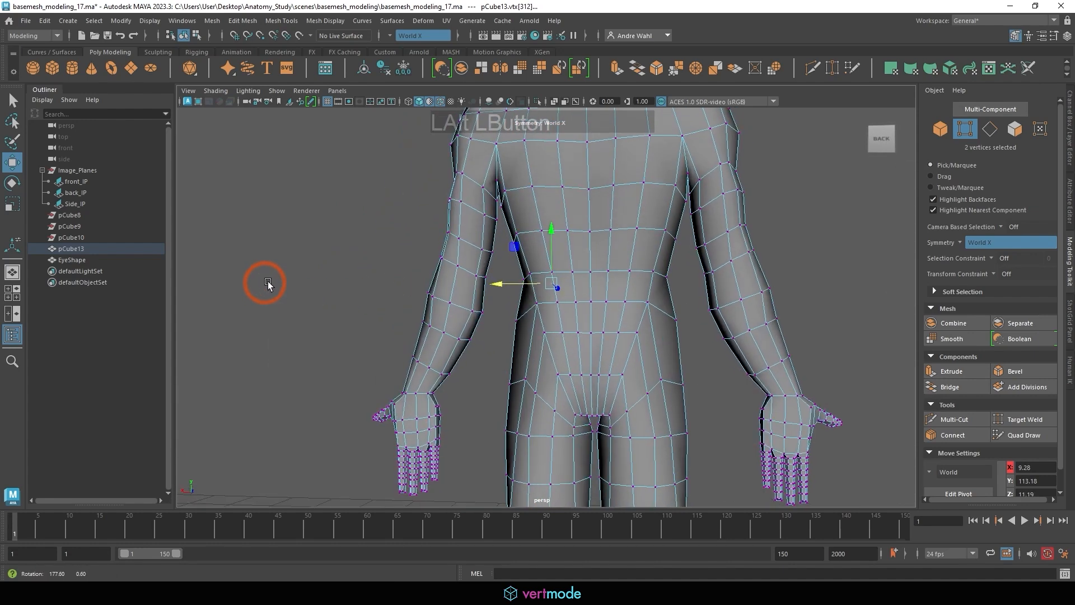
middle_click_drag(267, 283, 470, 372, "alt")
left_click_drag(471, 372, 486, 226, "alt")
left_click(520, 230)
left_click(524, 229)
middle_click_drag(595, 163, 571, 265, "alt")
right_click_drag(572, 264, 780, 289, "alt")
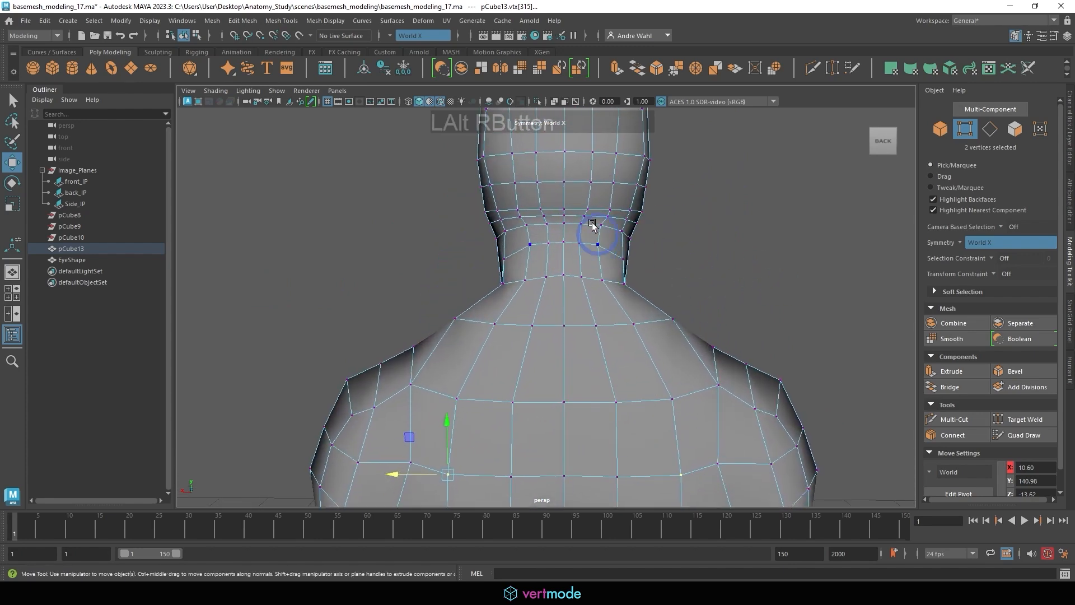
left_click_drag(592, 224, 384, 201, "alt")
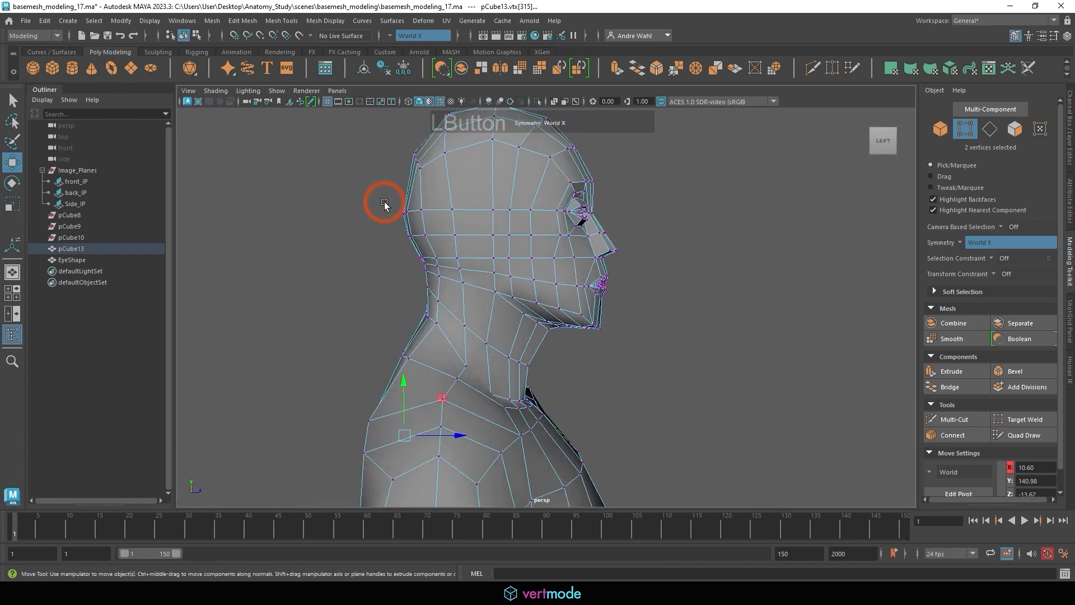
- Switch to the side view around the ear on the reference image and select the body mesh in object mode
key("space")
key("space")
right_click_drag(824, 308, 663, 263, "alt")
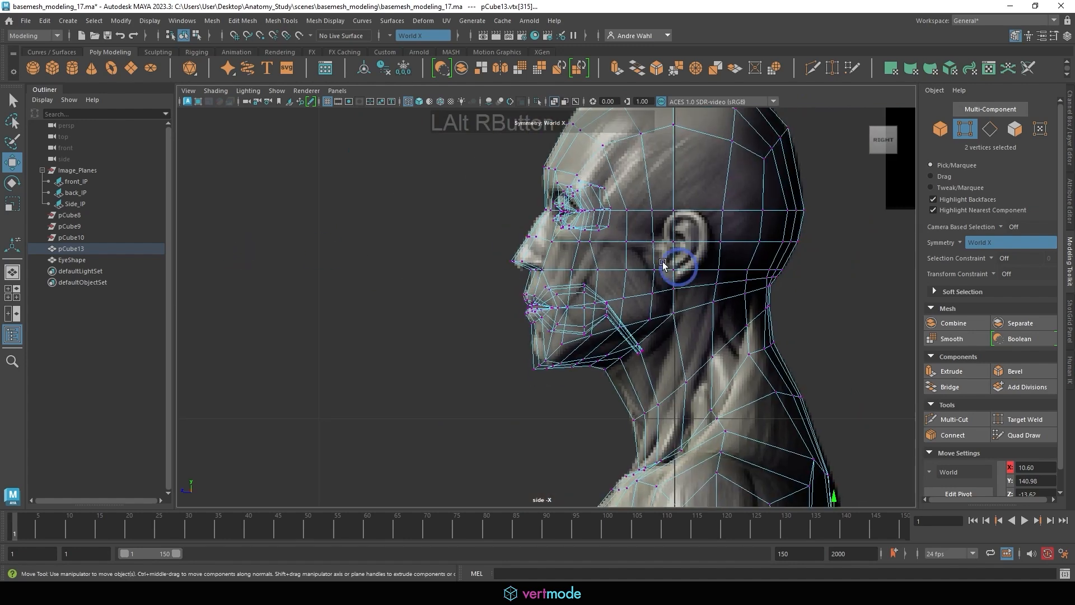
middle_click_drag(663, 263, 658, 258, "alt")
left_click_drag(658, 258, 672, 275, "alt")
middle_click_drag(672, 274, 610, 297, "alt")
right_click_drag(610, 297, 661, 278, "alt")
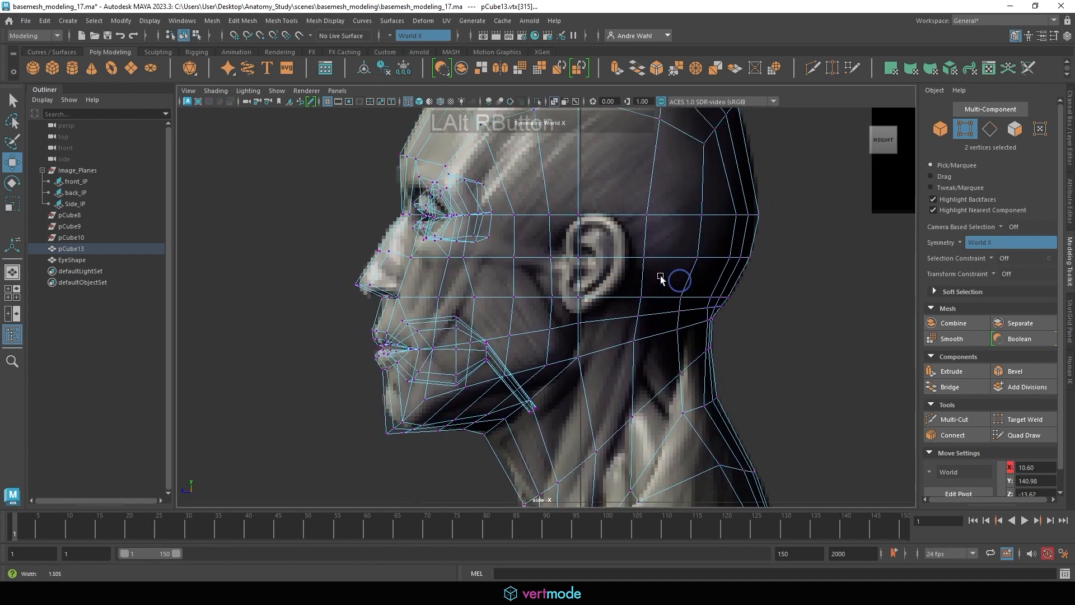
mouse_move(660, 278)
middle_mouse_down("alt")
mouse_move(552, 252)
mouse_move(670, 281)
middle_mouse_up("alt")
middle_click_drag(754, 297, 648, 252, "alt")
right_click_drag(633, 264, 737, 216)
left_click(637, 252)
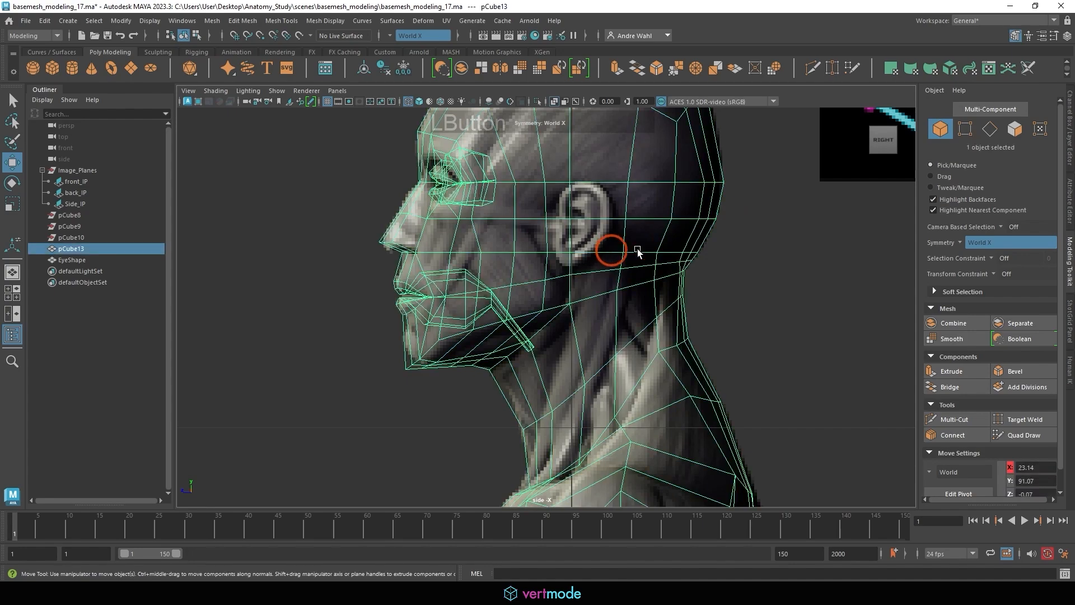
- Return to the perspective view, clear the selection and save the scene under its current file name
key("space")
key("space")
left_click(789, 251)
right_click_drag(789, 251, 633, 255, "alt")
left_click_drag(633, 256, 588, 240, "alt")
right_click_drag(588, 240, 437, 264)
middle_click_drag(437, 265, 456, 197)
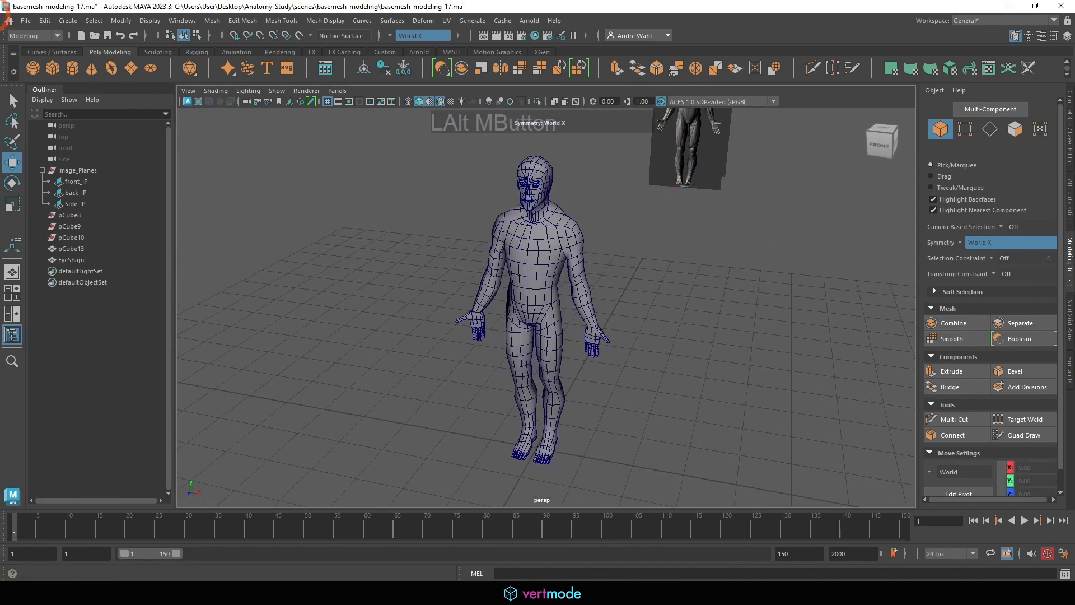
left_click(26, 20)
left_click(66, 69)
- View the nose from below and select the mirrored pair of faces on its underside where the nostrils go
right_click_drag(587, 249, 575, 222, "alt")
middle_click_drag(575, 222, 587, 291, "alt")
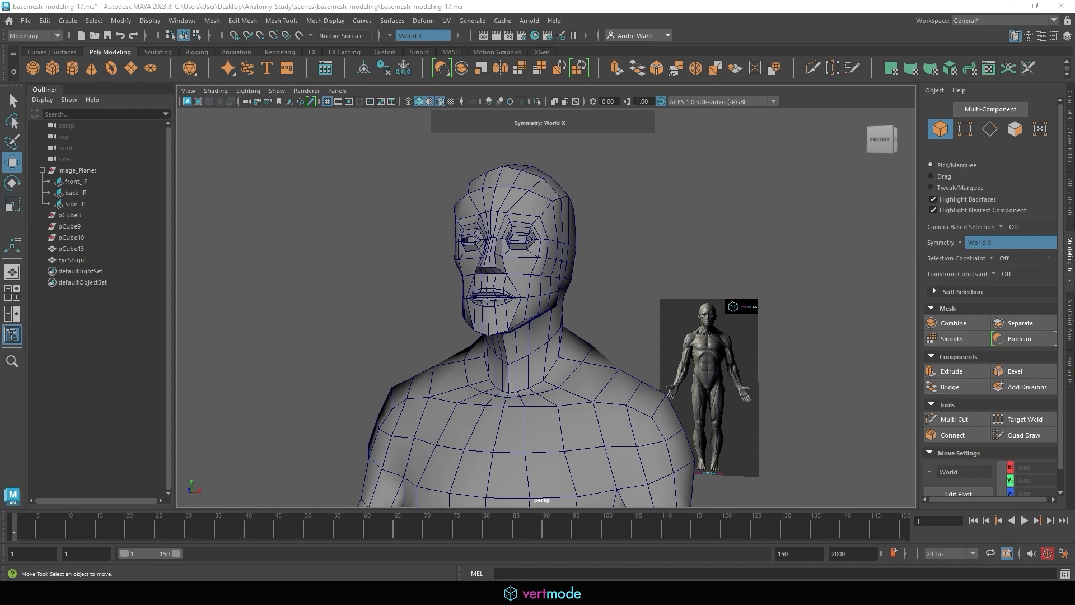
left_click_drag(543, 286, 535, 264, "alt")
middle_click_drag(535, 265, 642, 349, "alt")
right_click_drag(645, 350, 800, 358, "alt")
left_click_drag(611, 307, 579, 283, "alt")
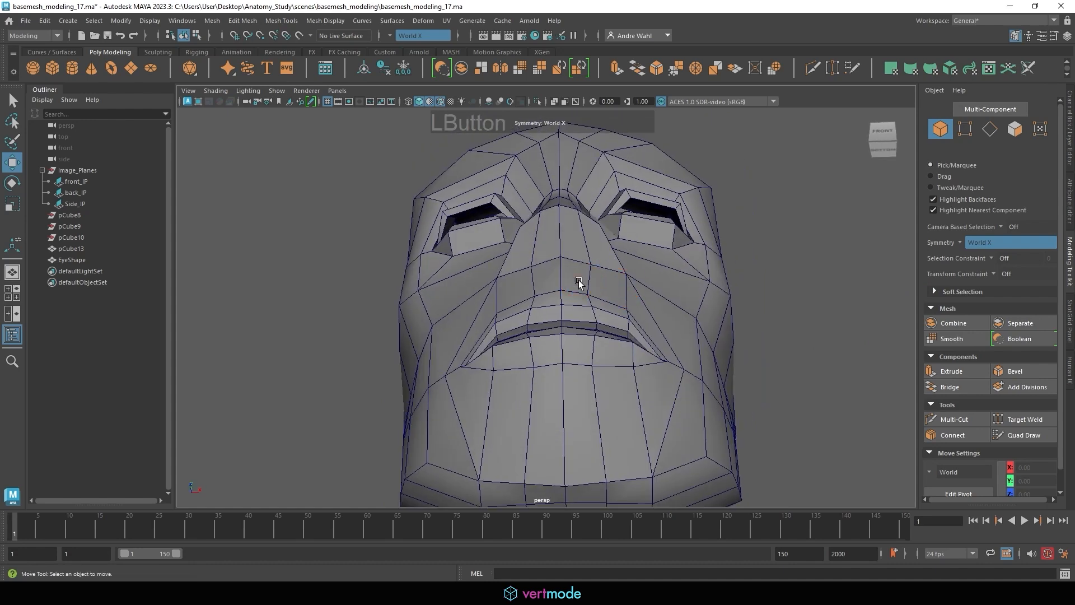
left_click(579, 283)
right_click_drag(610, 219, 610, 248)
left_click(504, 267)
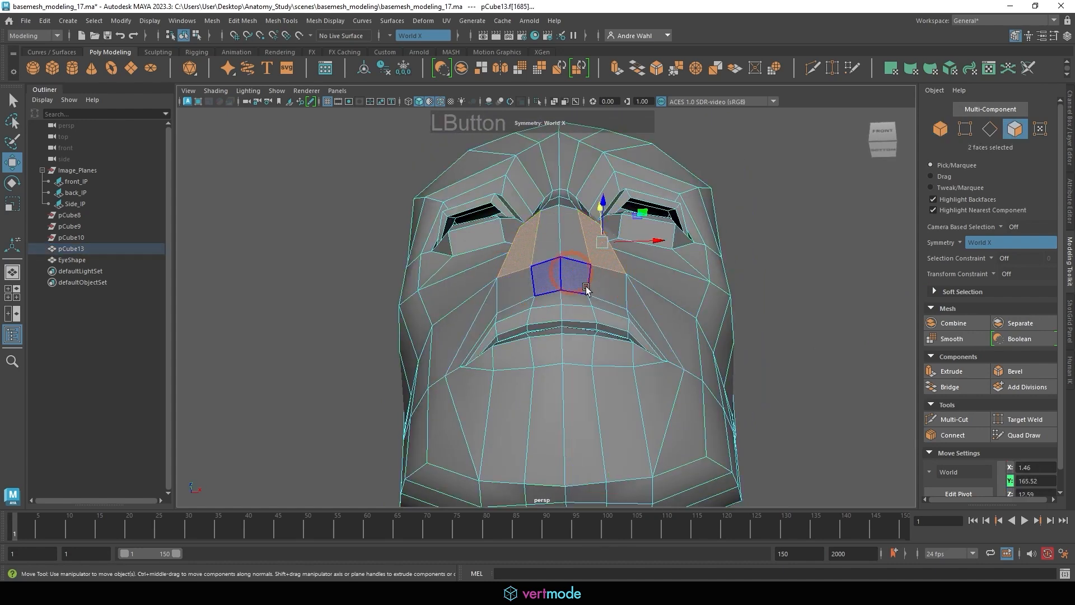
key("q")
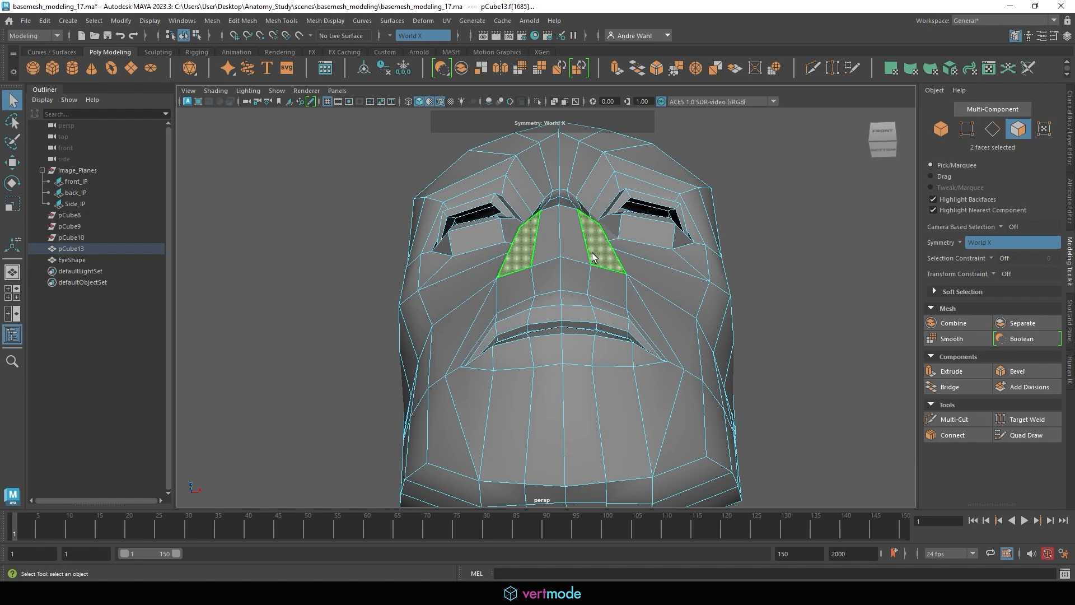
- Shift the inner vertices of the nostril faces along X, to about -0.37 at the back and -0.50 at the front
right_click_drag(552, 227, 491, 204)
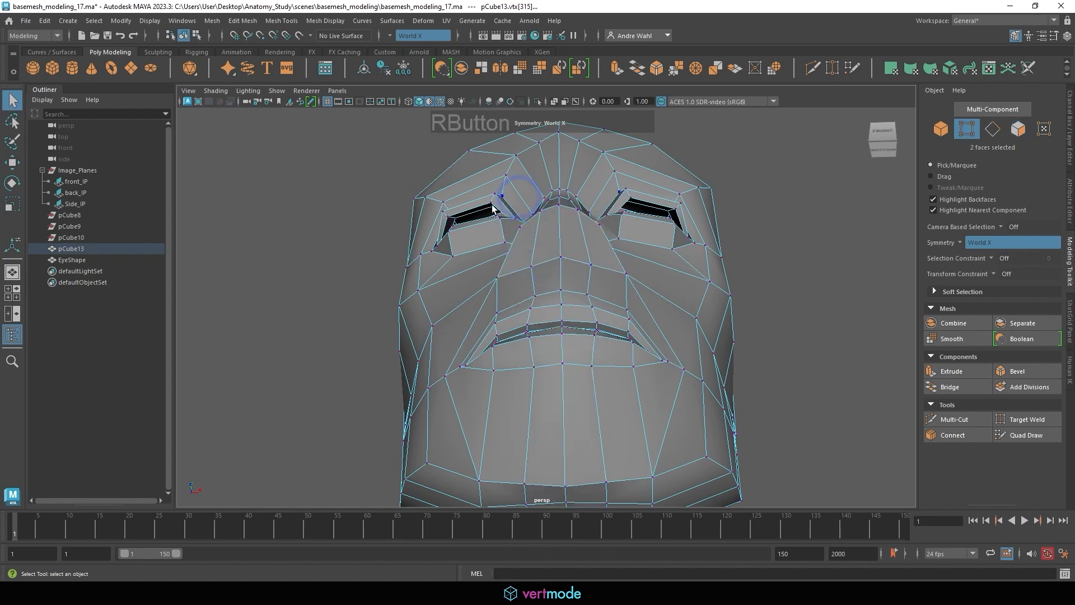
left_click_drag(518, 274, 550, 229)
key("w")
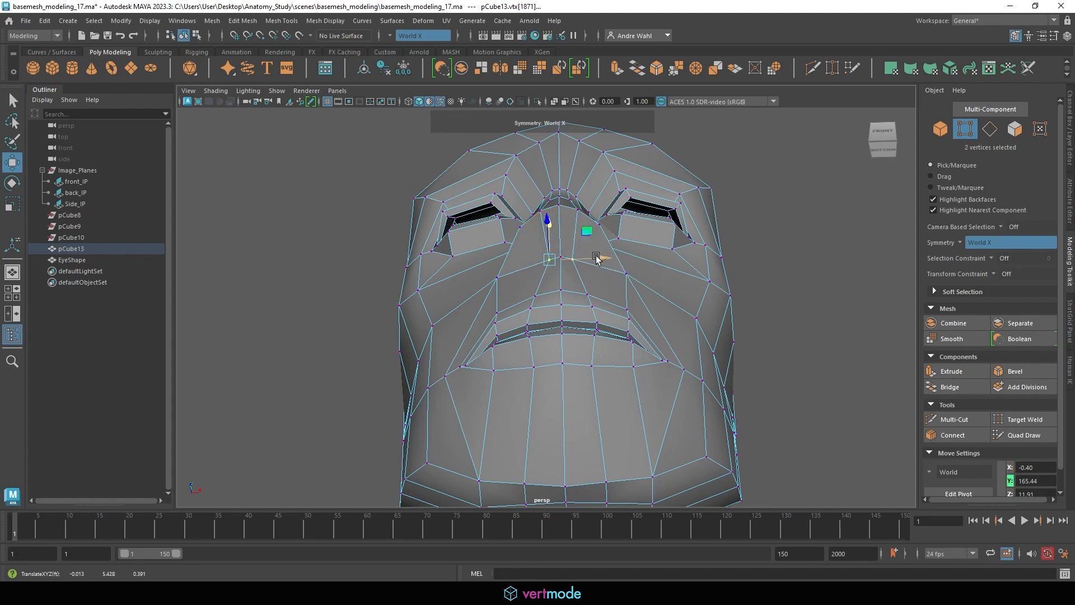
left_click_drag(596, 258, 594, 258)
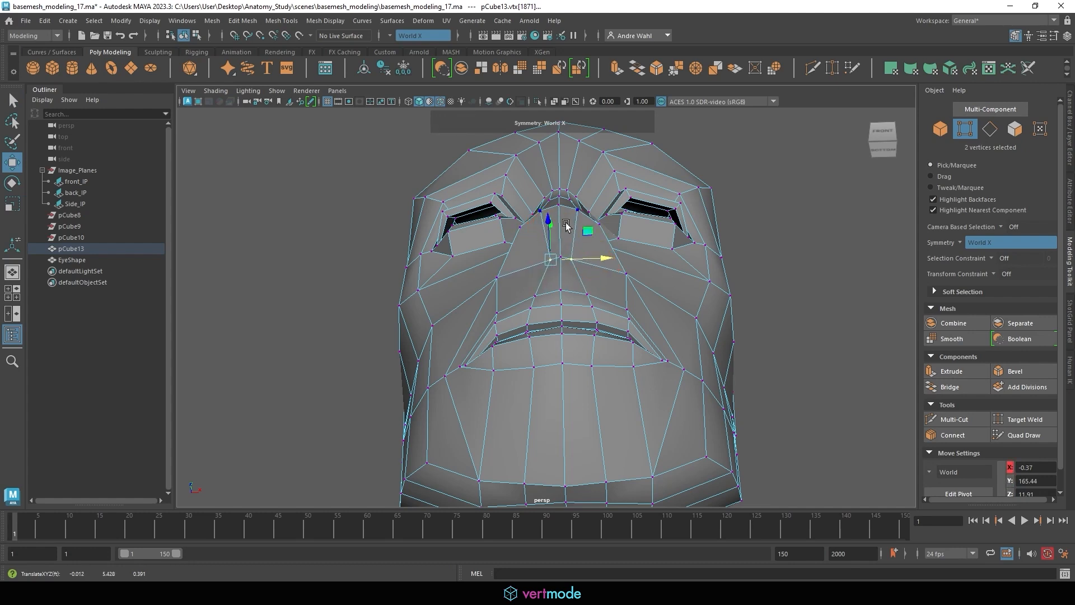
left_click(541, 213)
left_click_drag(568, 211, 541, 235)
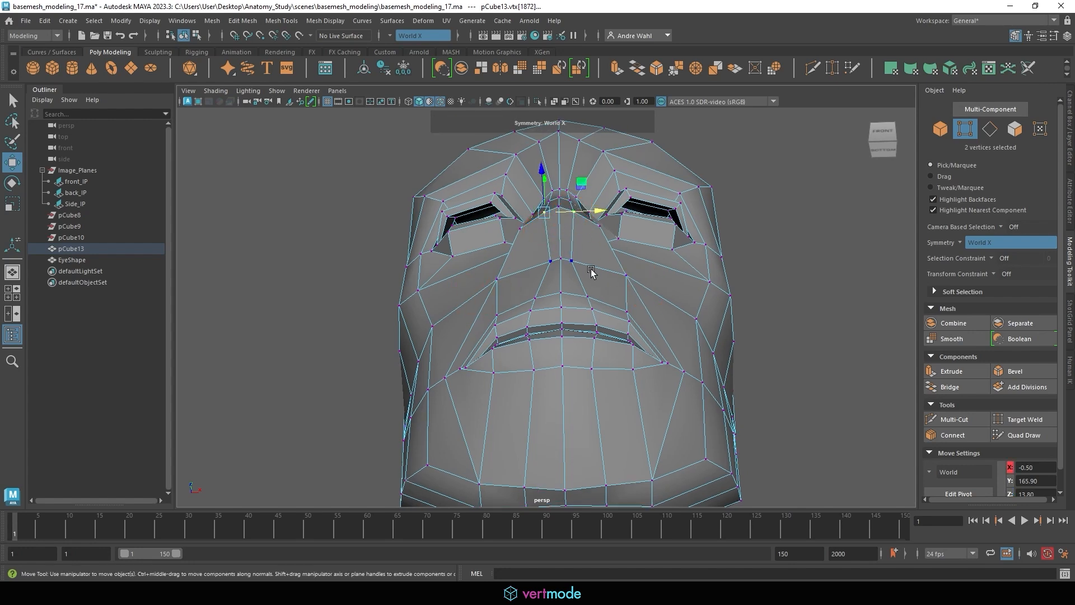
- Extrude the two nostril faces with an offset of 0.33 to form the nostril rims
right_click_drag(581, 247, 581, 262)
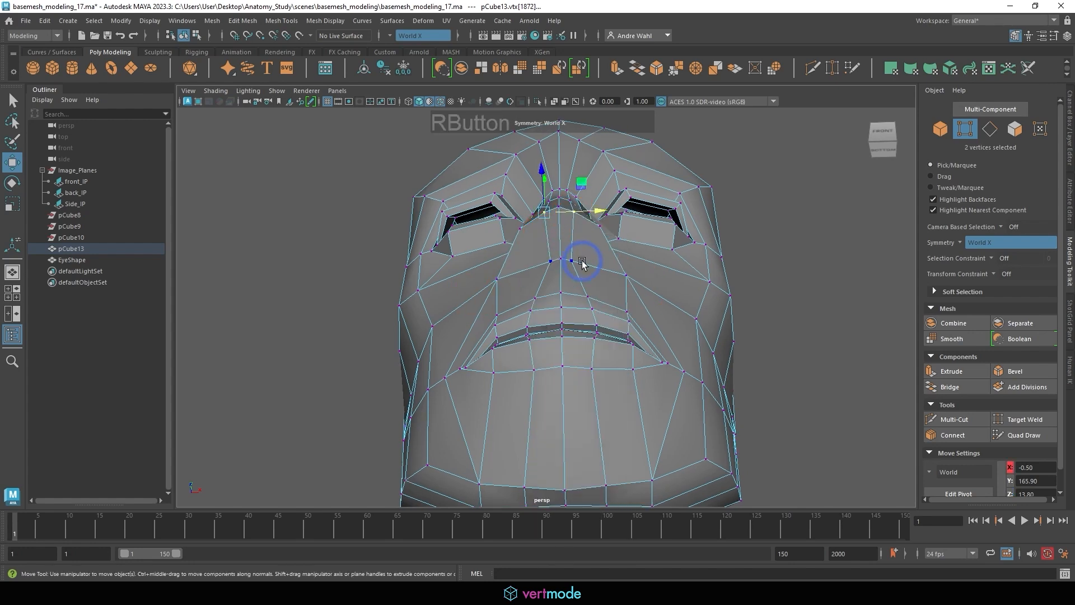
left_click(594, 252)
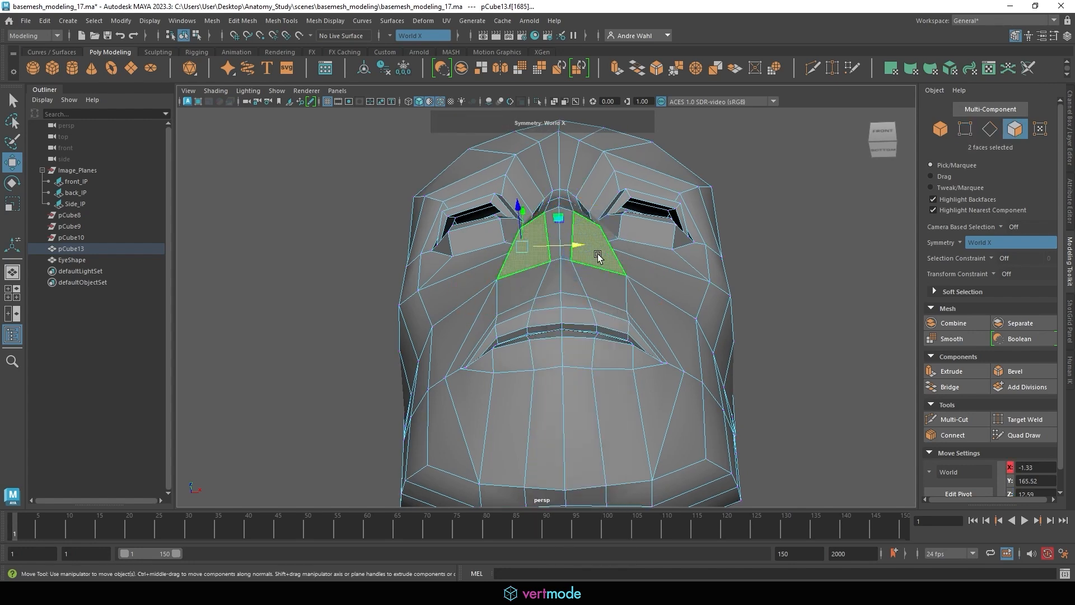
left_click(958, 371)
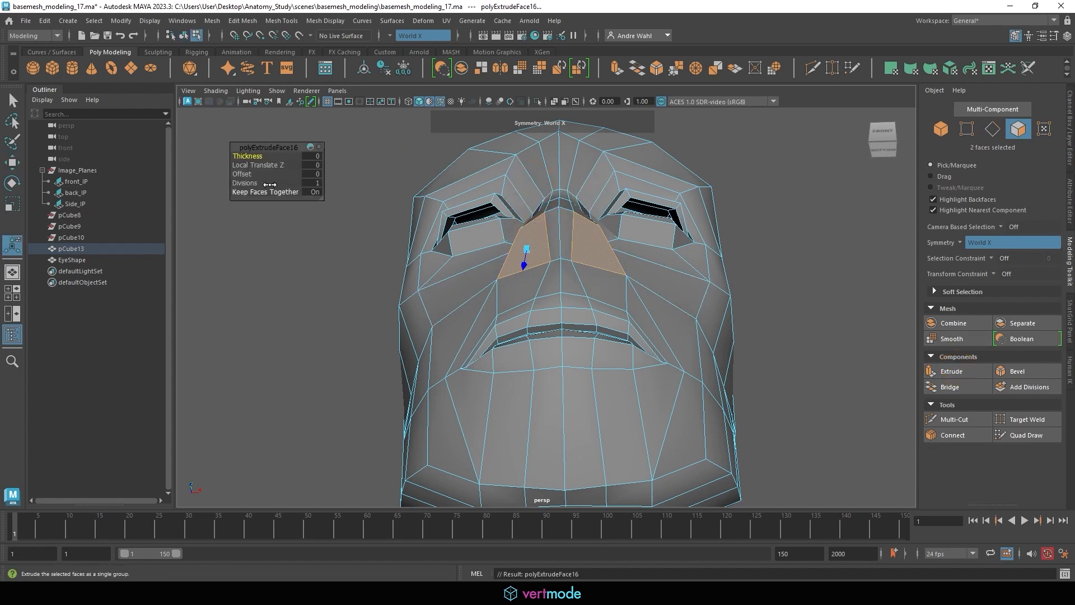
left_click_drag(242, 174, 220, 173)
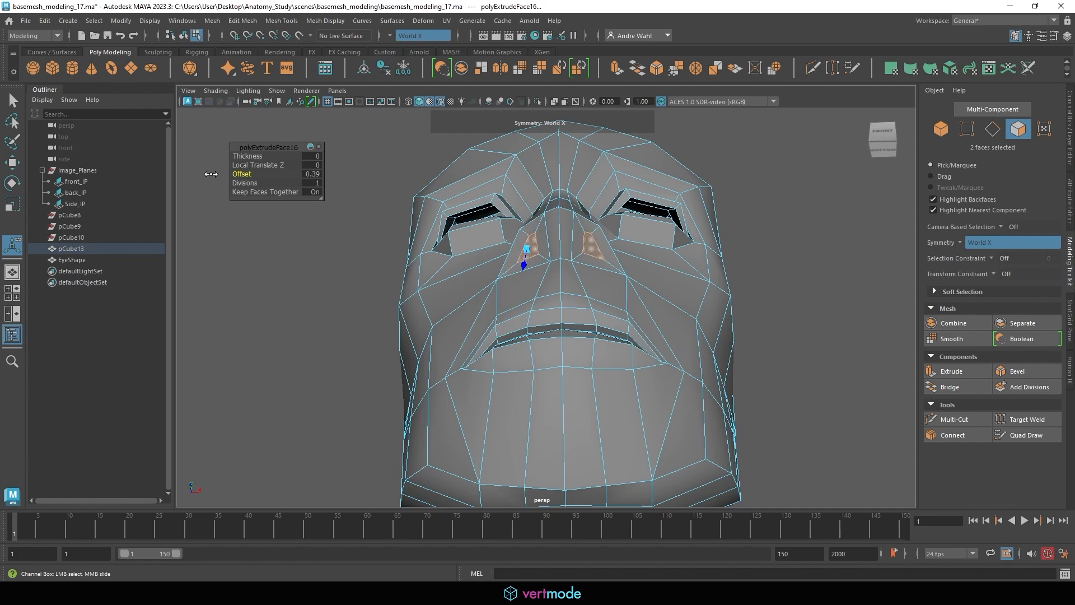
left_click_drag(239, 173, 237, 174)
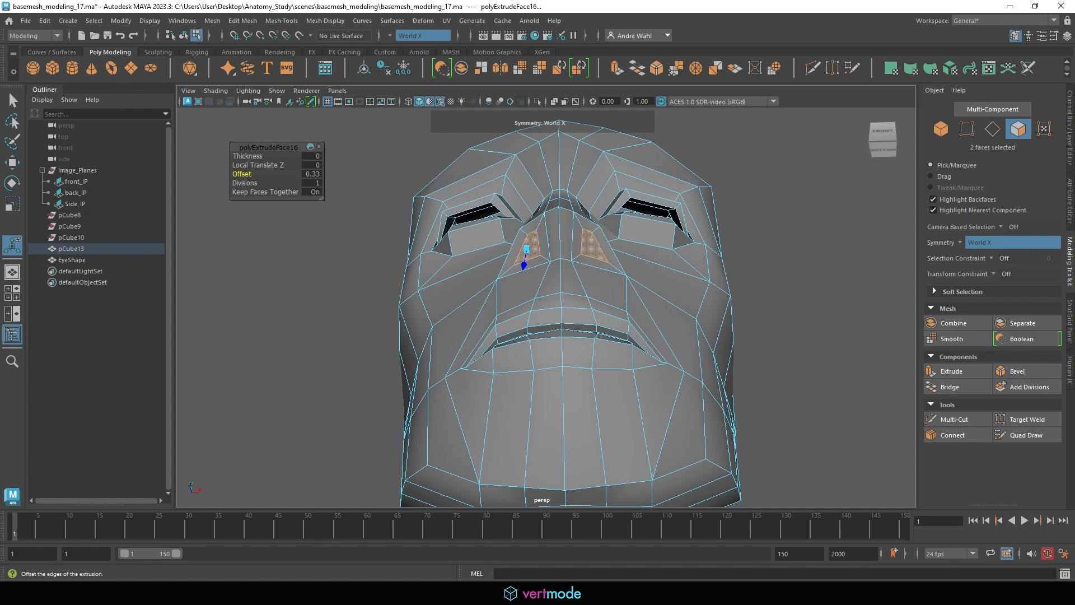
- Extrude the inset nostril faces again and push them slightly into the nose, with Local Translate Z at -0.008
left_click(952, 371)
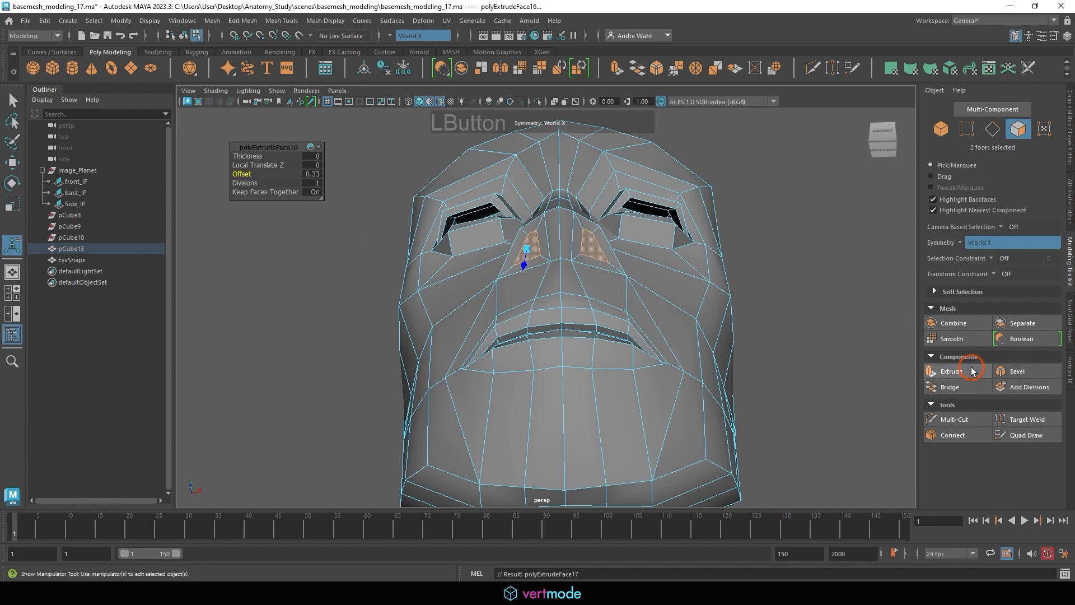
left_click_drag(582, 268, 648, 279, "alt")
left_click_drag(642, 325, 580, 333)
right_click_drag(580, 334, 780, 324, "alt")
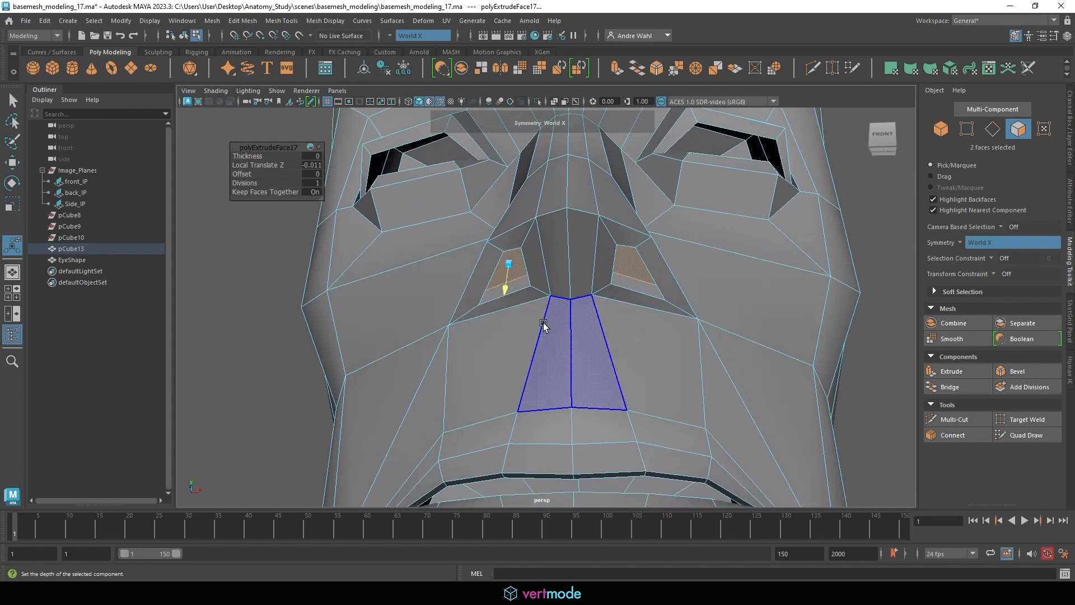
left_click_drag(508, 289, 476, 321)
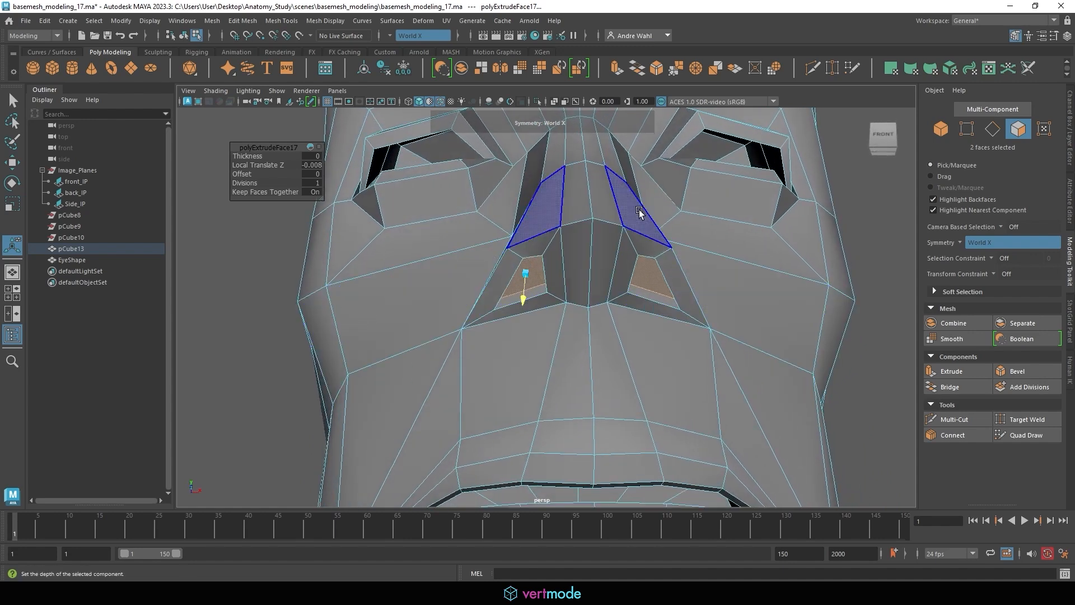
left_click_drag(525, 274, 519, 274)
left_click_drag(518, 286, 506, 248, "alt")
left_click_drag(492, 194, 492, 254)
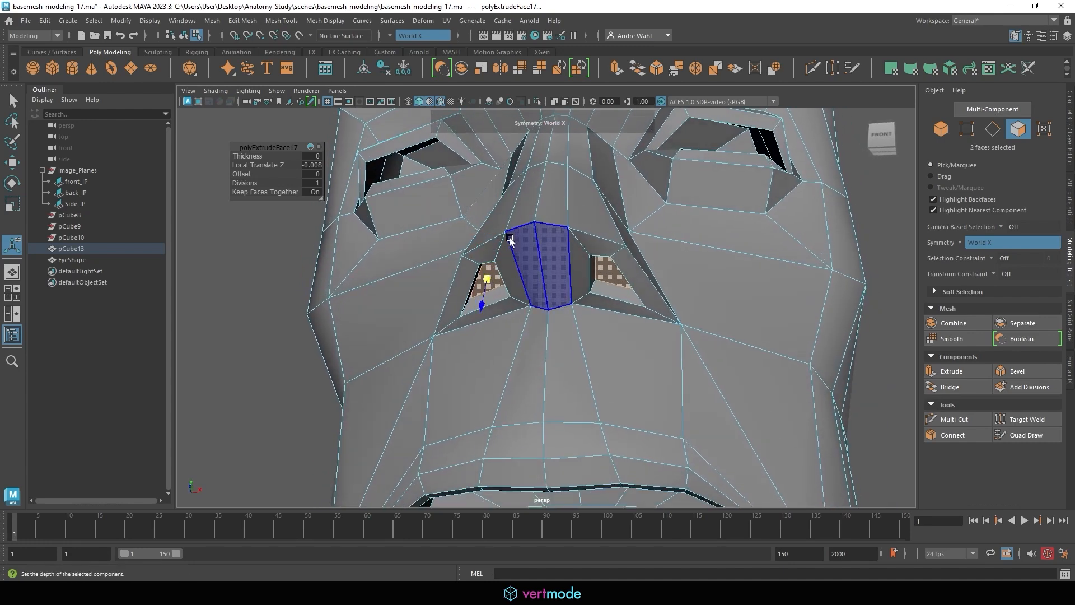
mouse_move(688, 355)
left_mouse_down("alt")
mouse_move(746, 371)
mouse_move(705, 352)
left_mouse_up("alt")
- Extrude the nostril faces once more, deep up inside the nose, using X-ray display to judge the depth
left_click(976, 370)
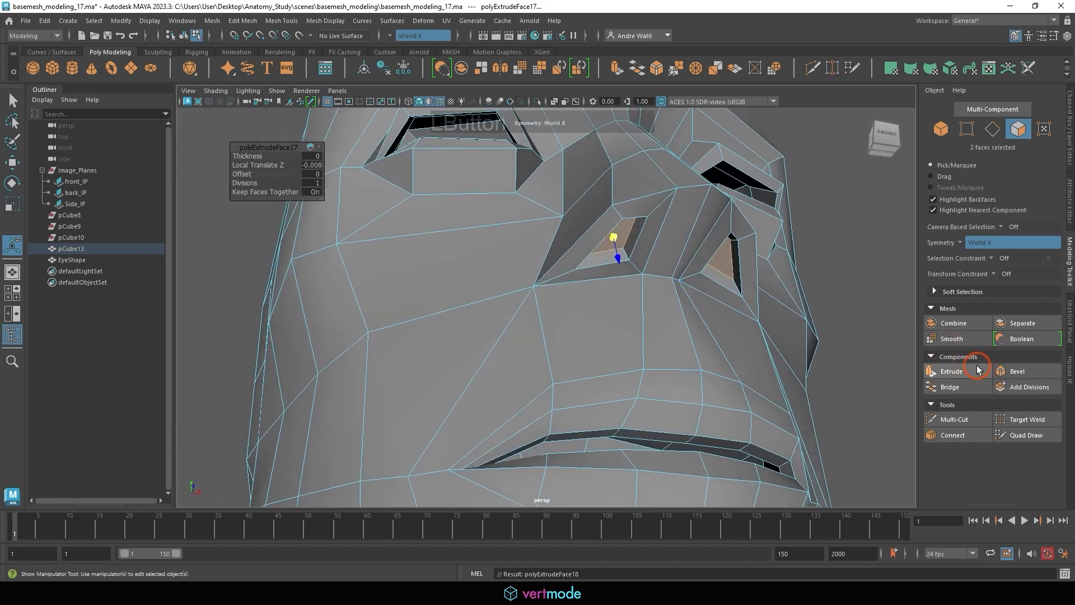
right_click_drag(582, 330, 562, 342, "alt")
left_click_drag(562, 343, 525, 305, "alt")
left_click(554, 102)
right_click_drag(525, 306, 603, 341, "alt")
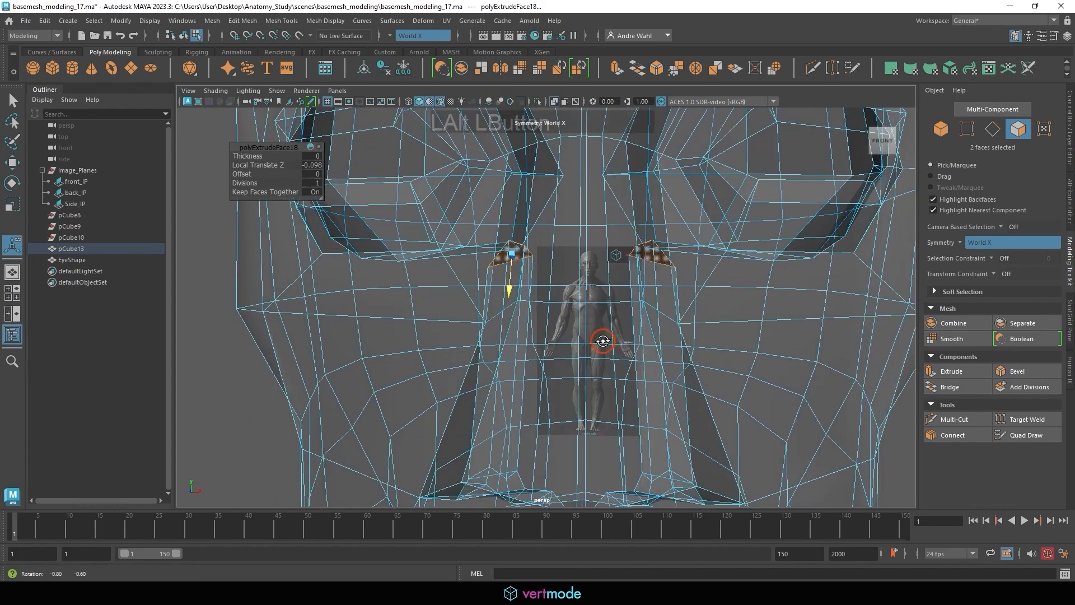
left_click_drag(602, 341, 597, 339, "alt")
- Move the inner ends of the nostril cavities to about X -0.55 and scale them down to about half size
key("w")
left_click_drag(538, 254, 572, 268)
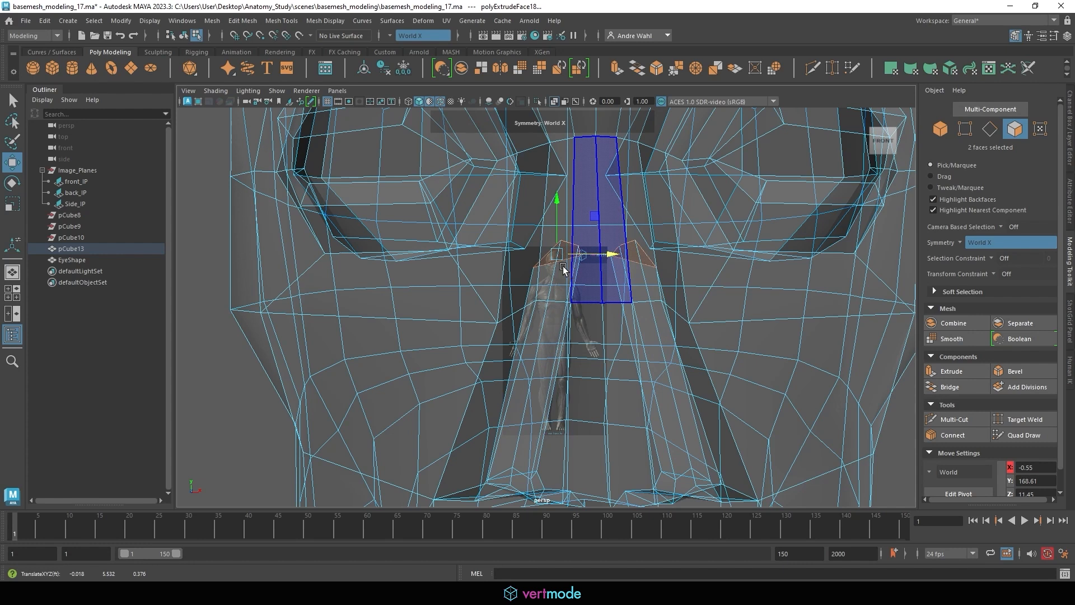
key("r")
left_click_drag(556, 254, 535, 253)
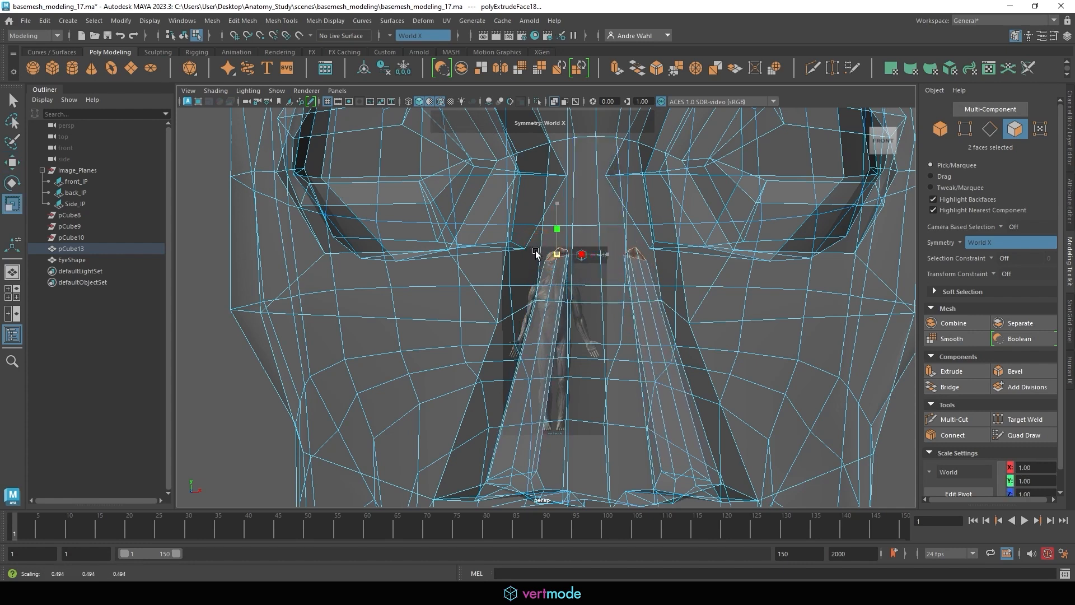
key("ctrl+z")
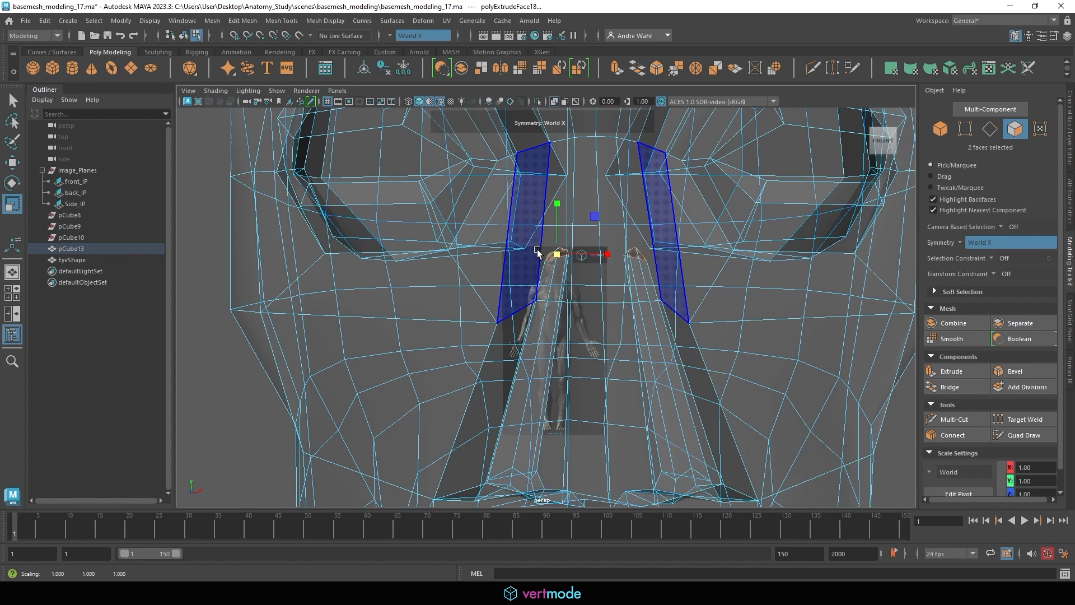
- Turn off X-ray display and examine the nostrils in smooth preview, and the unsmoothed face from several angles
left_click(555, 101)
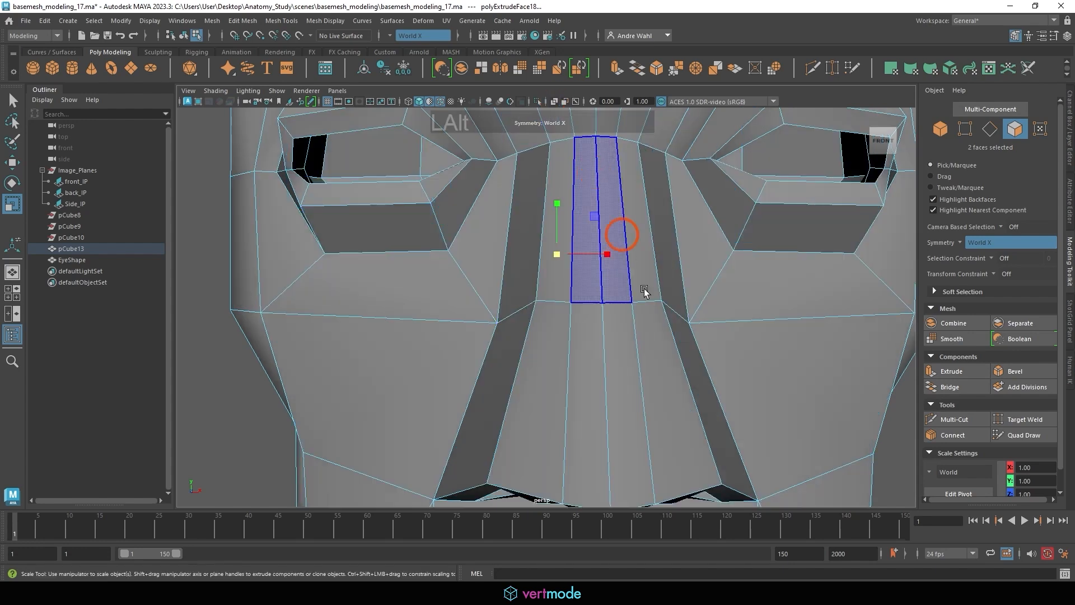
left_click_drag(644, 292, 581, 297, "alt")
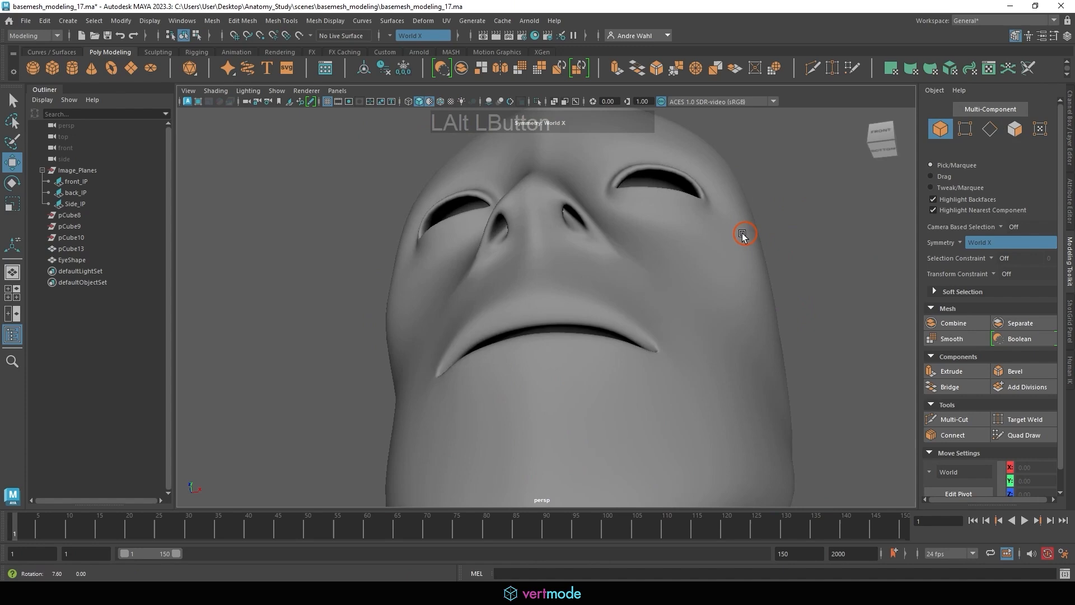
left_click_drag(744, 235, 785, 240, "alt")
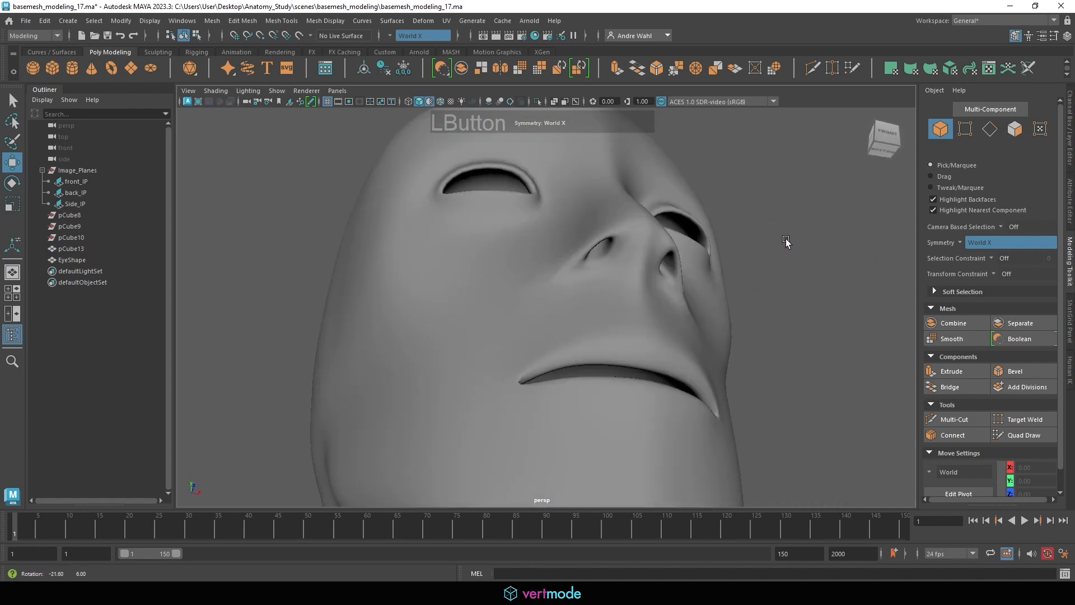
left_click(714, 271)
key("1")
left_click(815, 274)
left_click(641, 284)
right_click_drag(638, 285, 521, 267, "alt")
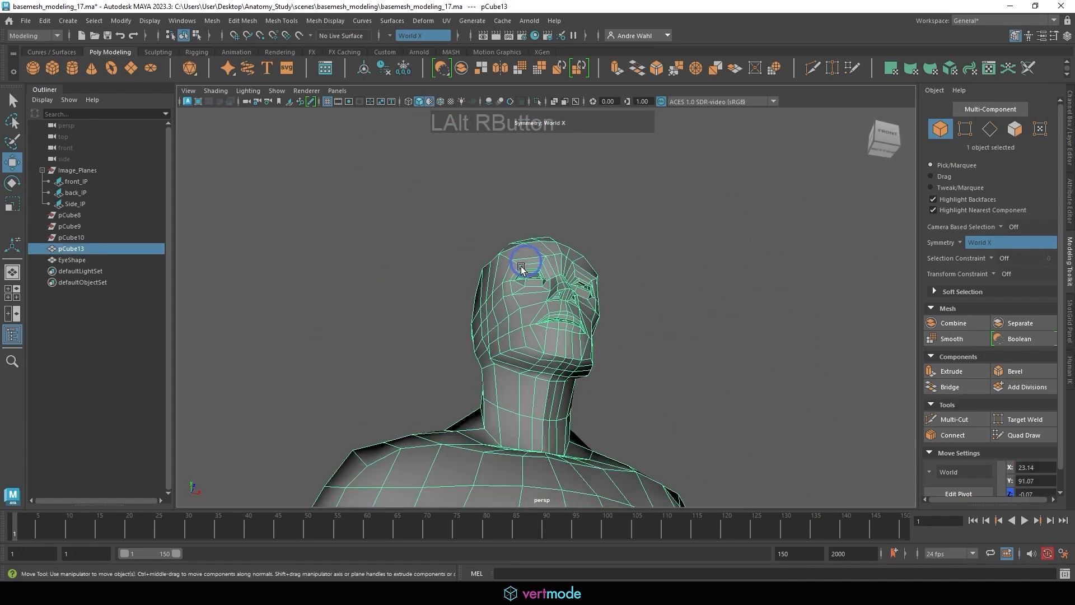
left_click_drag(521, 267, 493, 268, "alt")
right_click_drag(654, 280, 740, 272, "alt")
left_click(740, 272)
left_click_drag(680, 269, 643, 302, "alt")
left_click(627, 310)
middle_click_drag(643, 302, 515, 284, "alt")
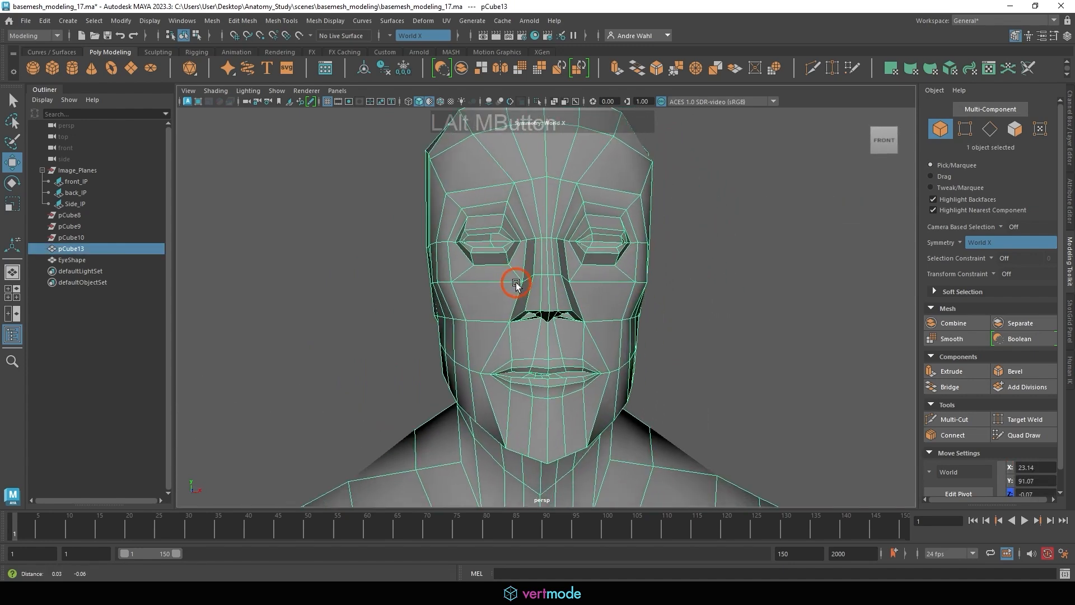
- Raise the two vertices beside the centreline at the base of the nose
right_click_drag(568, 319, 653, 331, "alt")
left_click_drag(671, 338, 676, 288, "alt")
right_click_drag(636, 313, 618, 284, "alt")
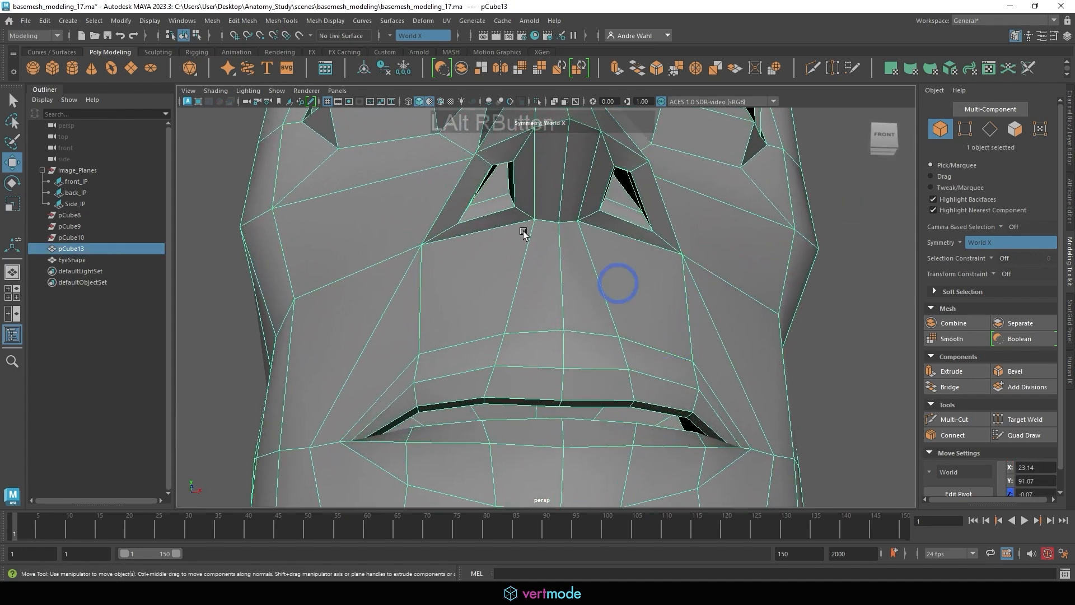
right_click_drag(523, 234, 414, 213)
left_click(541, 202)
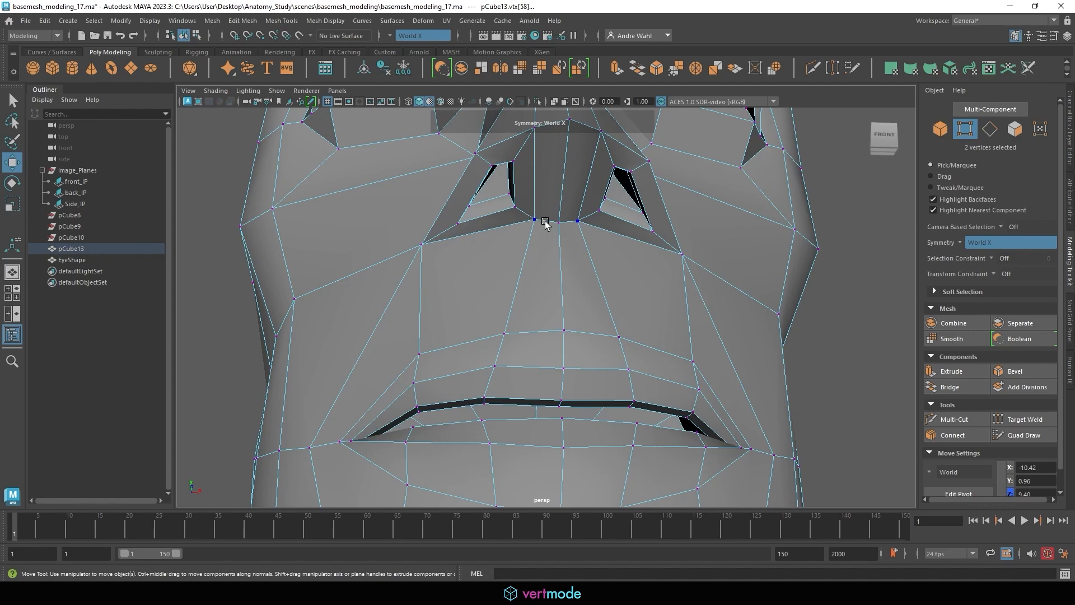
left_click(544, 220)
left_click_drag(546, 220, 552, 256, "alt")
middle_click_drag(546, 249, 535, 224, "alt")
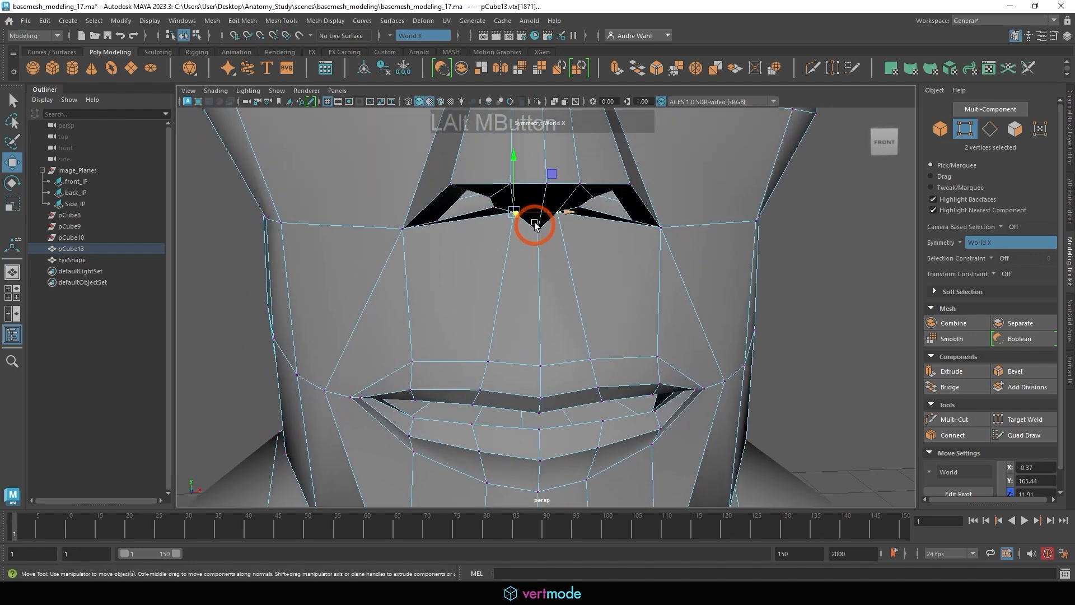
left_click_drag(513, 190, 500, 168)
- Examine the inner side walls and the back walls of both nostrils by selecting their faces
right_click_drag(503, 202, 503, 231)
left_click(493, 206)
left_click_drag(493, 206, 532, 207, "alt")
middle_click_drag(488, 205, 482, 257, "alt")
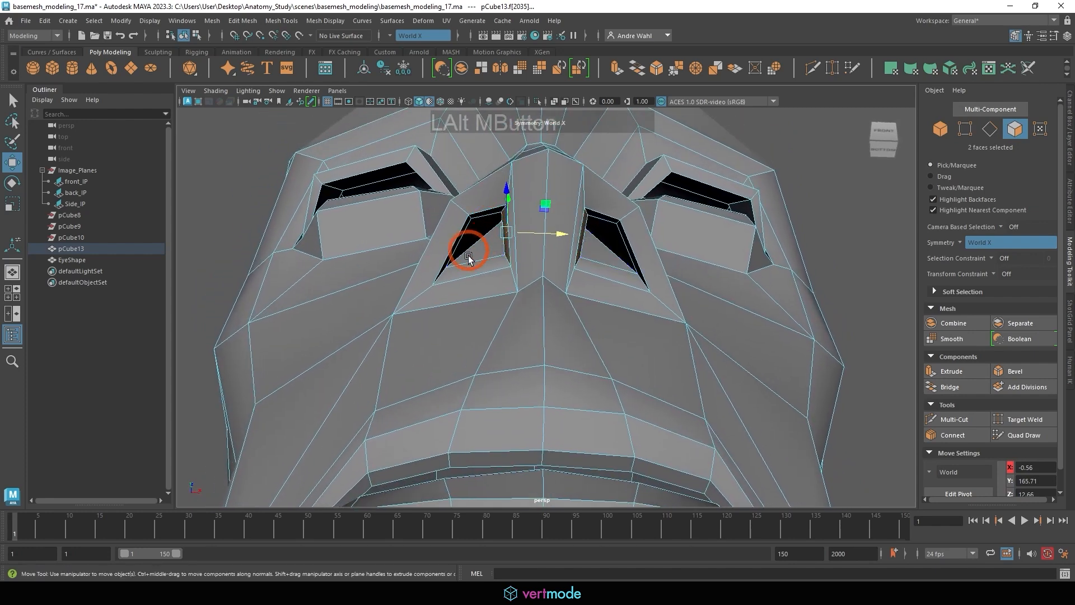
left_click(467, 274)
left_click_drag(467, 274, 472, 192, "alt")
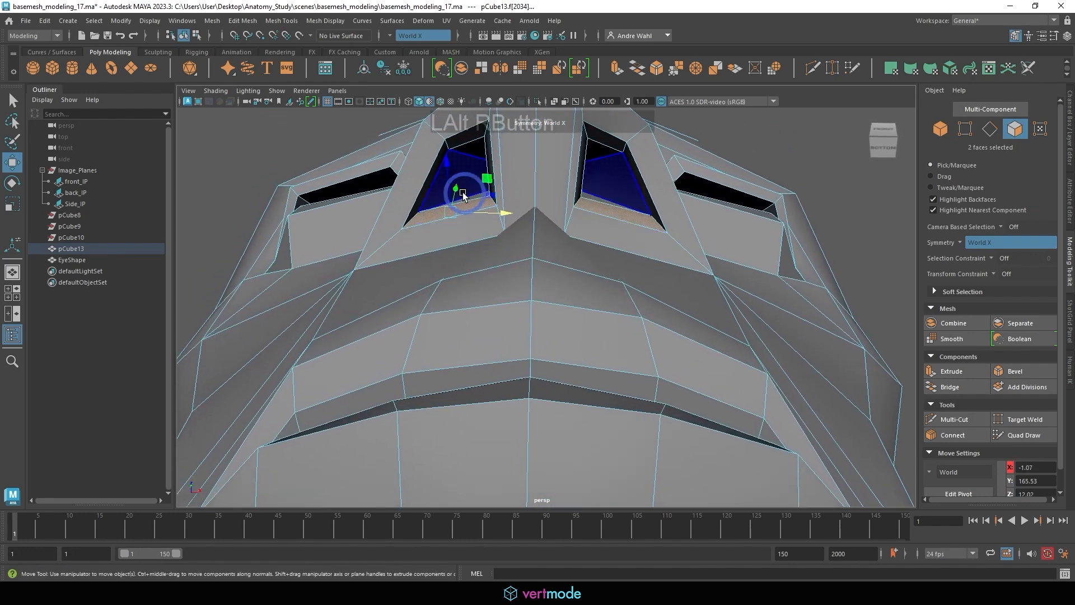
- Try to shift the front inner rim vertices of the nostrils sideways along X, with World X symmetry on
right_click_drag(437, 223, 403, 222)
left_click(360, 211)
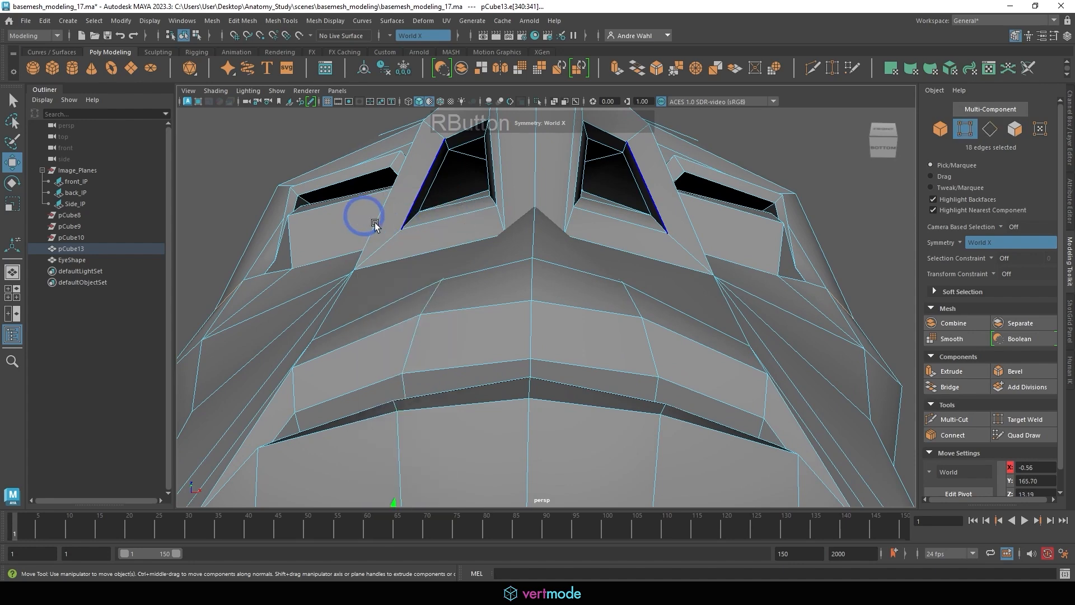
left_click(400, 227)
left_click_drag(398, 204, 422, 235)
left_click(451, 144)
middle_click_drag(452, 144, 446, 170, "alt")
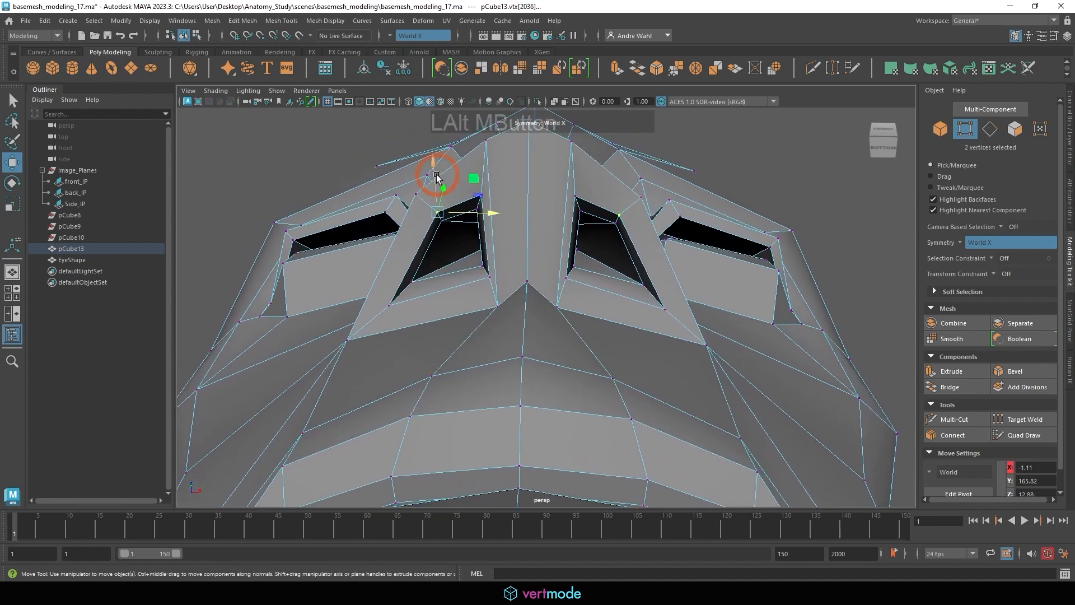
left_click_drag(437, 176, 511, 187)
key("ctrl+z")
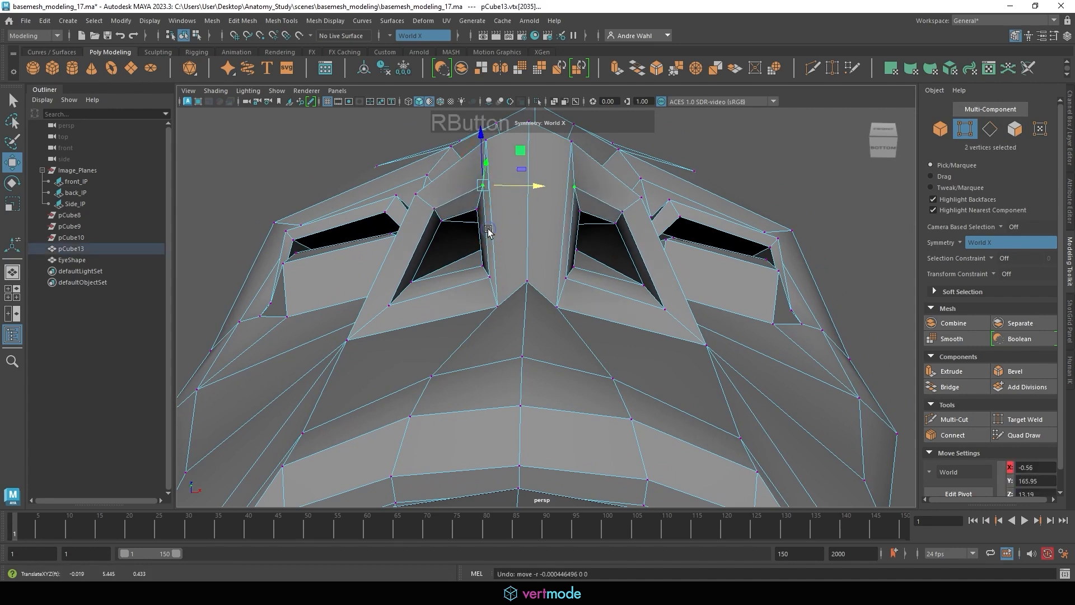
- Examine the inner and outer rim edges of both nostrils from below and at an angle
right_click_drag(488, 230, 489, 199)
left_click(504, 232)
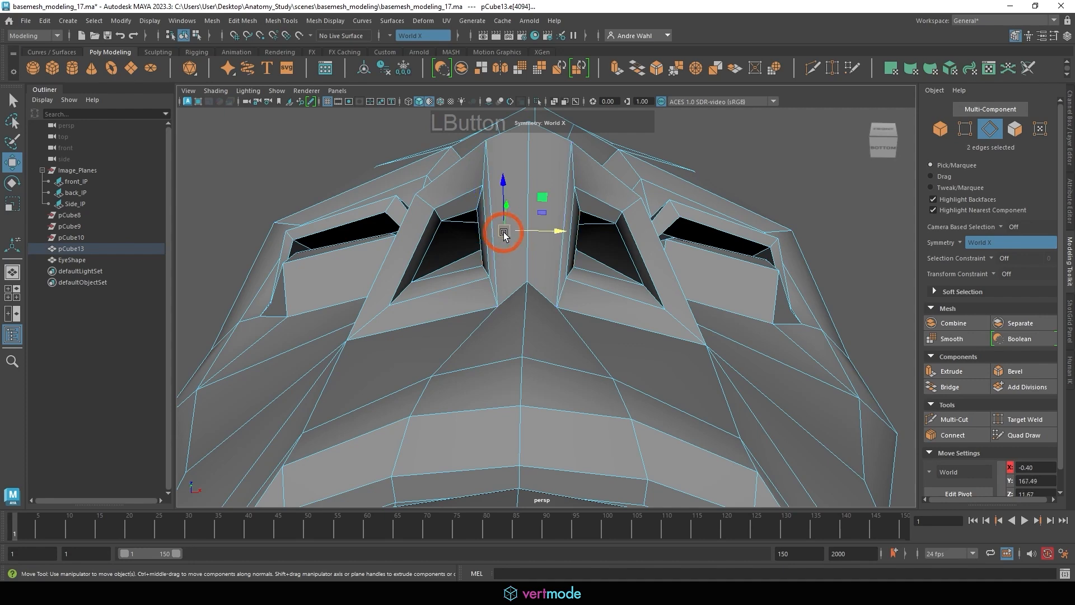
left_click(504, 240)
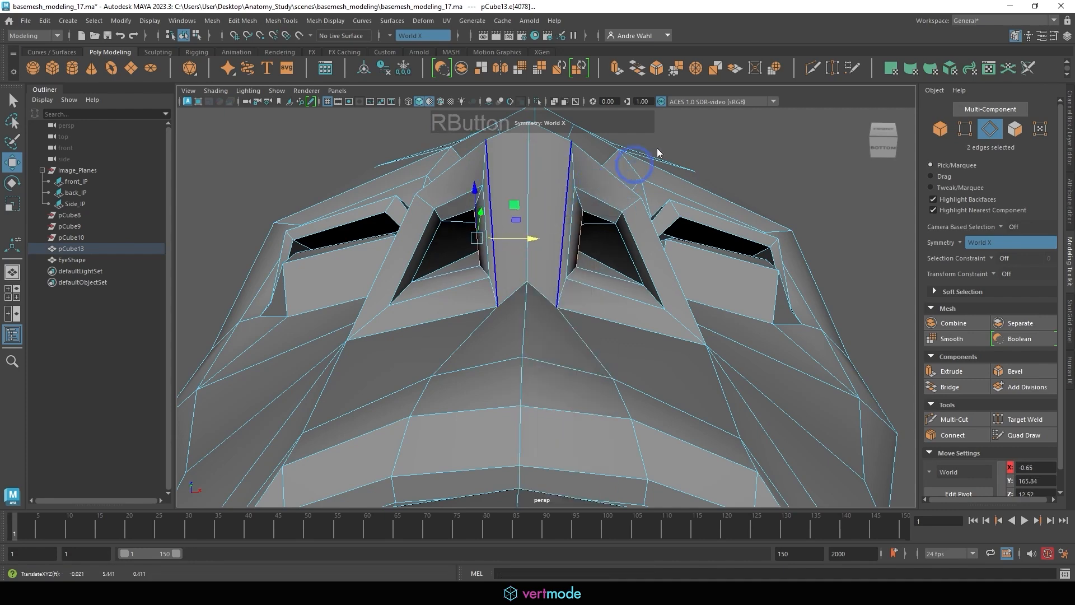
right_click_drag(659, 153, 663, 150)
right_click_drag(664, 150, 703, 163, "alt")
left_click_drag(703, 163, 622, 181, "alt")
left_click(705, 189)
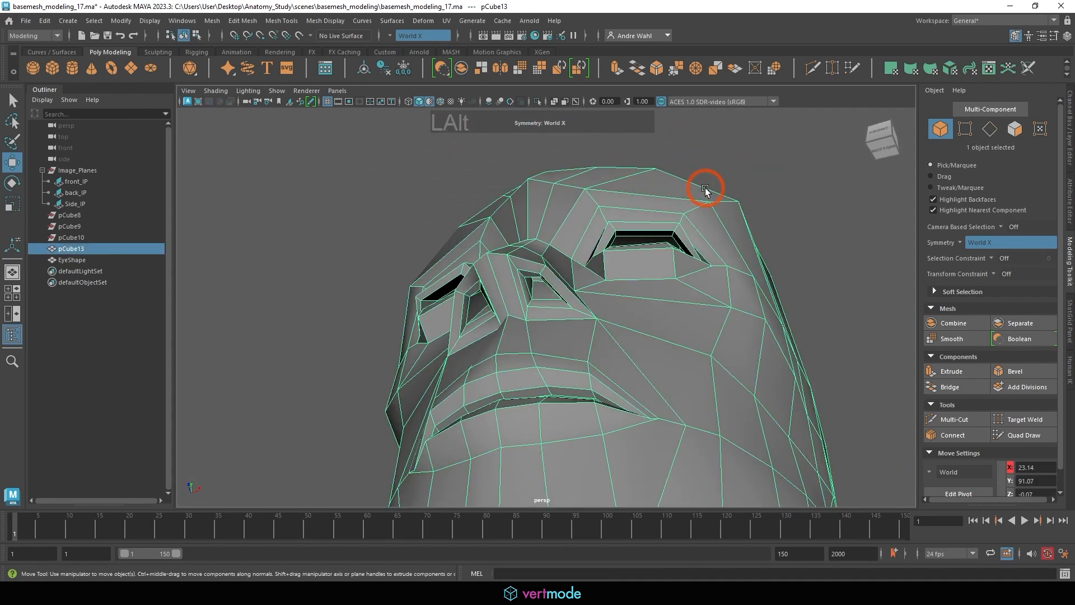
left_click_drag(705, 189, 727, 187, "alt")
right_click_drag(727, 187, 618, 257, "alt")
mouse_move(618, 258)
left_mouse_down("alt")
mouse_move(604, 282)
mouse_move(617, 263)
left_mouse_up("alt")
left_click(595, 263)
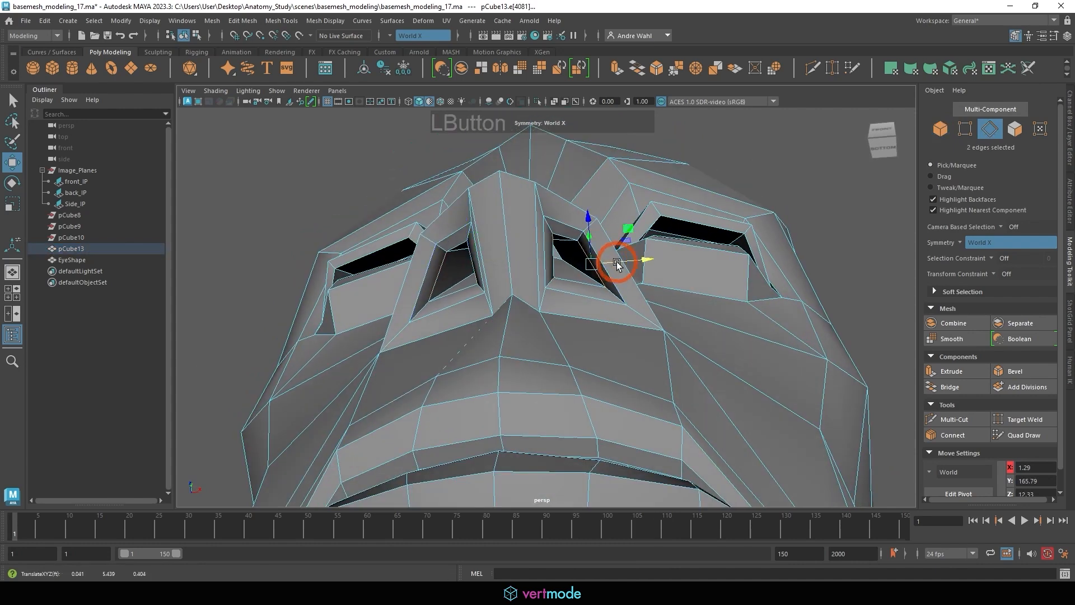
right_click_drag(580, 207, 734, 132)
left_click(734, 132)
- Move the two vertices beside the centreline at the nose base to about X 0.32 either side, and the centre vertex to about Z 12.27
left_click(497, 251)
right_click_drag(497, 252, 441, 249)
left_click_drag(442, 247, 556, 267, "alt")
left_click(526, 289)
key("w")
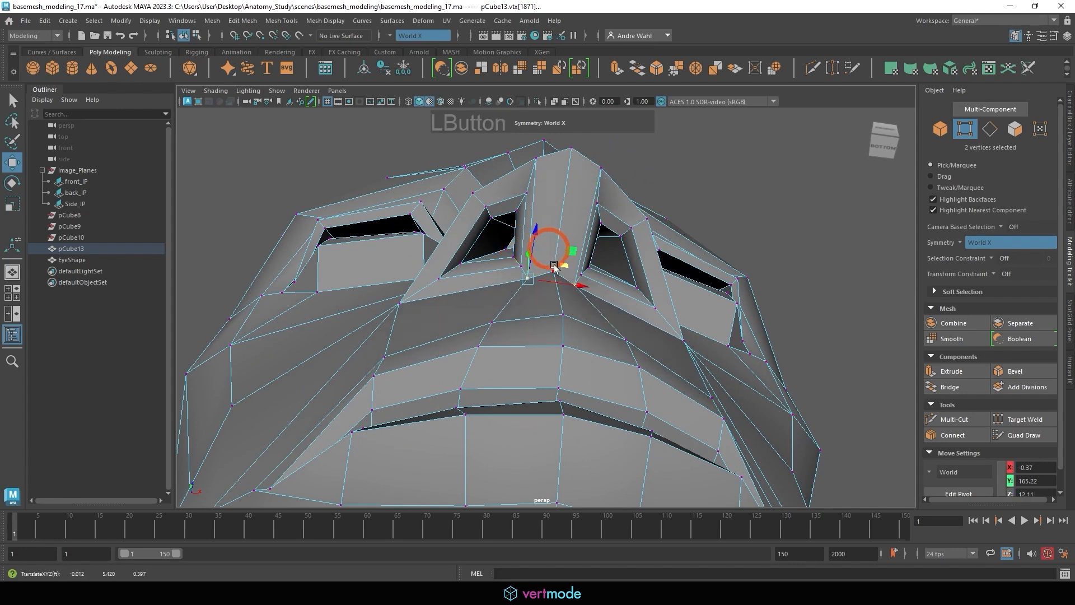
left_click(549, 268)
left_click(583, 290)
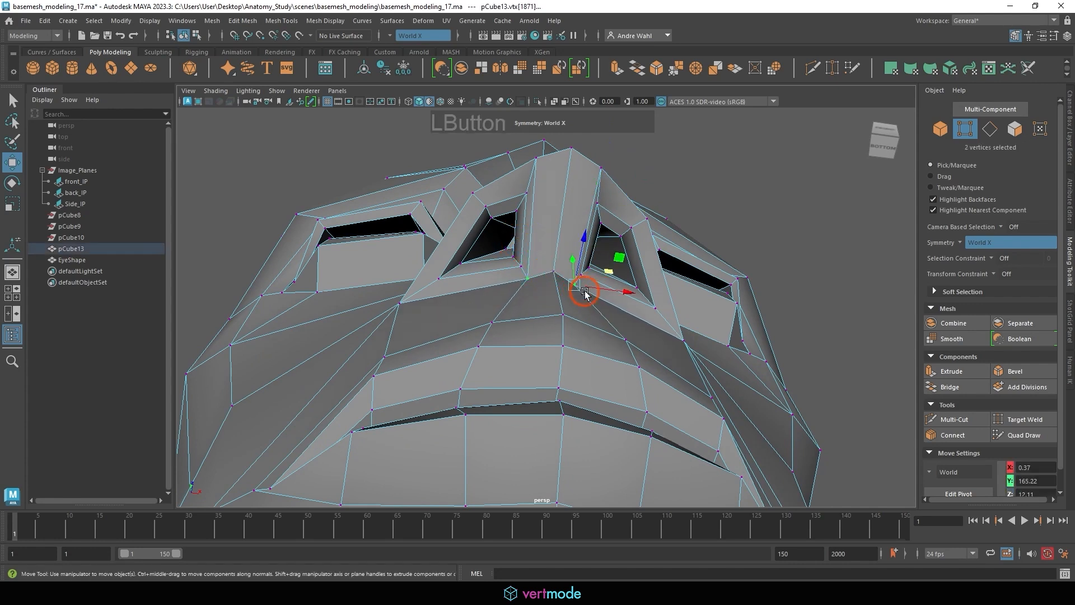
left_click(555, 275)
left_click(529, 274)
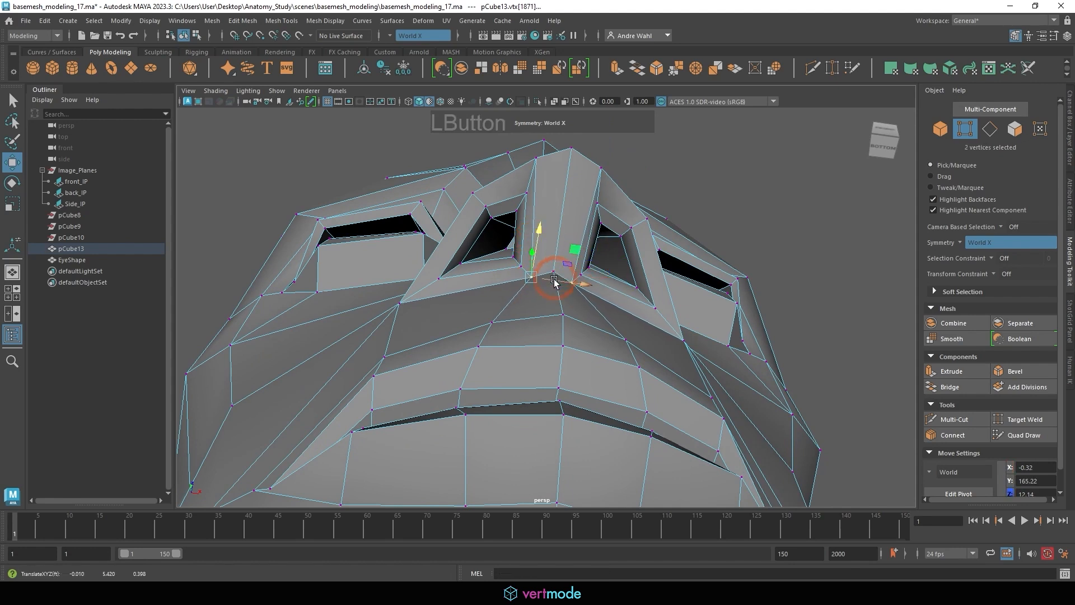
left_click(552, 253)
left_click_drag(552, 253, 554, 253)
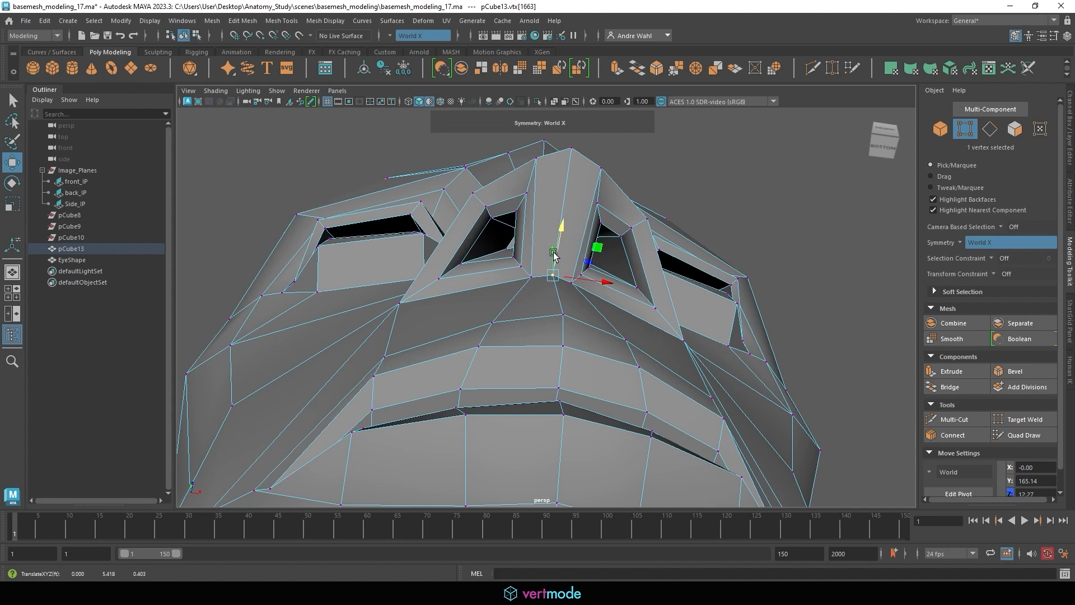
- In the side view, select the lower nose tip vertices and adjust their height against the reference image
right_click_drag(556, 242, 705, 166)
left_click(774, 230)
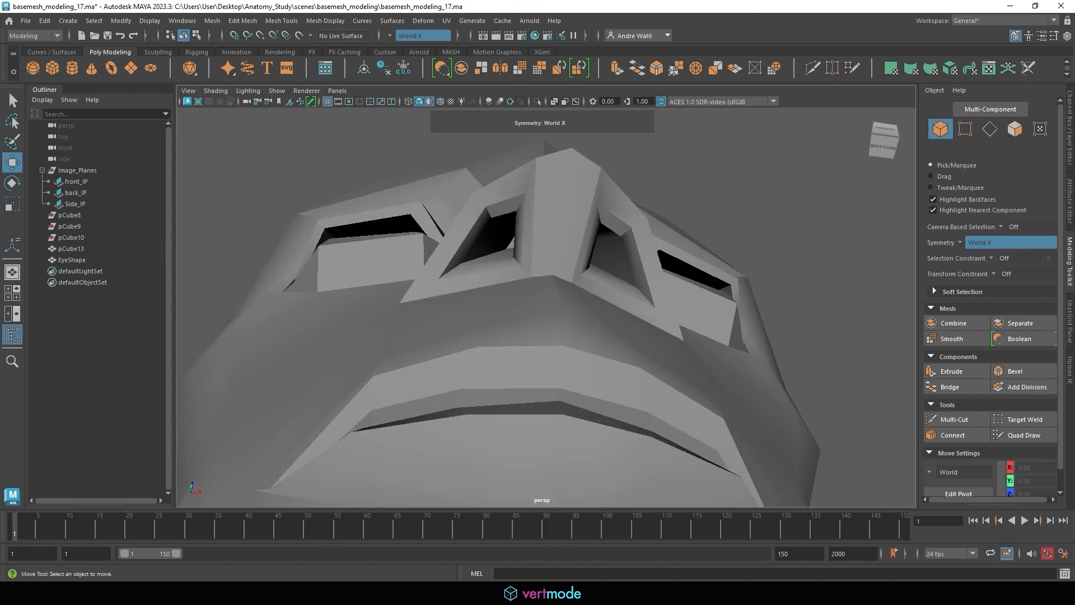
right_click_drag(697, 239, 521, 237, "alt")
key("space")
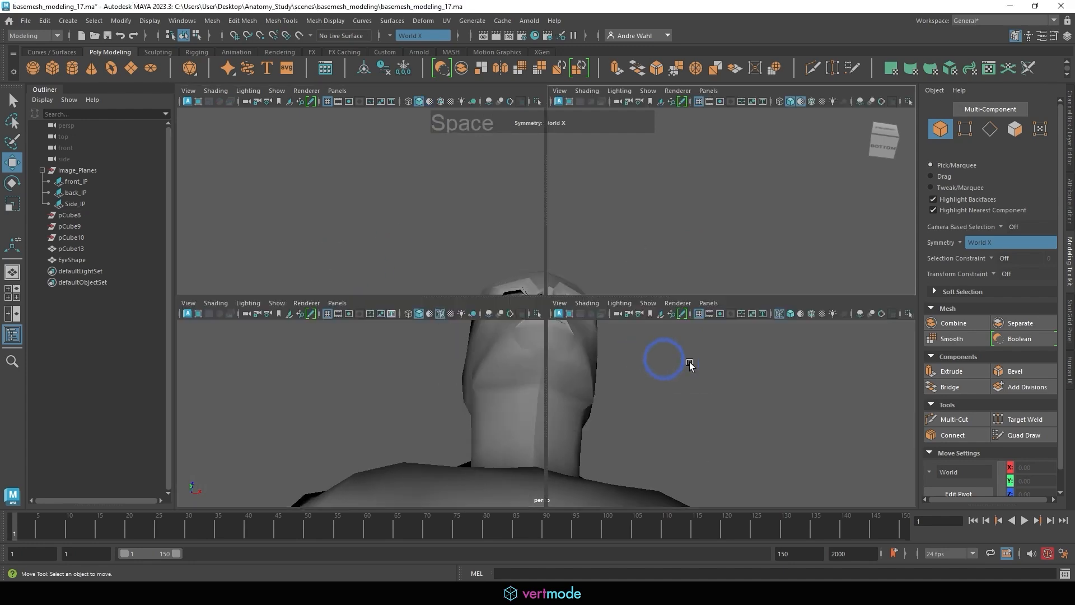
key("space")
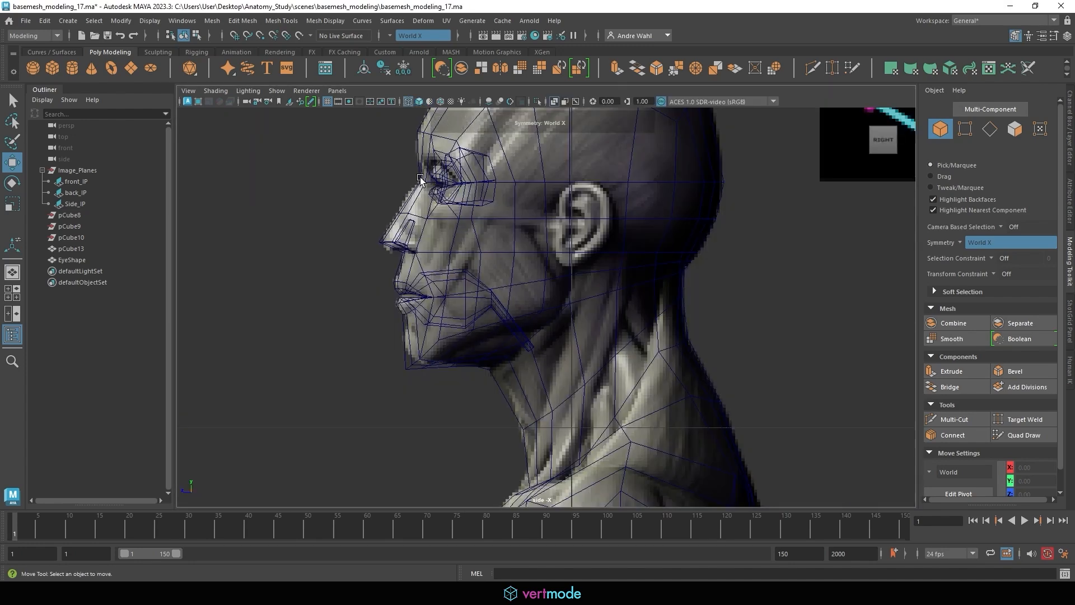
left_click(389, 239)
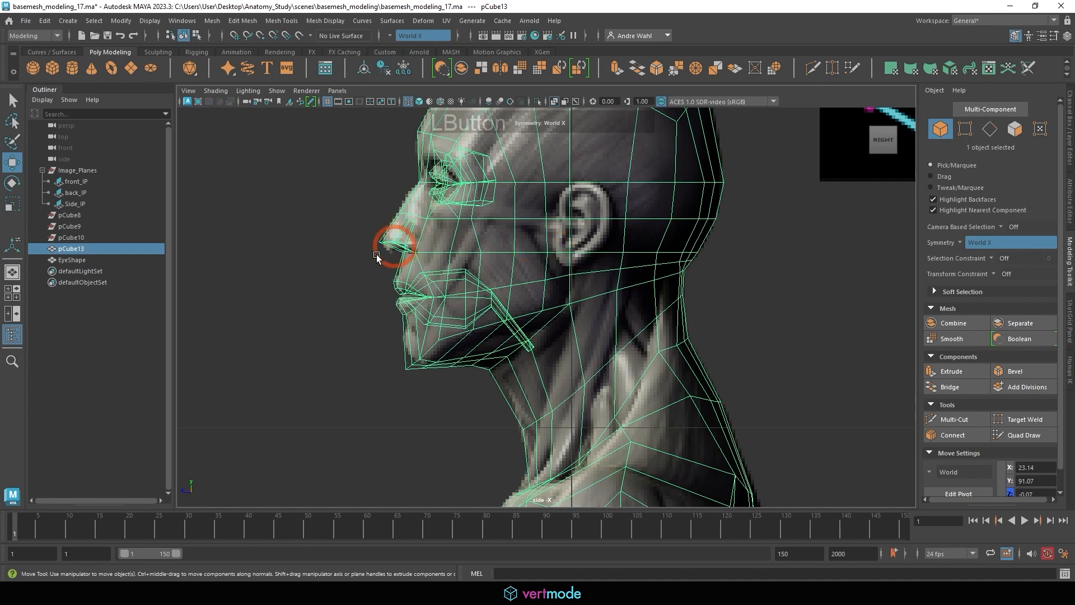
right_click_drag(413, 268, 772, 342, "alt")
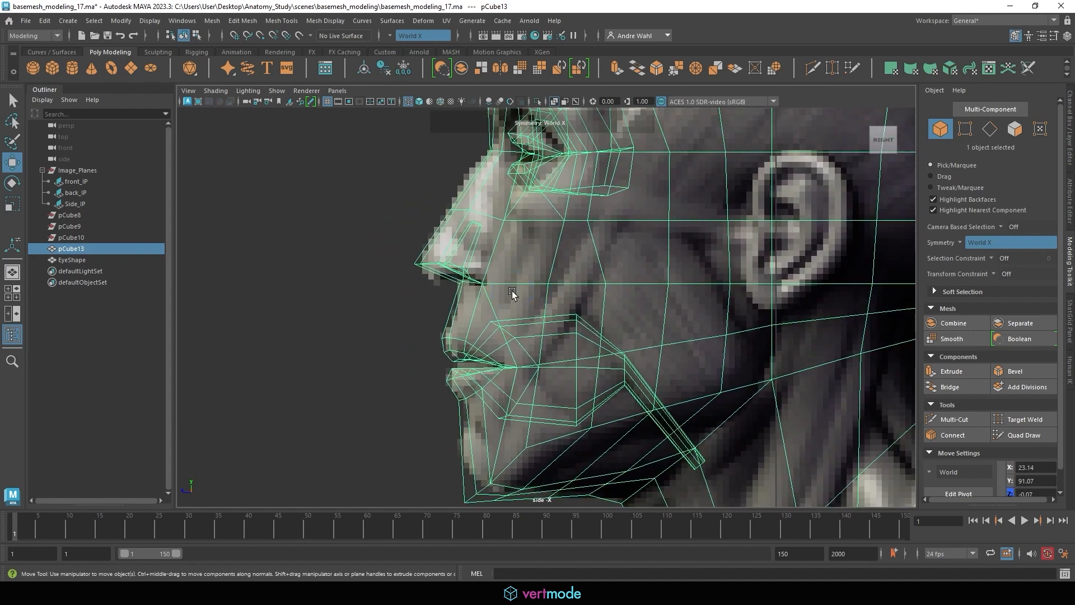
right_click_drag(416, 263, 362, 261)
left_click_drag(380, 298, 431, 250)
key("space")
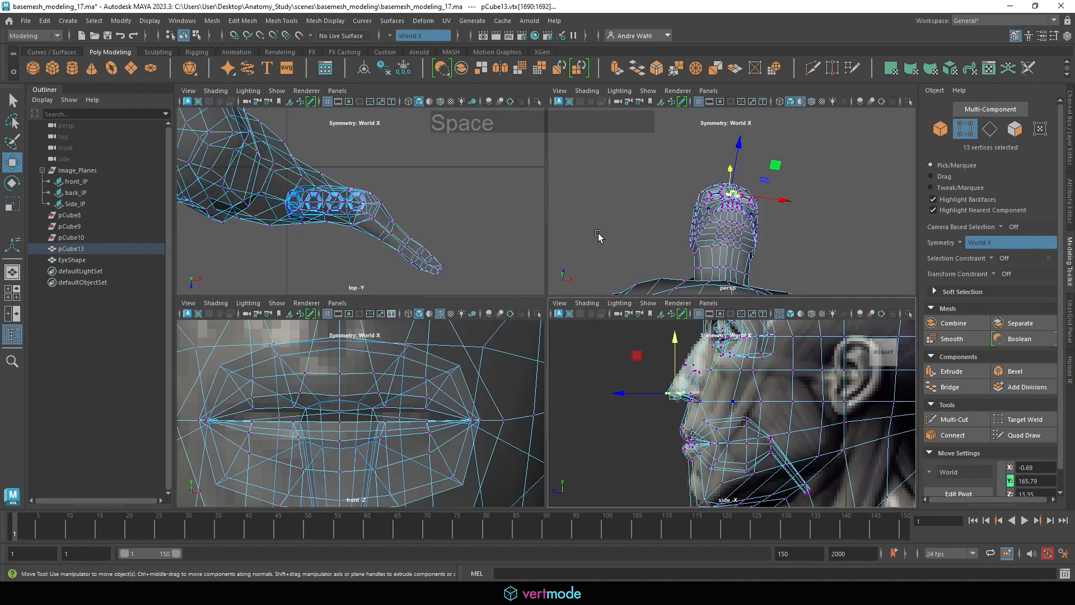
key("space")
- Examine the unsmoothed head mesh in perspective from the front and at a three-quarter angle
right_click(539, 206)
right_click_drag(539, 206, 636, 209)
left_click_drag(641, 227, 633, 286, "alt")
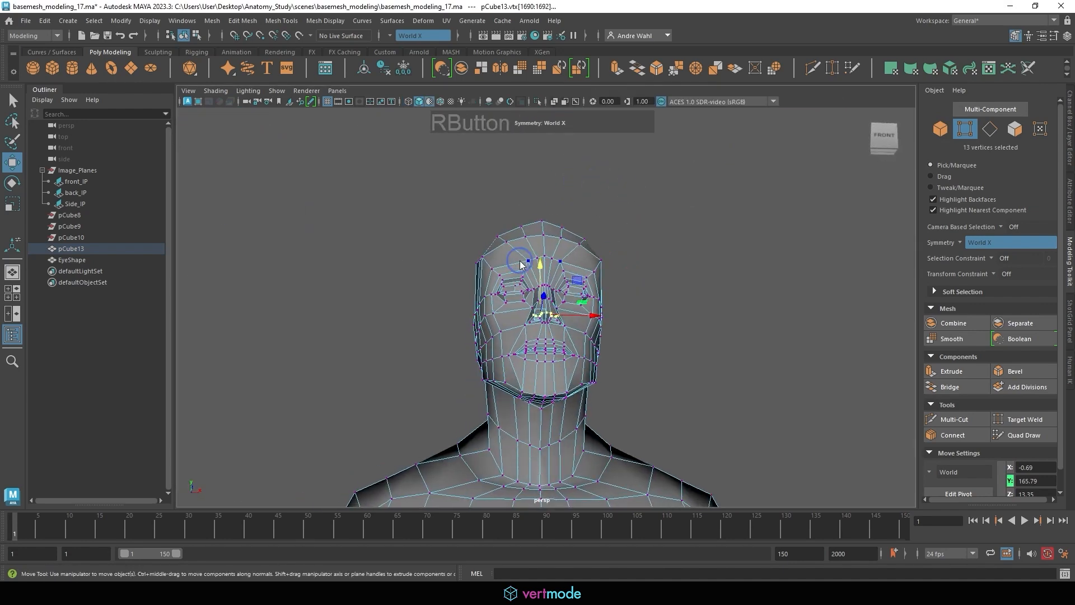
right_click_drag(522, 260, 576, 241)
left_click(629, 238)
left_click_drag(629, 237, 630, 280, "alt")
right_click_drag(624, 259, 656, 262, "alt")
middle_click_drag(595, 278, 583, 252, "alt")
left_click(556, 295)
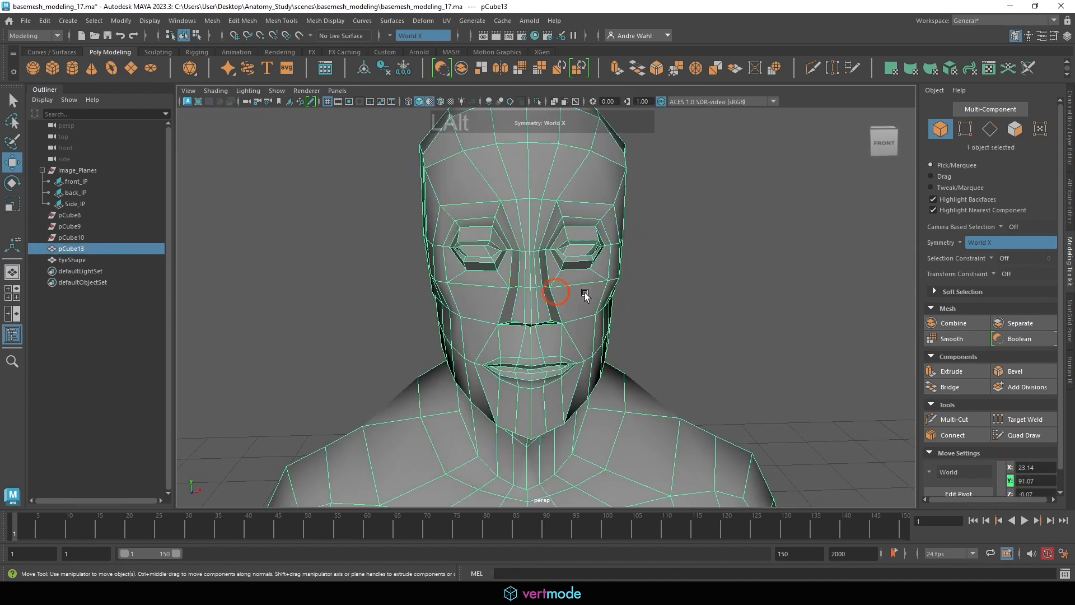
left_click_drag(584, 295, 593, 281, "alt")
right_click_drag(594, 279, 590, 276, "alt")
left_click_drag(590, 276, 403, 240, "alt")
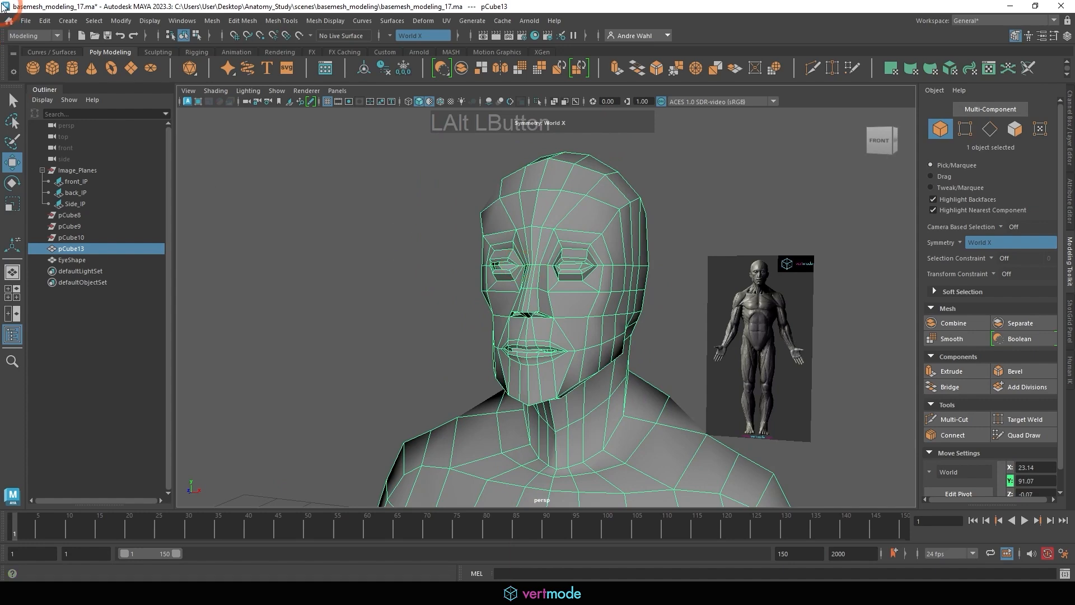
- Save the scene as a new version named basemesh_modeling_18 in the same folder, and reactivate the Move tool
left_click(25, 20)
left_click(69, 81)
key("Right")
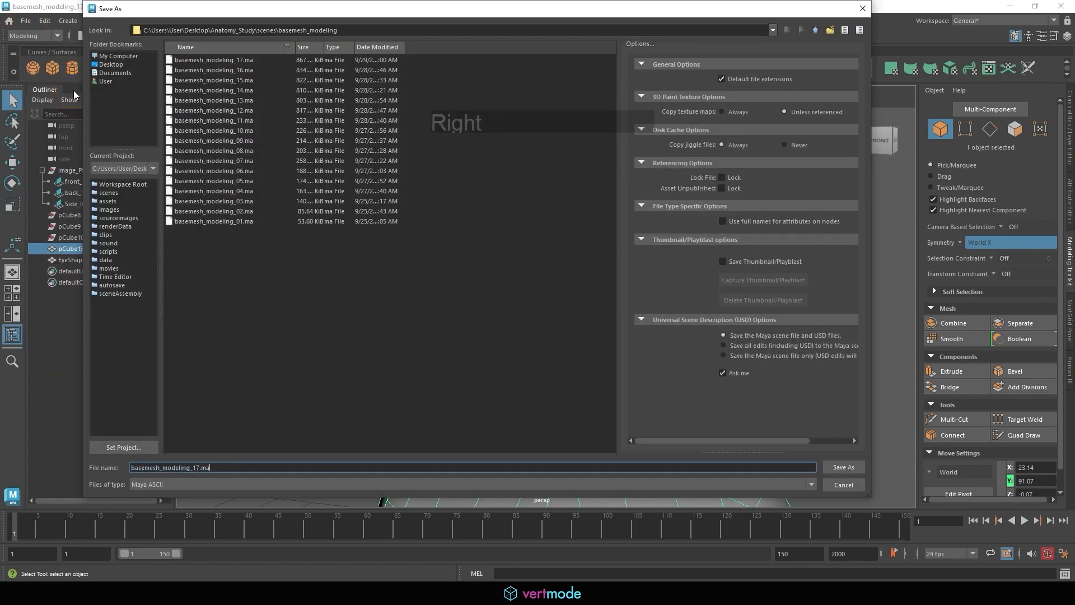
key("BackSpace")
key("BackSpace")
key("BackSpace")
key("BackSpace")
type("8")
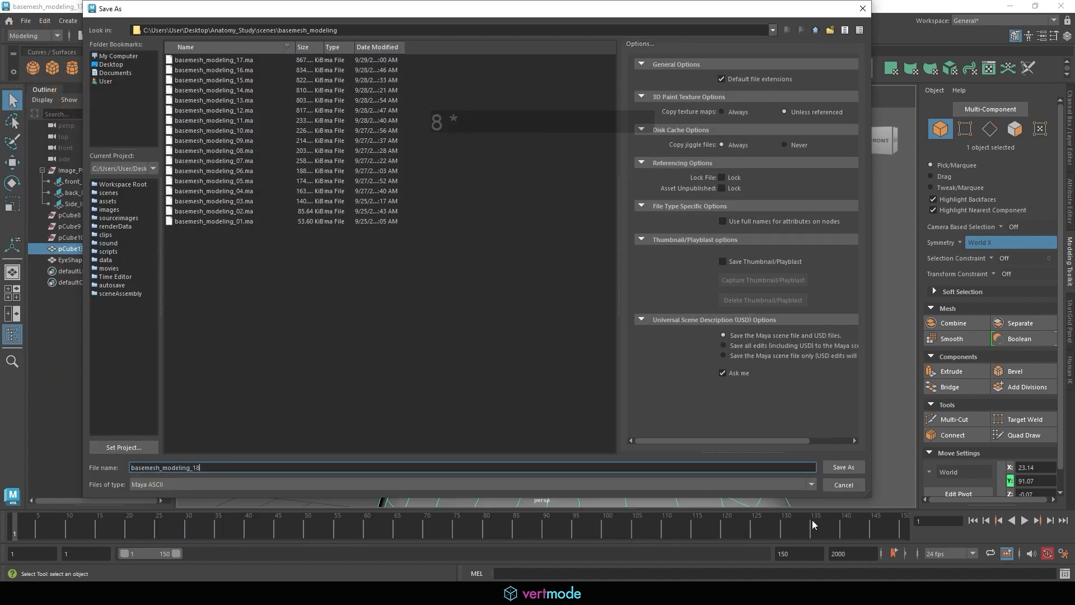
left_click(844, 467)
key("w")
left_click(549, 305)
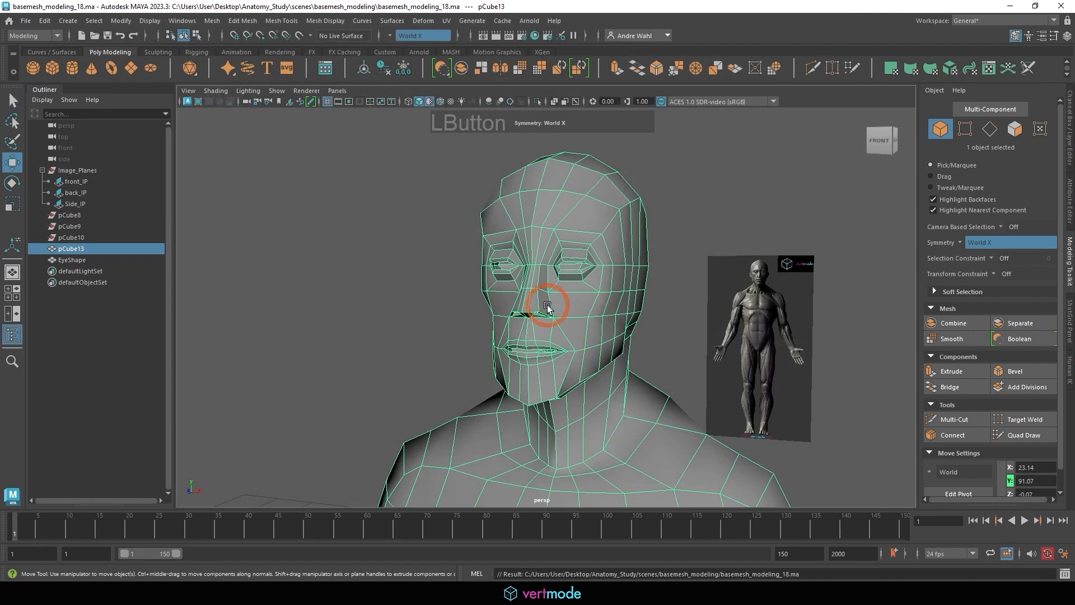